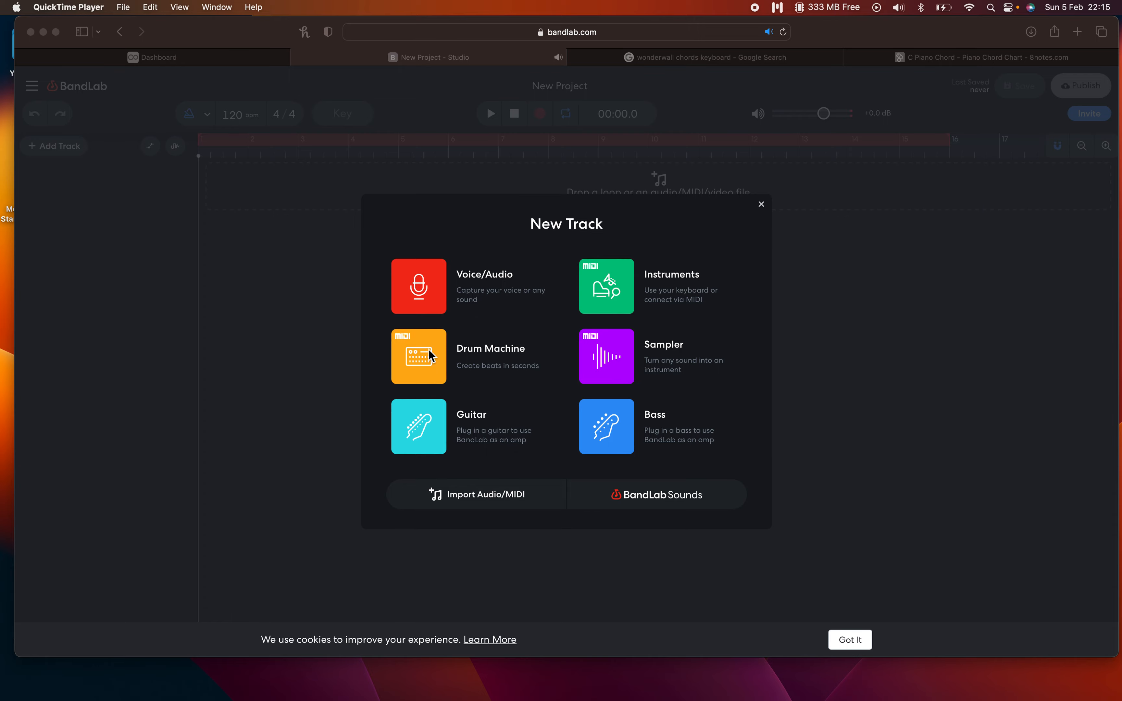
Add a Drum Machine track and delete the default pattern A and B regions from its timeline
click(421, 358)
click(420, 358)
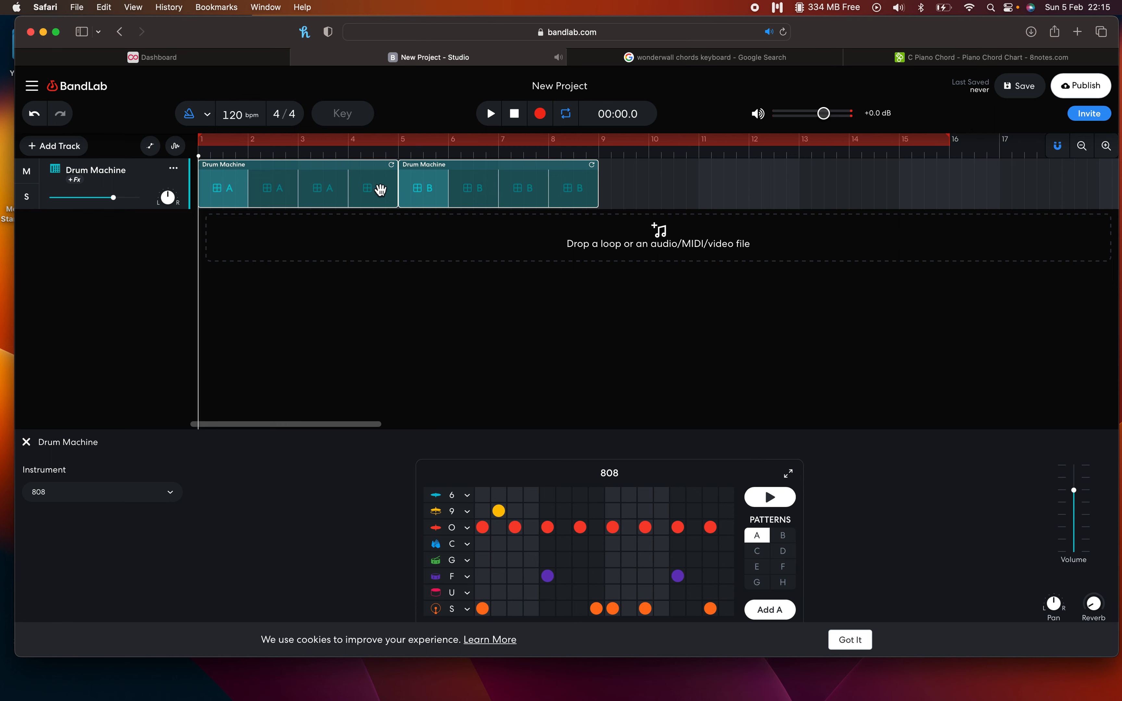
drag(570, 310, 343, 191)
key(Delete)
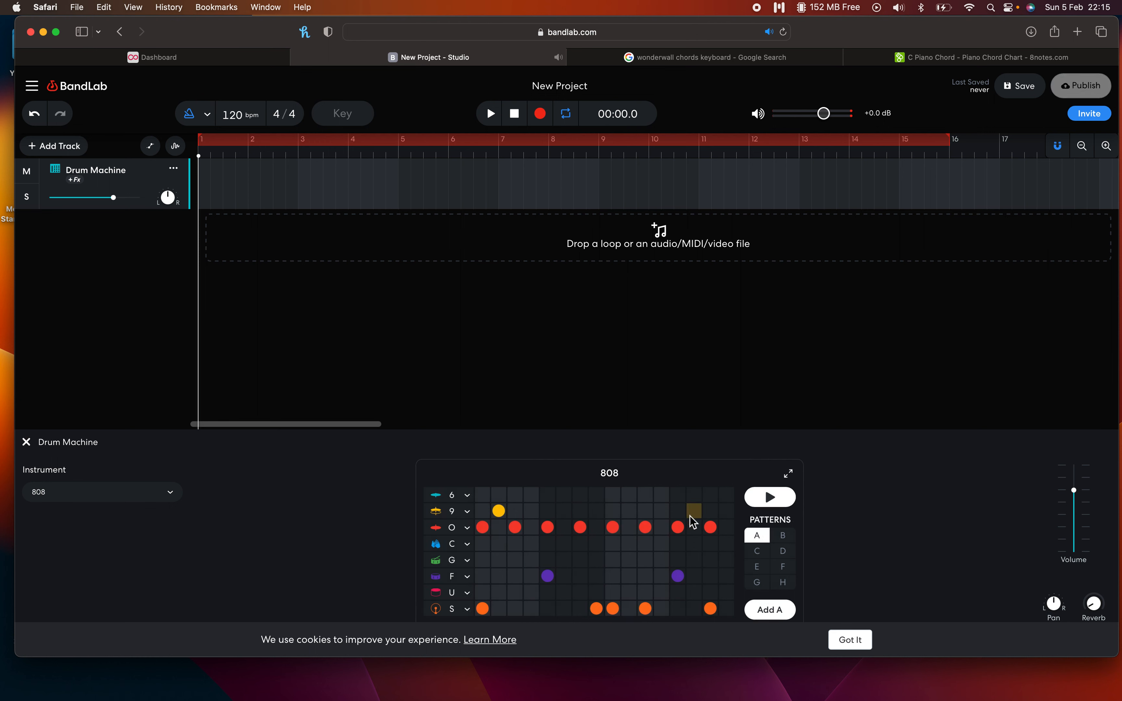
Play back the default 808 pattern A, stop it, and clear every hit from the grid
click(770, 497)
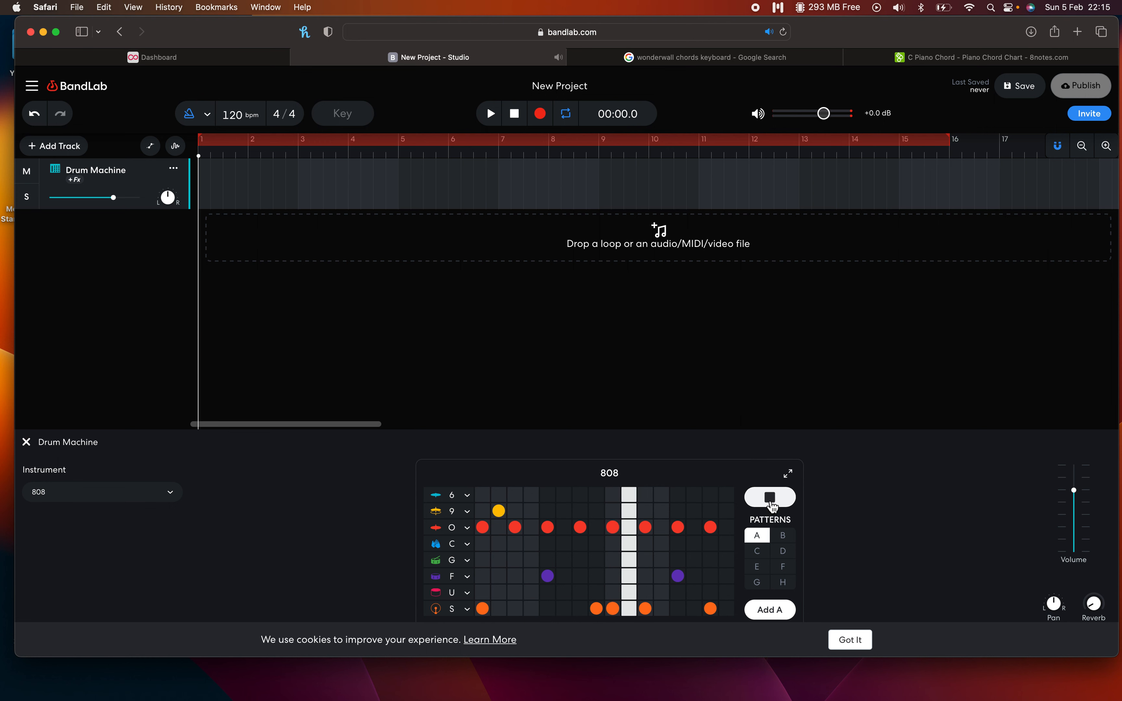
click(770, 498)
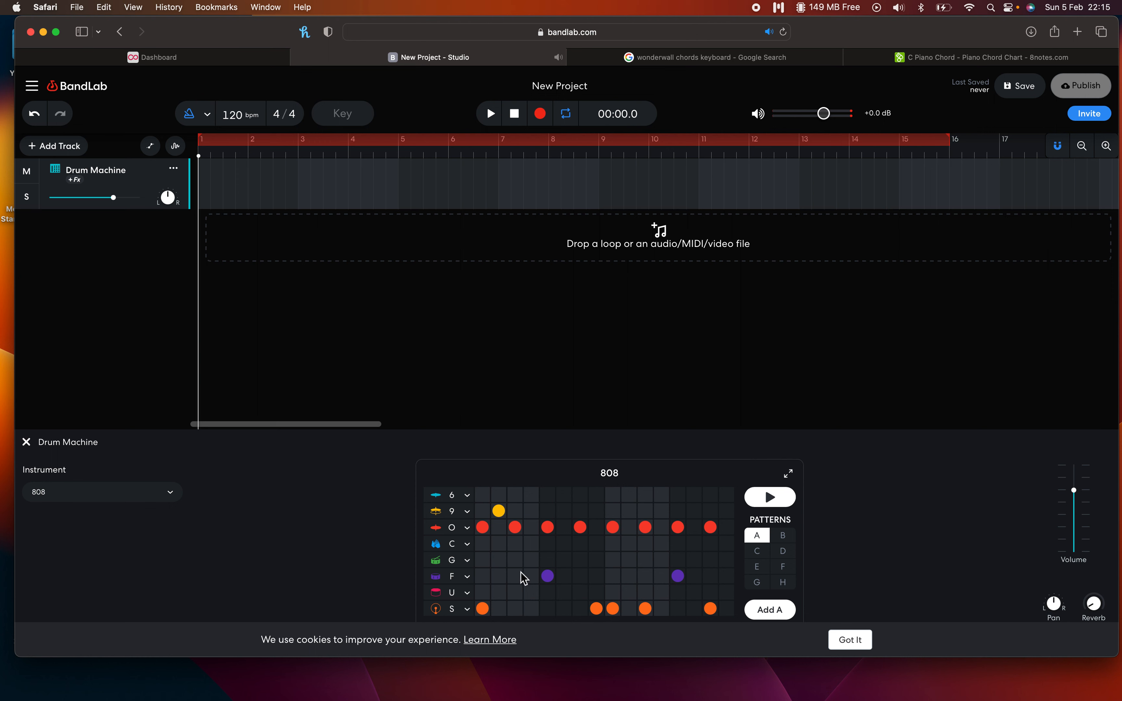
mouse_move(496, 512)
mouse_down()
mouse_move(525, 528)
mouse_move(730, 524)
mouse_move(714, 601)
mouse_move(658, 594)
mouse_move(618, 610)
mouse_move(515, 594)
mouse_move(483, 606)
mouse_up()
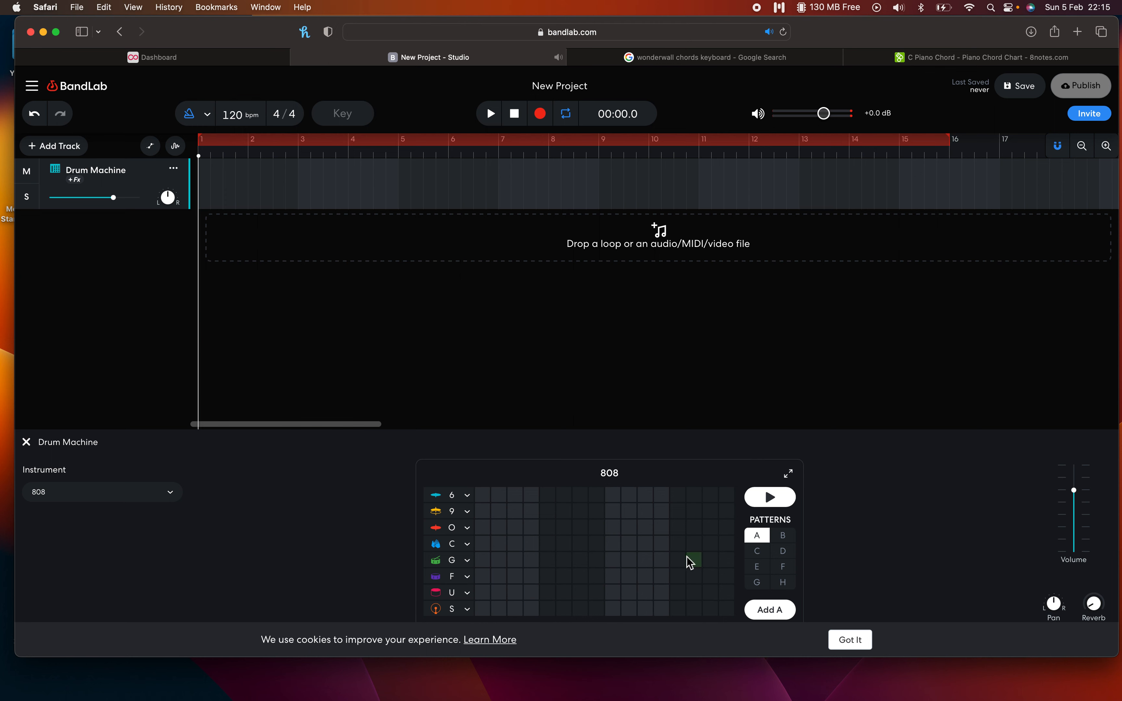
click(563, 511)
click(581, 559)
click(439, 614)
click(461, 518)
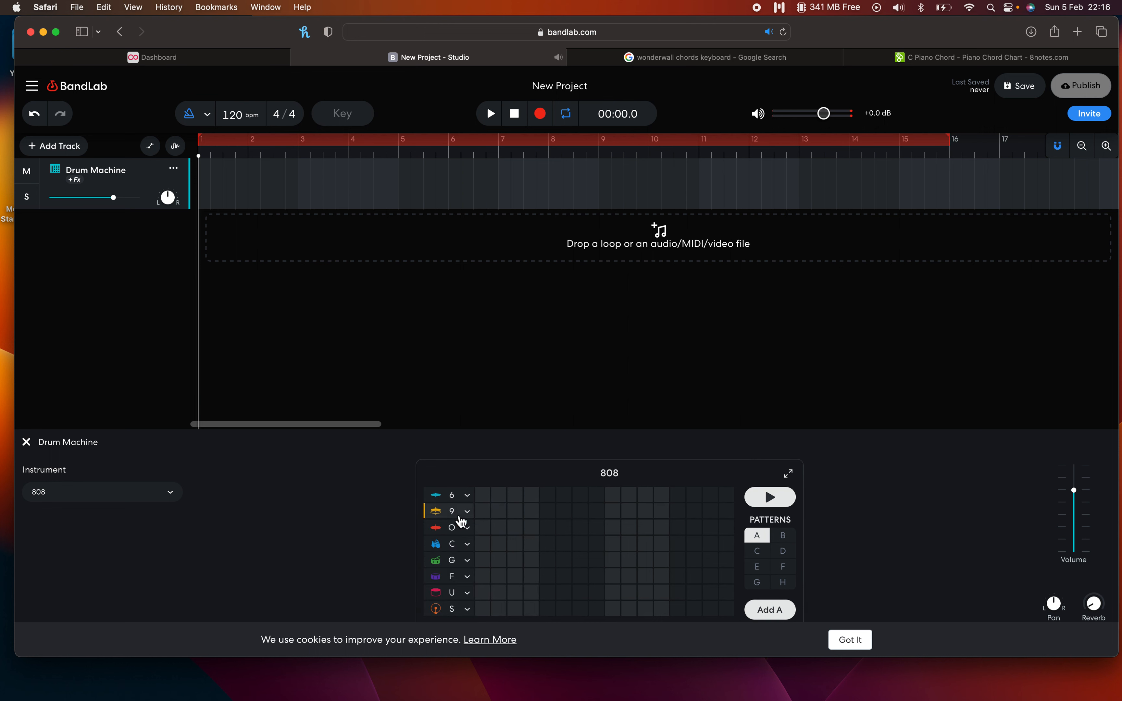
Place kick hits in row S on steps 1, 5, 9 and 13 of pattern A and preview the beat
click(483, 609)
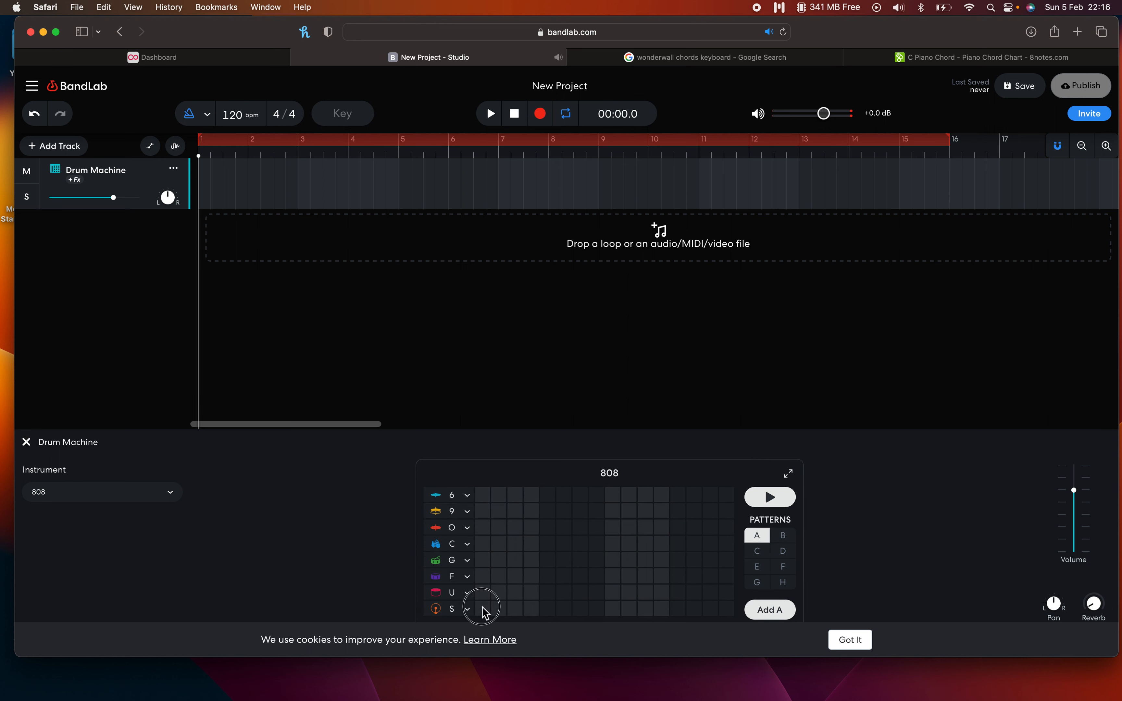
click(548, 609)
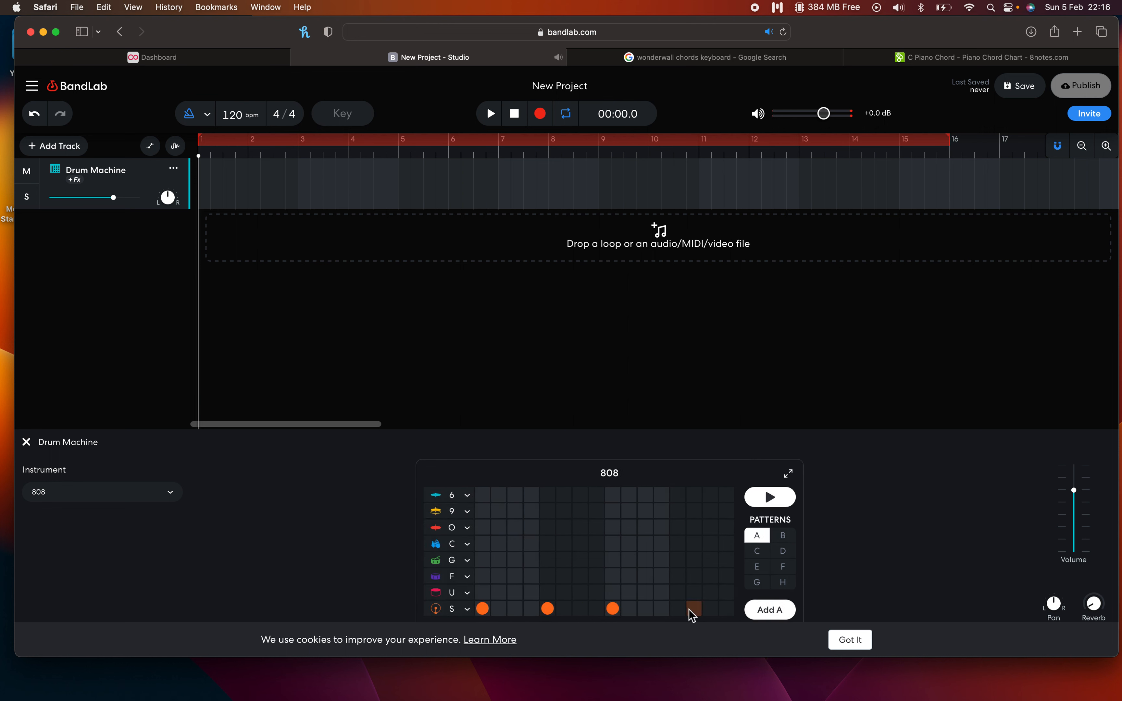
click(771, 498)
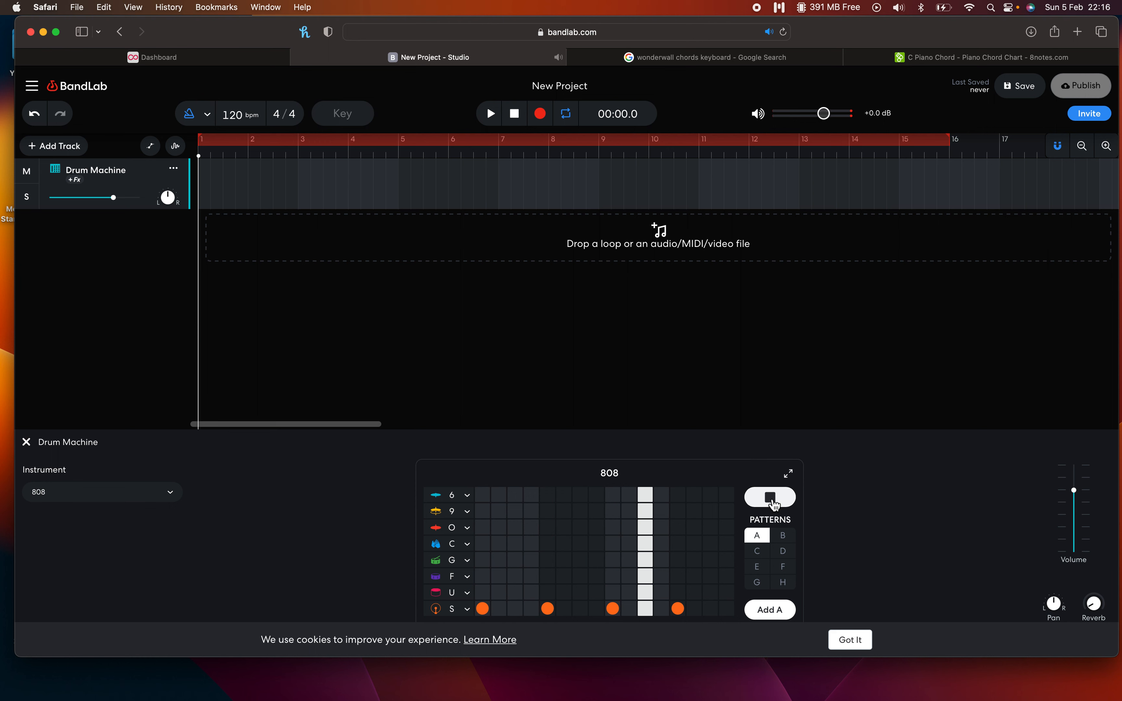
click(770, 499)
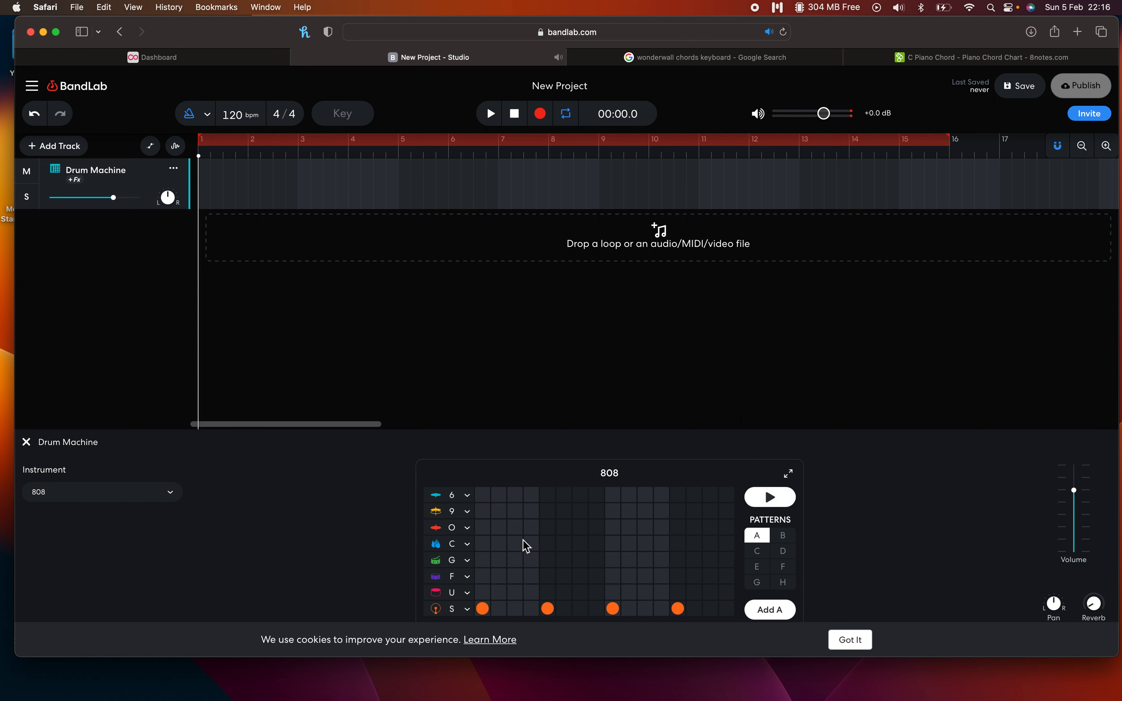
View the alternative drum sounds available for the Floor Tom row U and the Snare row F
click(440, 593)
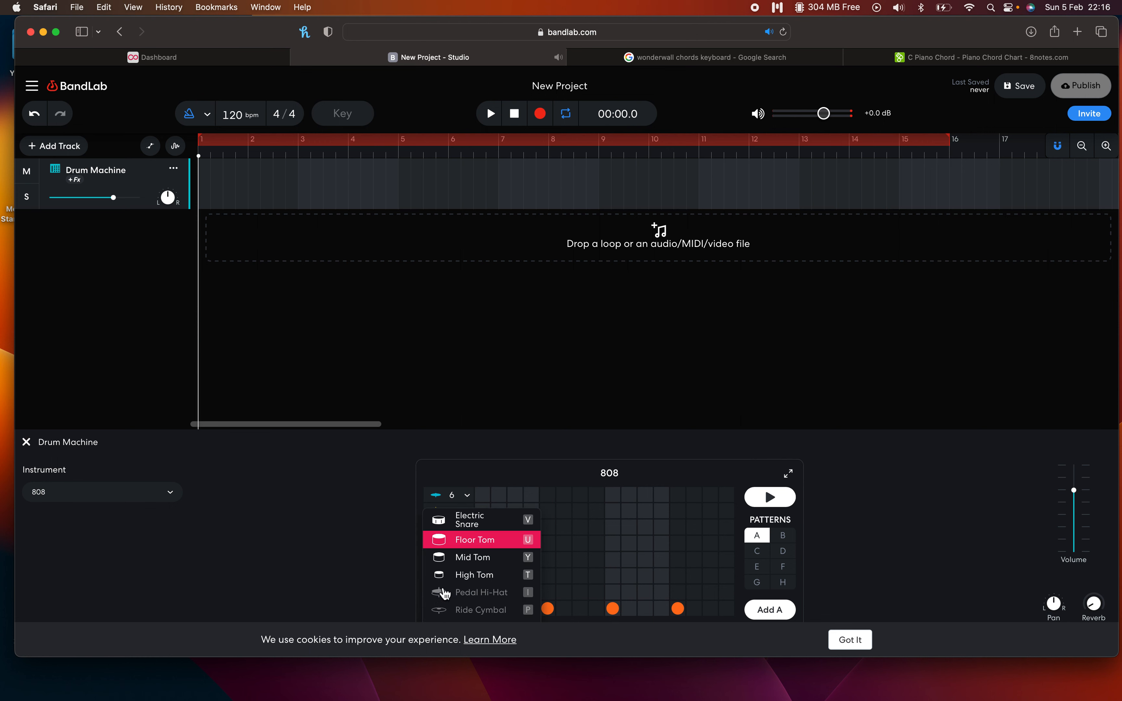
click(492, 482)
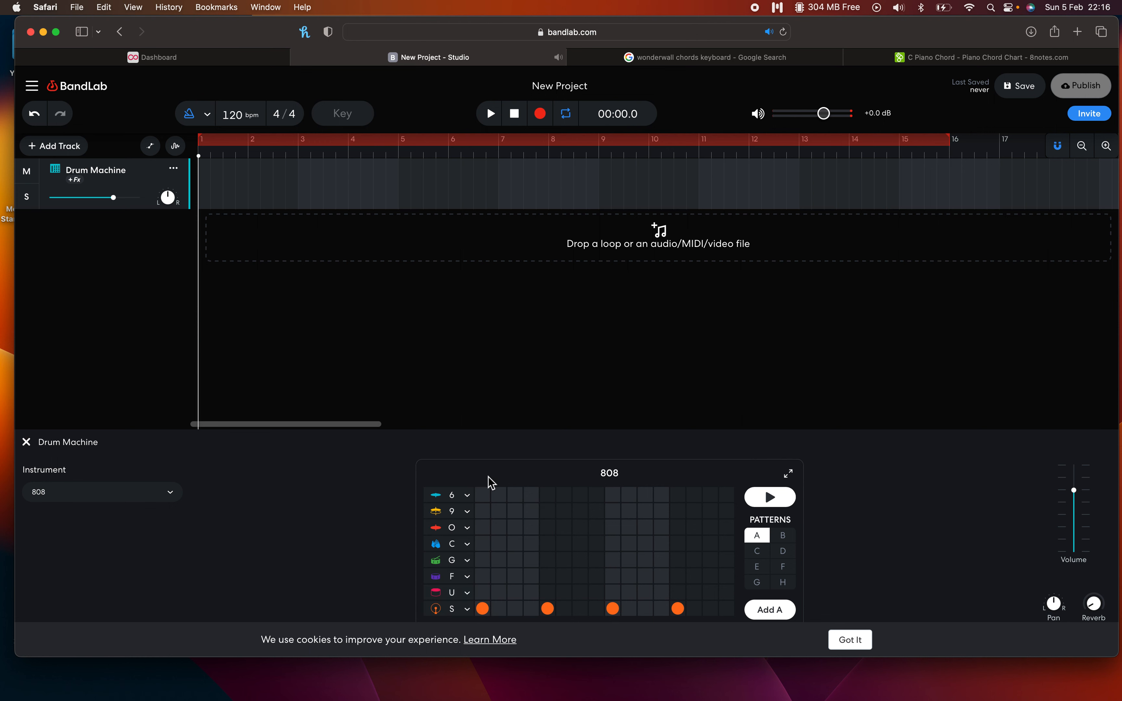
click(436, 578)
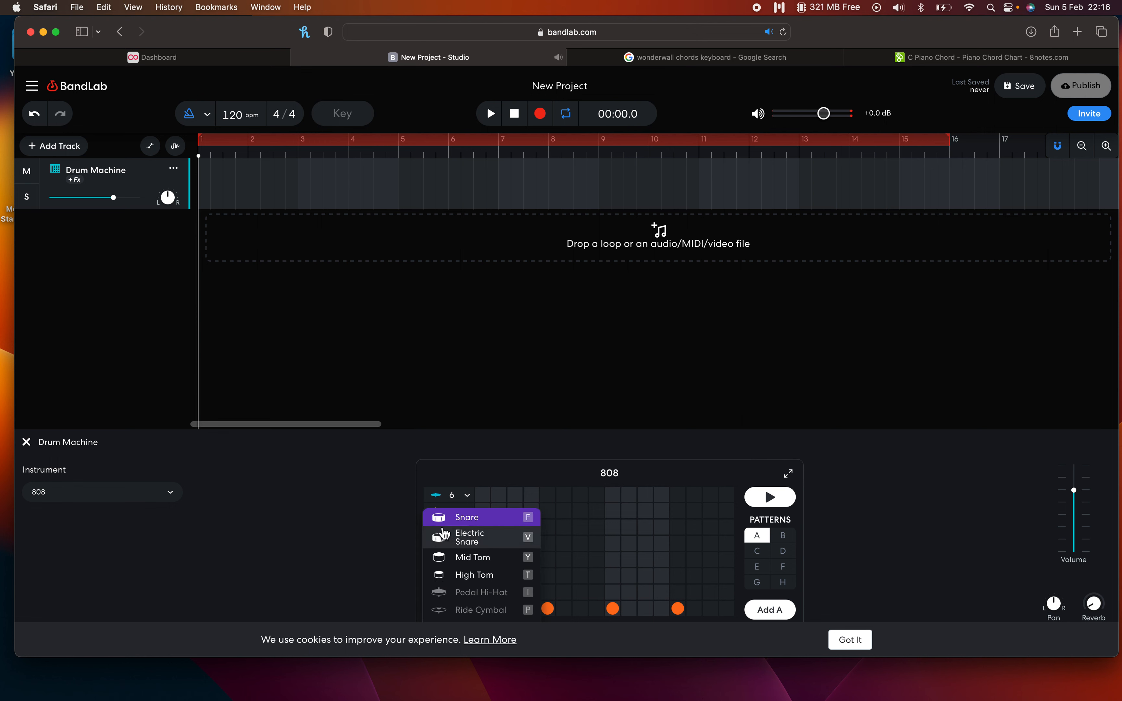
click(440, 534)
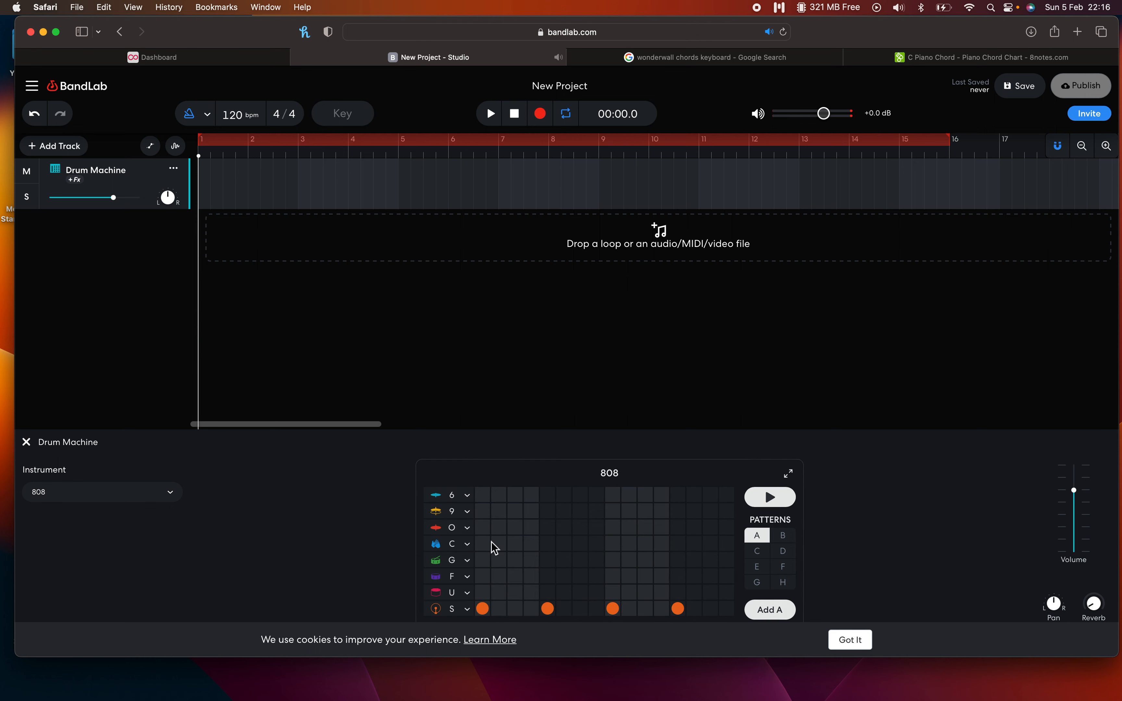
Add snare hits in row F on steps 5 and 13 and preview the pattern
click(548, 579)
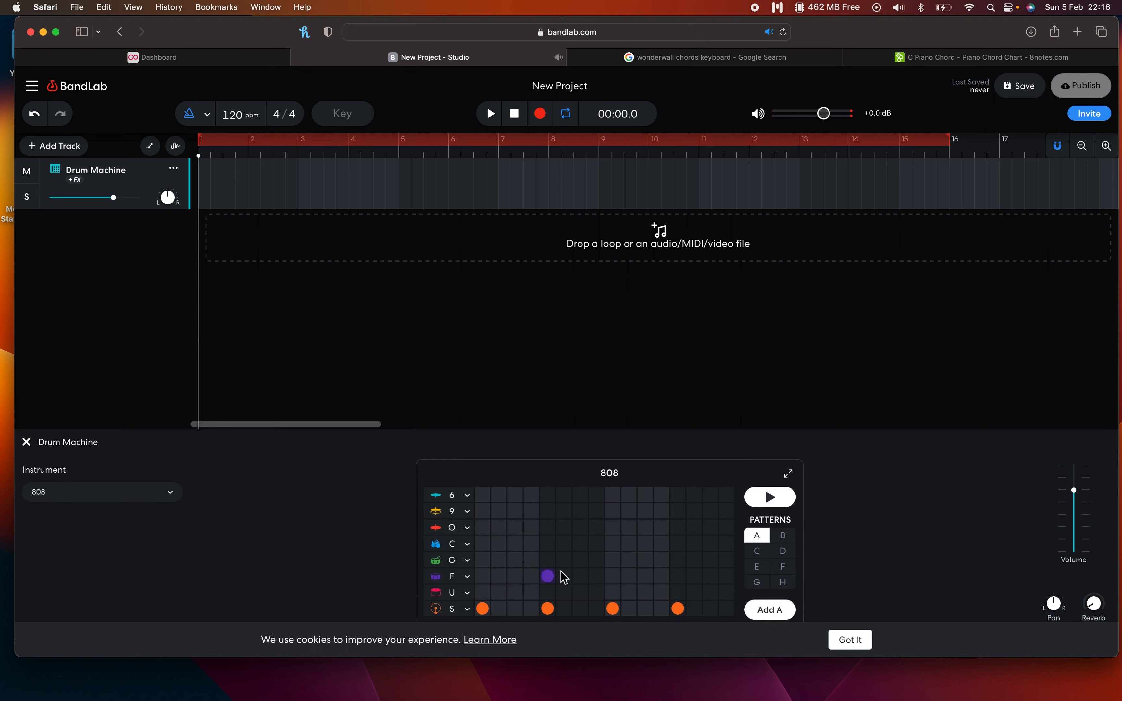
click(678, 578)
click(775, 504)
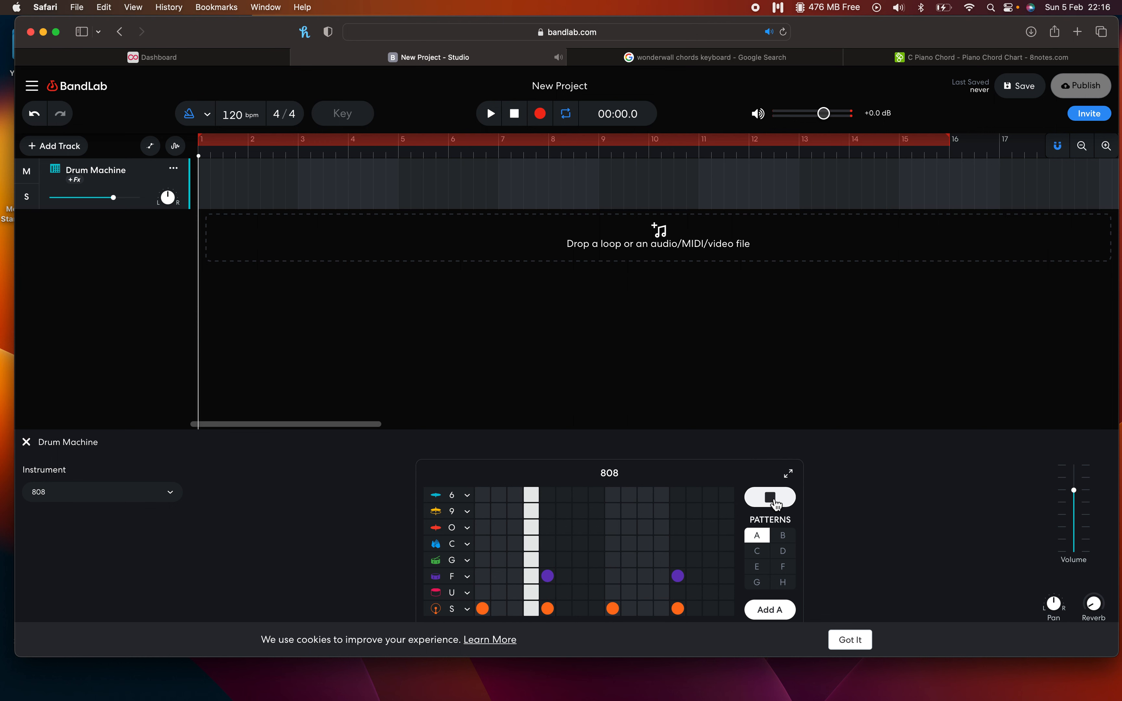
click(775, 503)
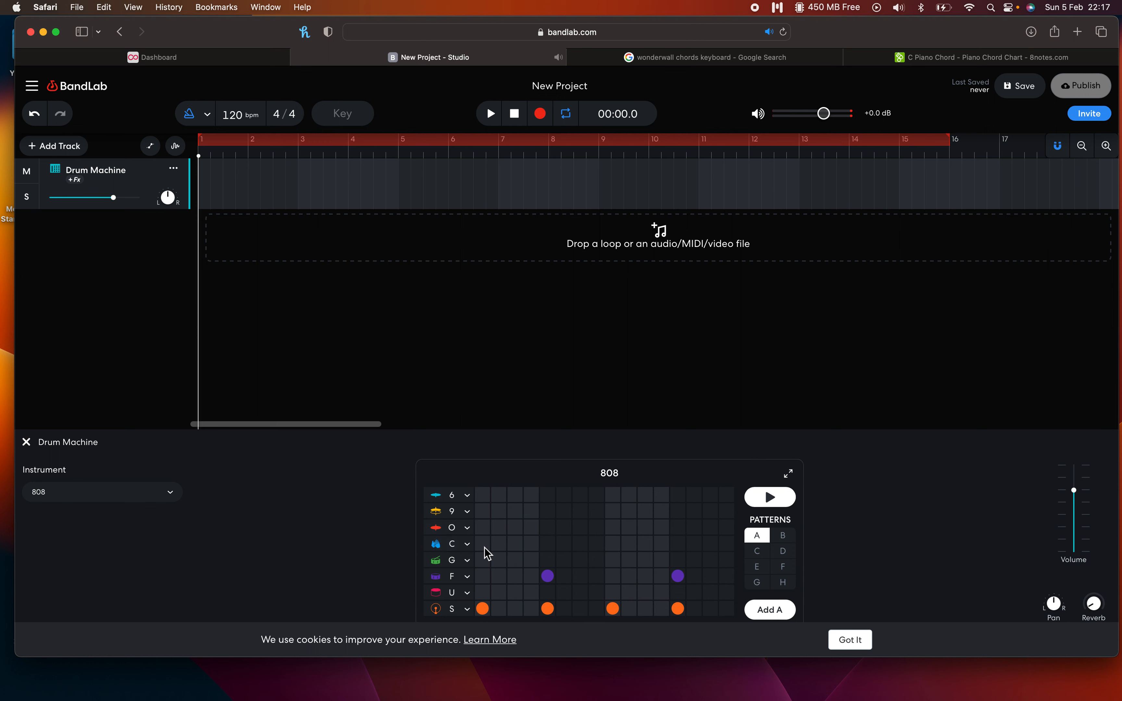
Add hits in row O on steps 3, 7, 11 and 15 and preview the pattern
click(516, 528)
click(581, 528)
click(646, 529)
click(711, 528)
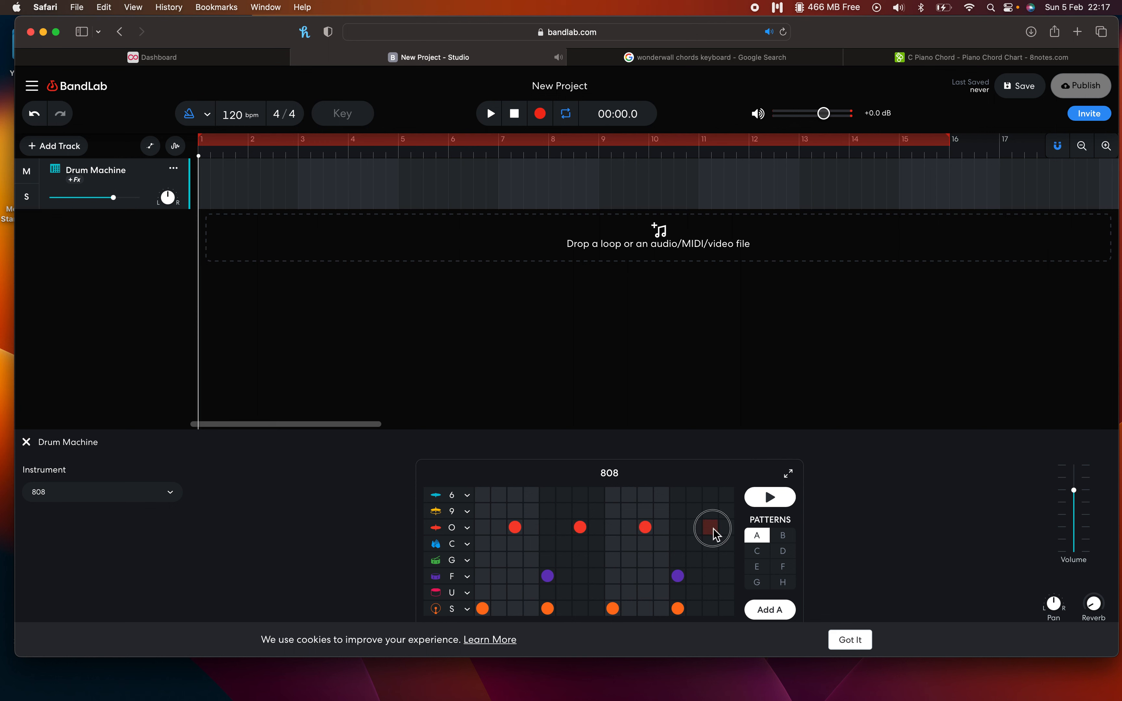
click(793, 497)
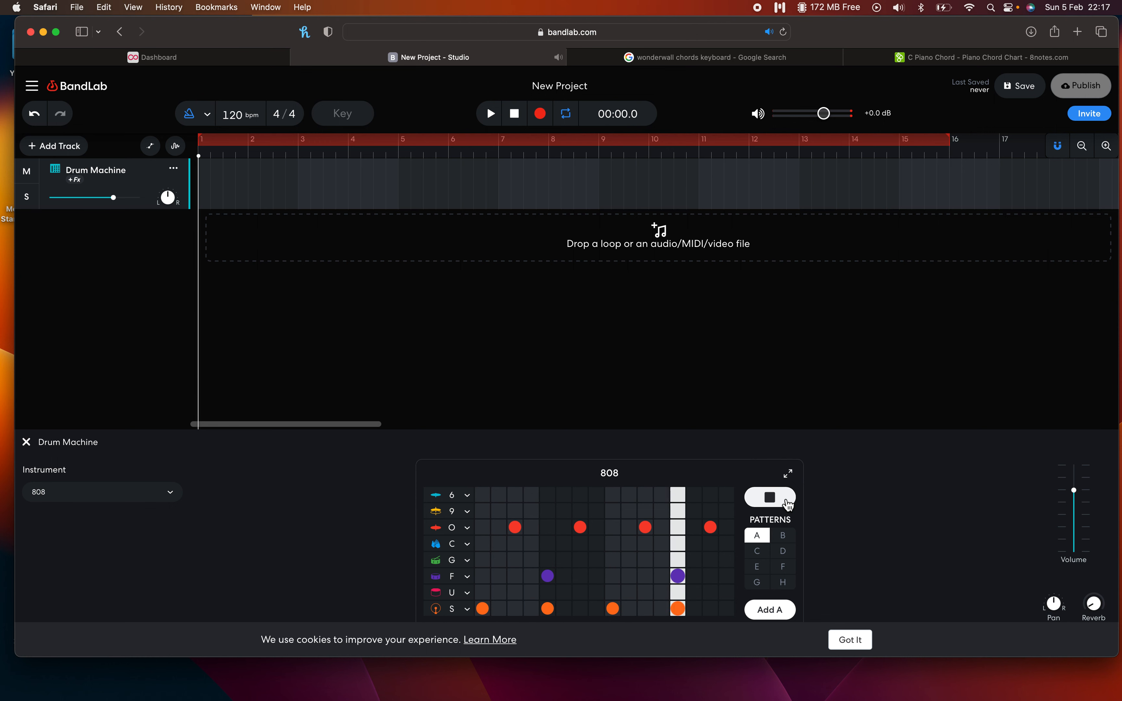
click(786, 503)
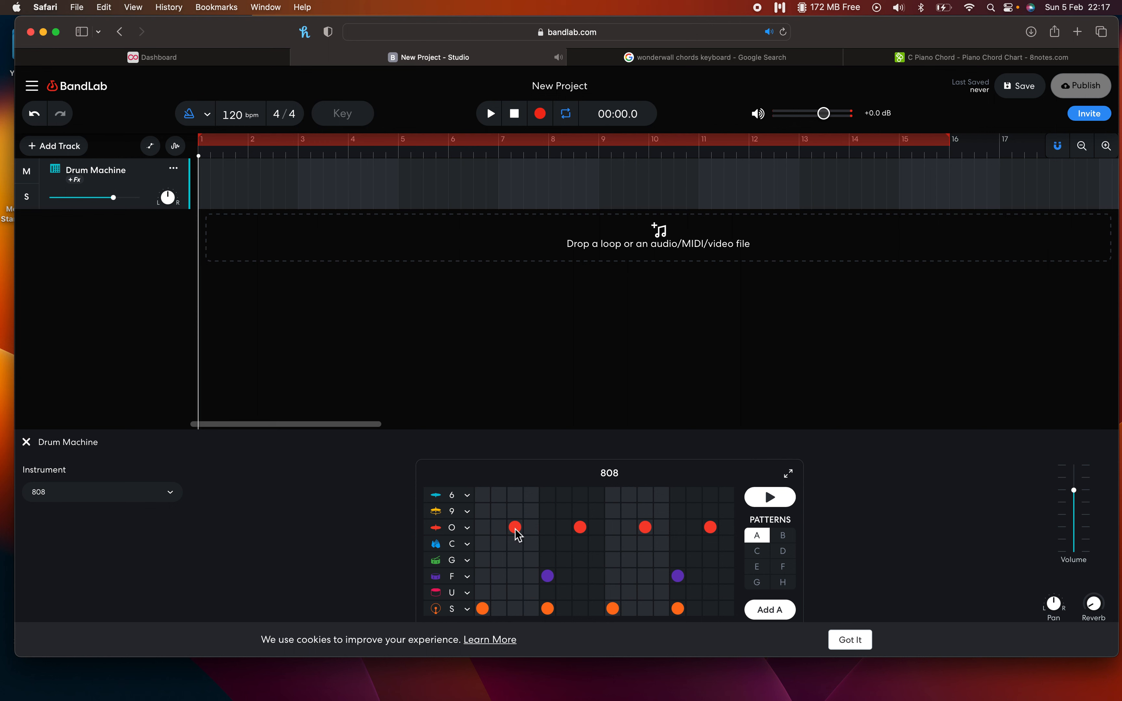
Move the four row O hits up to row 9 on steps 3, 7, 11 and 15, and preview the pattern
click(515, 527)
click(515, 510)
click(581, 528)
click(580, 511)
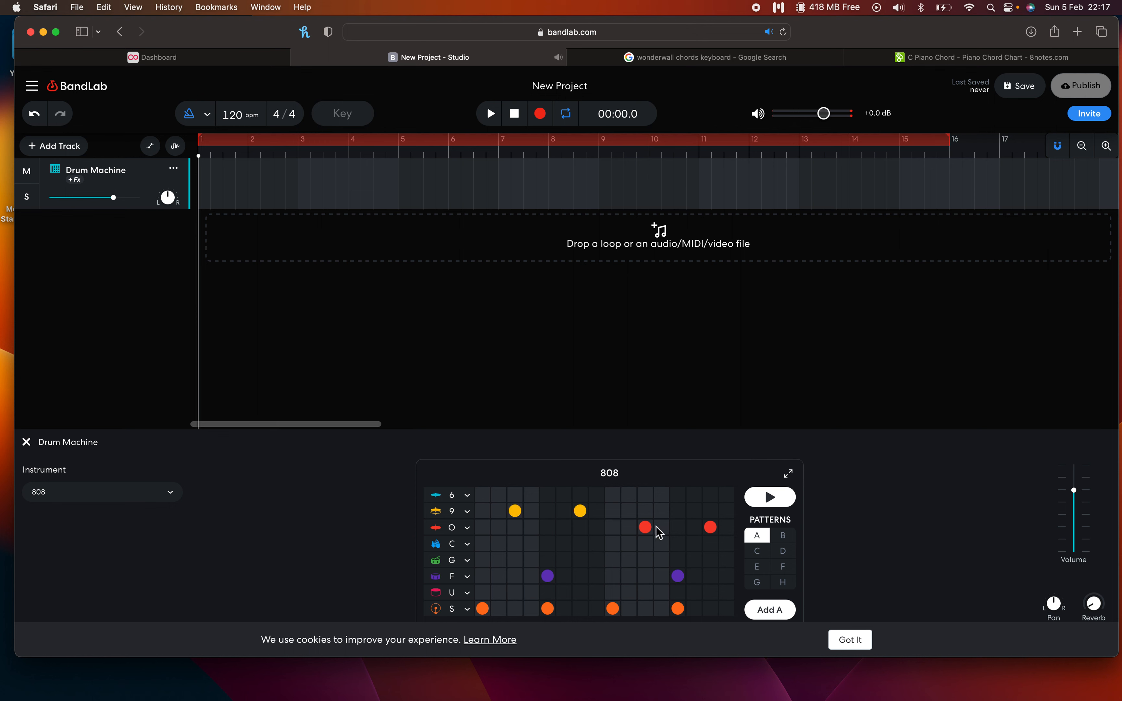
click(645, 527)
click(645, 511)
click(710, 528)
click(709, 511)
click(787, 505)
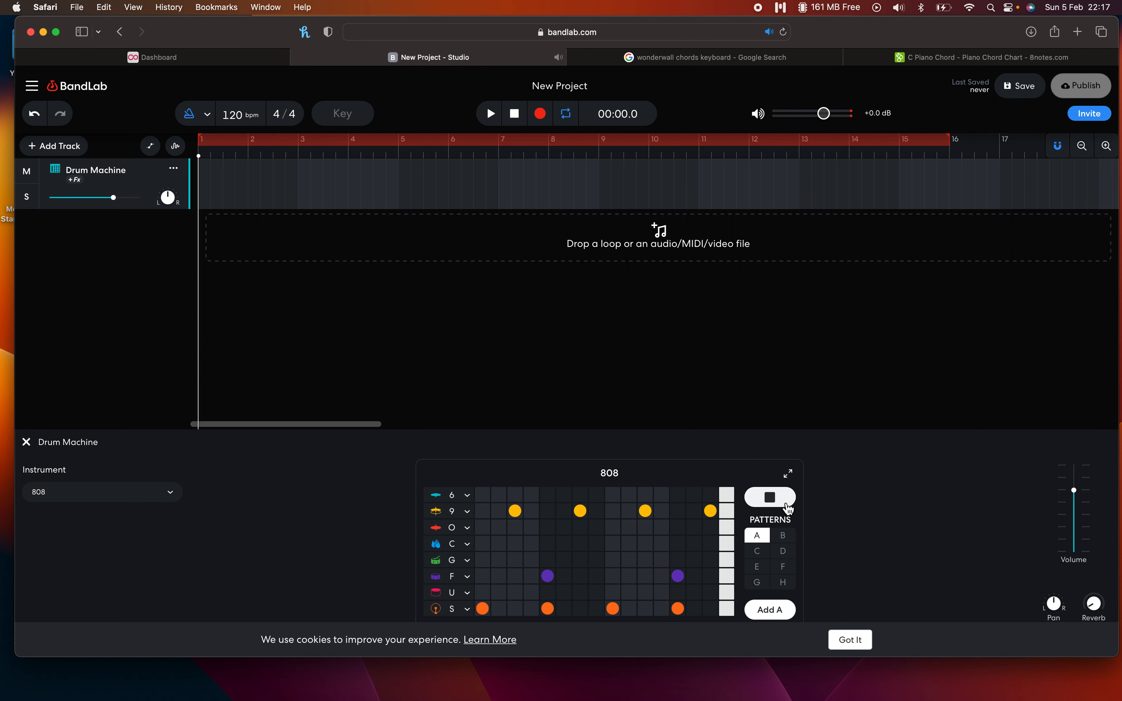
click(787, 505)
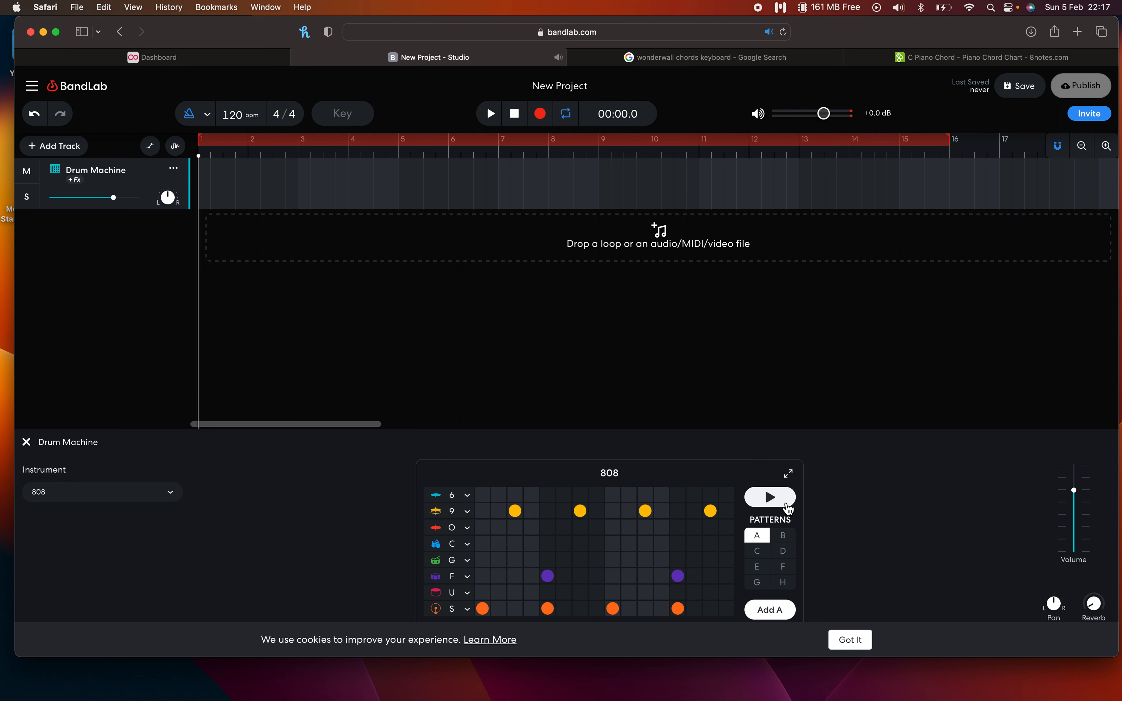
Remove the row 9 hits from steps 3, 7, 11 and 15
click(515, 511)
click(579, 510)
click(645, 511)
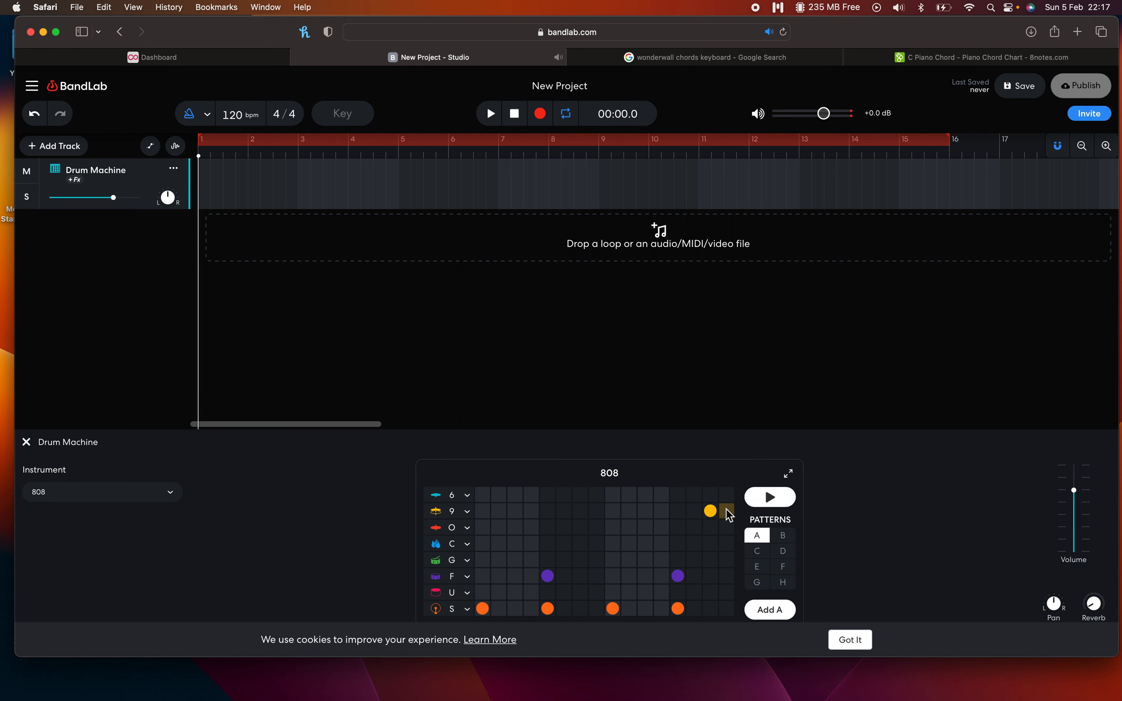
click(710, 511)
Fill all 16 steps of row O with hits and preview the pattern
drag(484, 529, 728, 528)
click(762, 504)
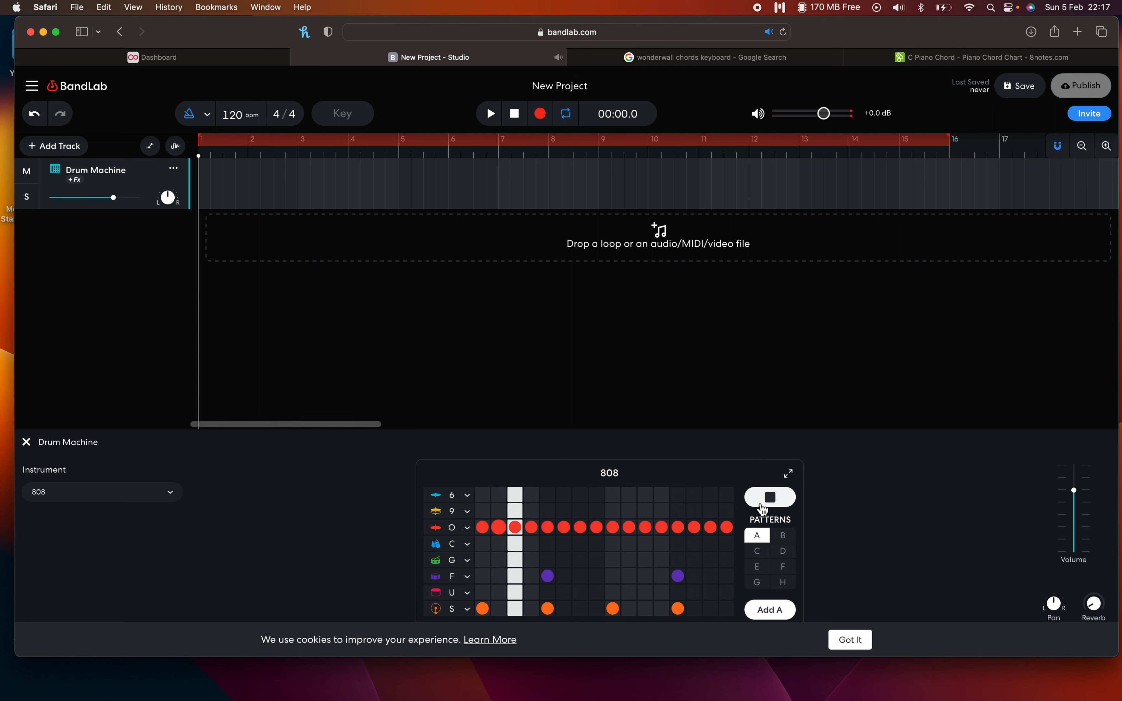
click(763, 503)
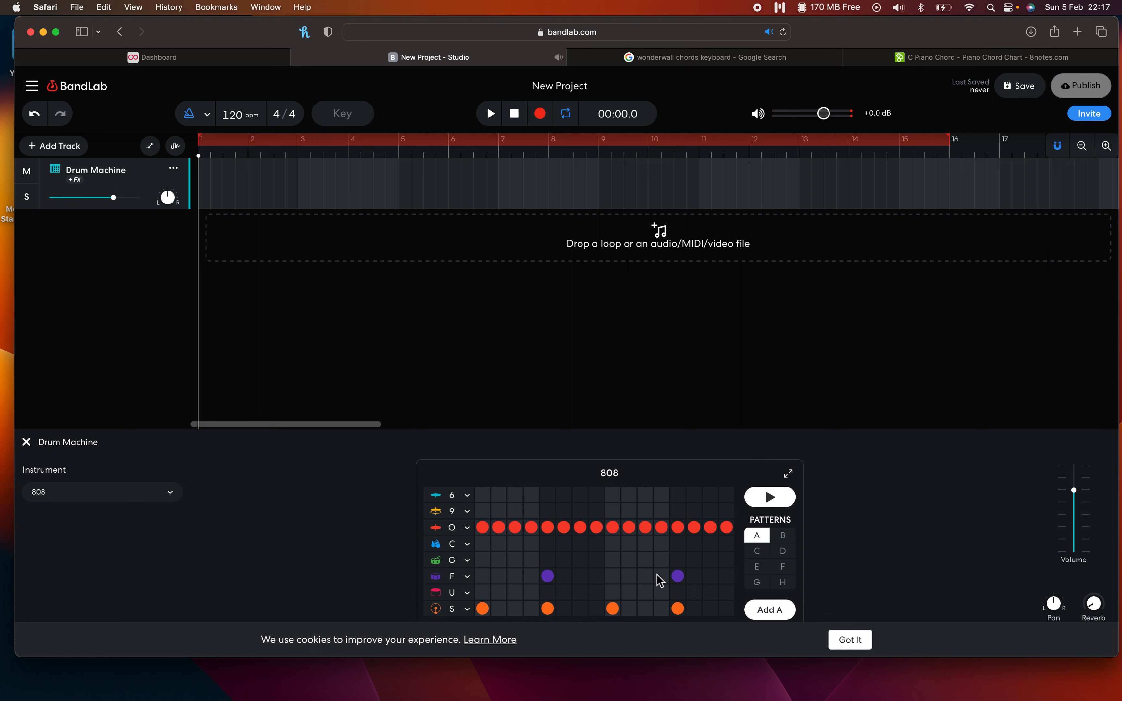
Add an extra snare hit in row F on step 8 and preview the pattern
click(603, 576)
click(770, 498)
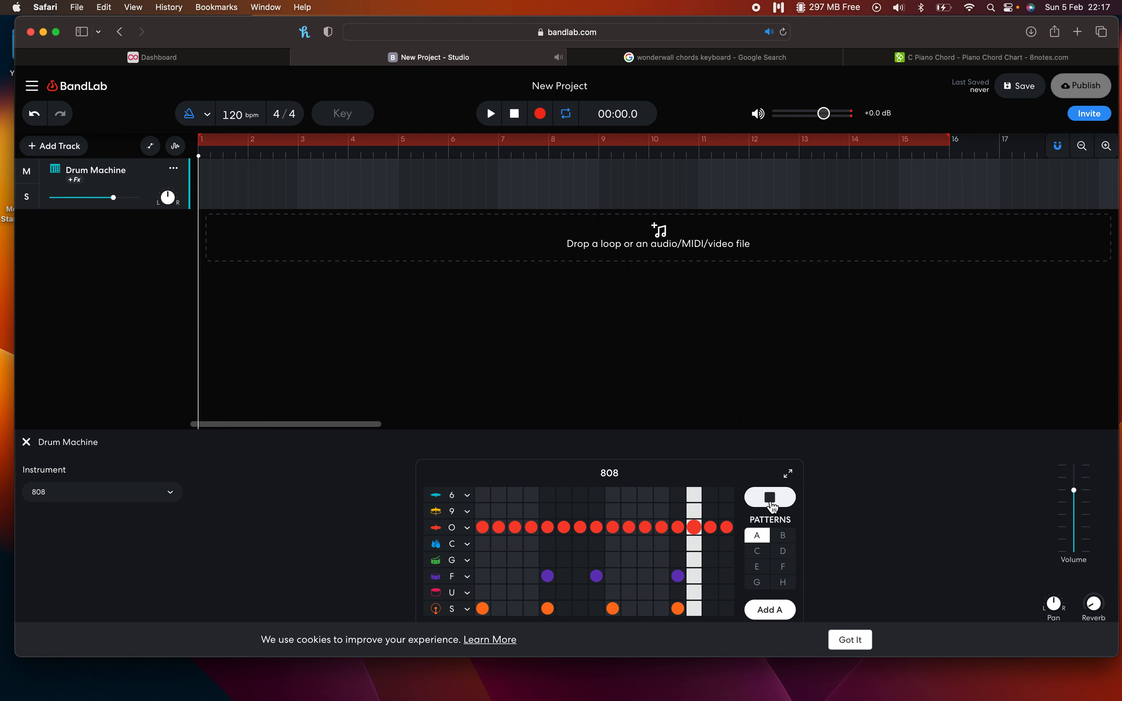
click(770, 498)
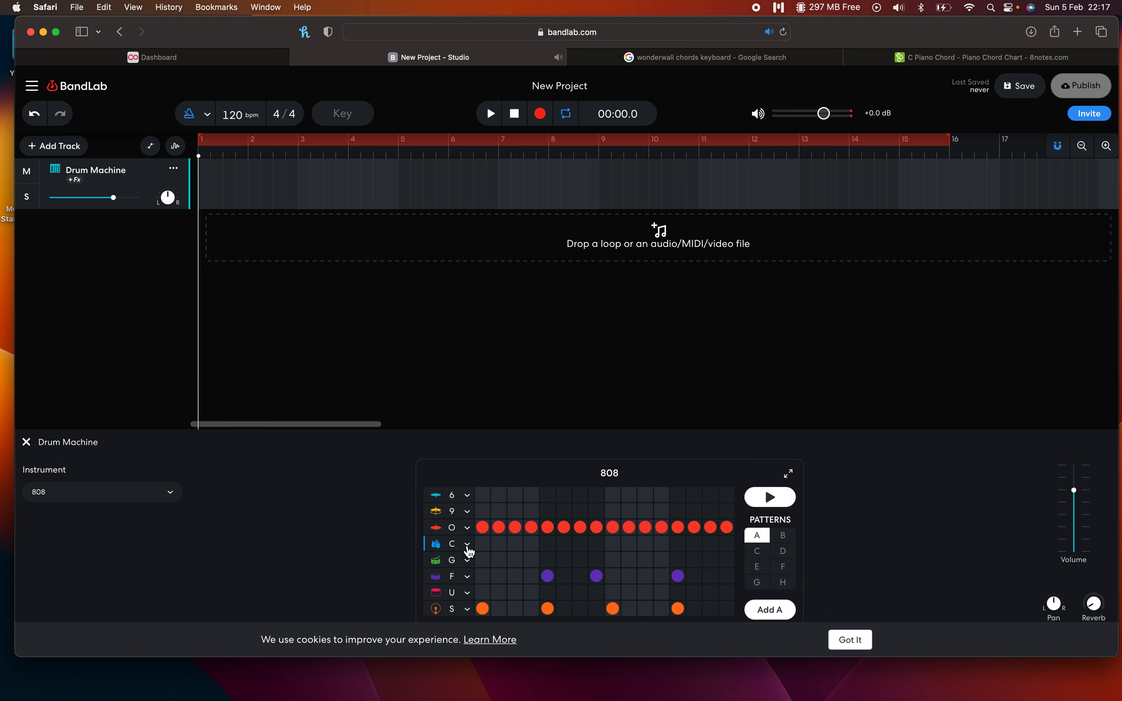
Add hits in row C on steps 5 and 13 and play the pattern
click(547, 543)
click(677, 545)
click(769, 497)
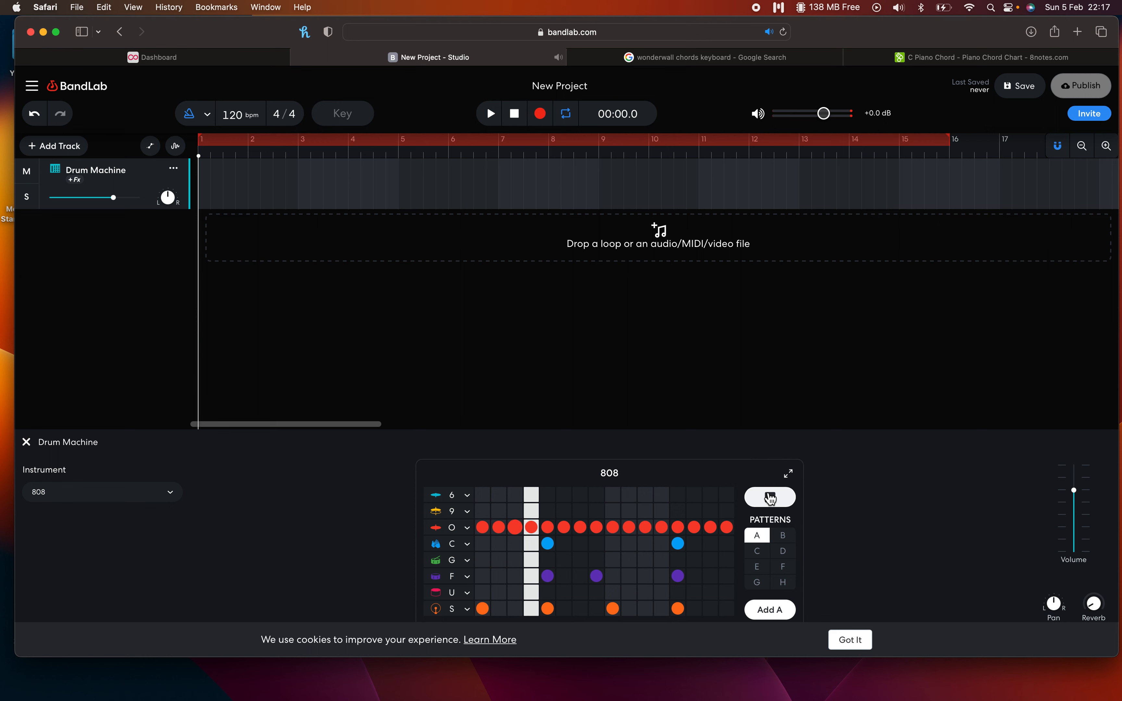
Add Floor Tom hits in row U on steps 7, 14 and 16 and a row G hit on step 11, and preview the pattern
click(580, 592)
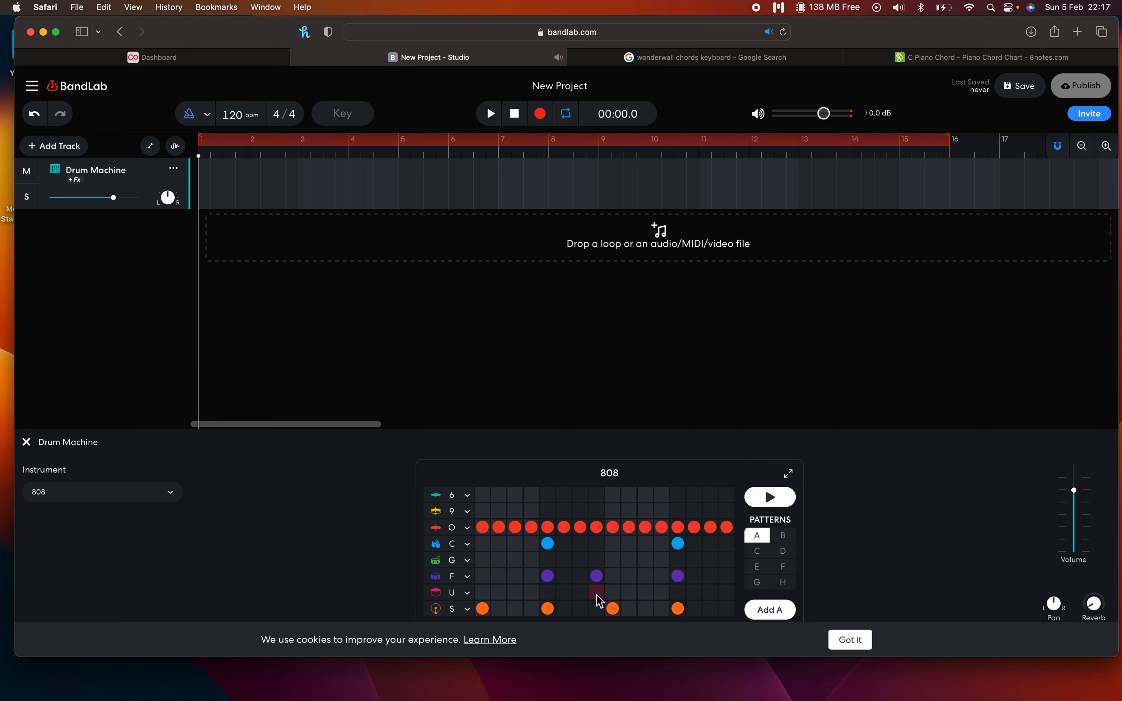
click(644, 562)
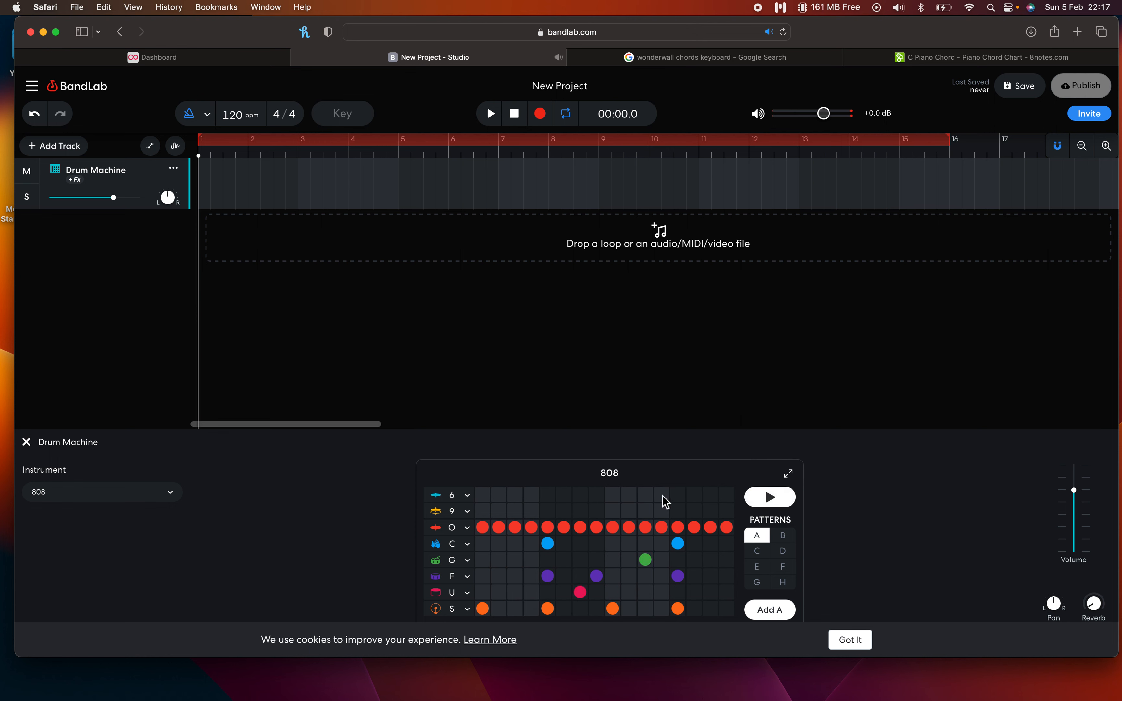
click(694, 592)
click(727, 593)
click(755, 505)
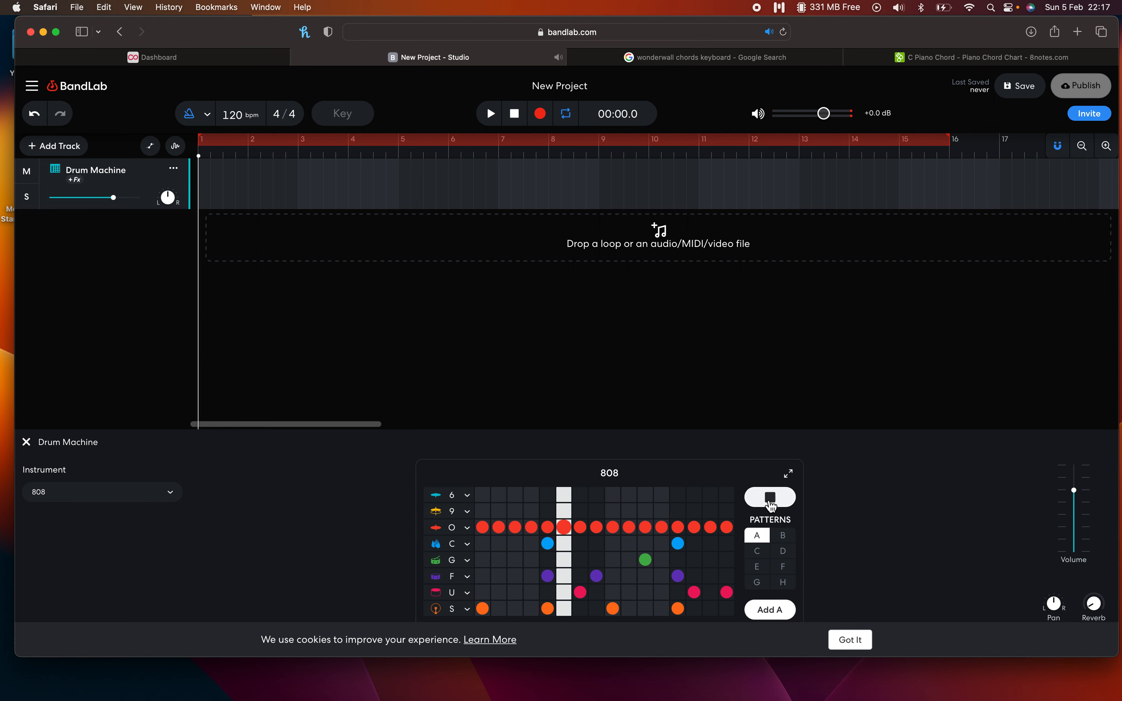
click(768, 501)
Remove all hits from rows U, G and C, plus the step 8 snare hit in row F
click(580, 592)
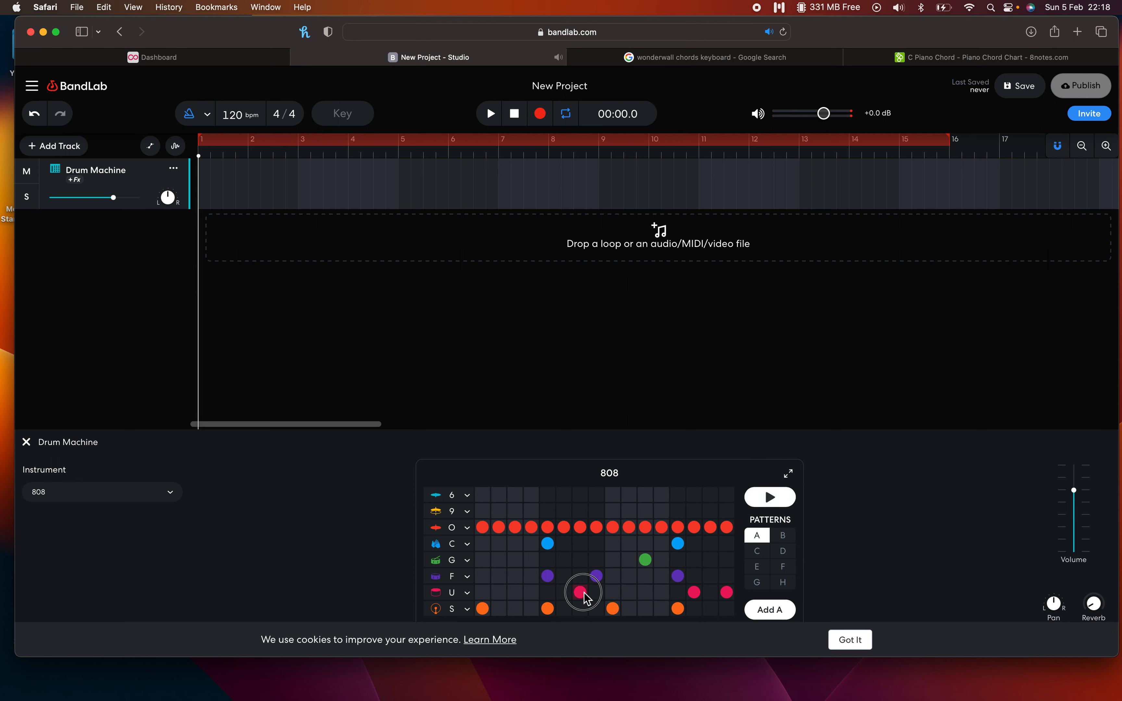
click(694, 592)
click(727, 592)
click(644, 560)
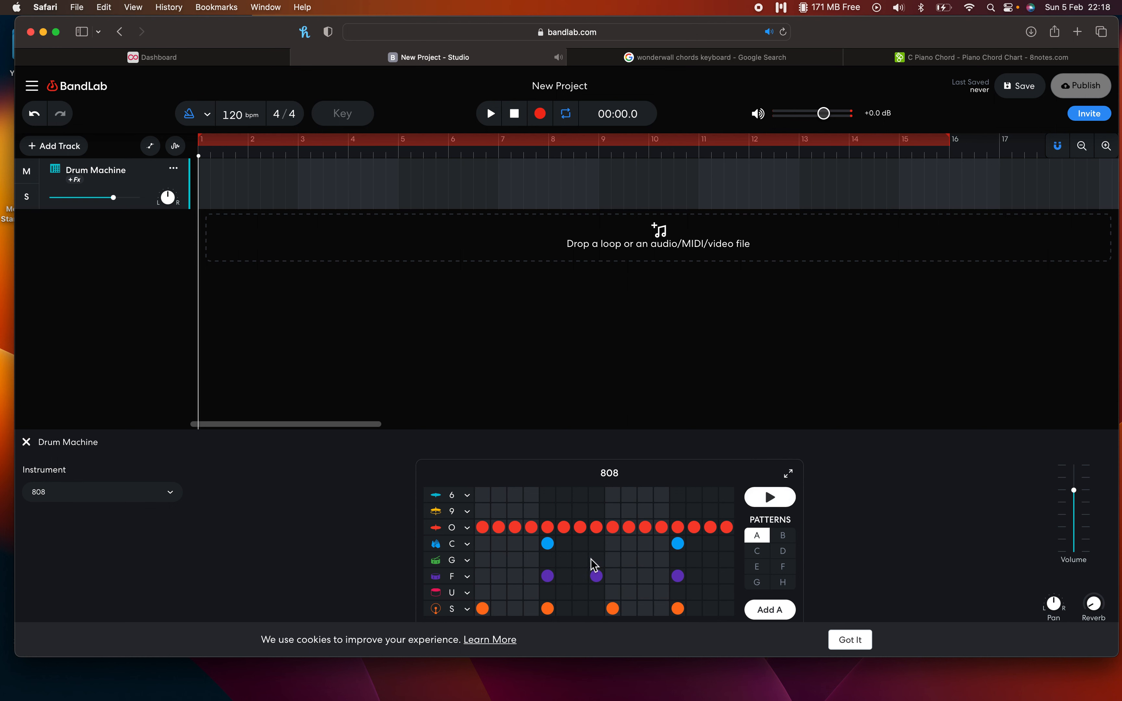
click(548, 543)
click(597, 577)
click(677, 544)
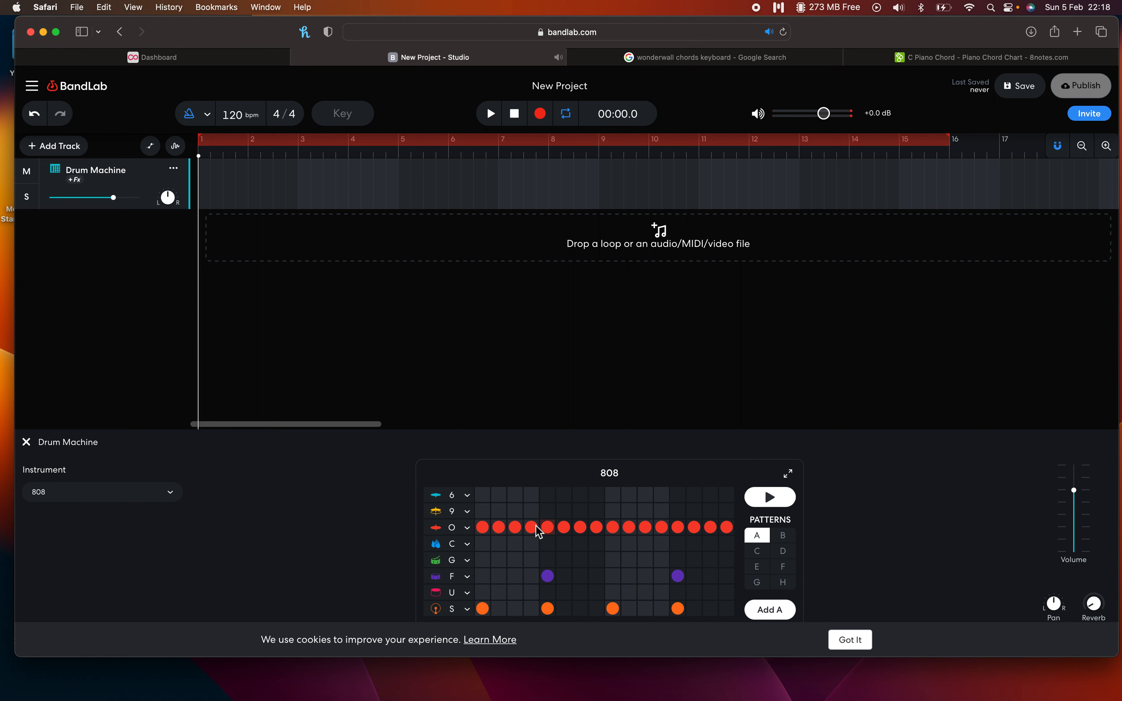
Replace the continuous row O hits with hits on steps 3, 7, 11 and 15 only, and play the pattern
drag(485, 533, 723, 521)
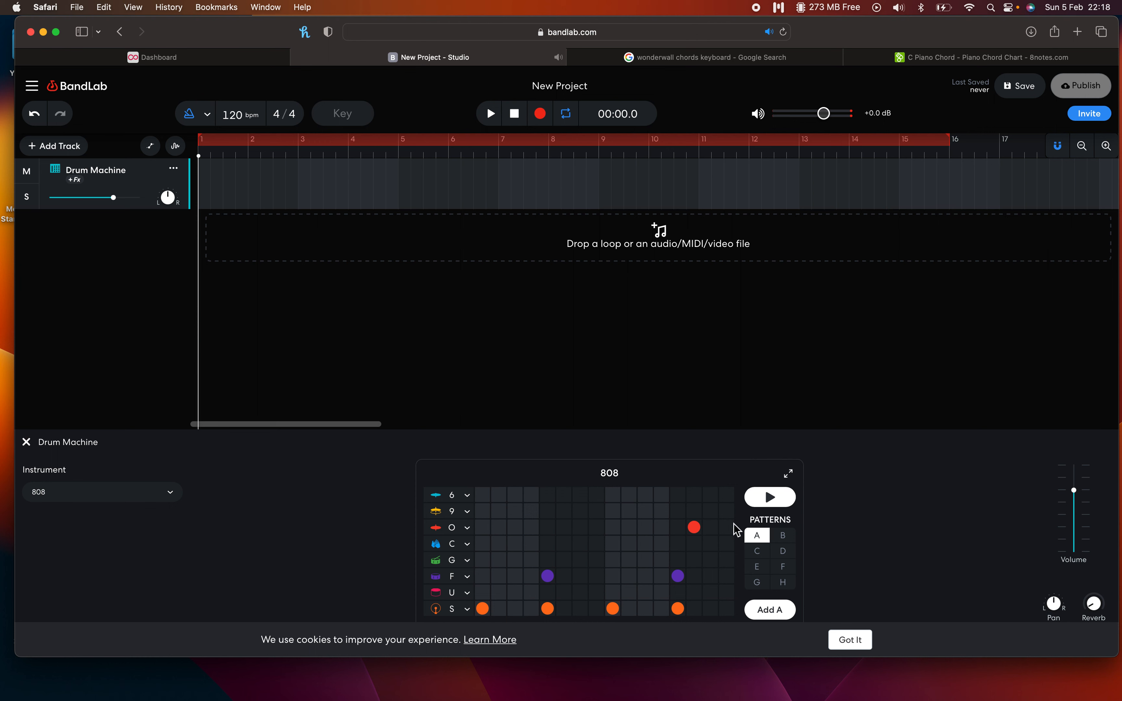
click(696, 527)
click(514, 527)
click(580, 528)
click(646, 529)
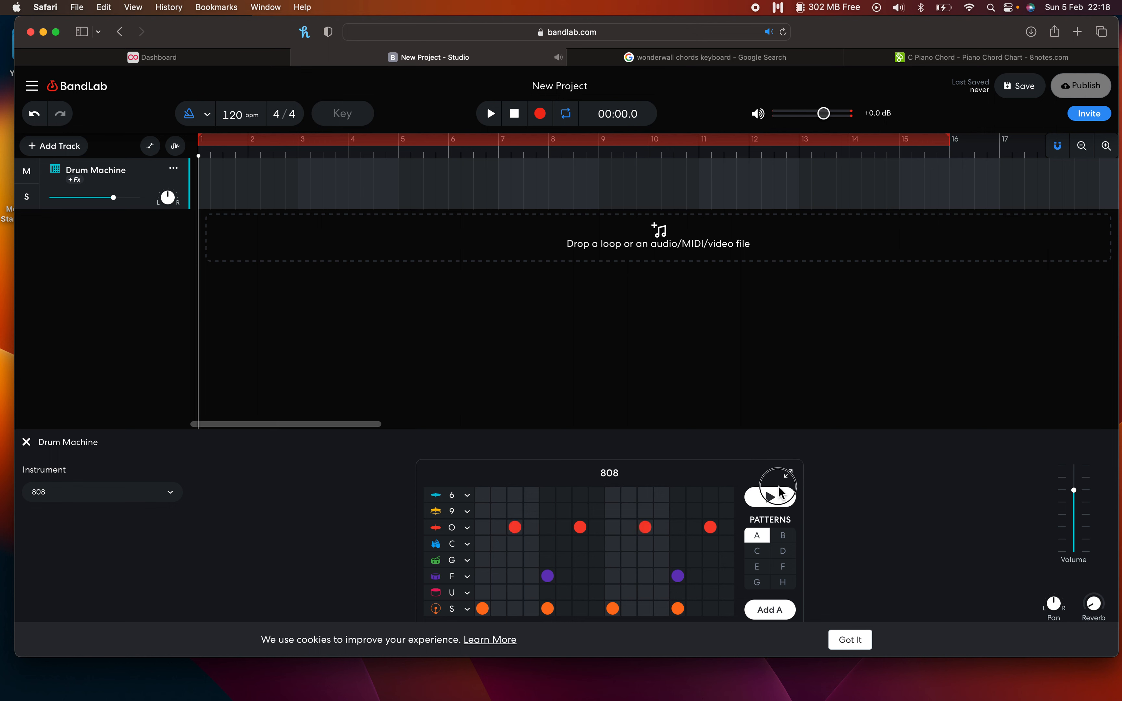
click(776, 498)
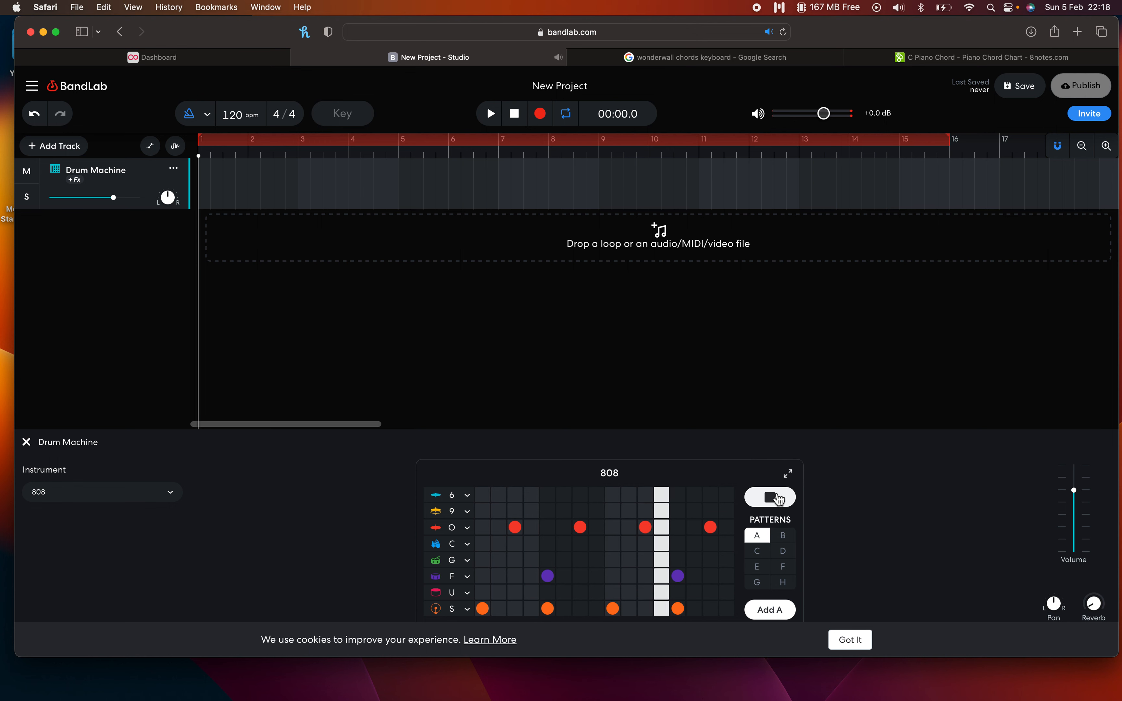
click(777, 498)
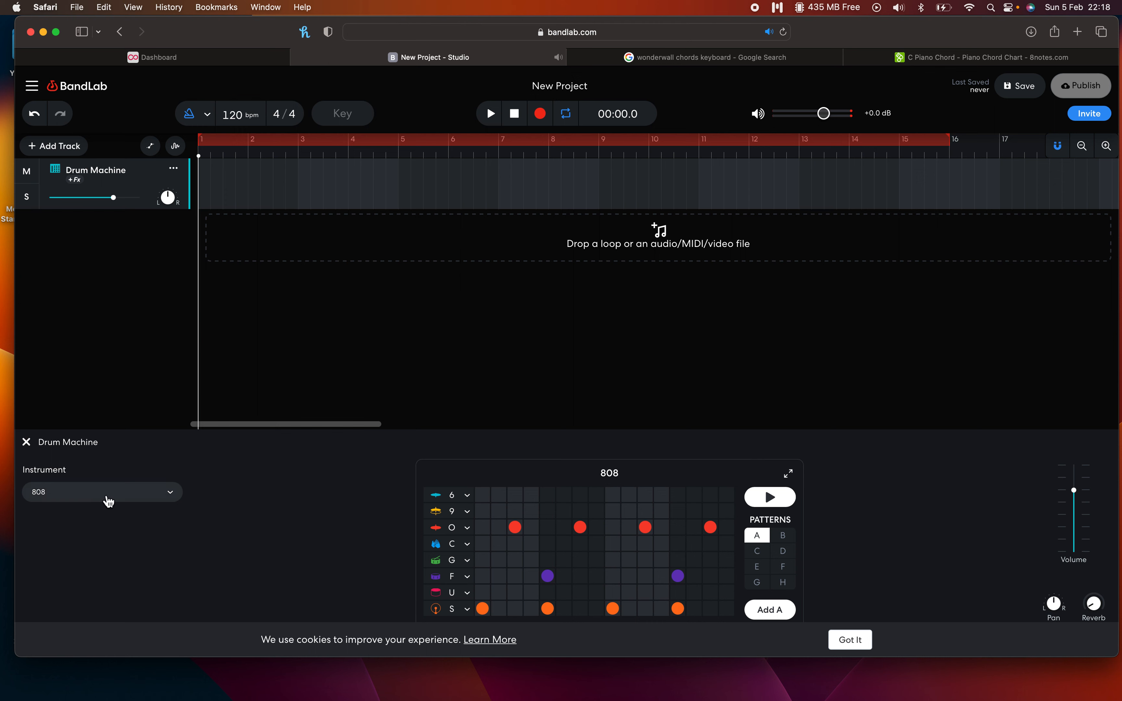
Change the drum machine's instrument to the EDM drum pad kit and preview the pattern with it
click(96, 500)
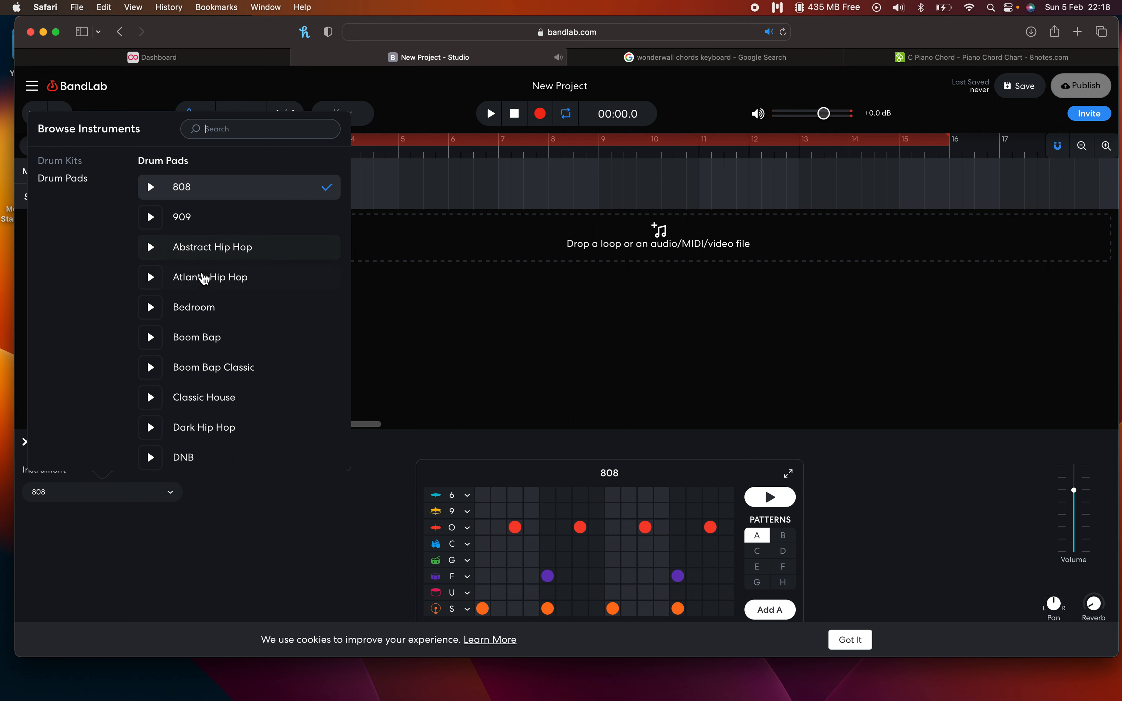
scroll(226, 381, down, 4)
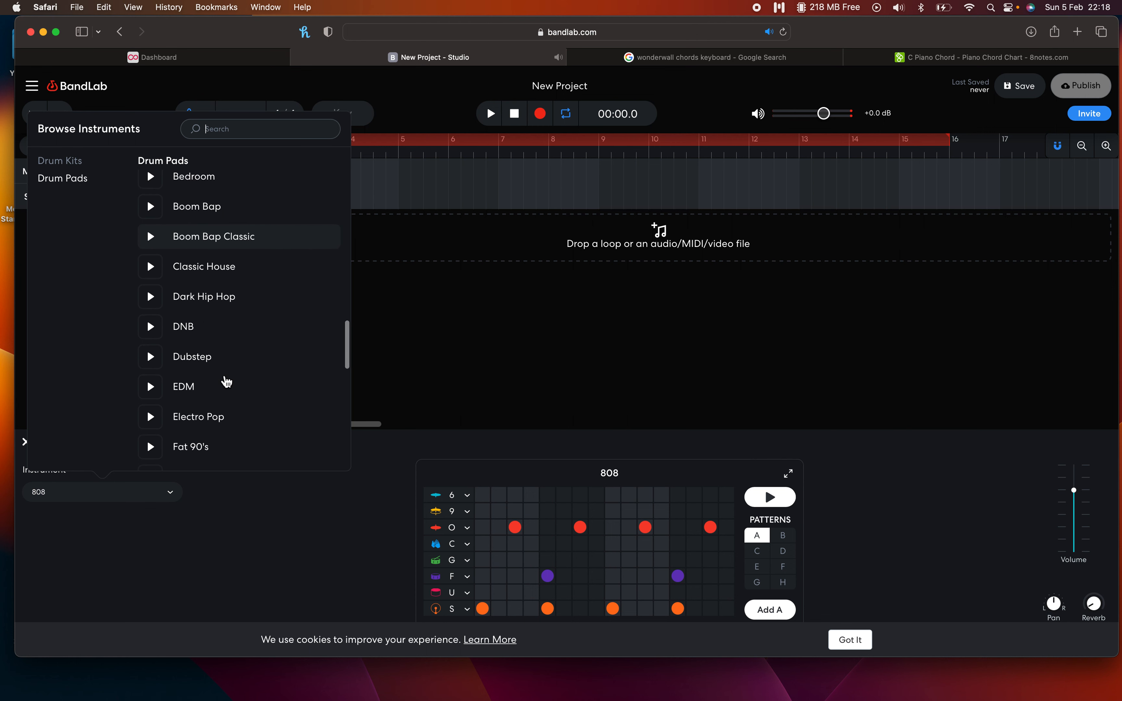
scroll(218, 404, down, 1)
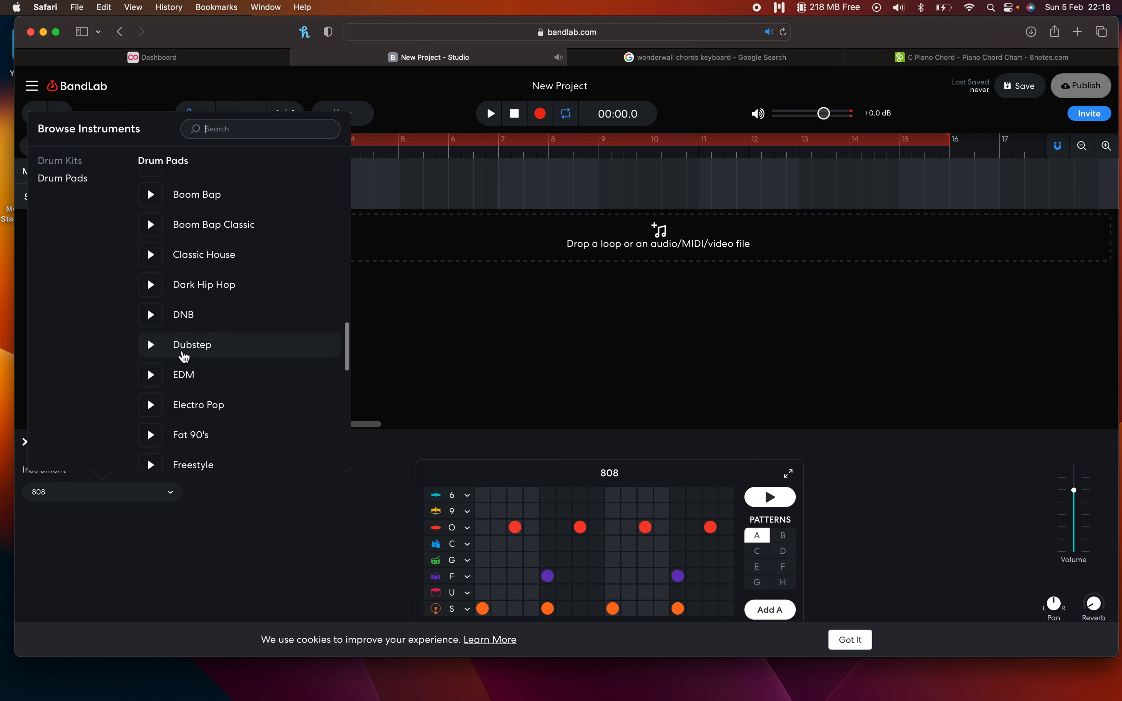
click(180, 388)
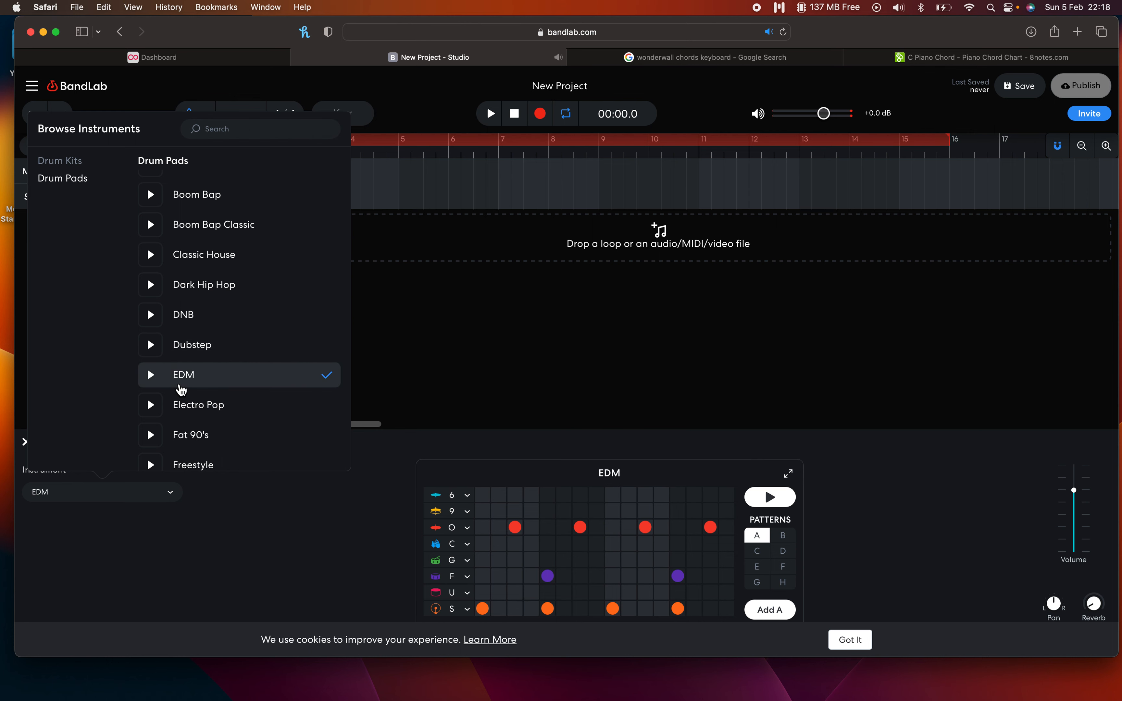
click(279, 538)
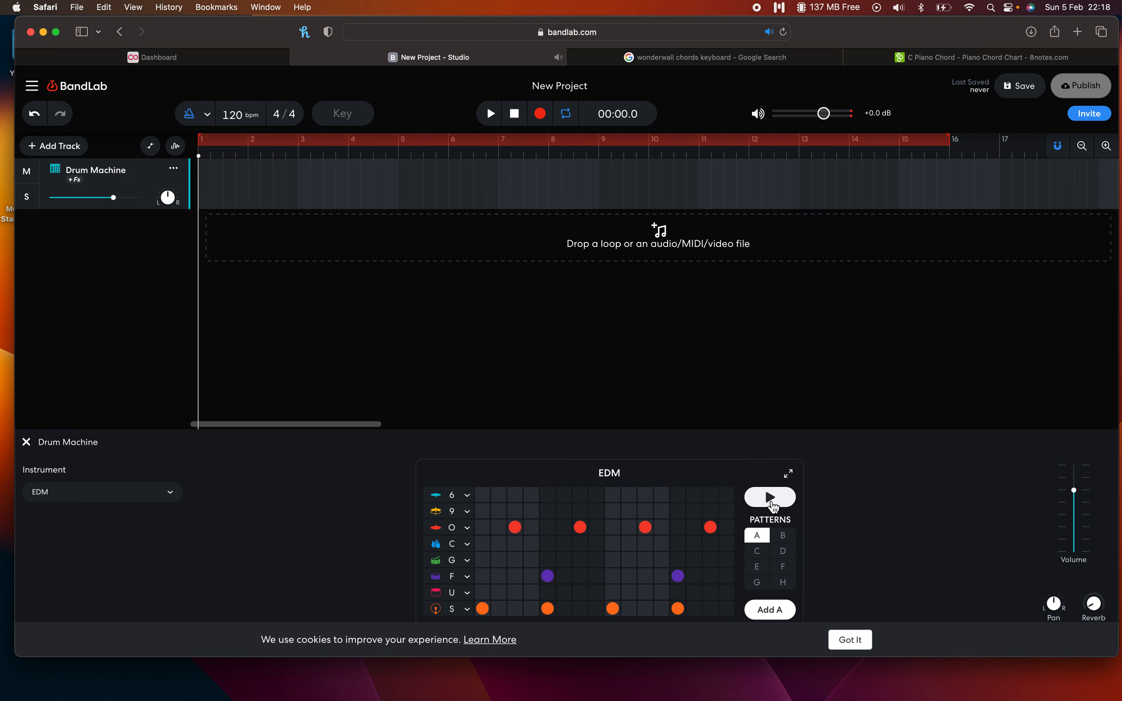
click(770, 497)
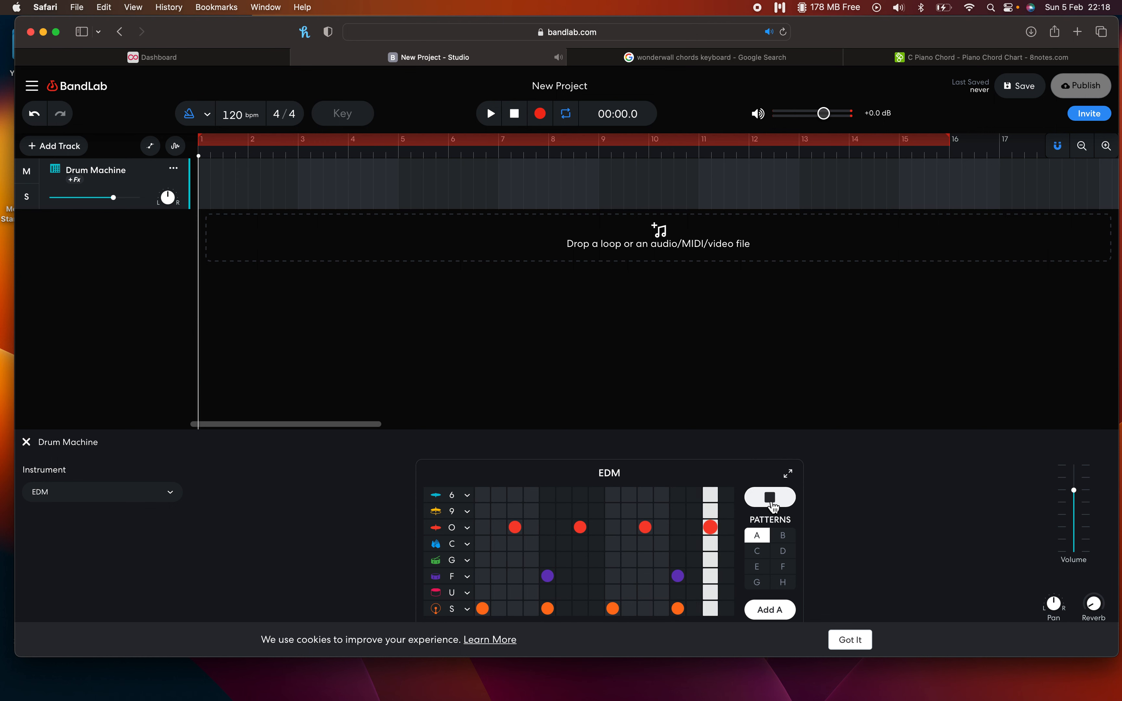
click(770, 500)
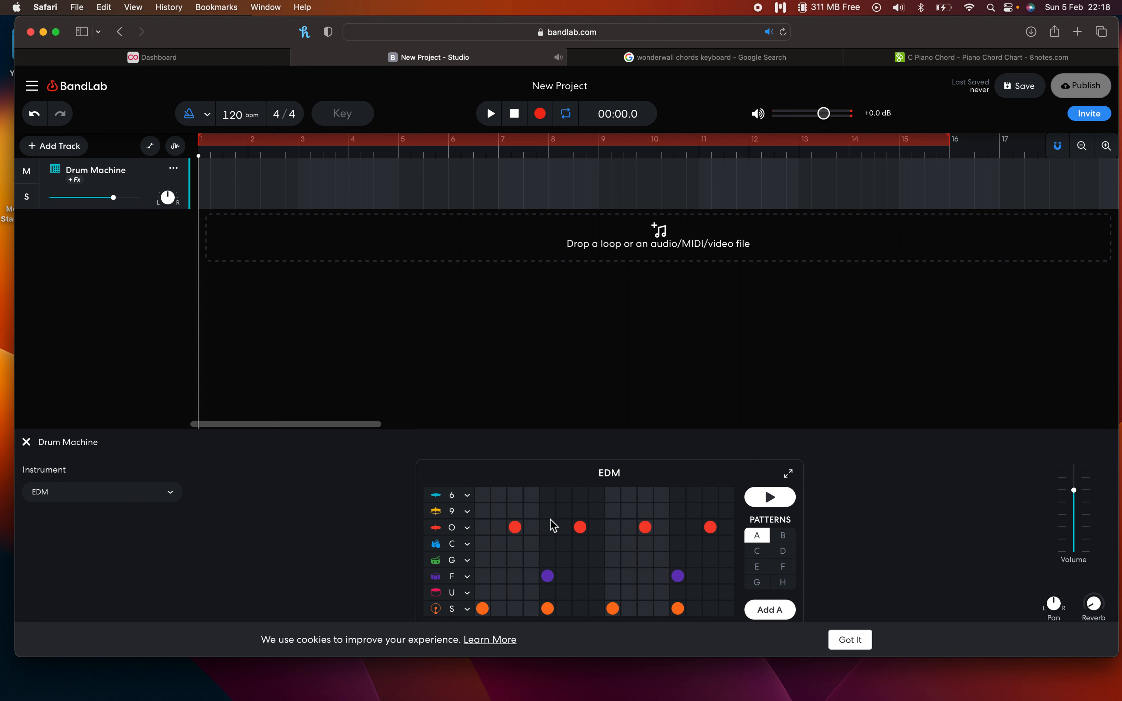
click(771, 500)
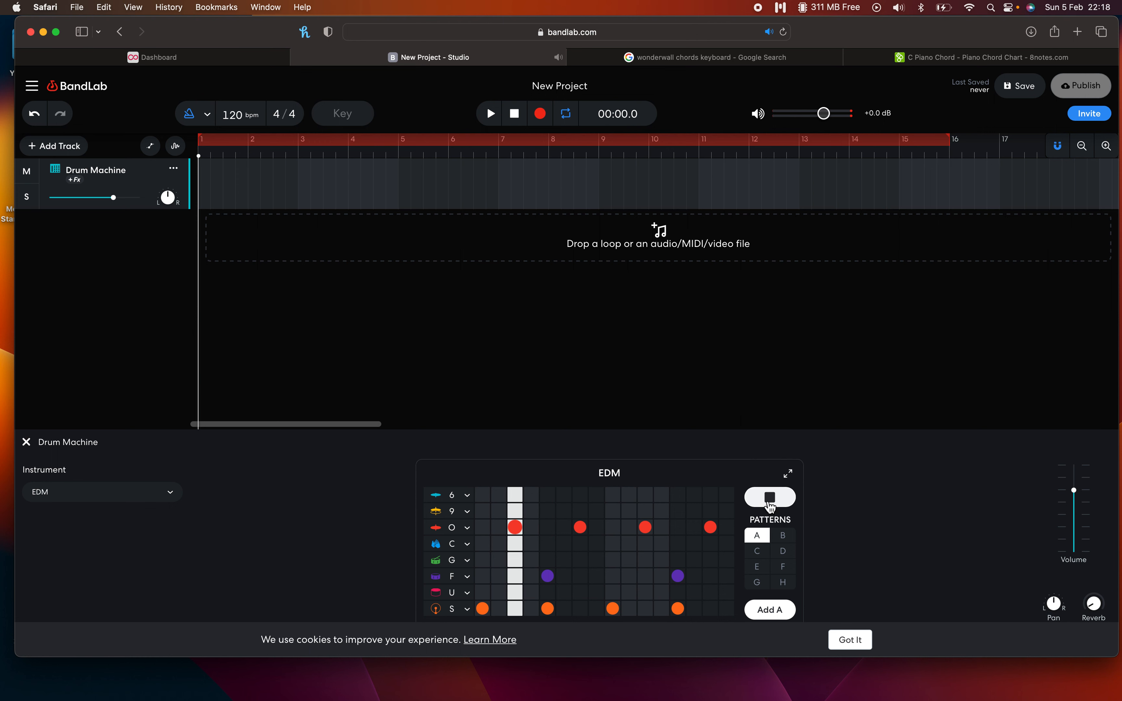
click(770, 501)
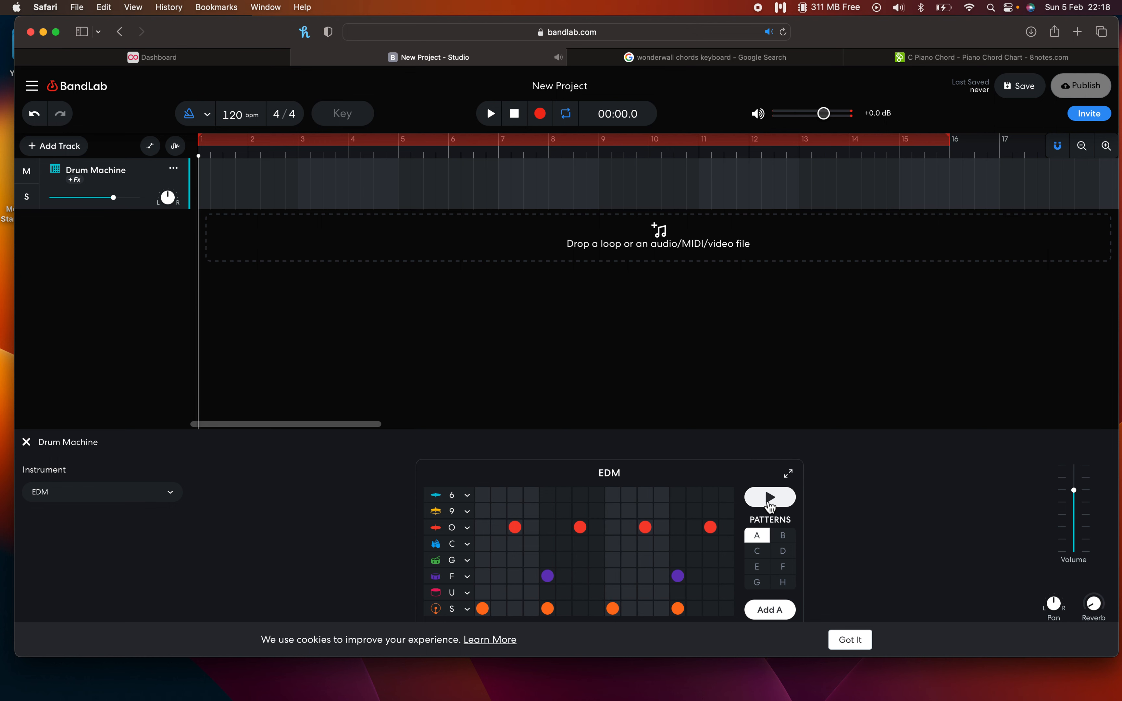
Play the empty timeline to hear the metronome, switch the metronome off and return the playhead to the start
click(319, 199)
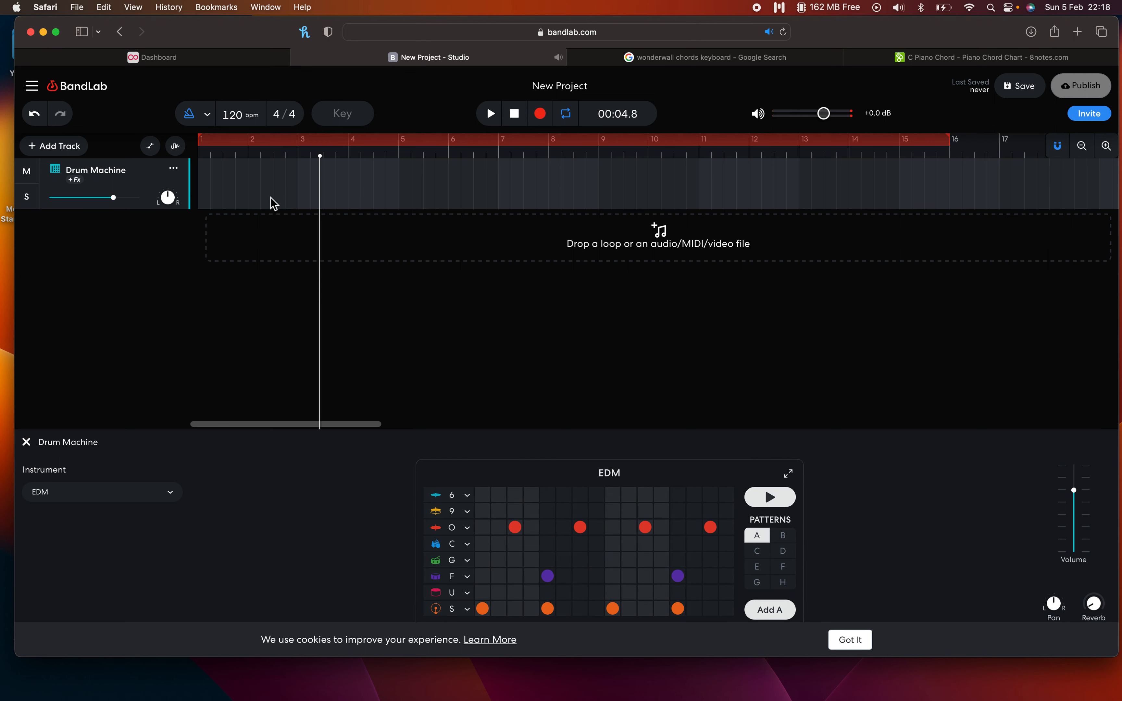
drag(320, 156, 200, 156)
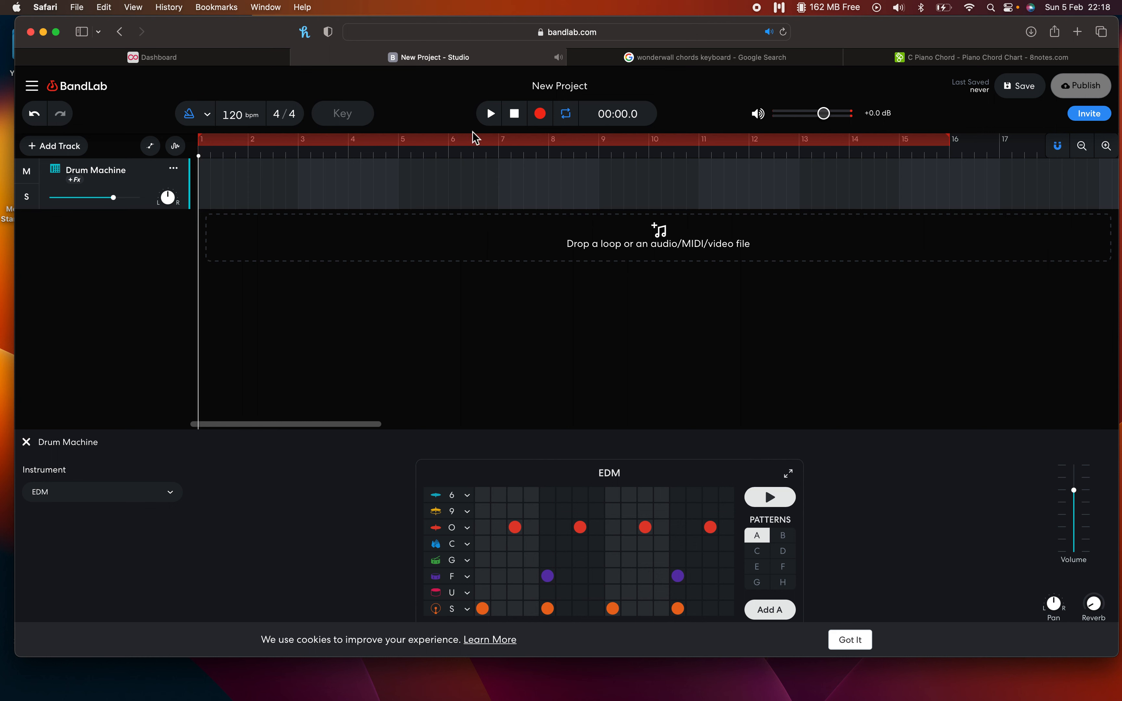
click(491, 122)
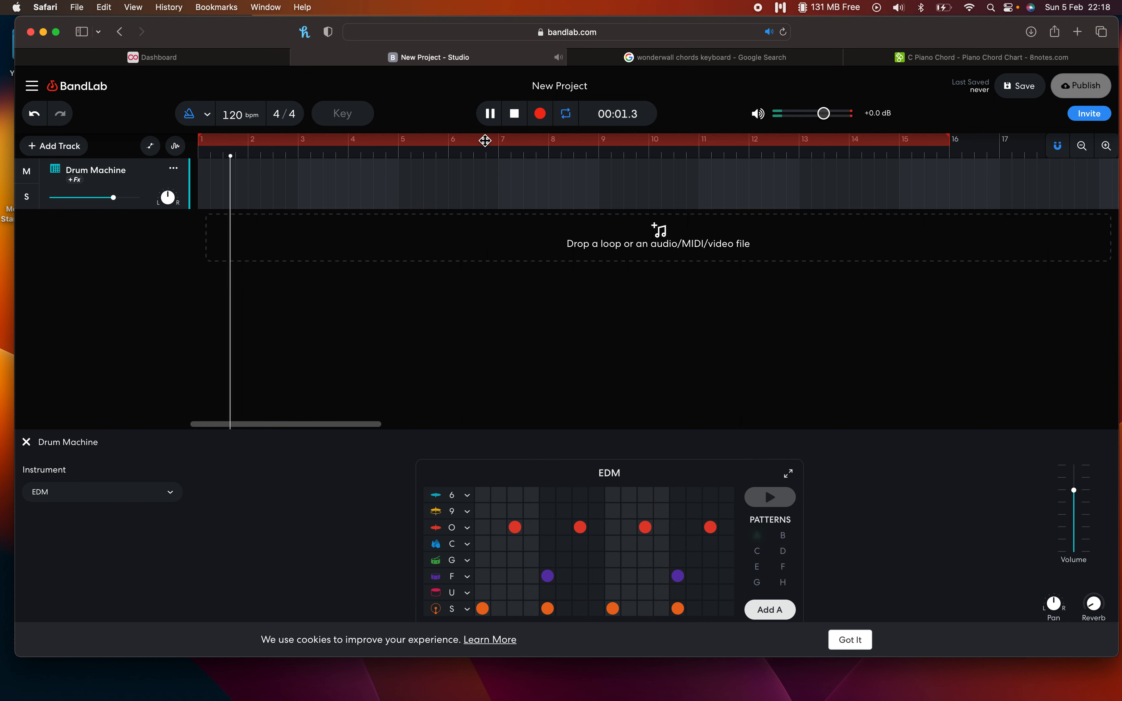
click(490, 115)
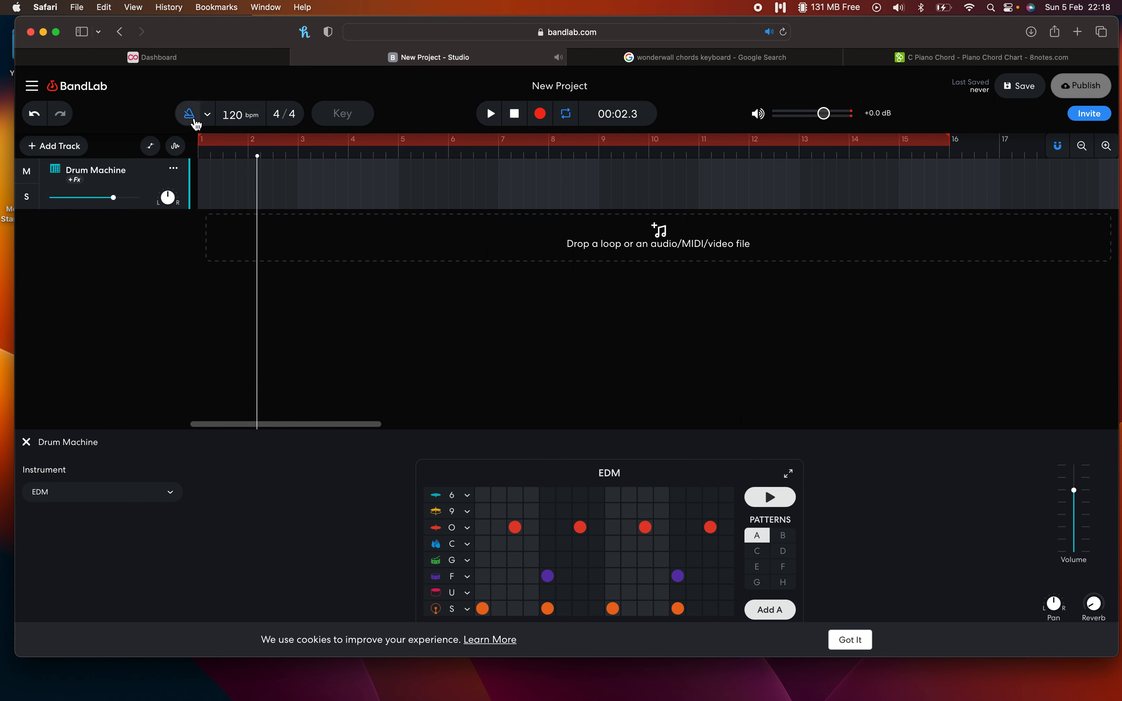
drag(238, 158, 172, 160)
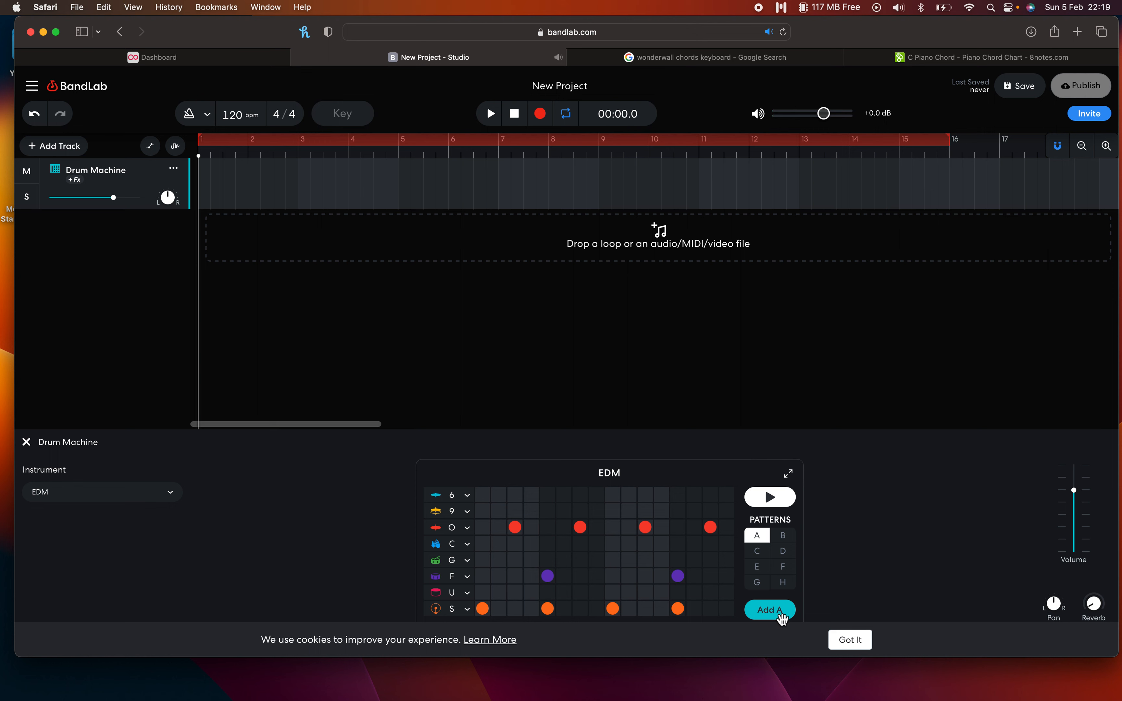
Look through pattern slots B to H of the drum machine and return to pattern A
click(786, 539)
click(764, 551)
click(786, 552)
click(779, 568)
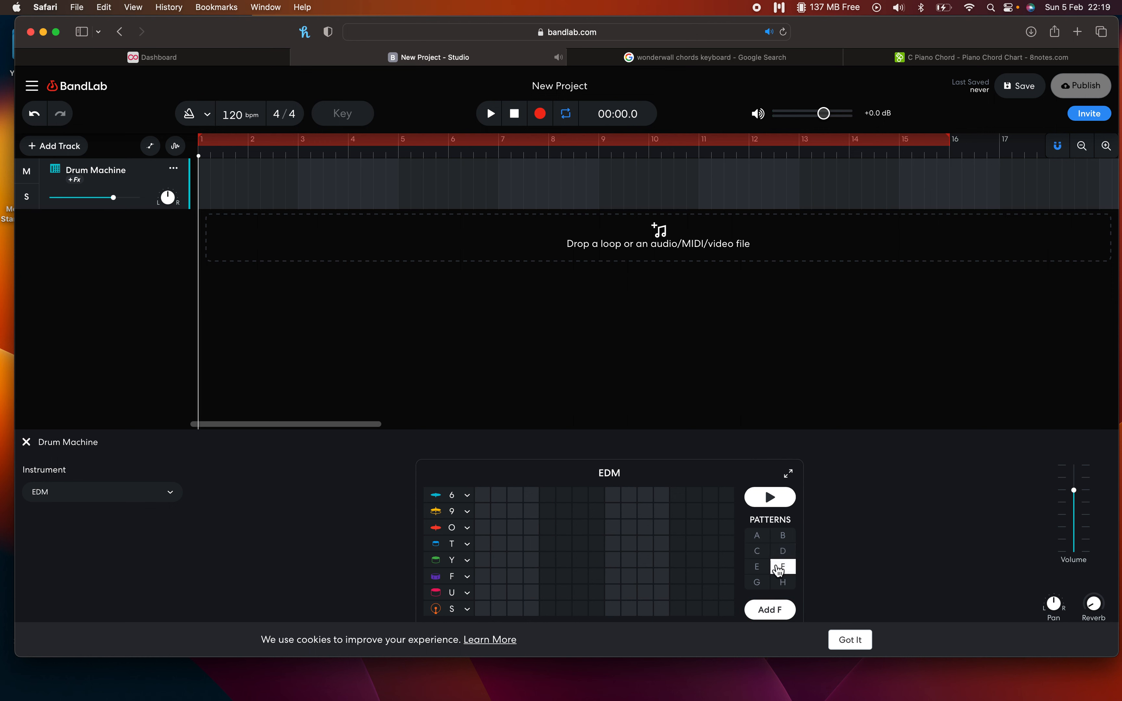
click(759, 564)
click(761, 584)
click(782, 583)
click(777, 568)
click(760, 565)
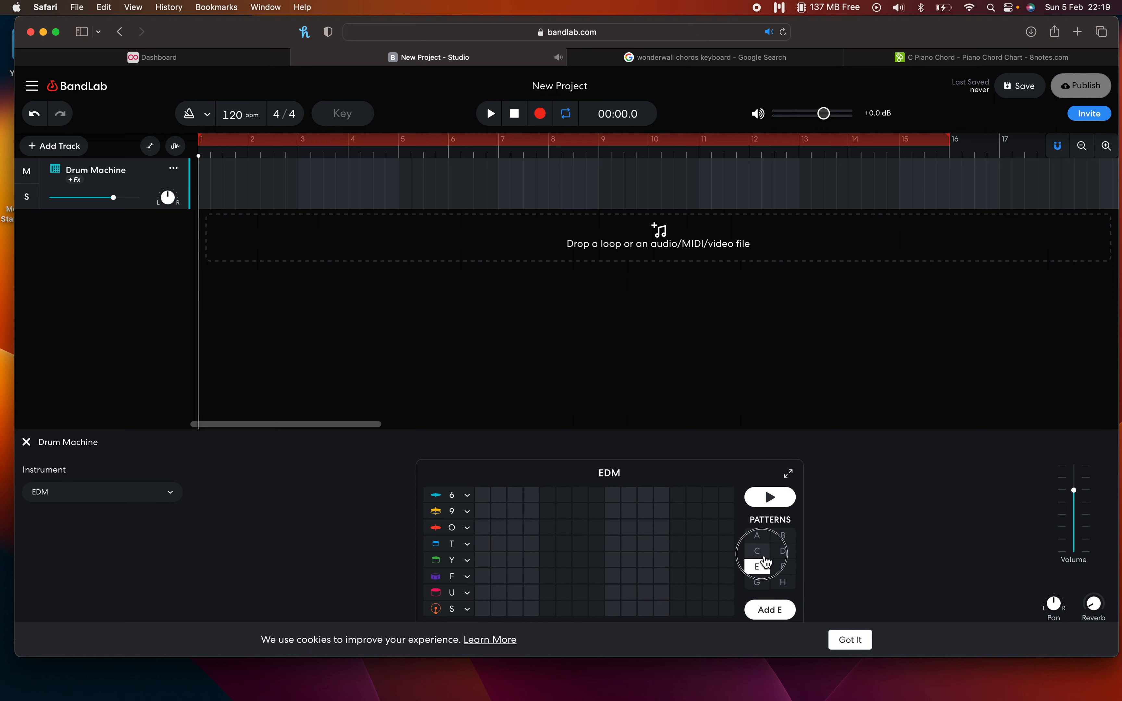
click(761, 553)
click(782, 555)
click(757, 536)
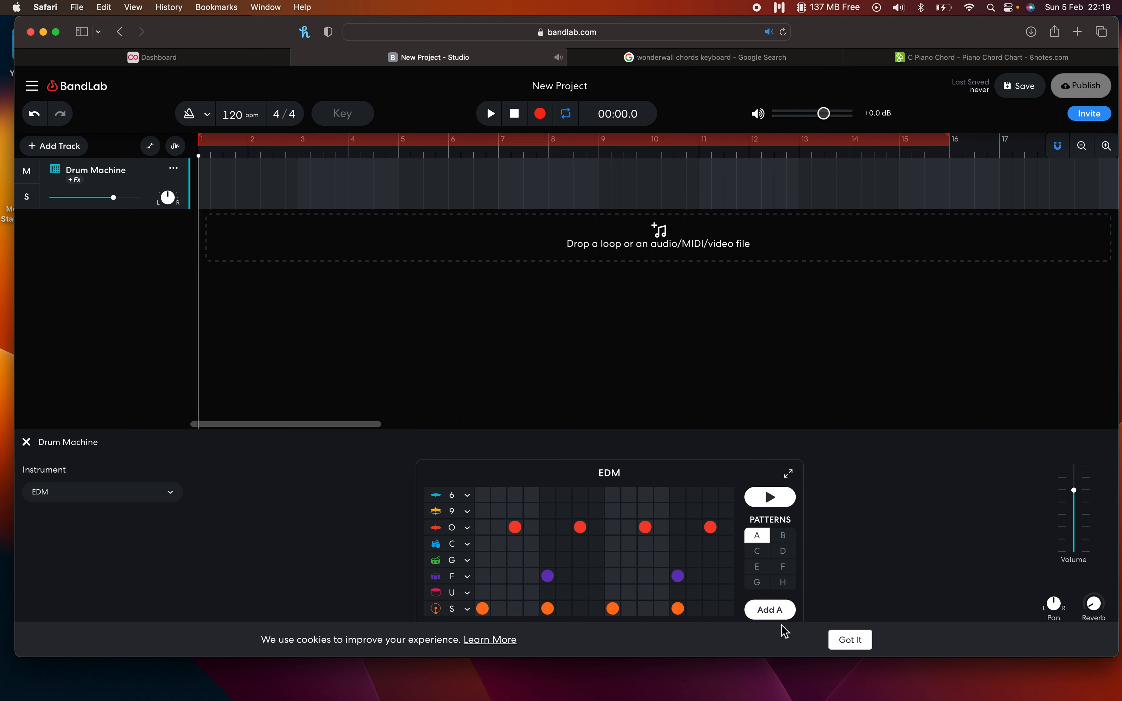
Add pattern A to the Drum Machine track at bar 1 and play it from the middle of that bar
click(778, 608)
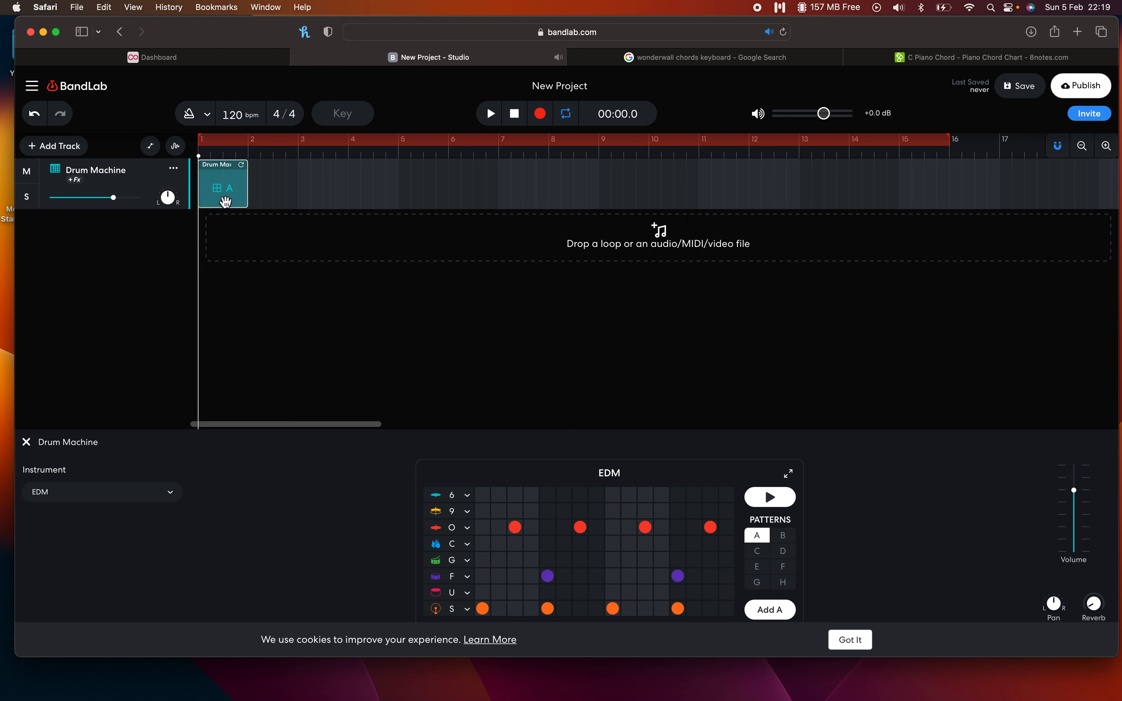
click(223, 152)
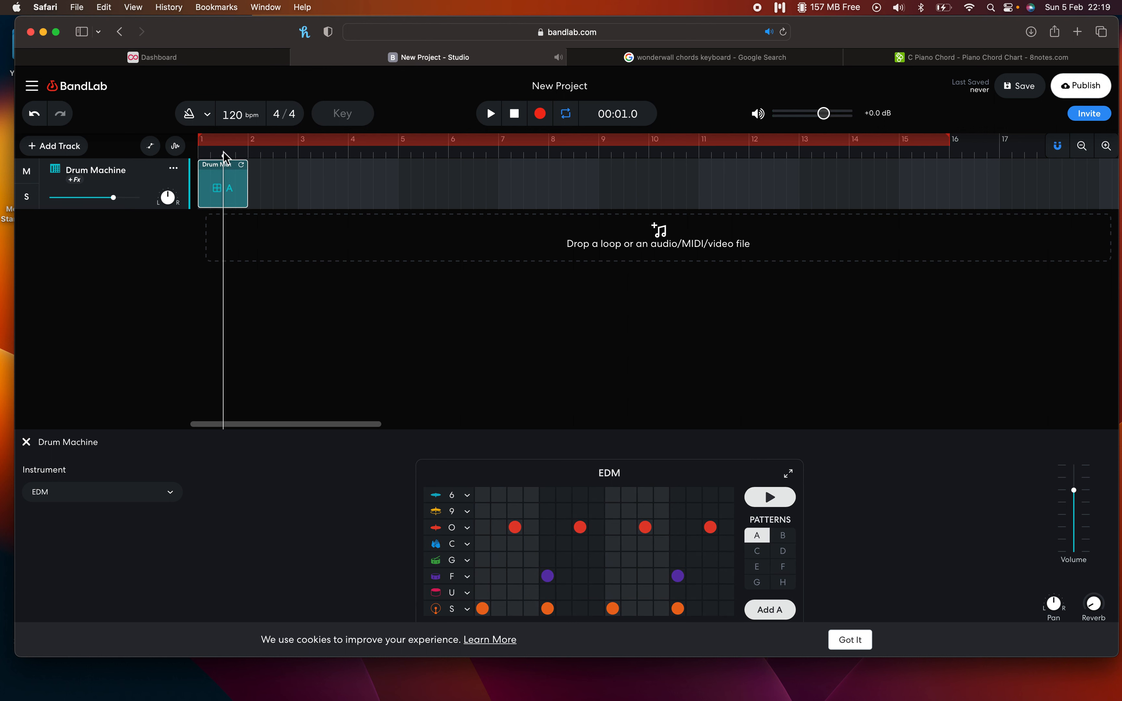
click(490, 114)
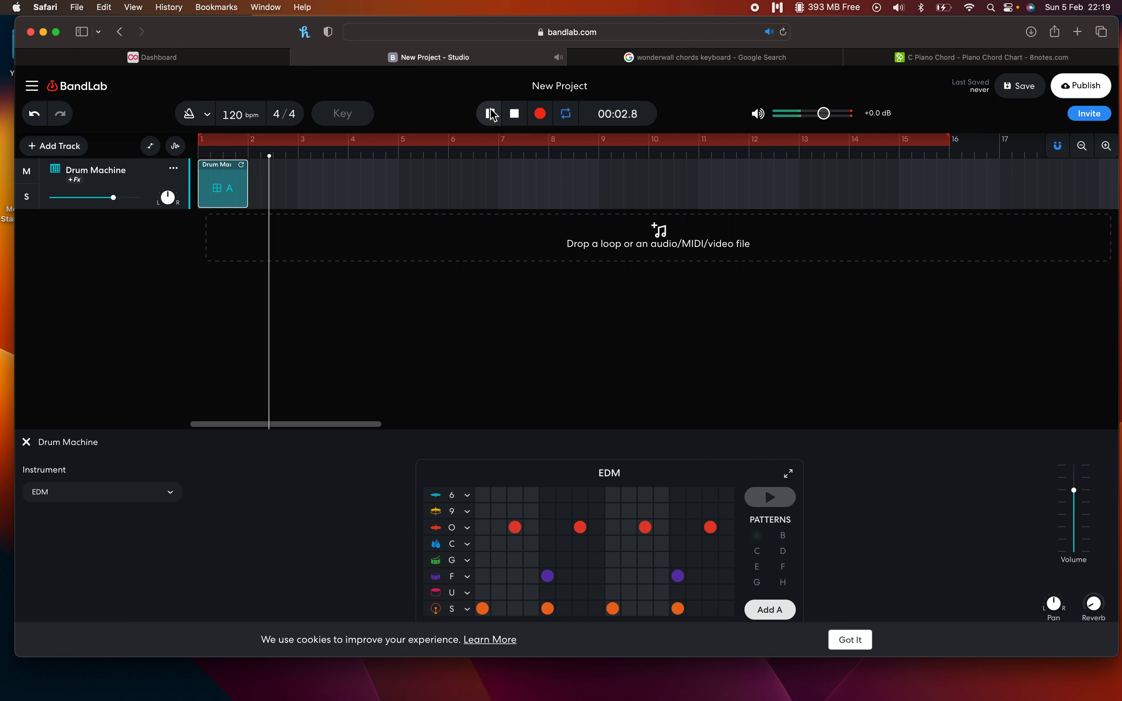
click(490, 114)
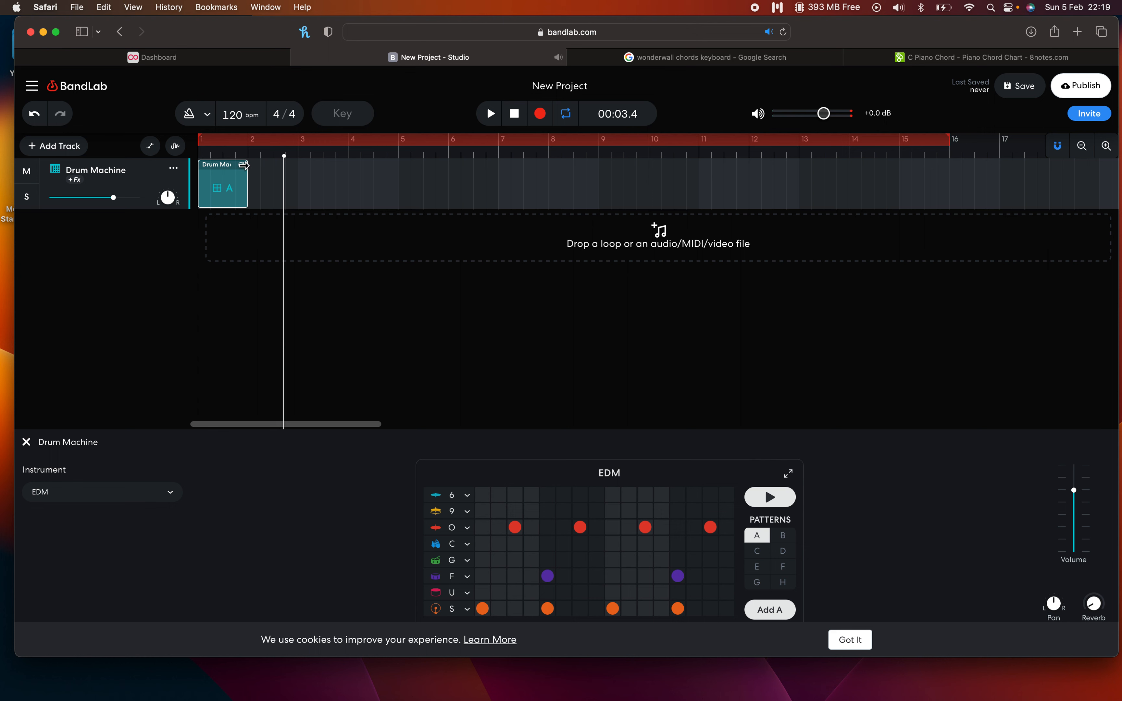
Loop the pattern A region across four bars, up to bar 5, and play back the repeated beat
drag(243, 165, 398, 168)
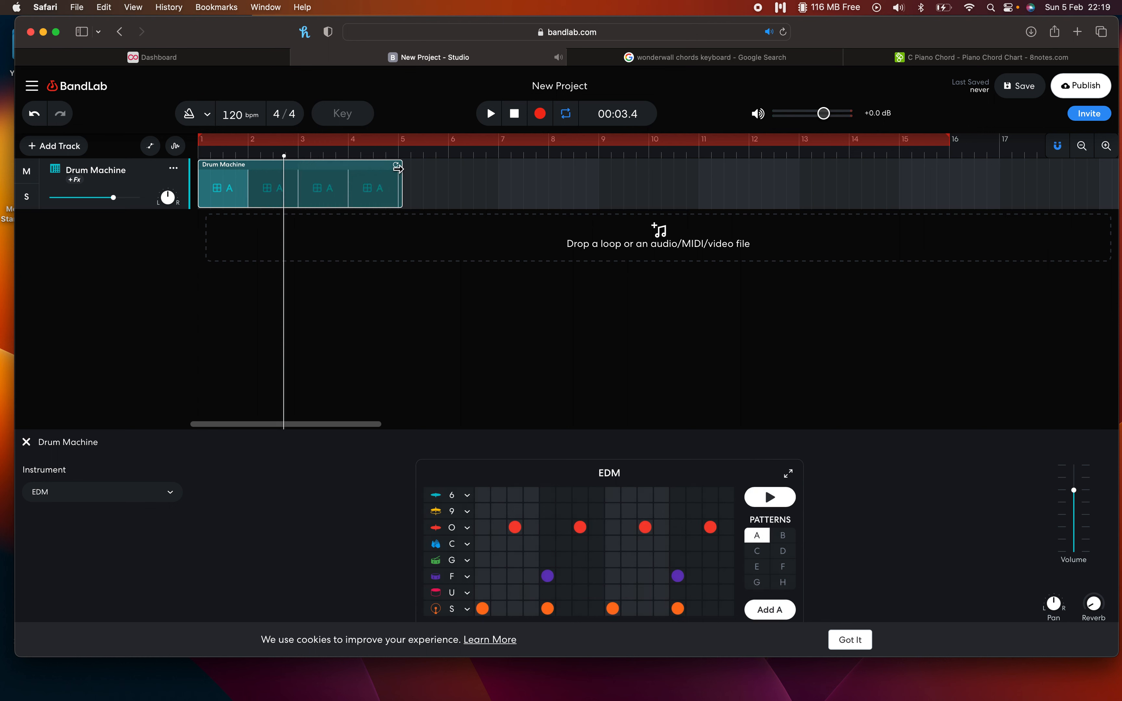
click(508, 116)
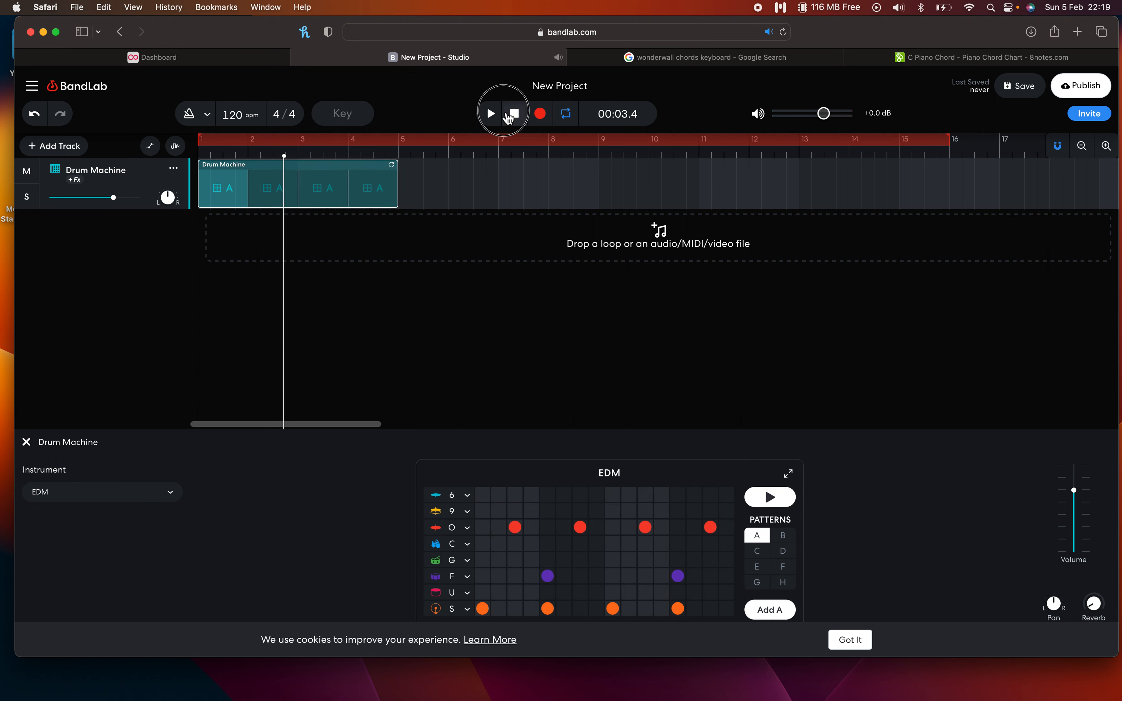
click(492, 114)
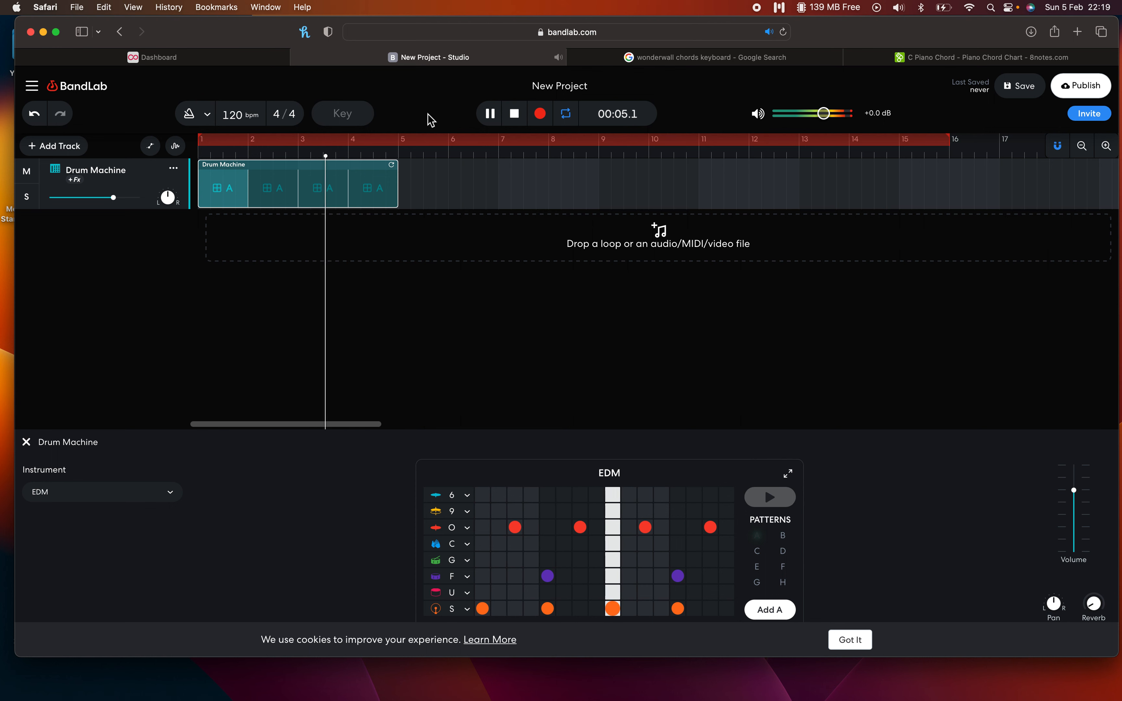
click(515, 116)
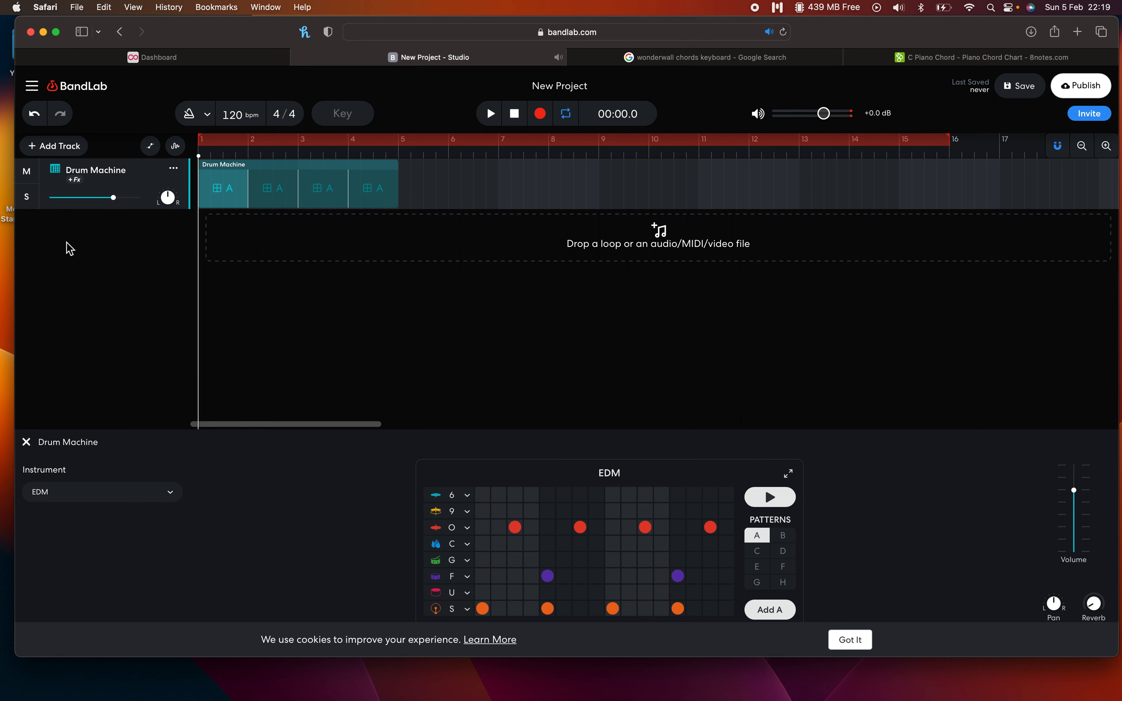
Add a Virtual instruments track and try out individual notes on its Grand Piano keyboard
click(60, 146)
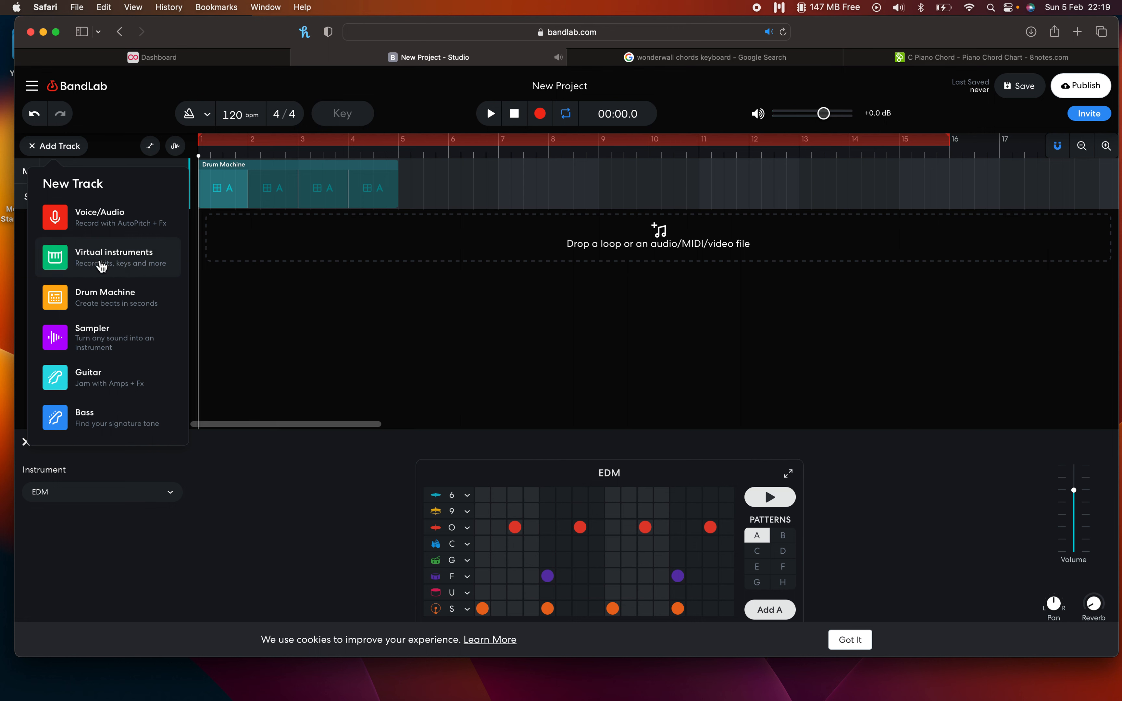
click(85, 261)
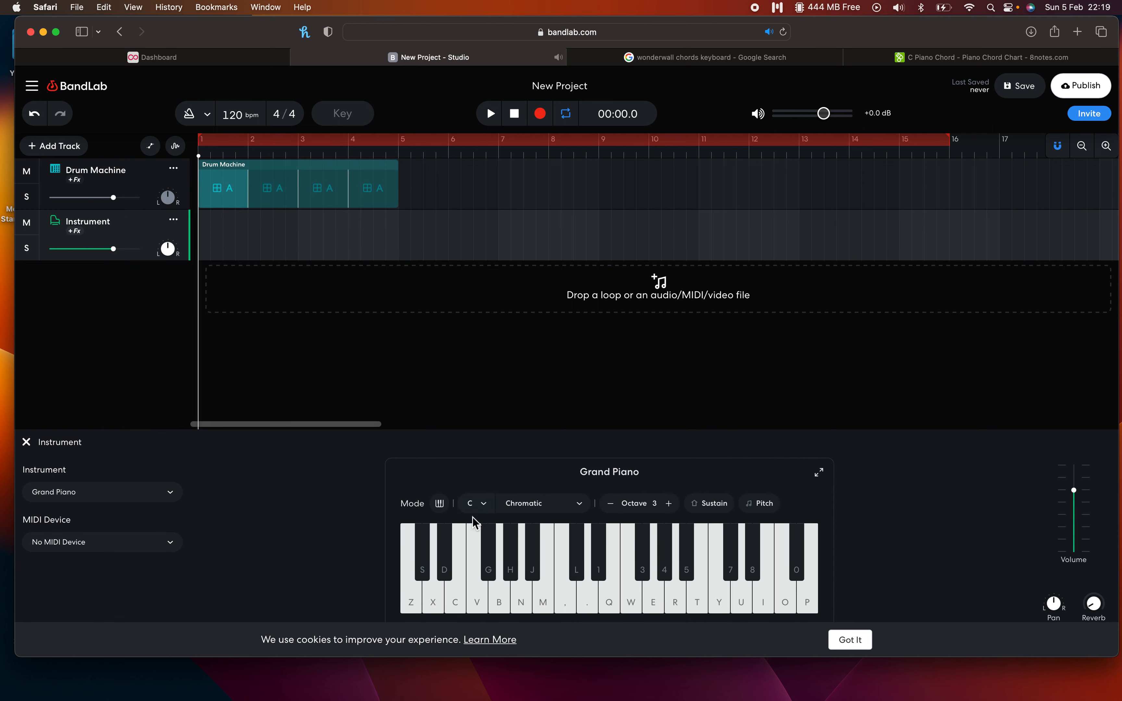
drag(417, 599, 797, 587)
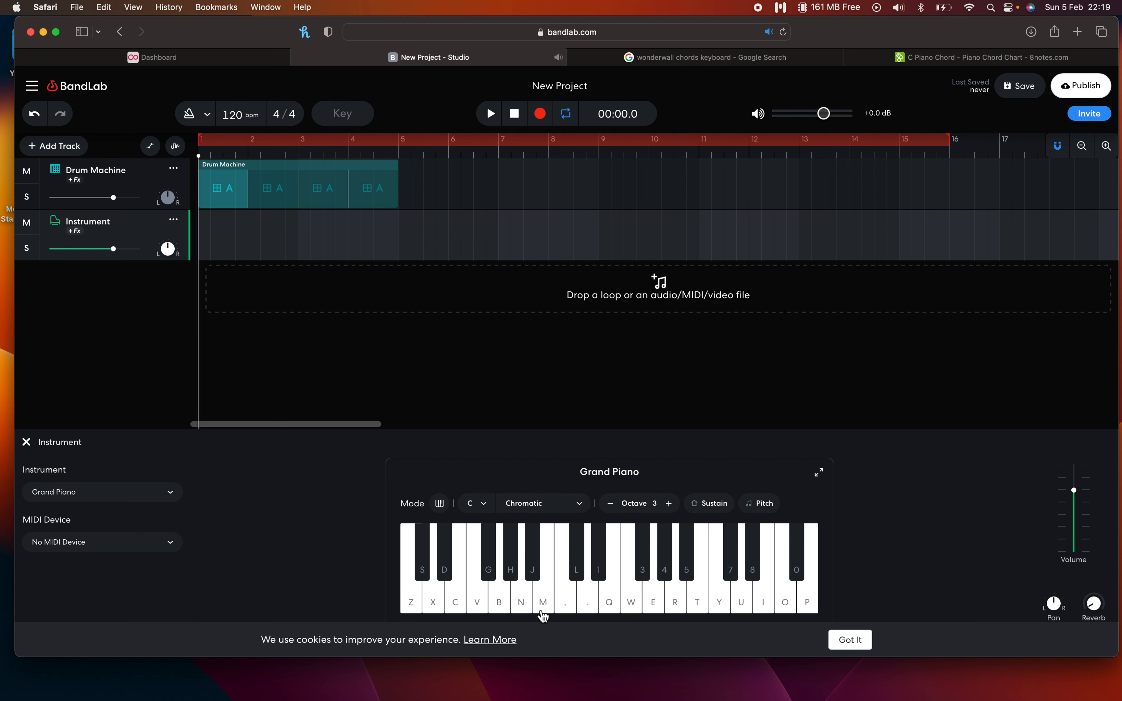
key(m)
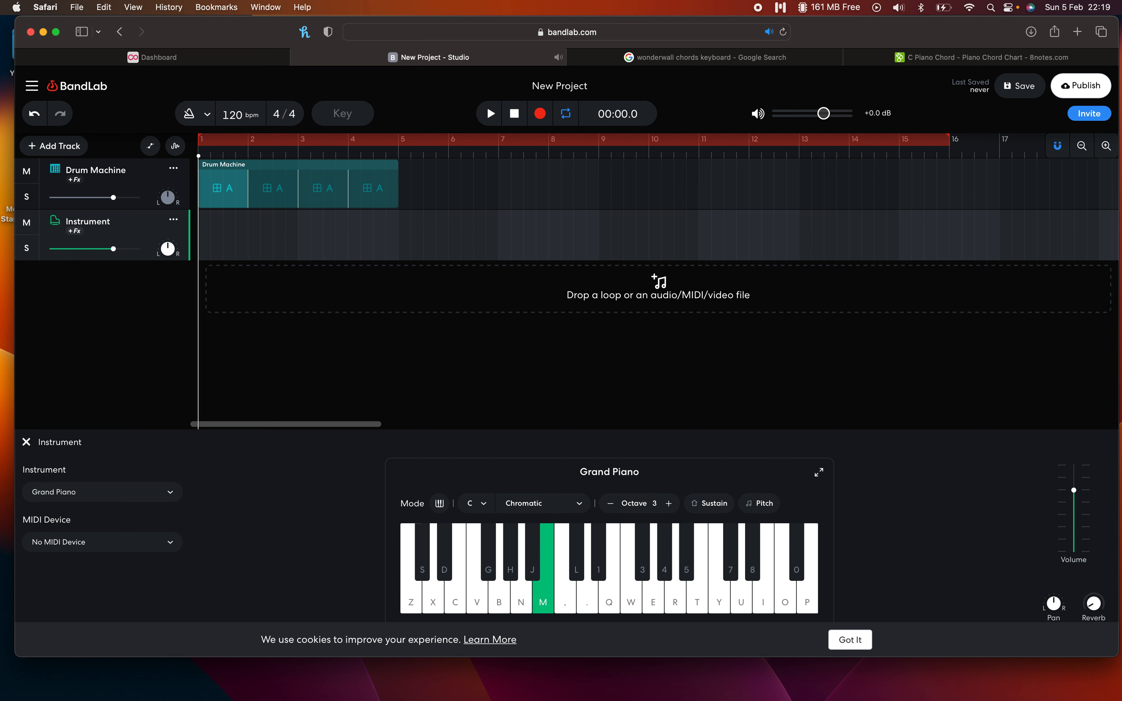
key(n)
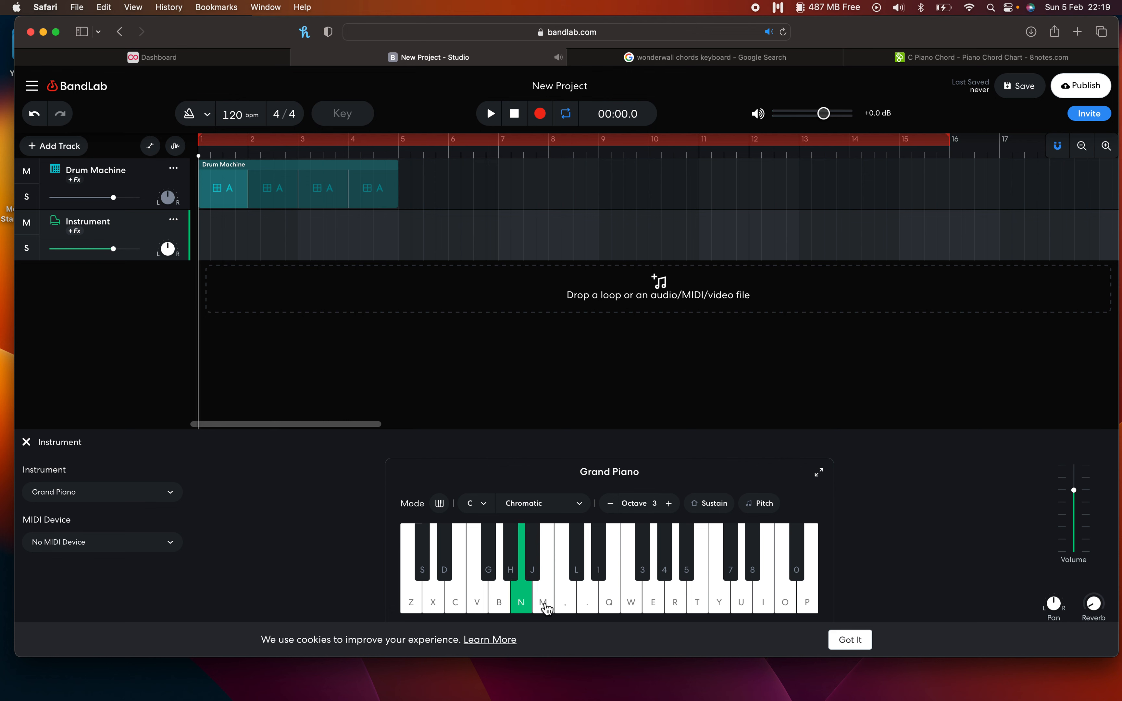
key(b)
key(v)
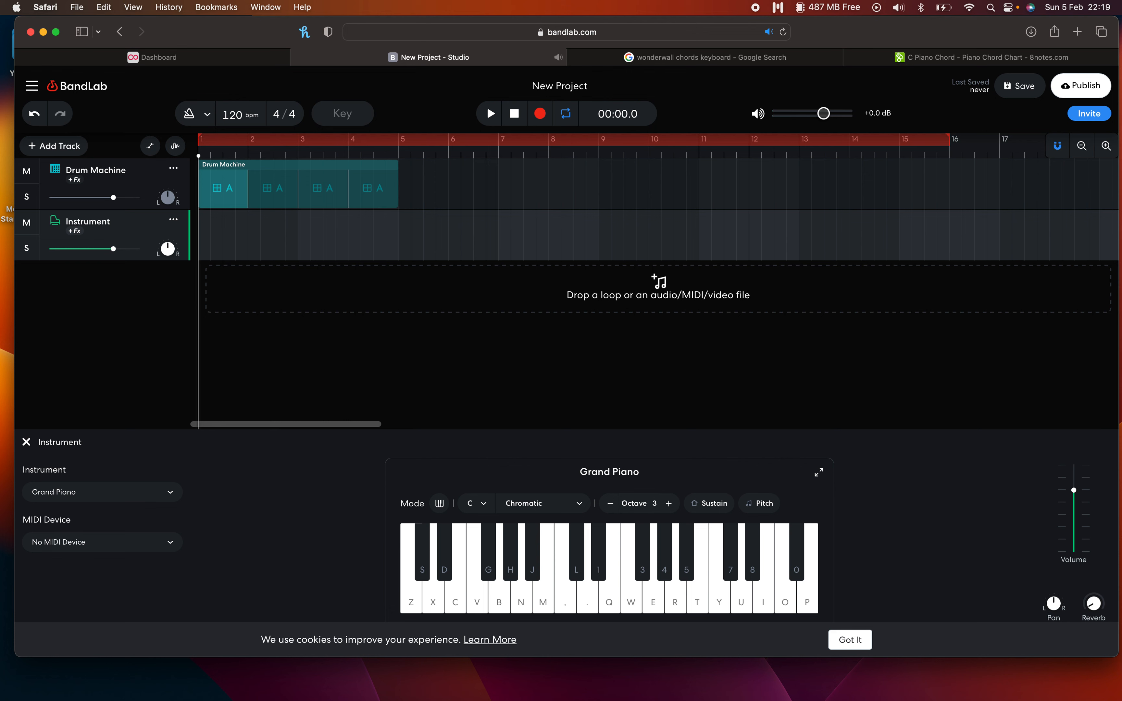
Change the Instrument track's sound from Grand Piano to the EDM kit in the Drum Pads category
key(b)
key(n)
click(58, 497)
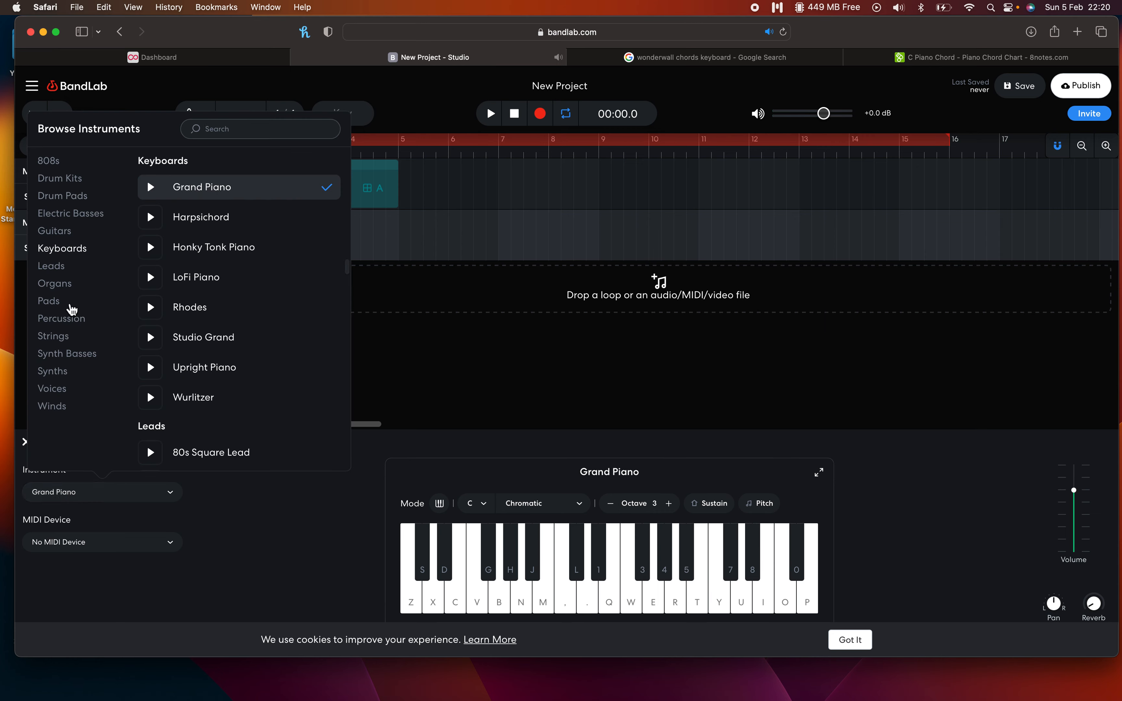
click(60, 196)
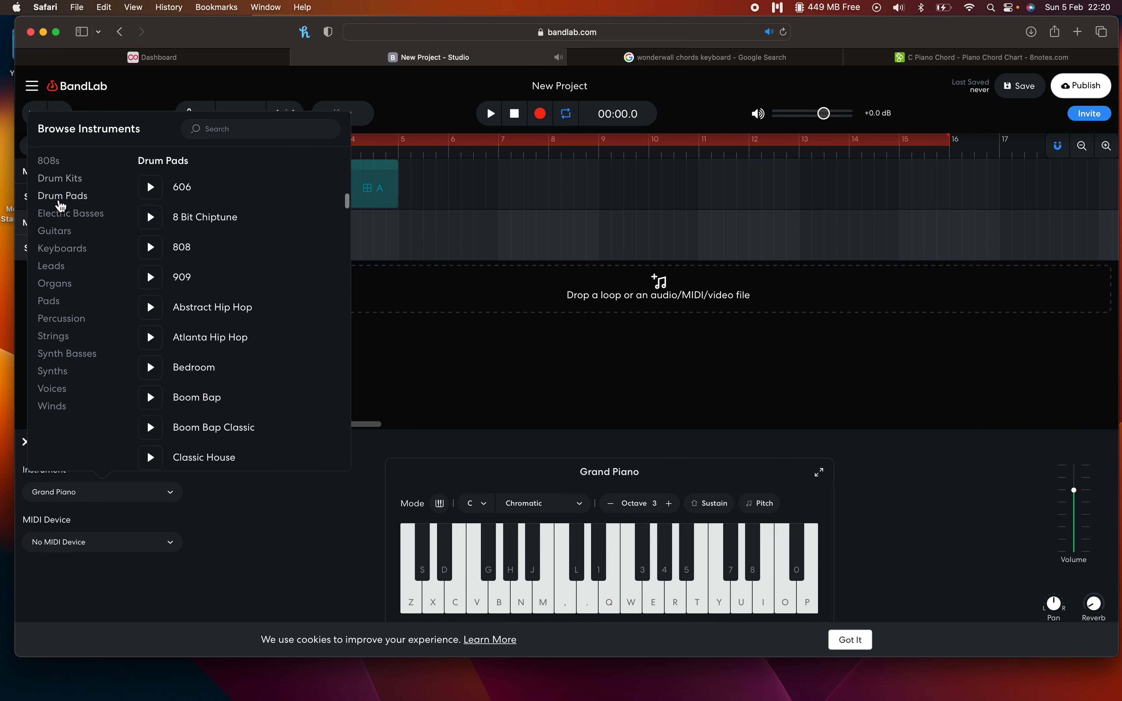
scroll(277, 337, down, 5)
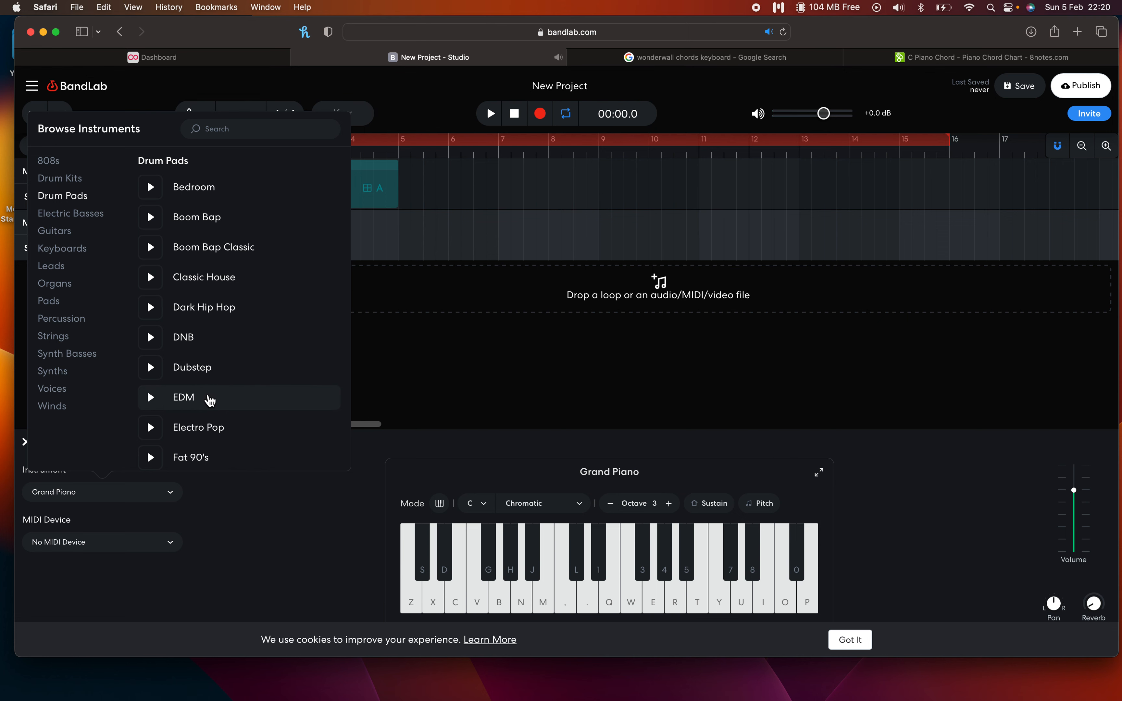
click(191, 402)
click(426, 363)
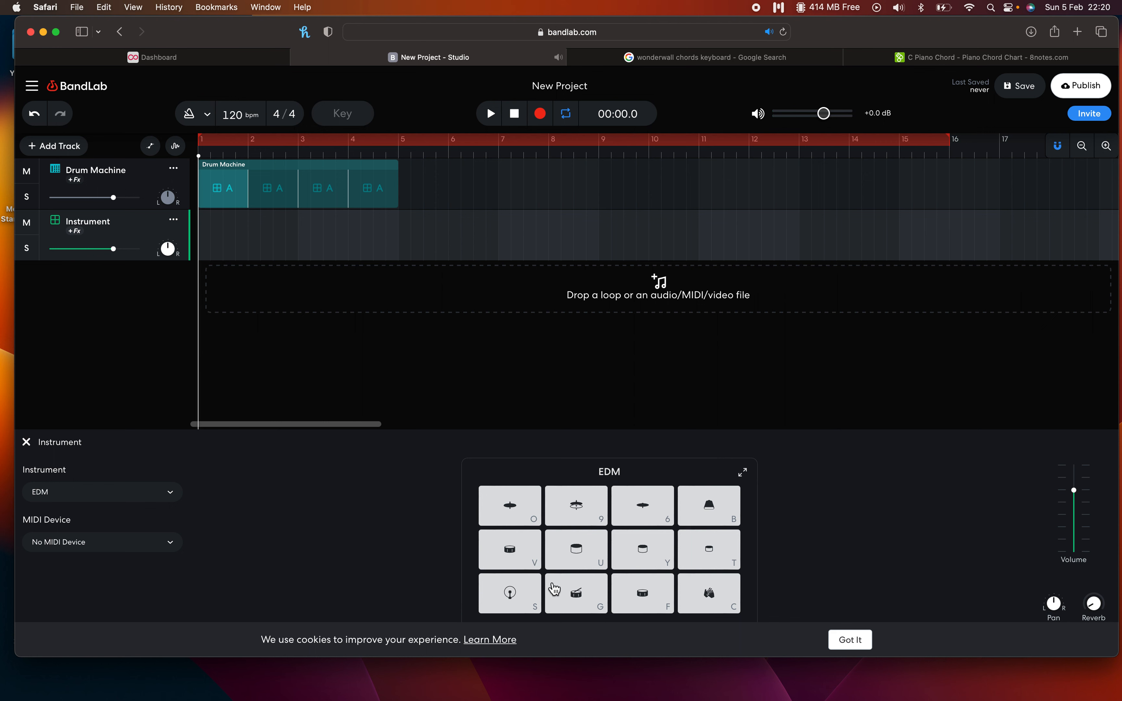
Audition several EDM drum pads and practise an alternating kick and snare beat
click(519, 602)
click(577, 599)
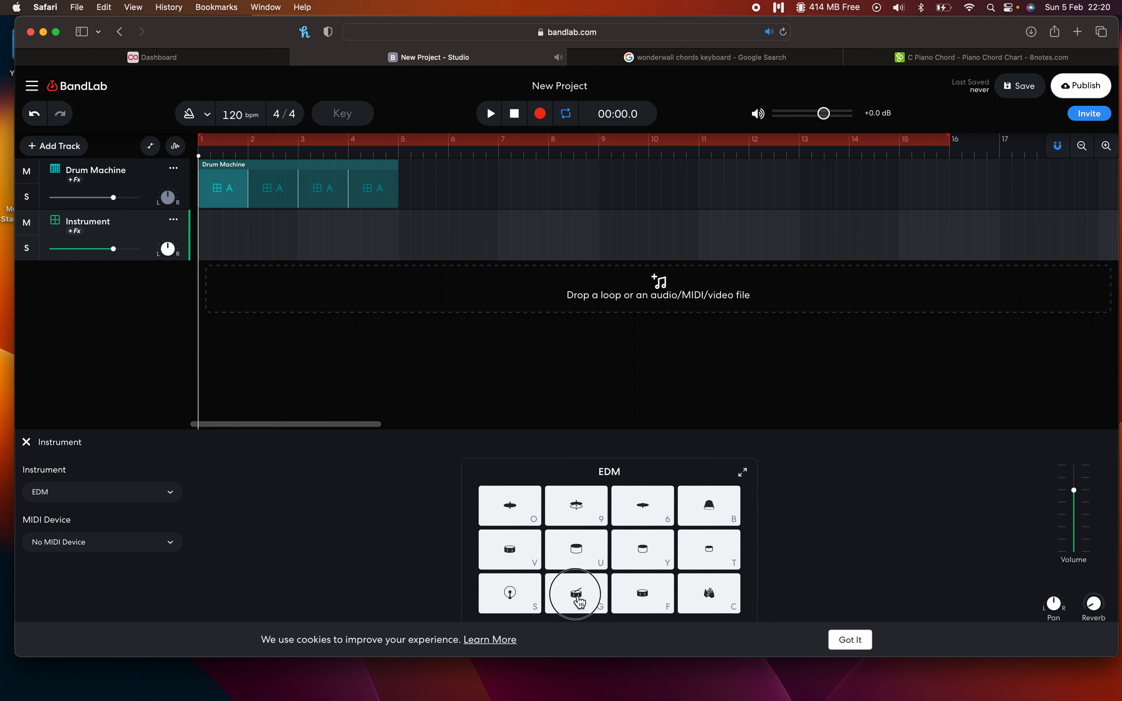
click(644, 594)
click(714, 557)
click(537, 561)
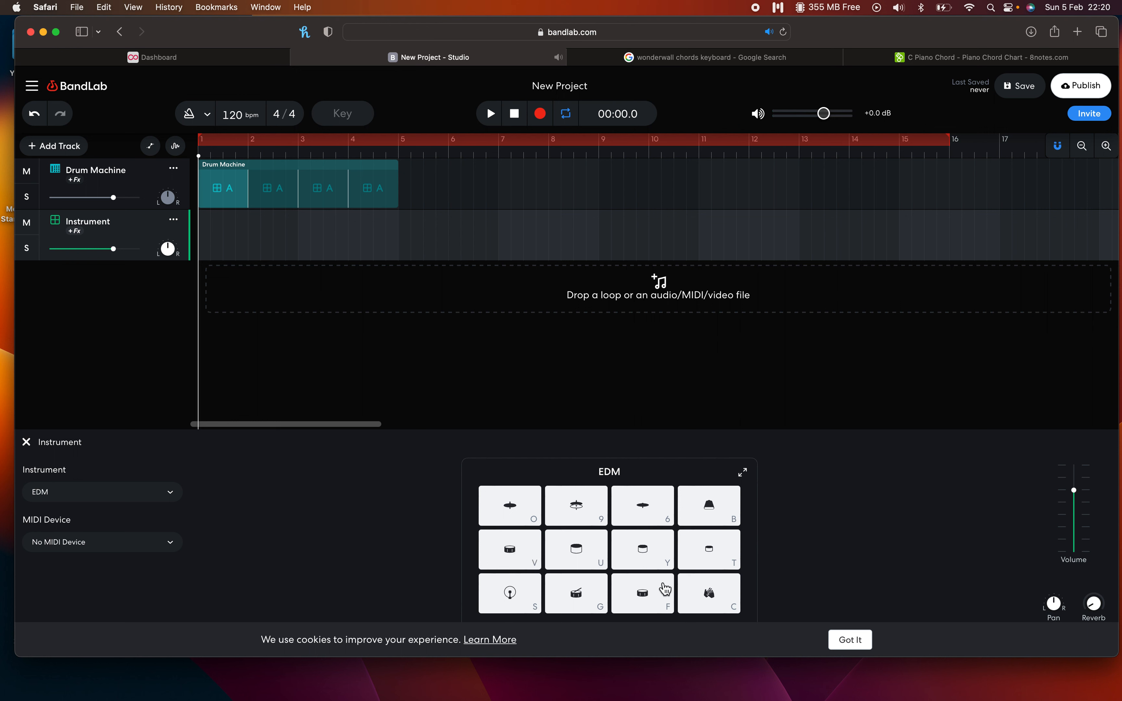
key(s)
key(g)
key(s)
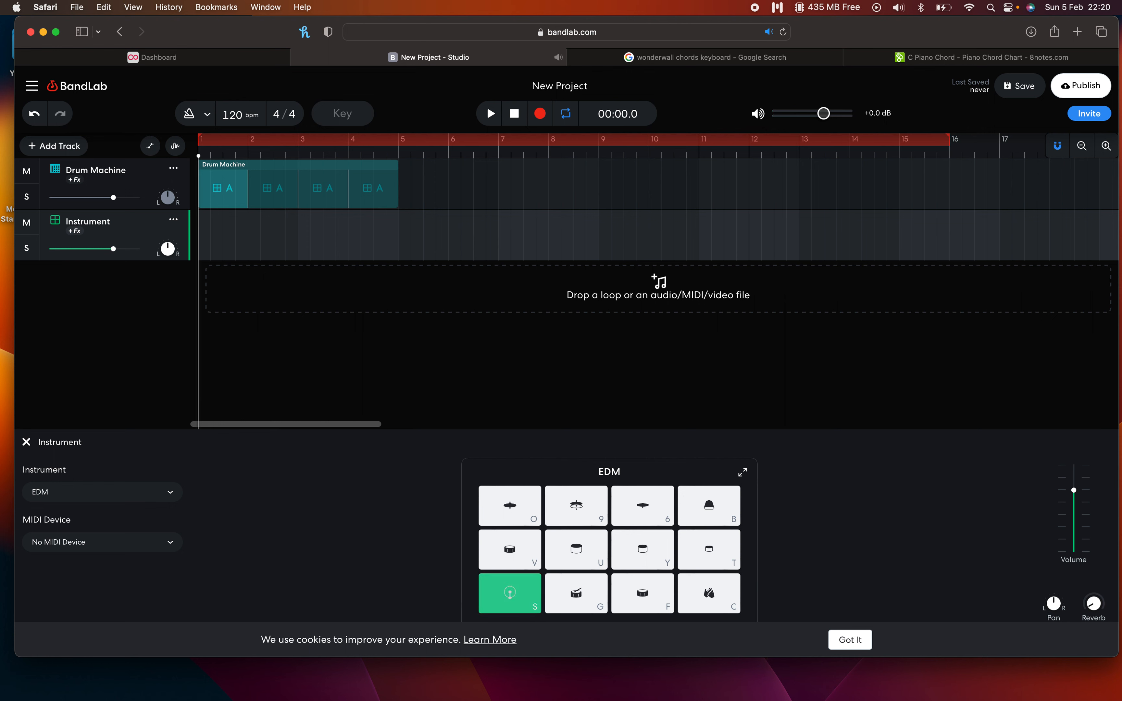
key(s)
key(g)
key(s)
key(g)
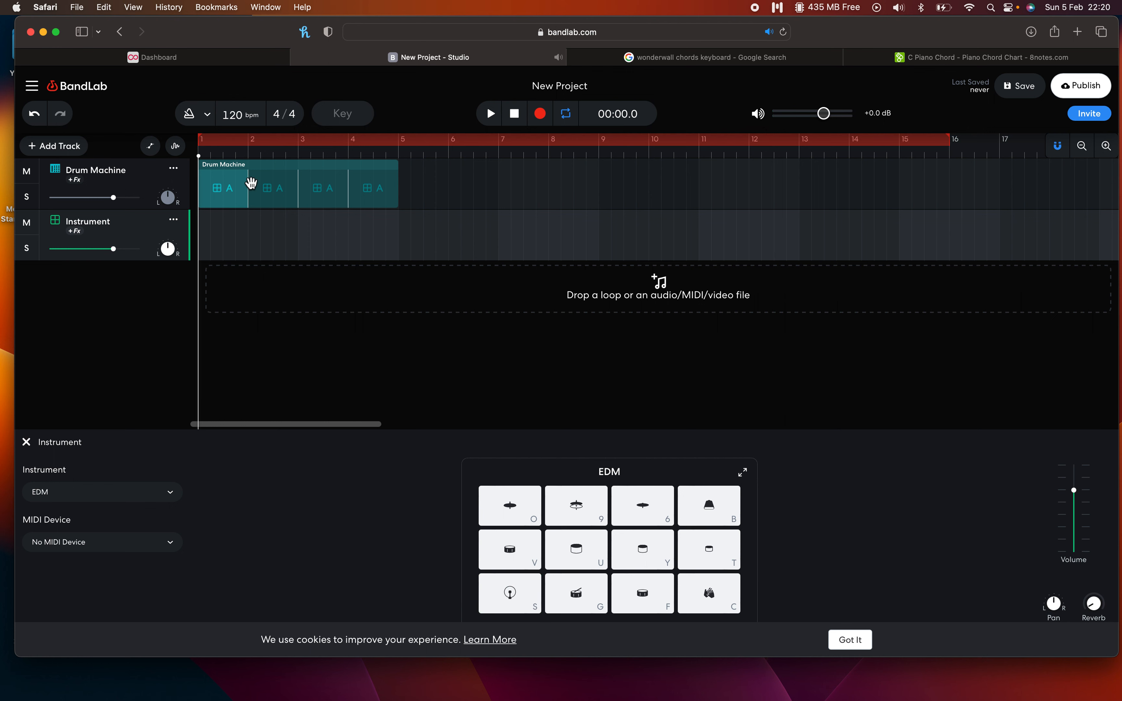
Mute the Drum Machine track, keep the playhead at bar 1 and turn on the metronome
click(26, 179)
drag(240, 156, 184, 155)
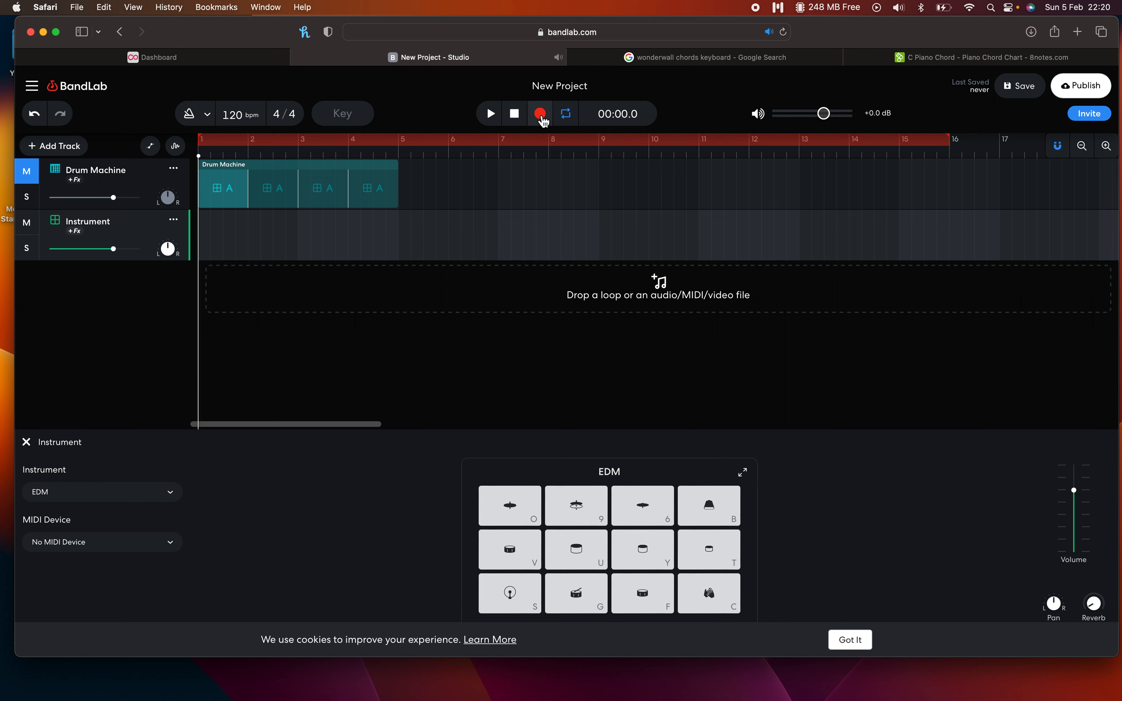
click(189, 116)
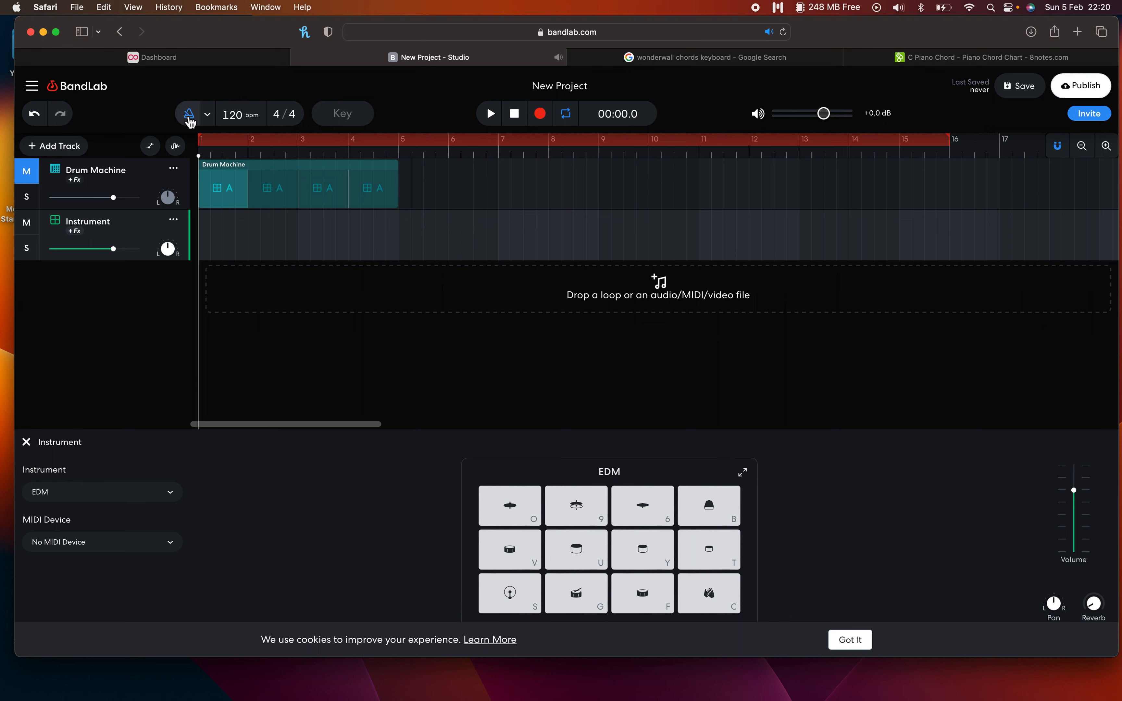
Record an alternating kick and snare beat on the Instrument track from bar 1 to about bar 5
click(541, 115)
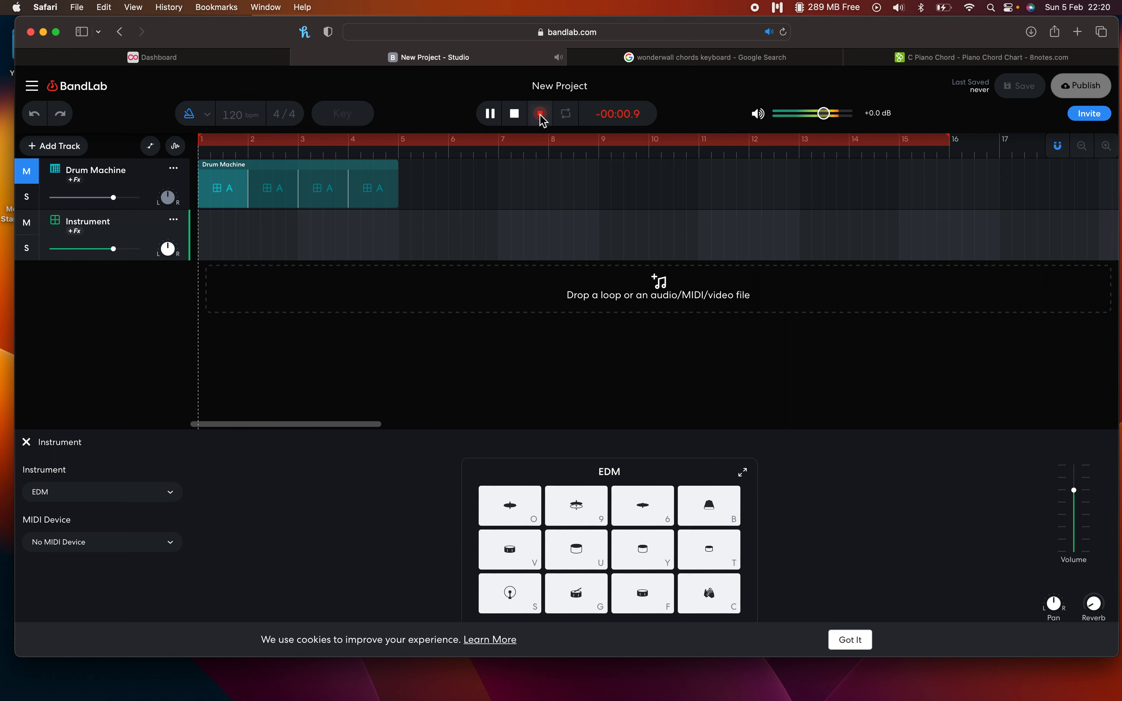
key(s)
key(g)
key(s)
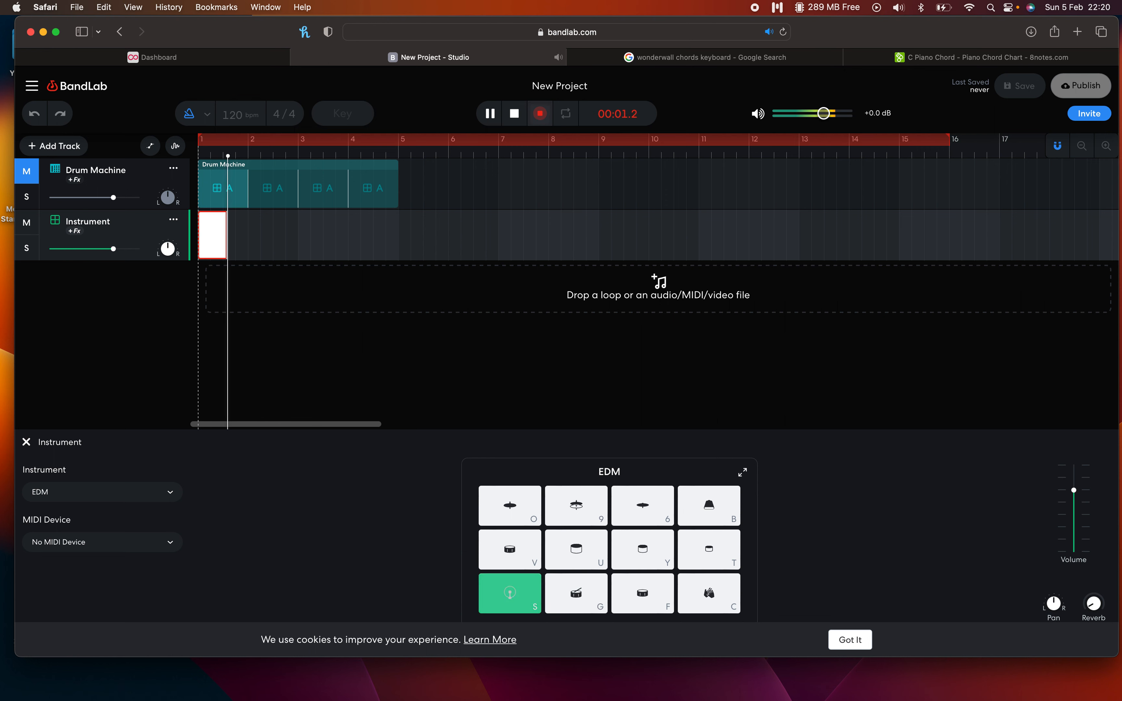
key(g)
key(s)
key(g)
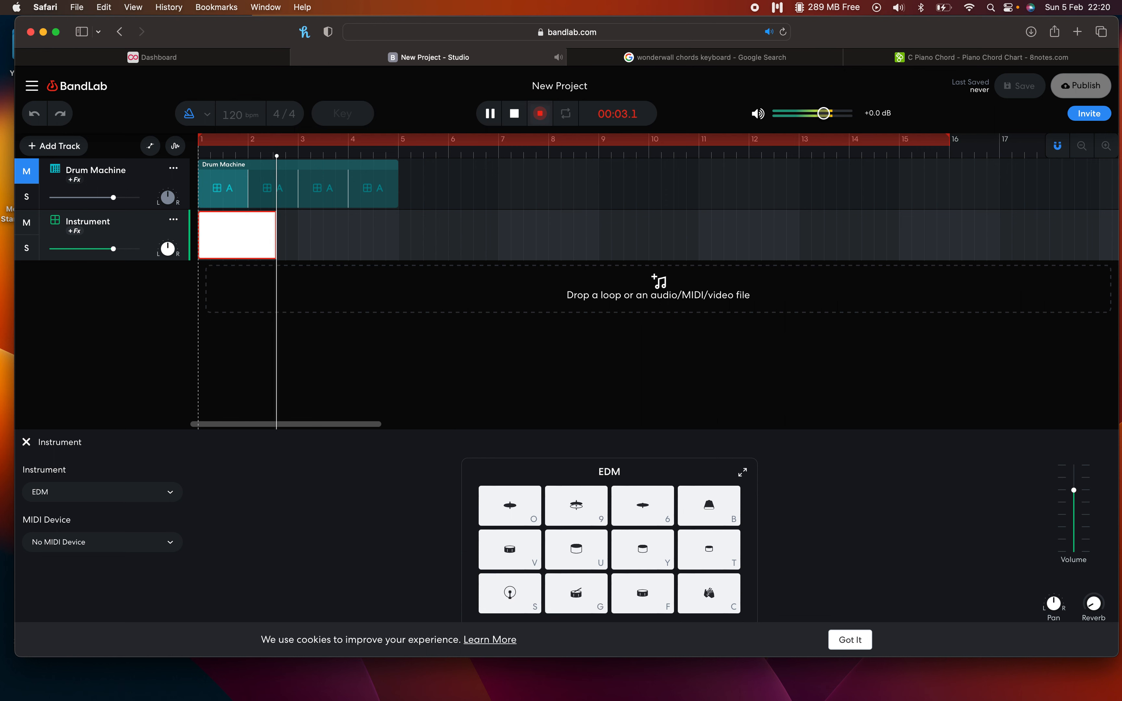
key(s)
key(g)
key(s)
key(g)
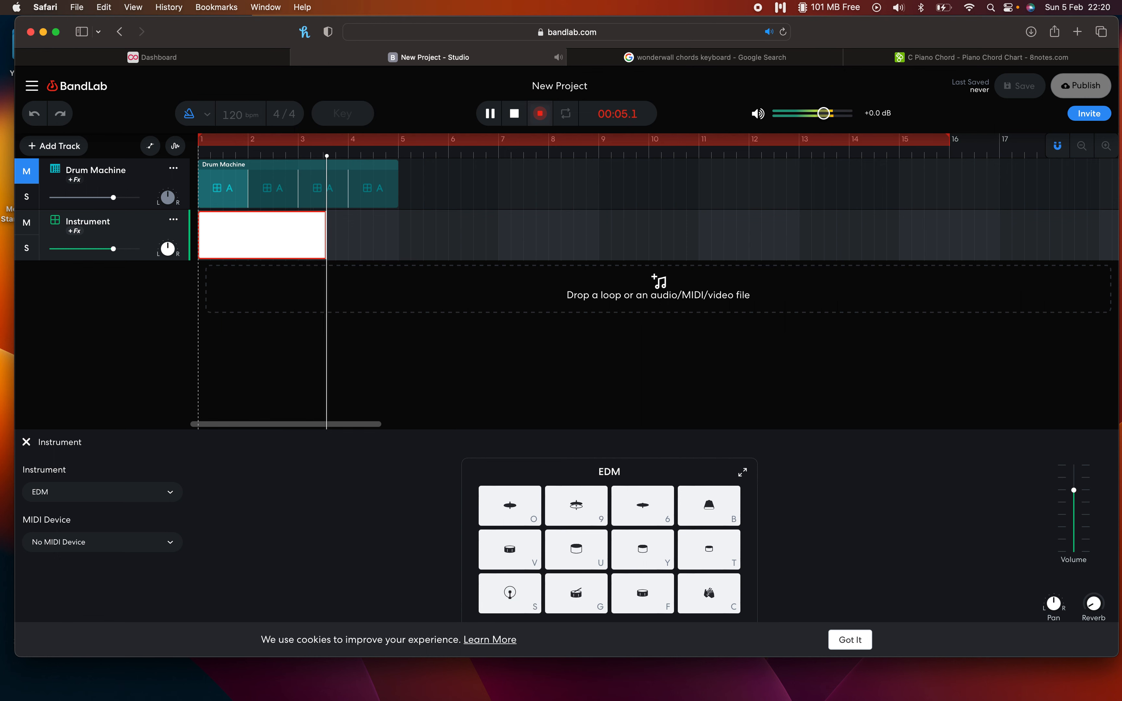
key(s)
key(g)
key(s)
key(g)
key(s)
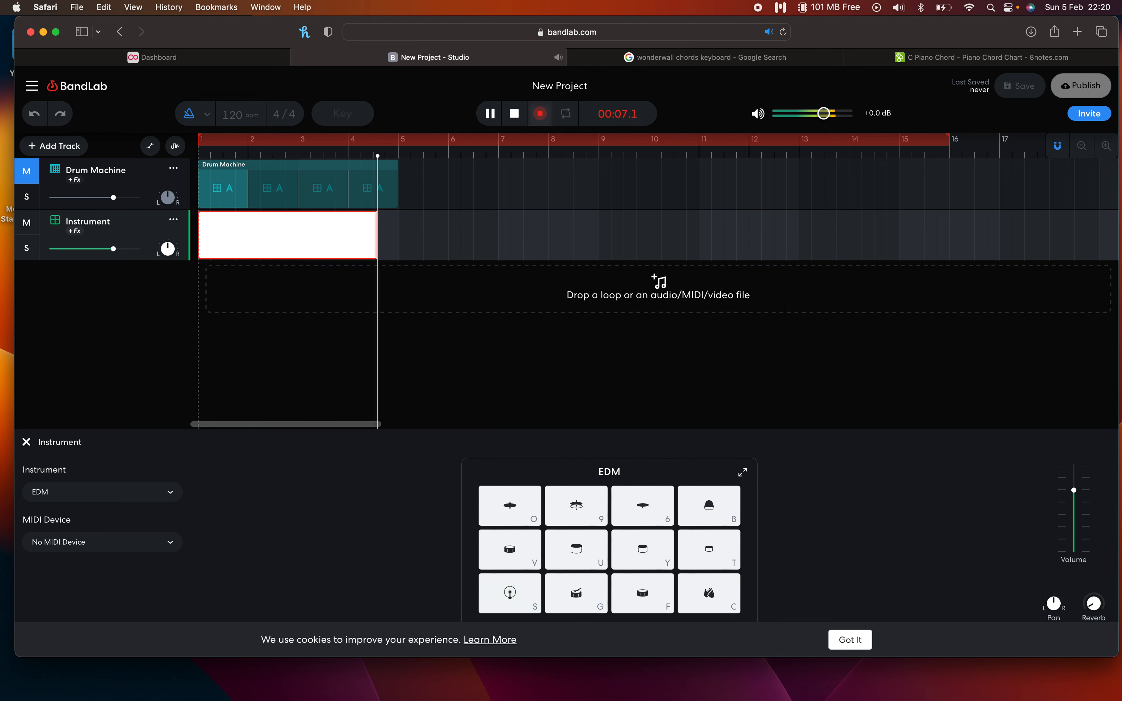
key(s)
key(space)
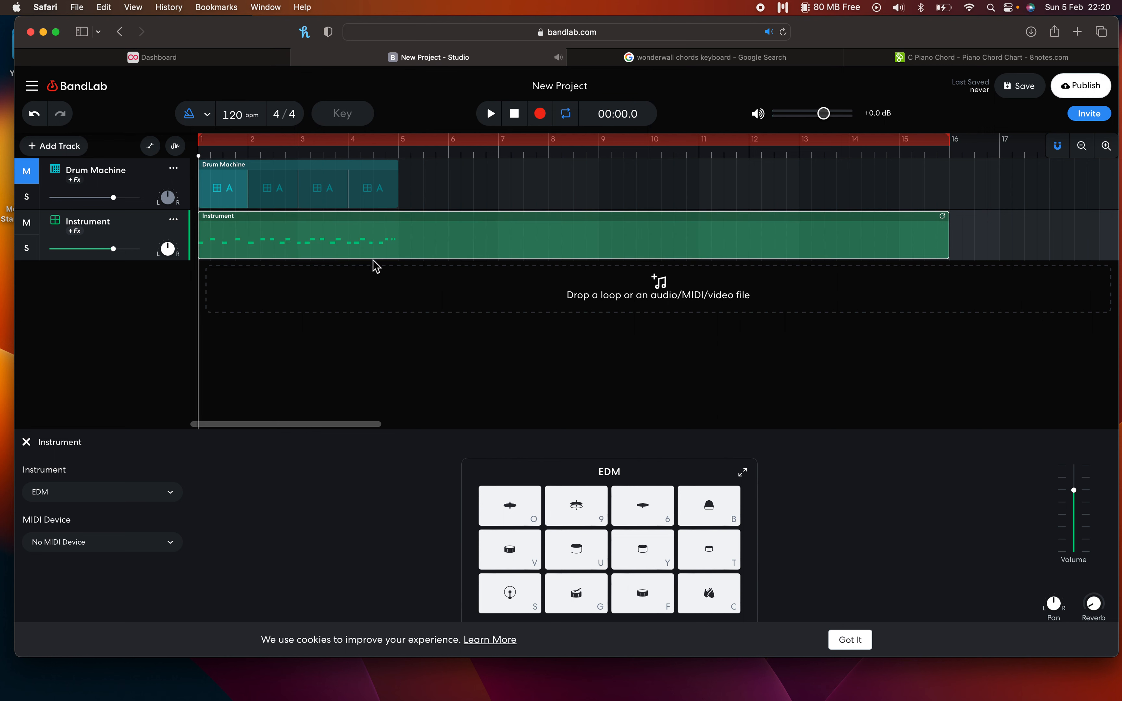
Trim the recorded Instrument region to end at bar 5 and open its notes in the MIDI editor
scroll(953, 222, right, 1)
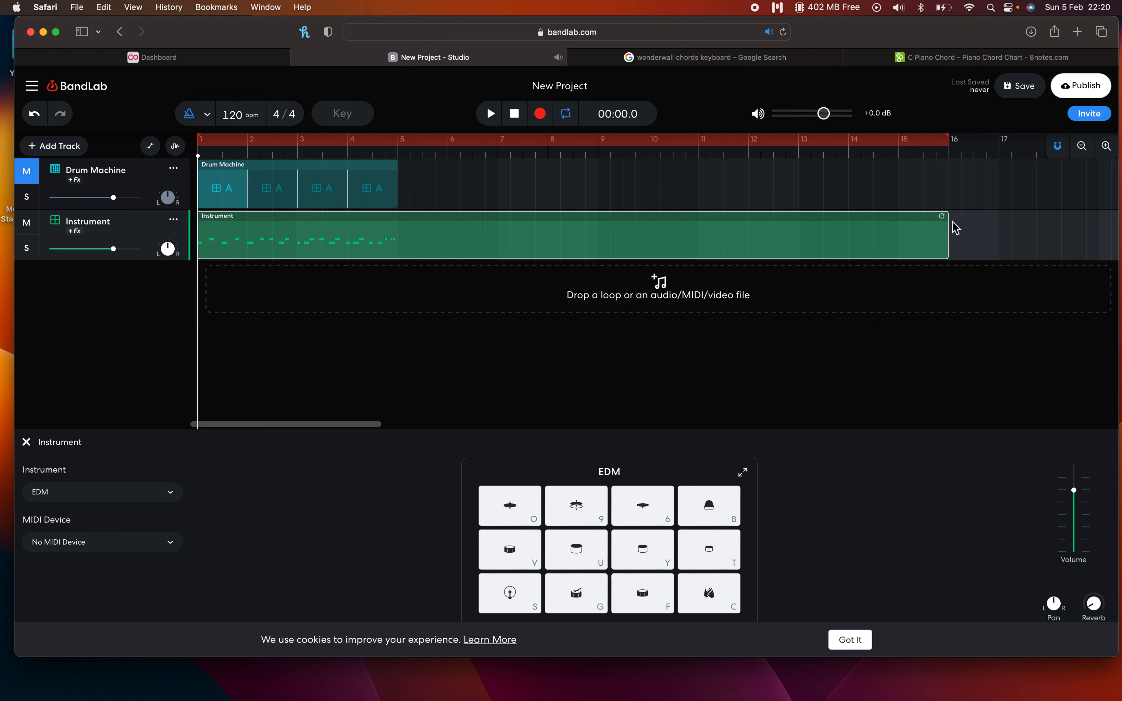
drag(947, 253, 397, 242)
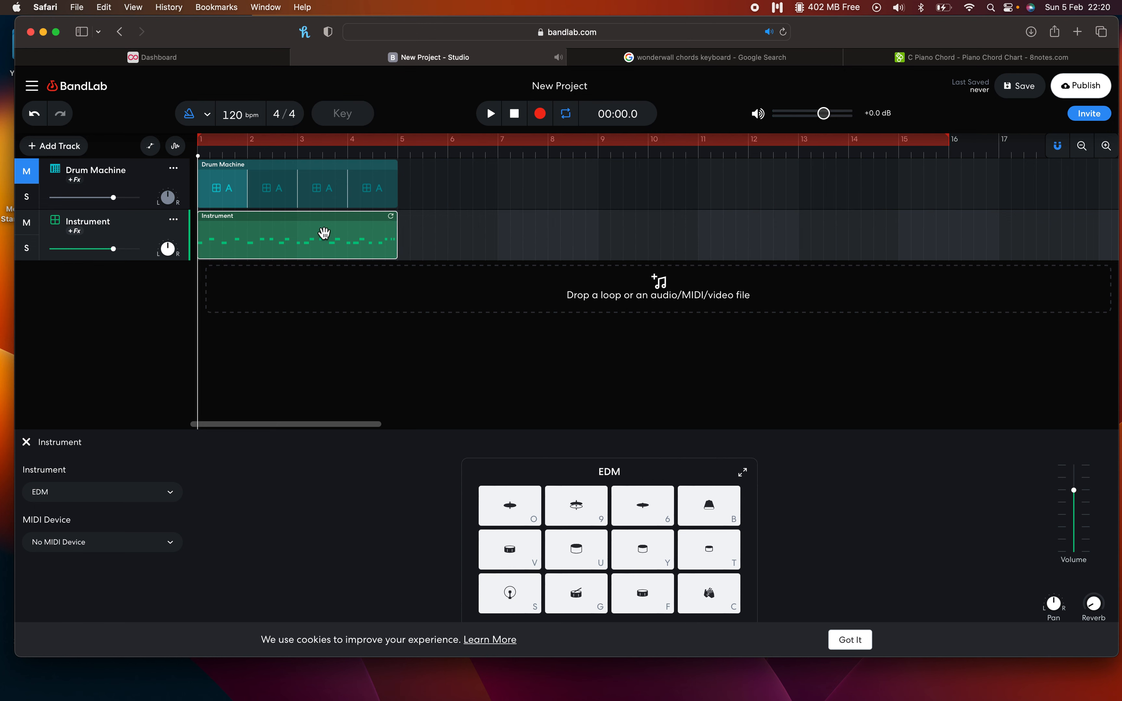
double_click(289, 227)
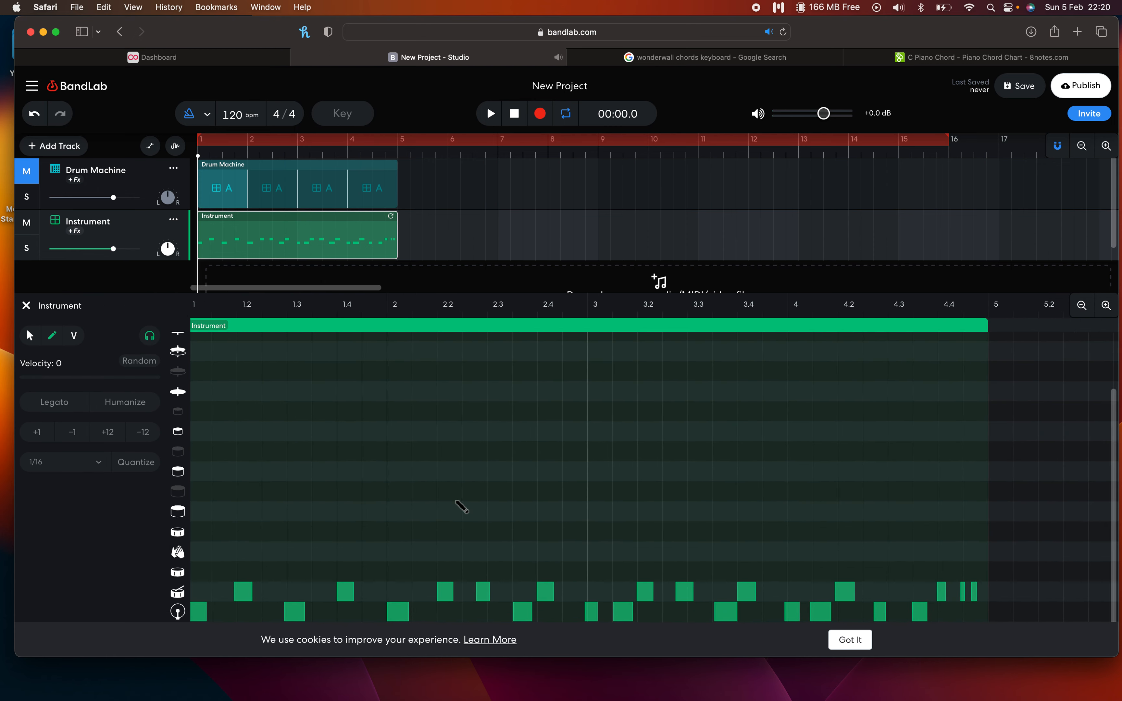
scroll(455, 501, left, 1)
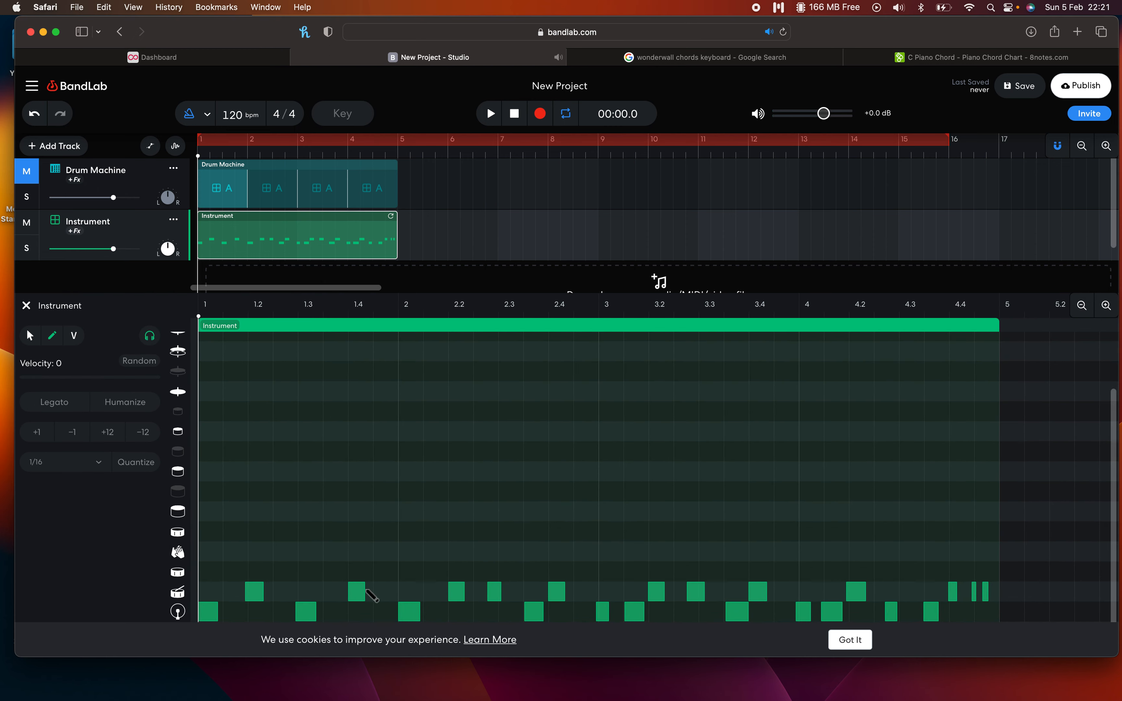
Play back part of the recorded beat and move the first snare note onto beat 1.2
click(491, 115)
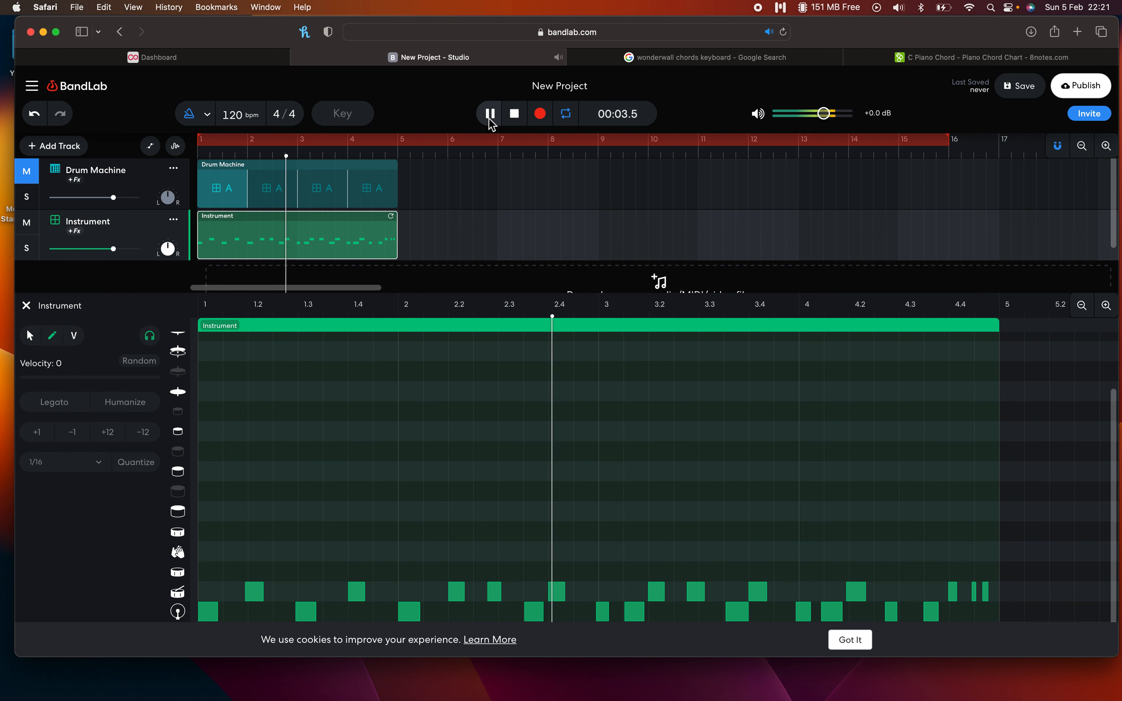
click(489, 118)
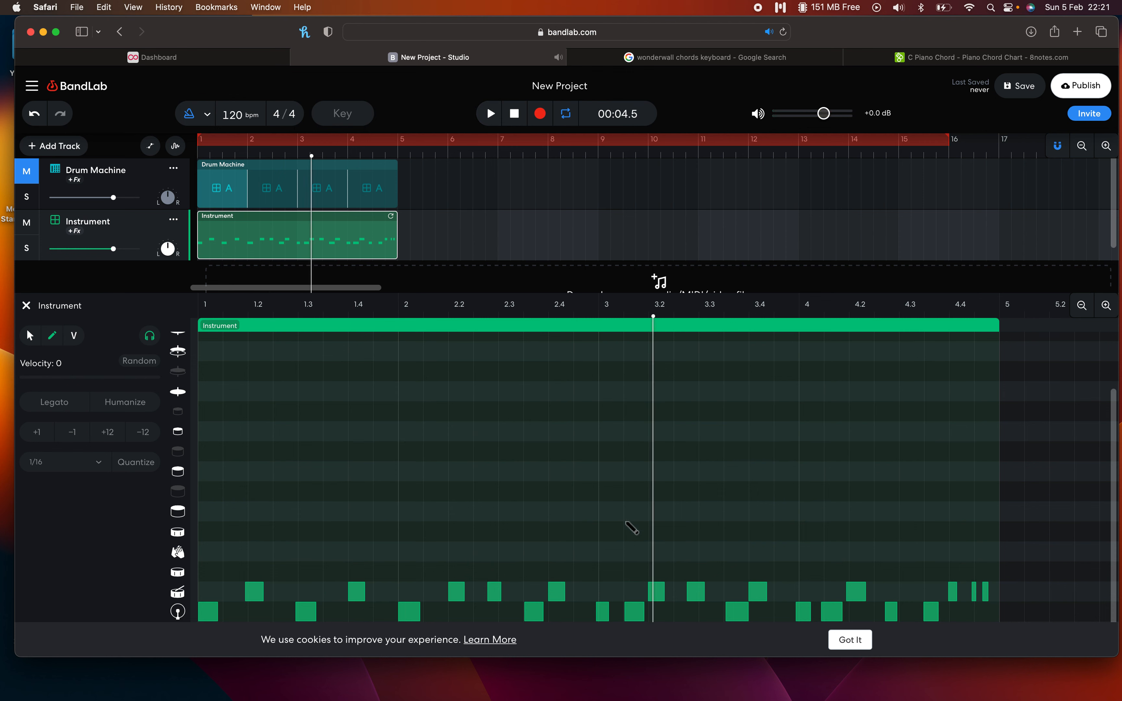
click(33, 335)
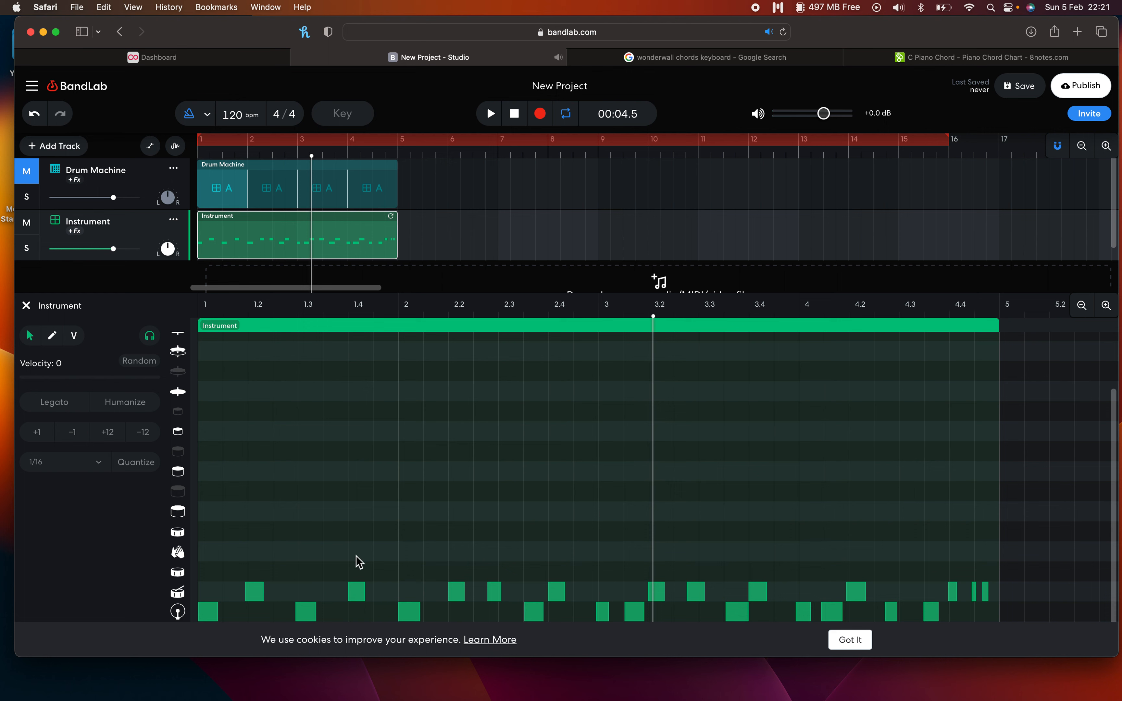
drag(262, 590, 266, 590)
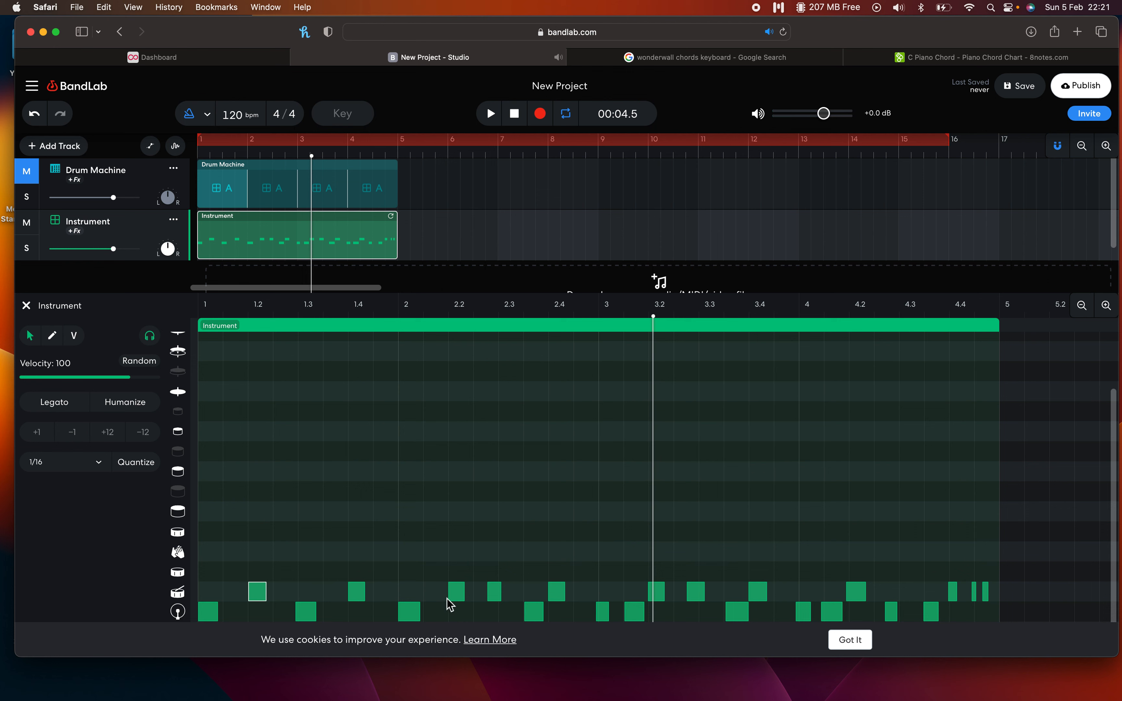
click(559, 509)
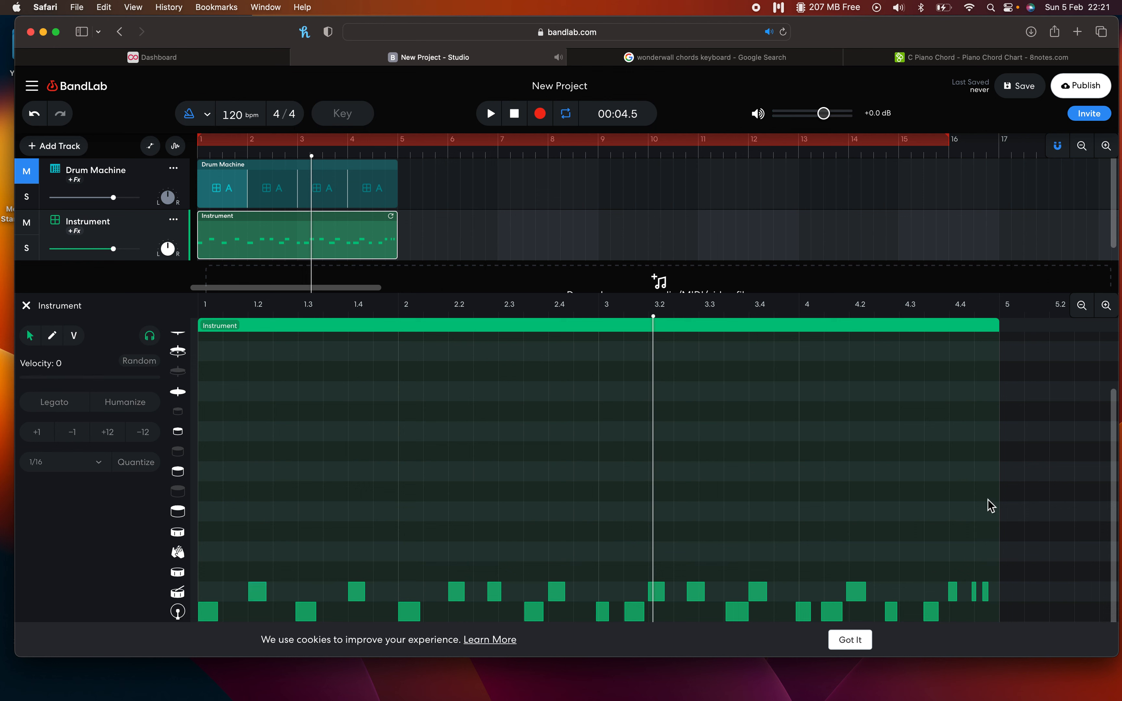
Select all the recorded kick and snare notes and quantize them to 1/16
drag(988, 499, 217, 644)
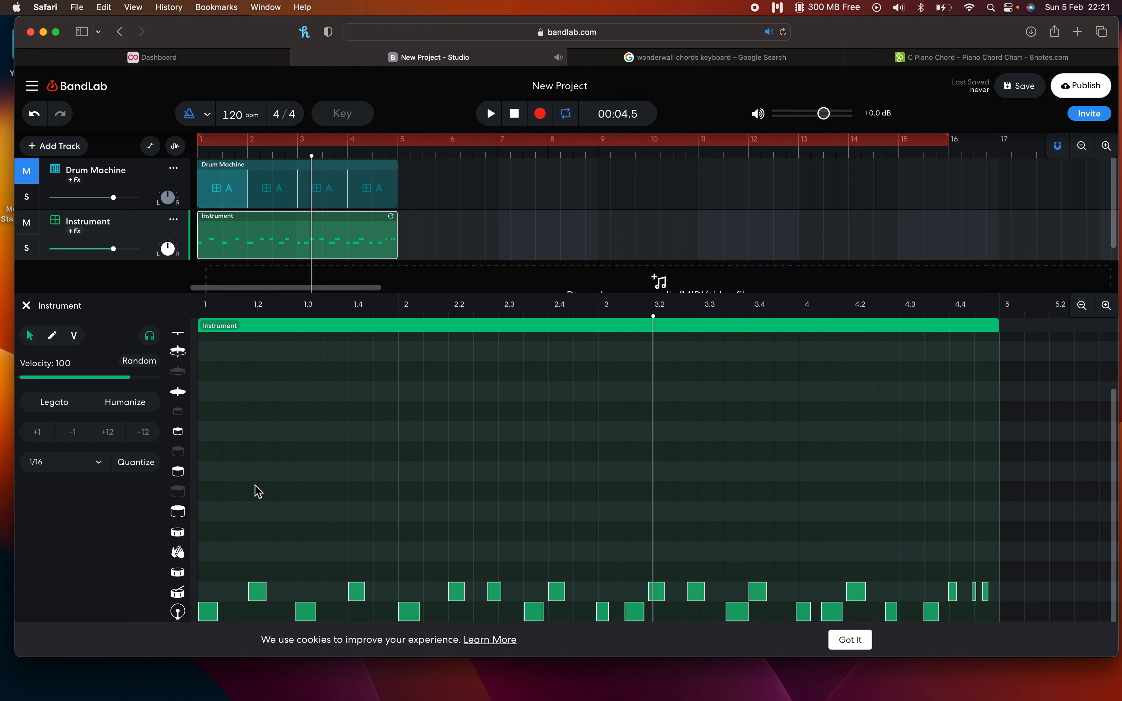
key(q)
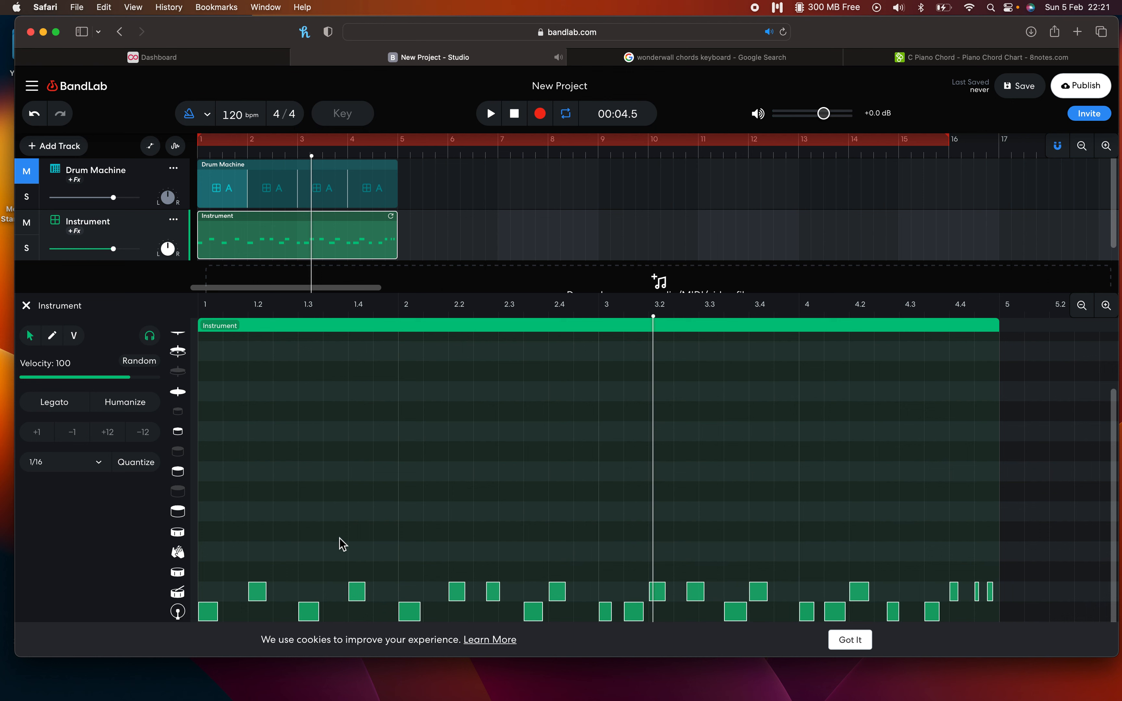
key(super+z)
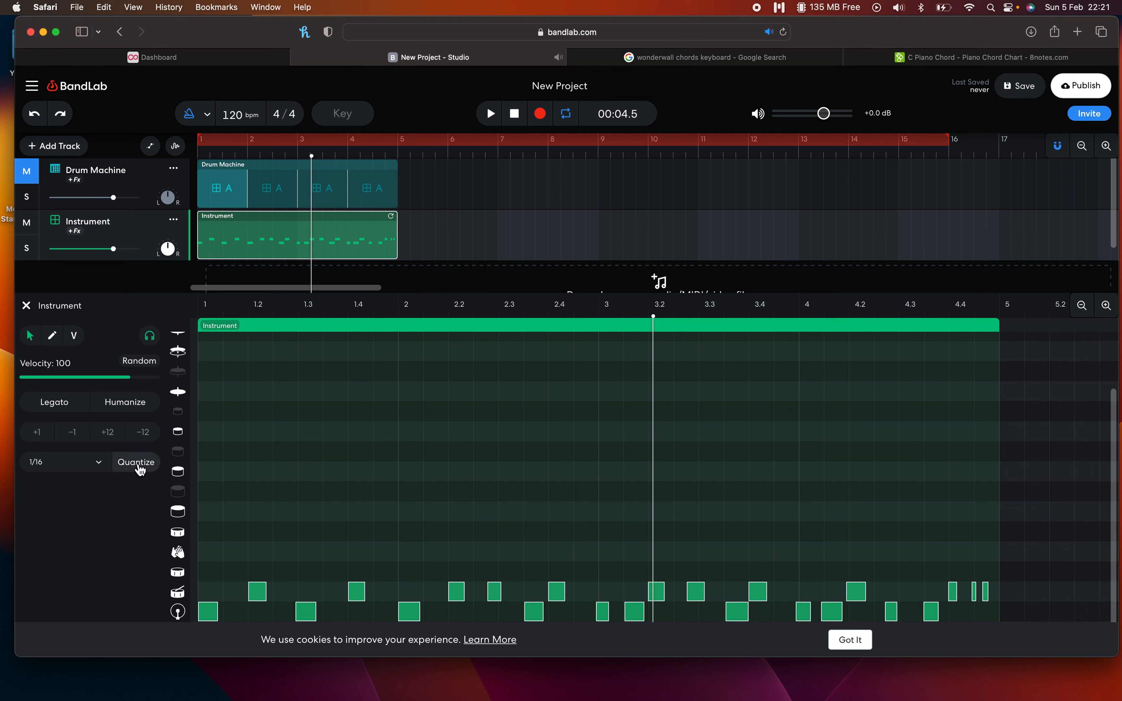
click(139, 470)
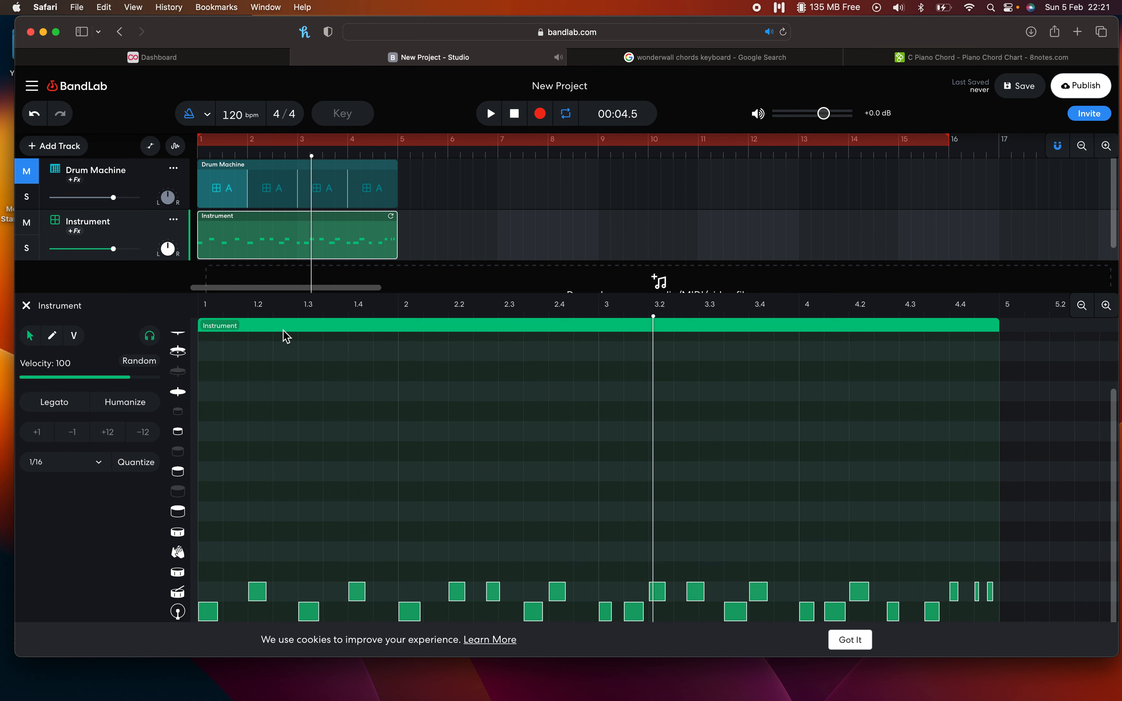
Play the quantized beat from bar 1, deselect the notes and close the MIDI editor
drag(279, 312, 178, 326)
key(space)
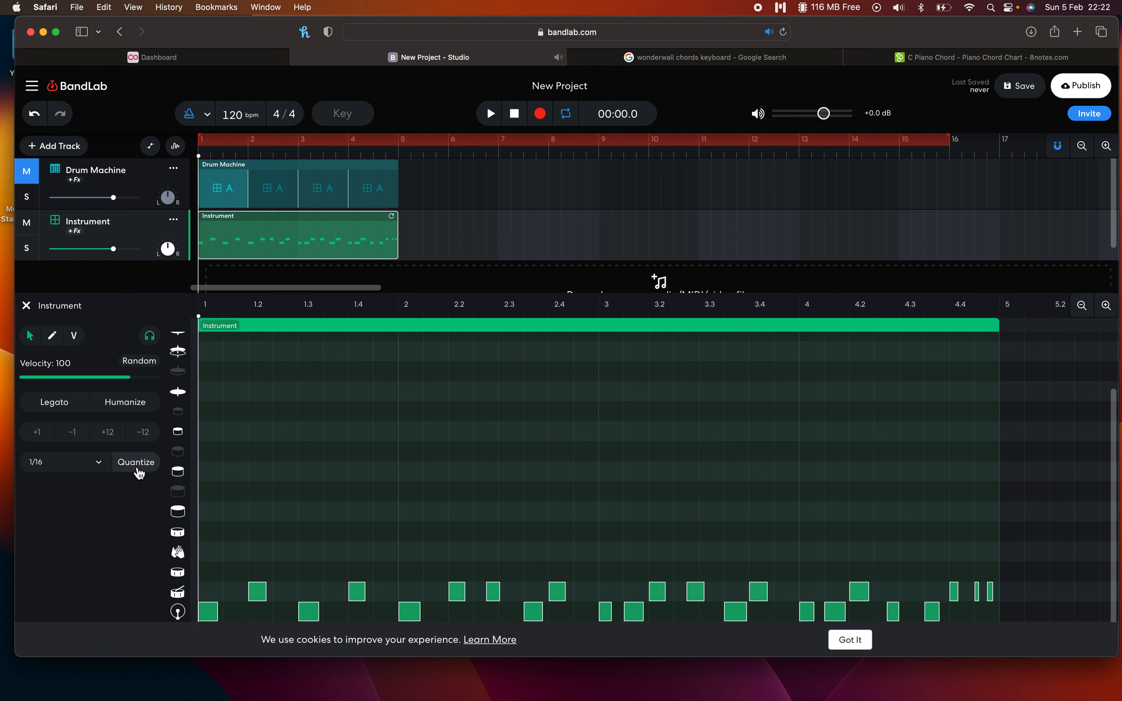
click(407, 480)
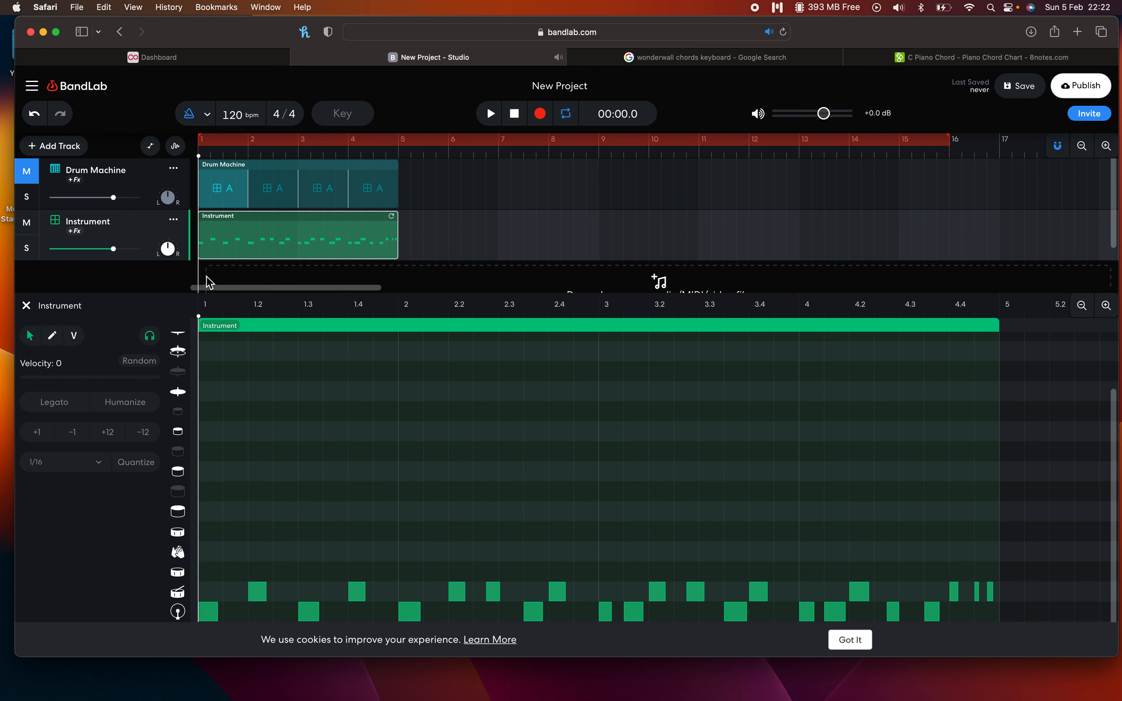
click(27, 306)
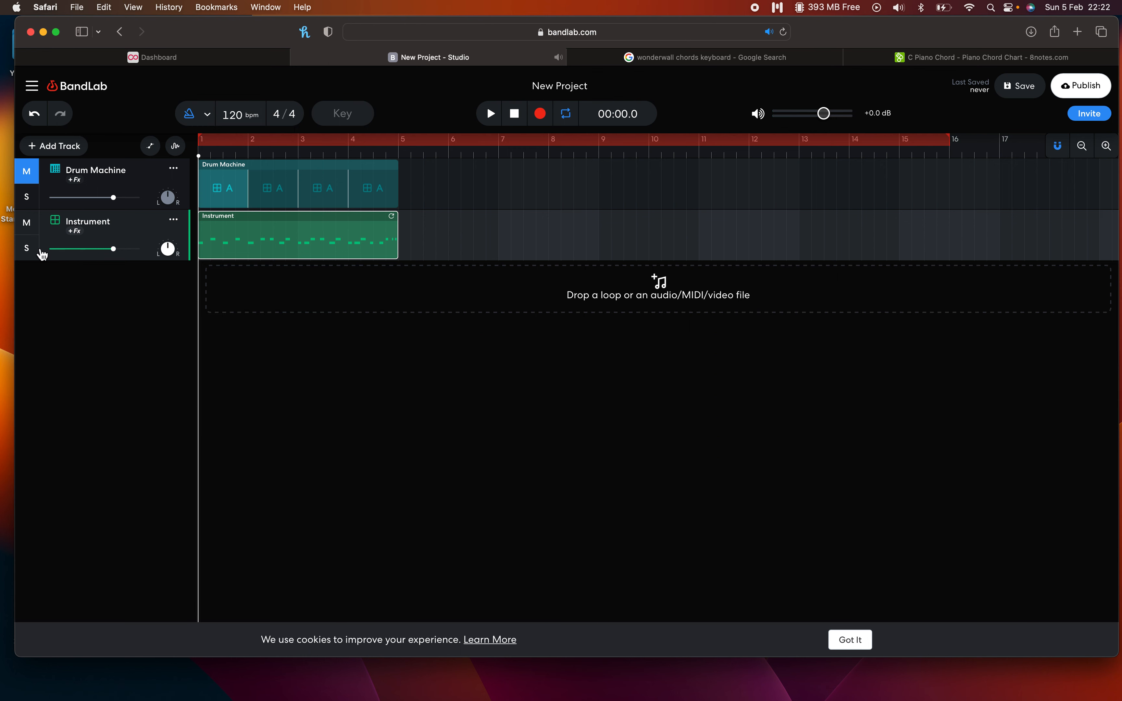
Play the Instrument track soloed, turn its solo off and unmute the Drum Machine track
click(26, 248)
key(space)
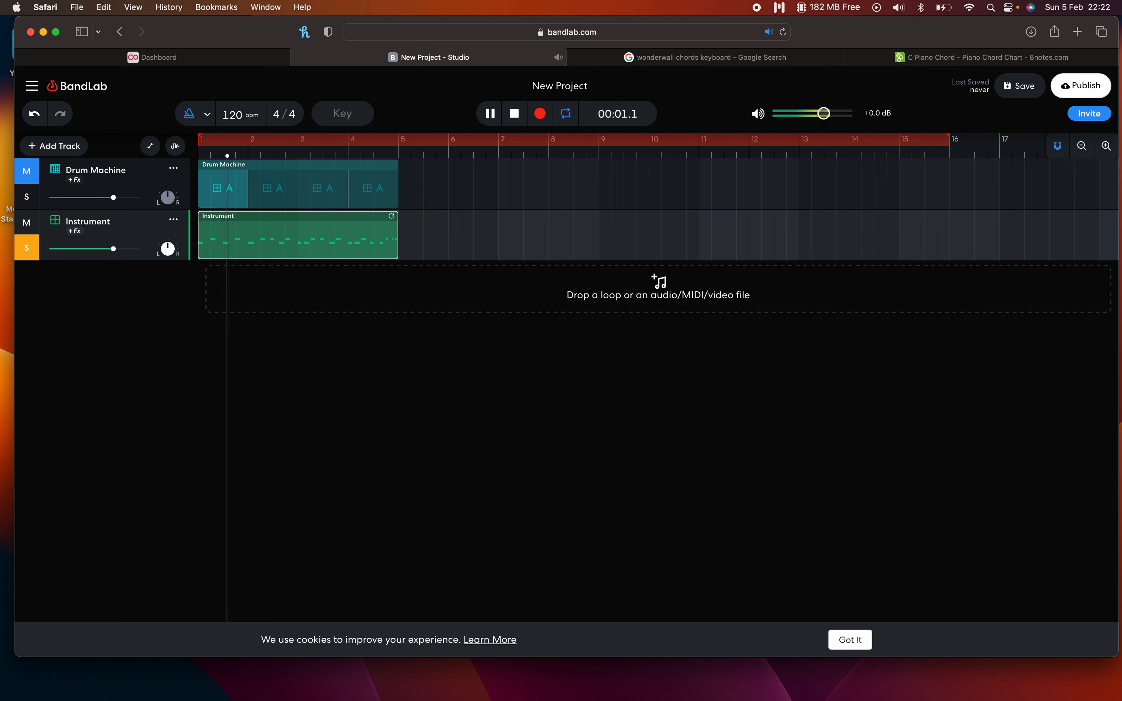
key(space)
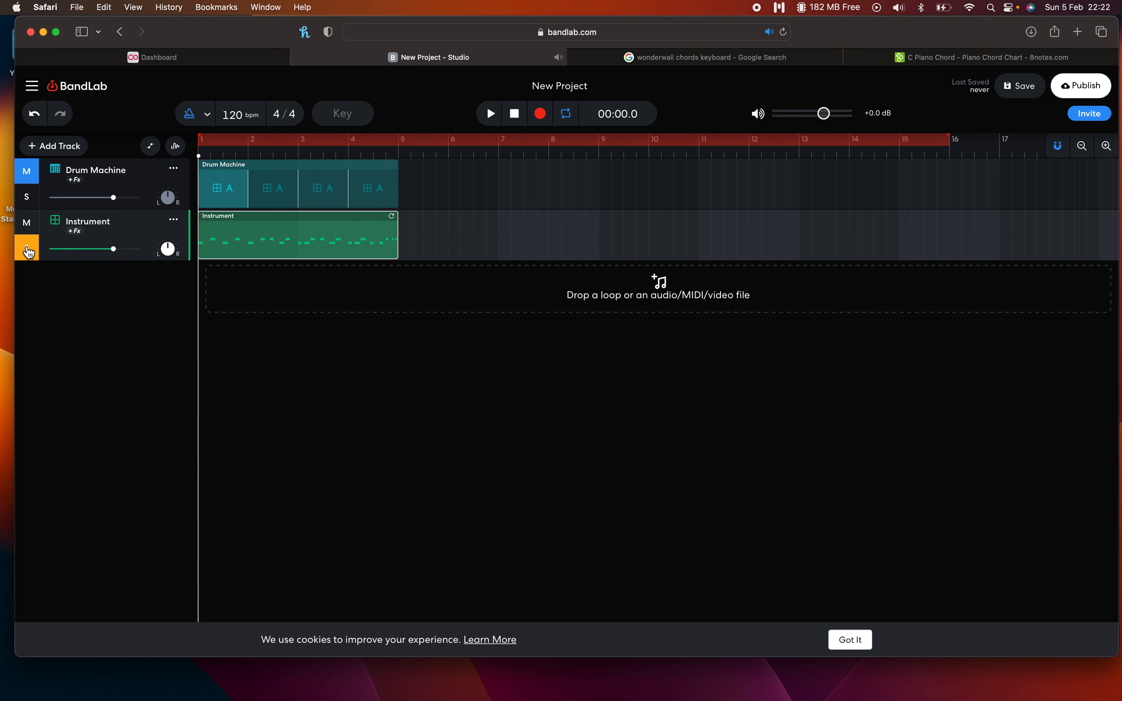
click(26, 250)
click(27, 171)
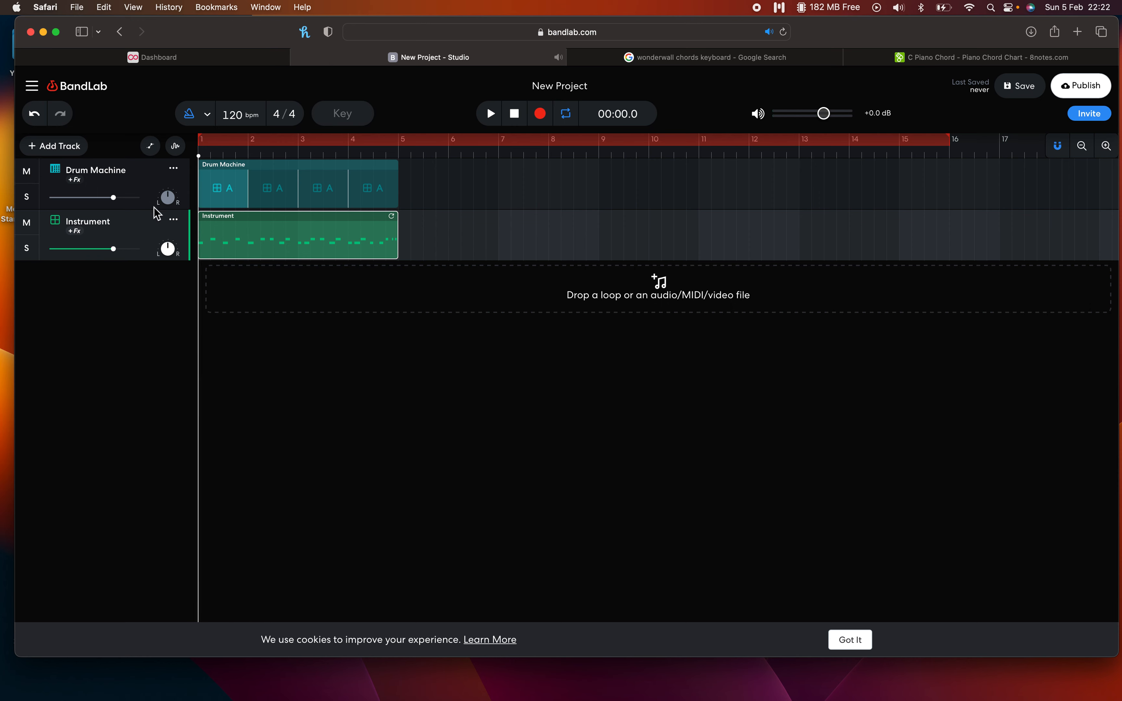
Turn mute and solo on and off again for both the Drum Machine and Instrument tracks
click(27, 248)
click(26, 222)
click(29, 174)
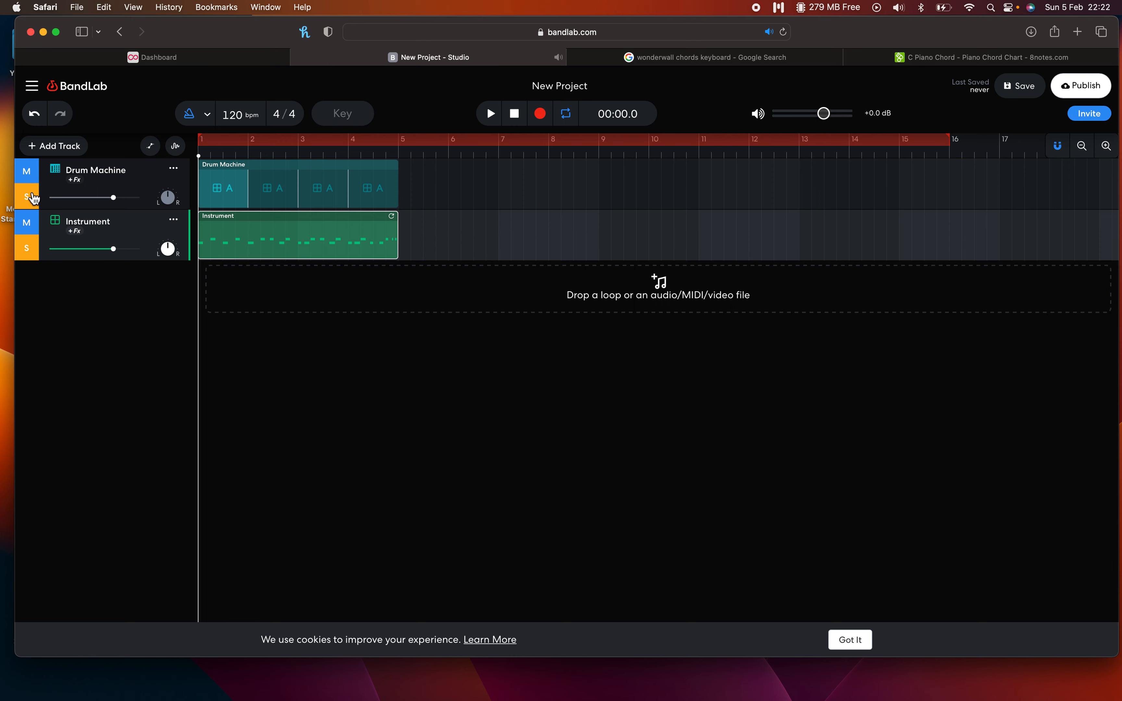
click(27, 223)
click(26, 245)
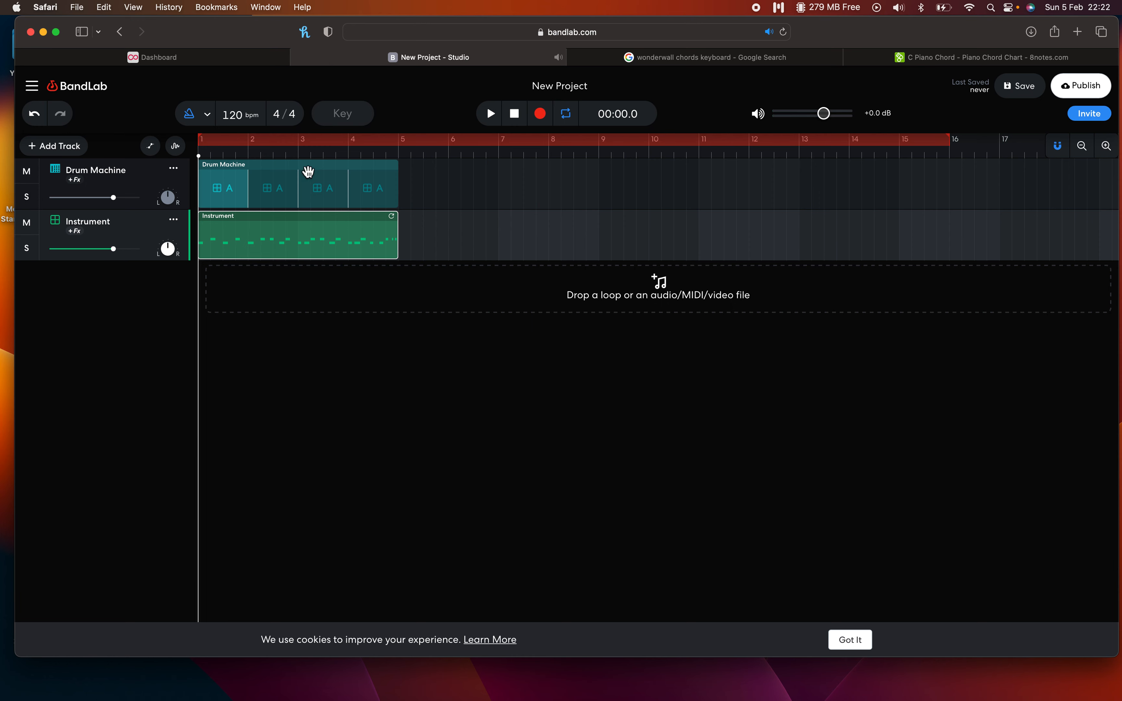
Play the project with only the Drum Machine muted and again with both tracks muted, then unmute the Instrument track
click(34, 176)
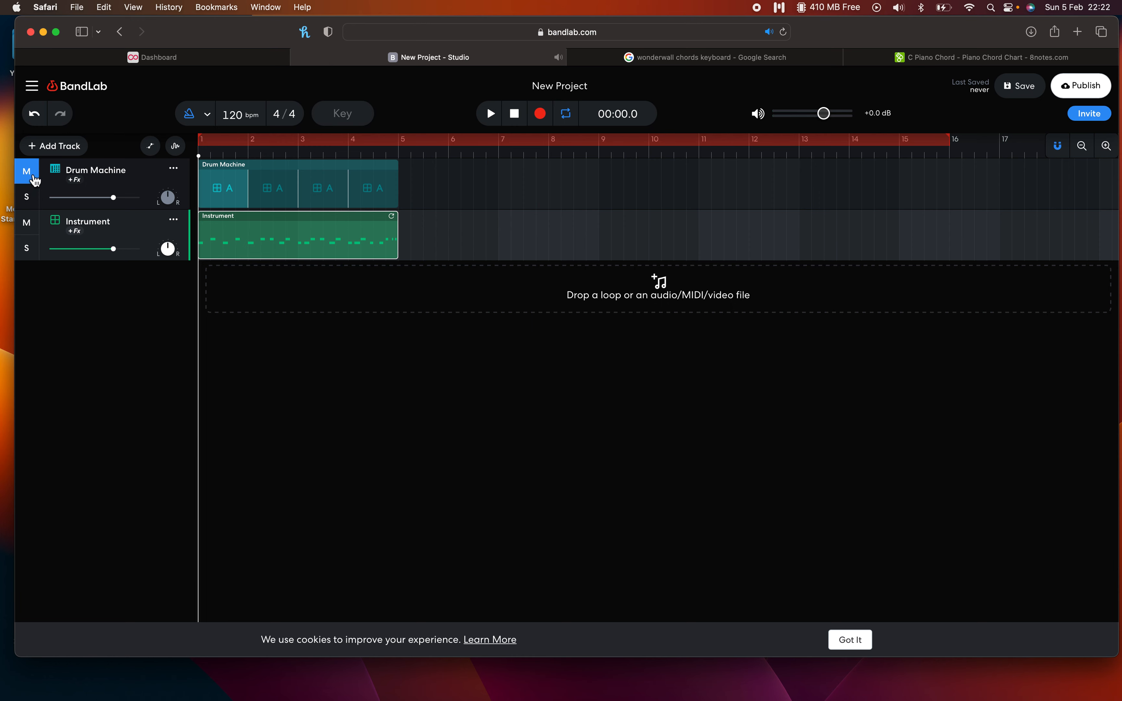
key(space)
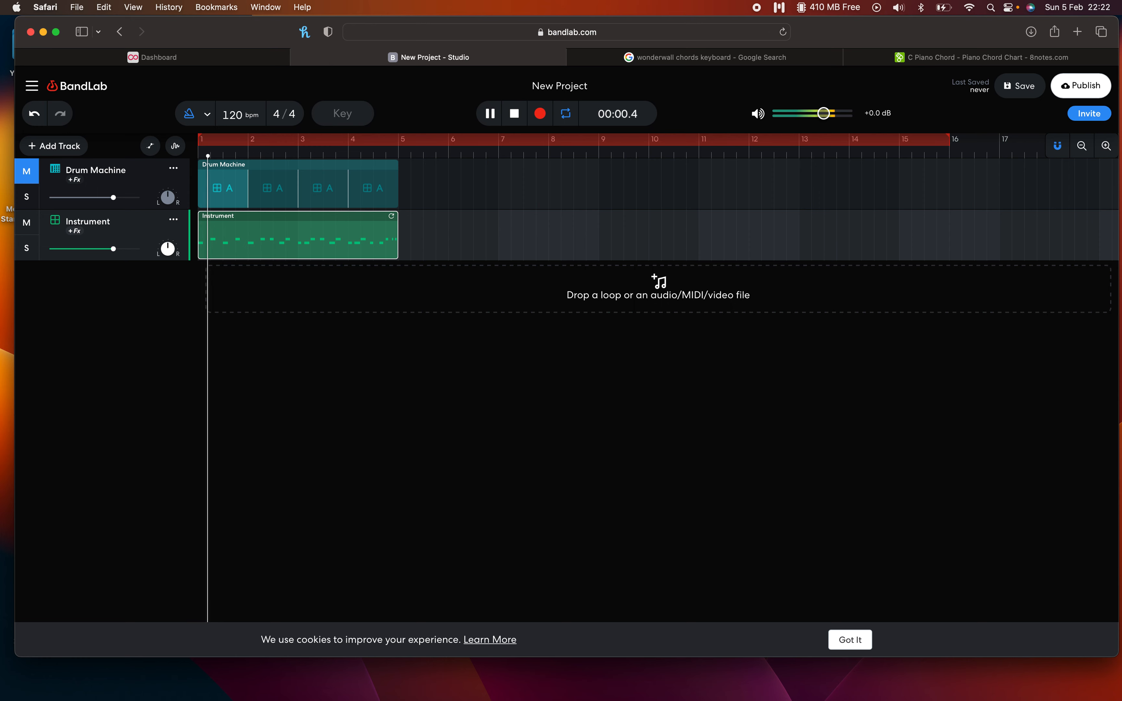
key(space)
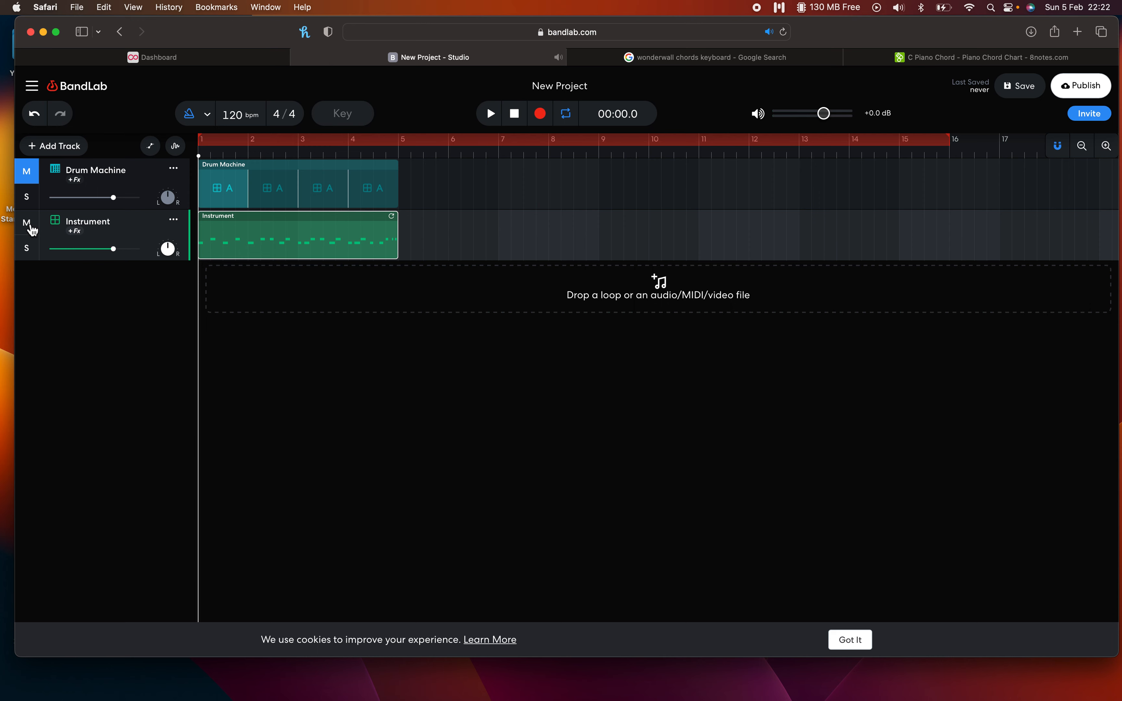
click(28, 224)
key(space)
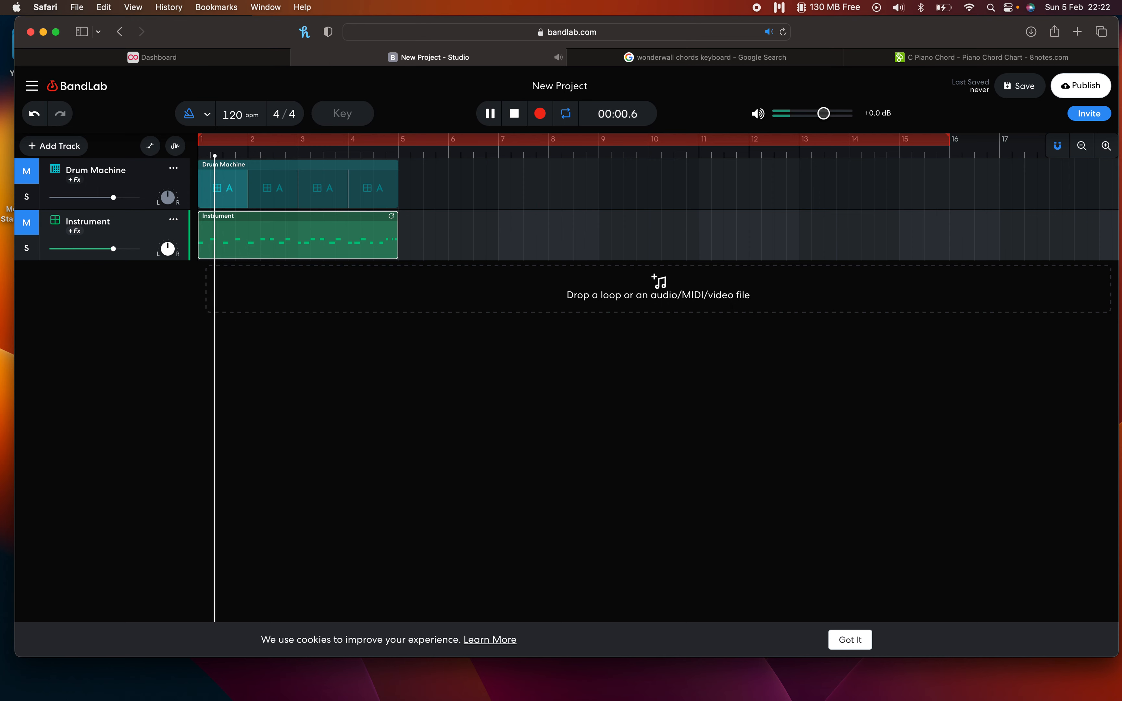
key(space)
click(26, 224)
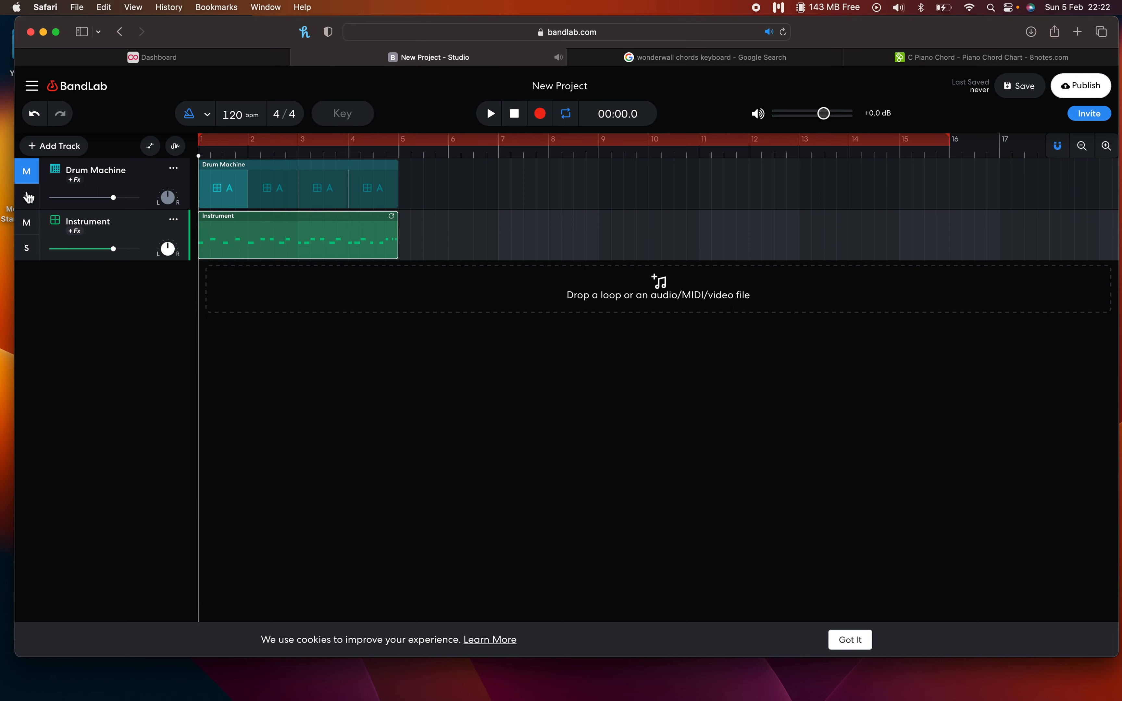
Unmute the Drum Machine track, play it soloed and turn its solo off
click(32, 171)
click(31, 203)
key(space)
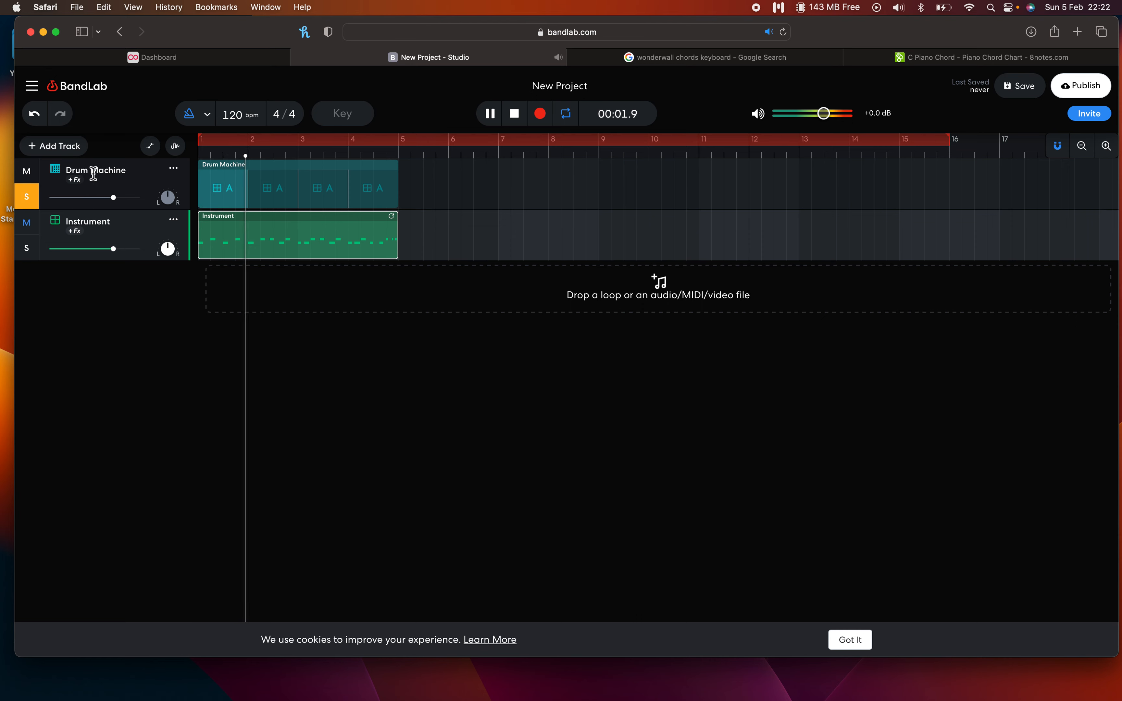
key(space)
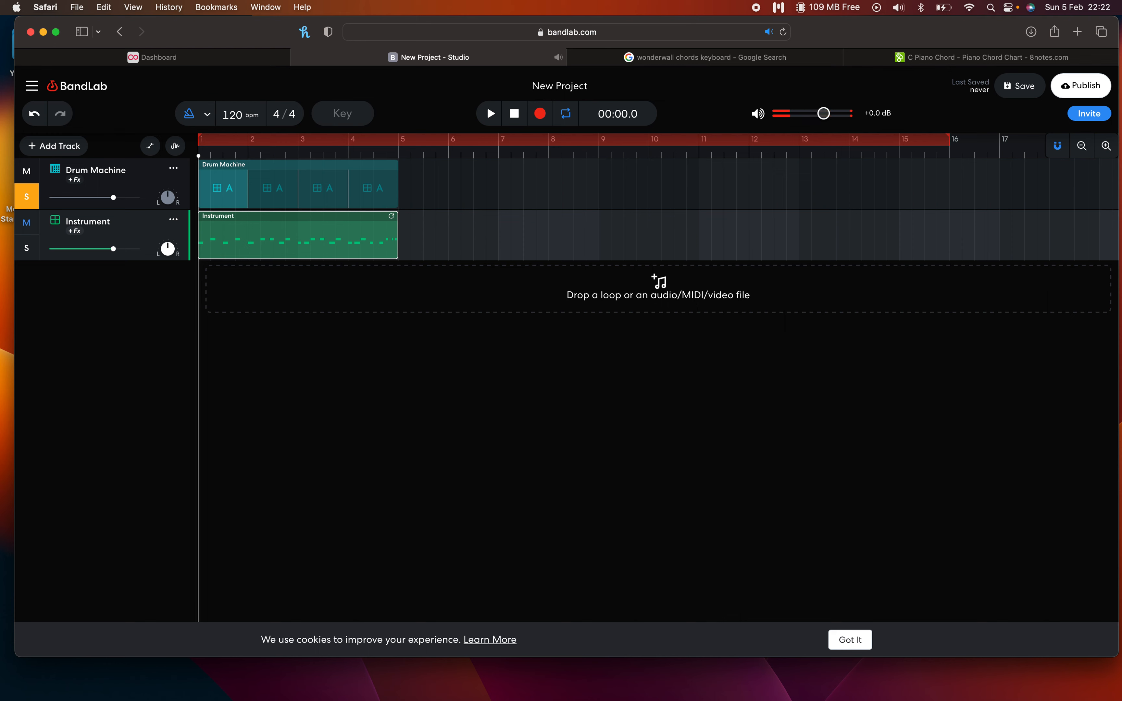
click(26, 197)
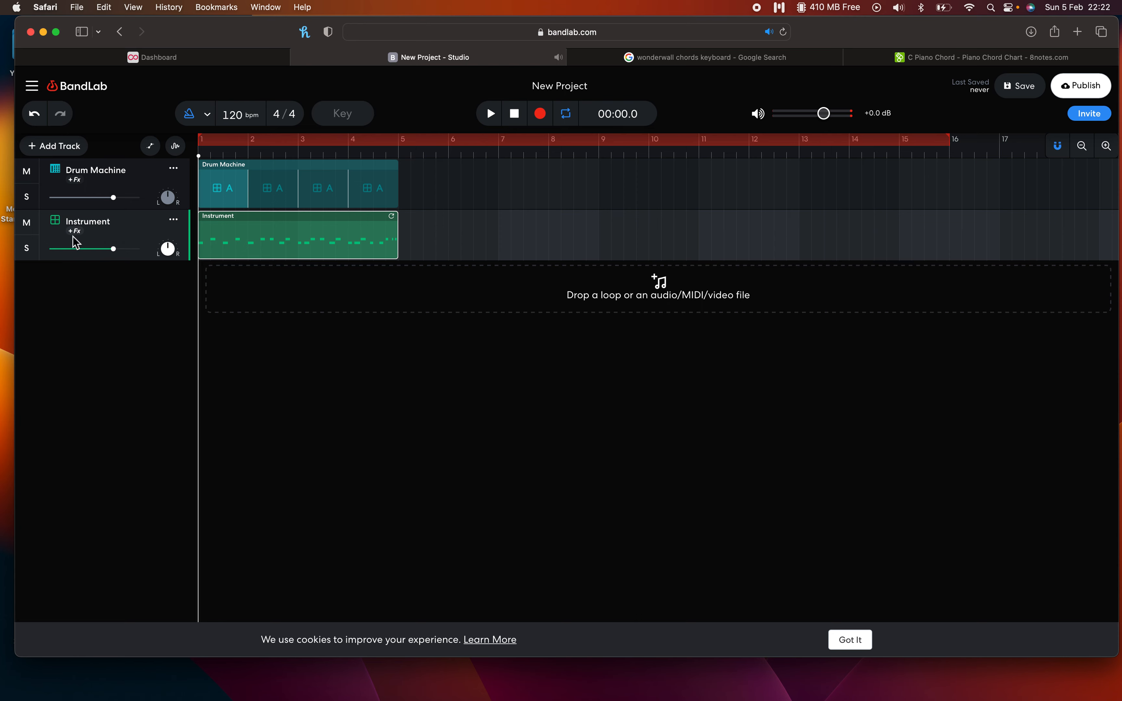
Delete the Instrument track and play the Drum Machine beat with the metronome off
right_click(132, 237)
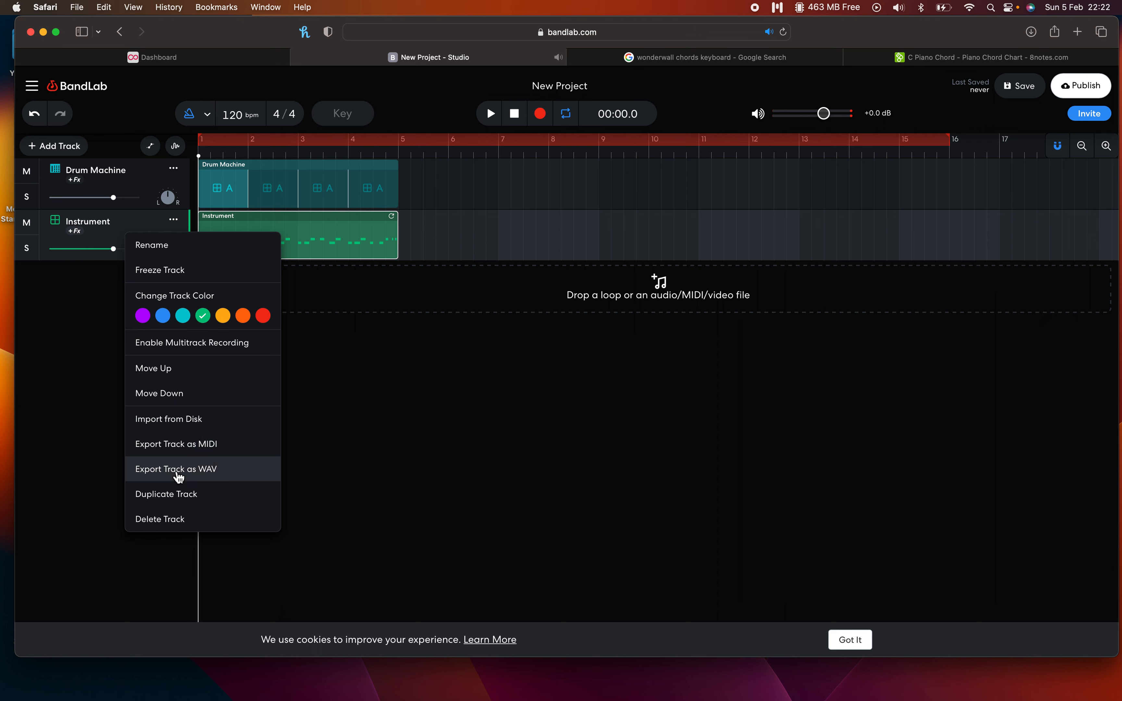
click(156, 521)
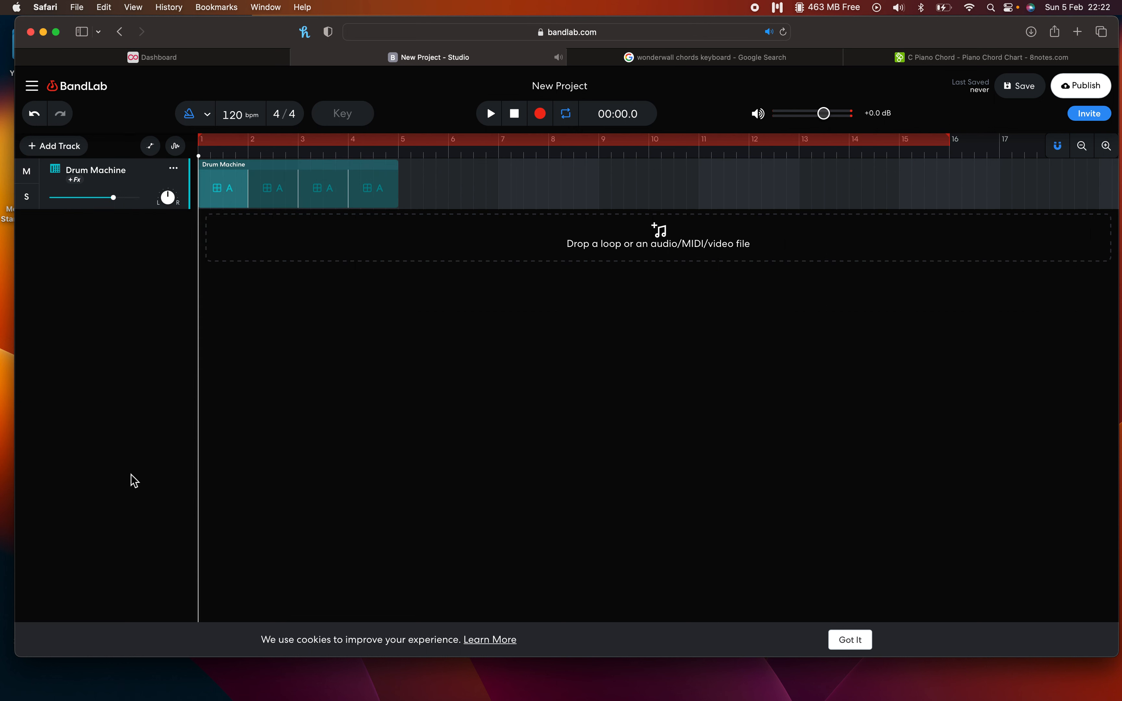
key(space)
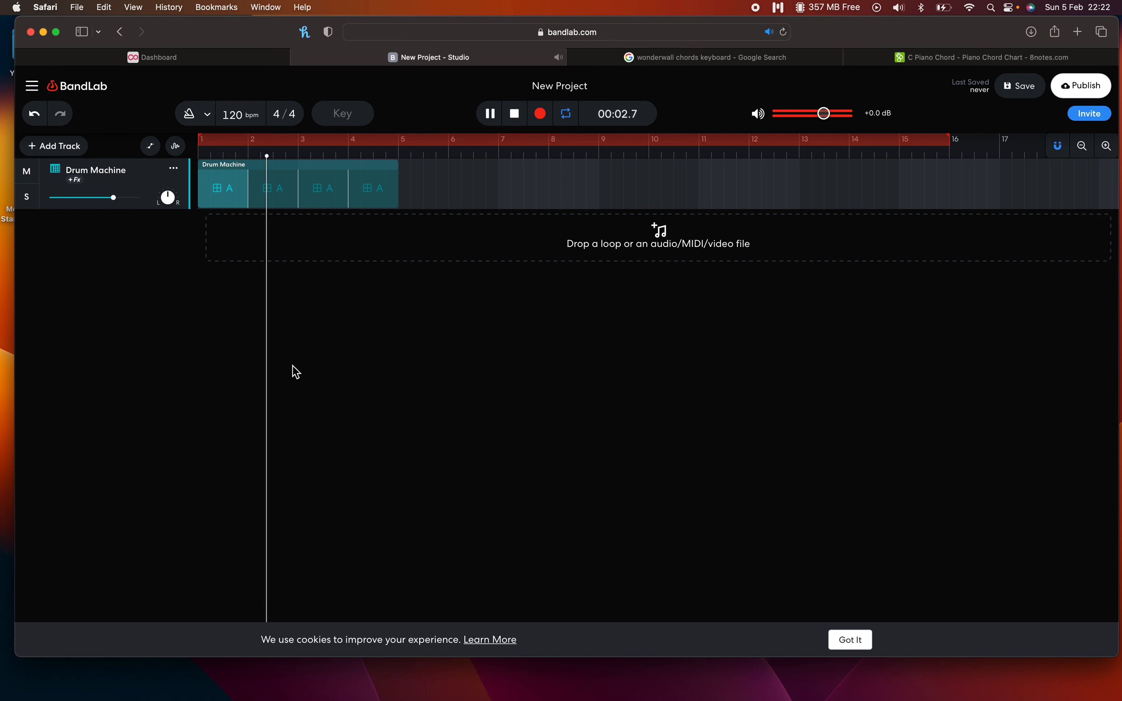
key(space)
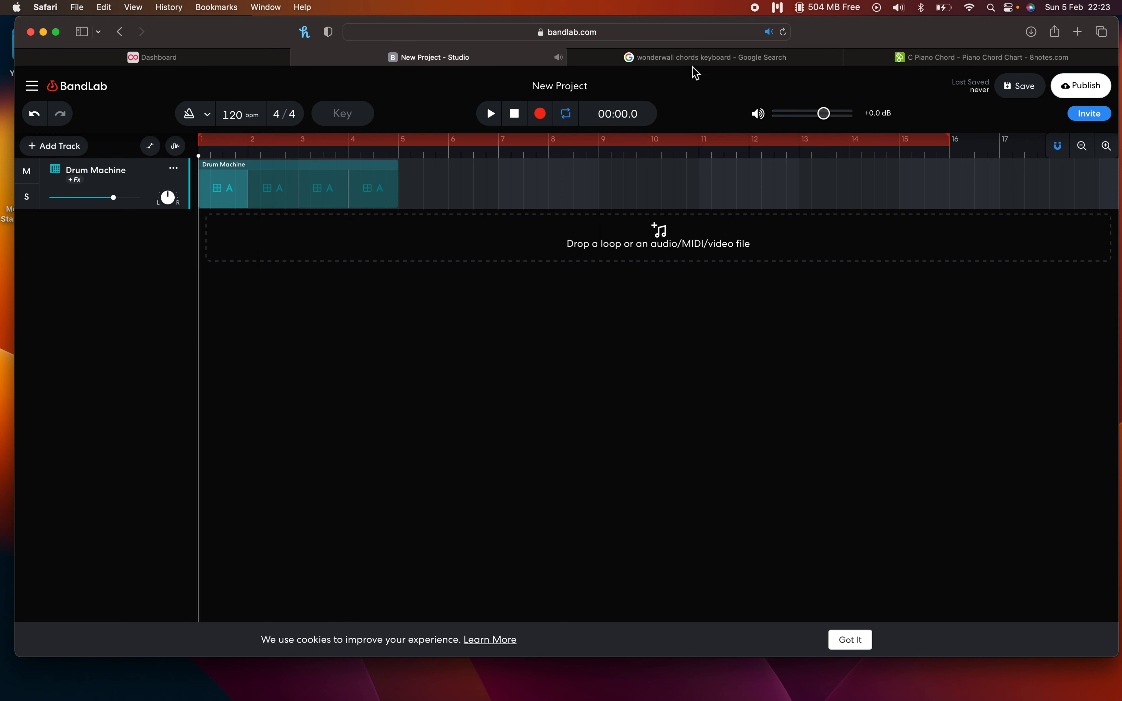
Switch to the Google image results and search for "wonderwall chords"
click(695, 59)
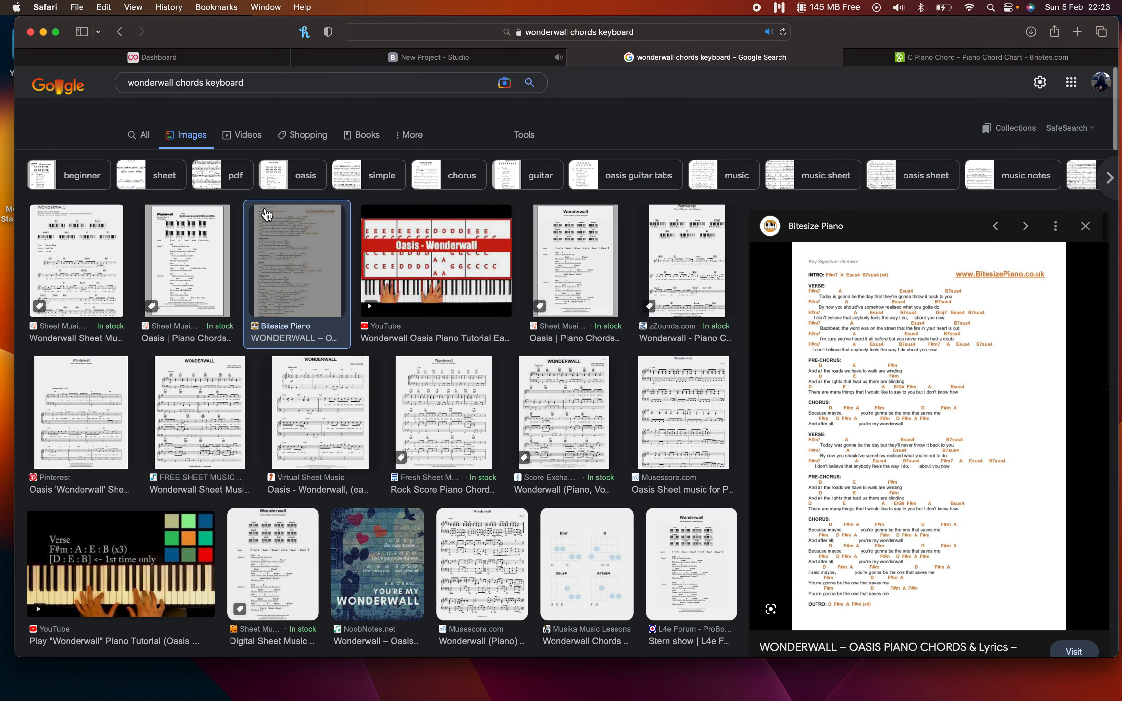
scroll(278, 291, up, 3)
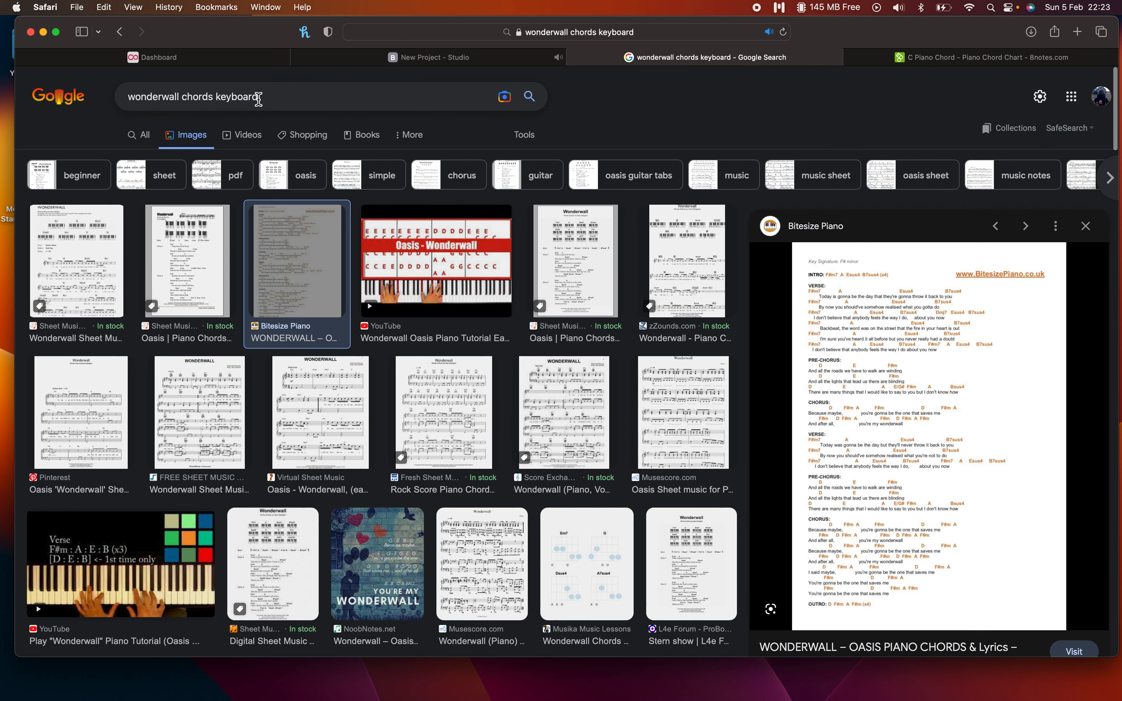
double_click(276, 97)
key(BackSpace)
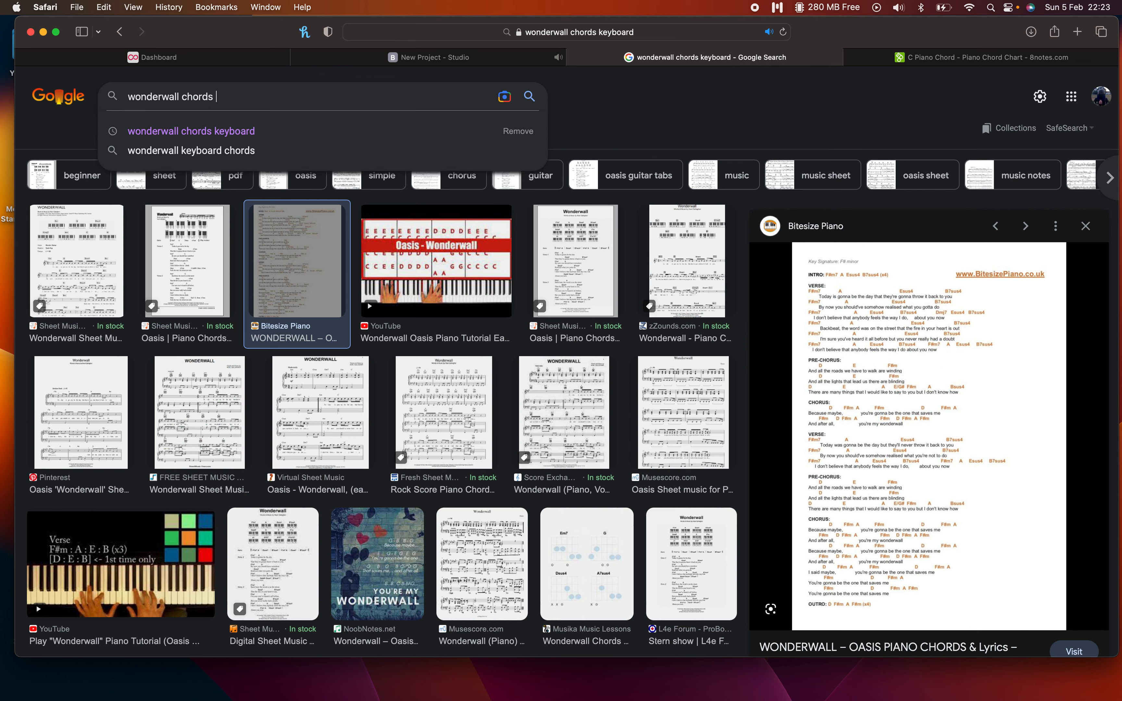
key(Return)
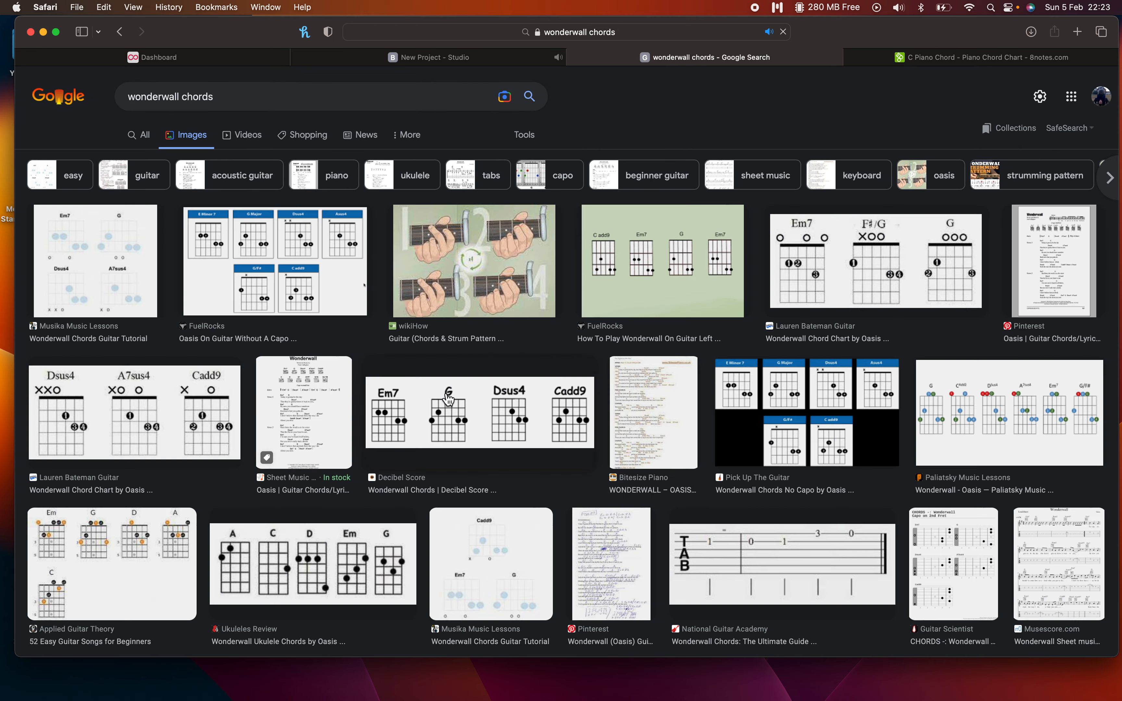
scroll(448, 399, down, 3)
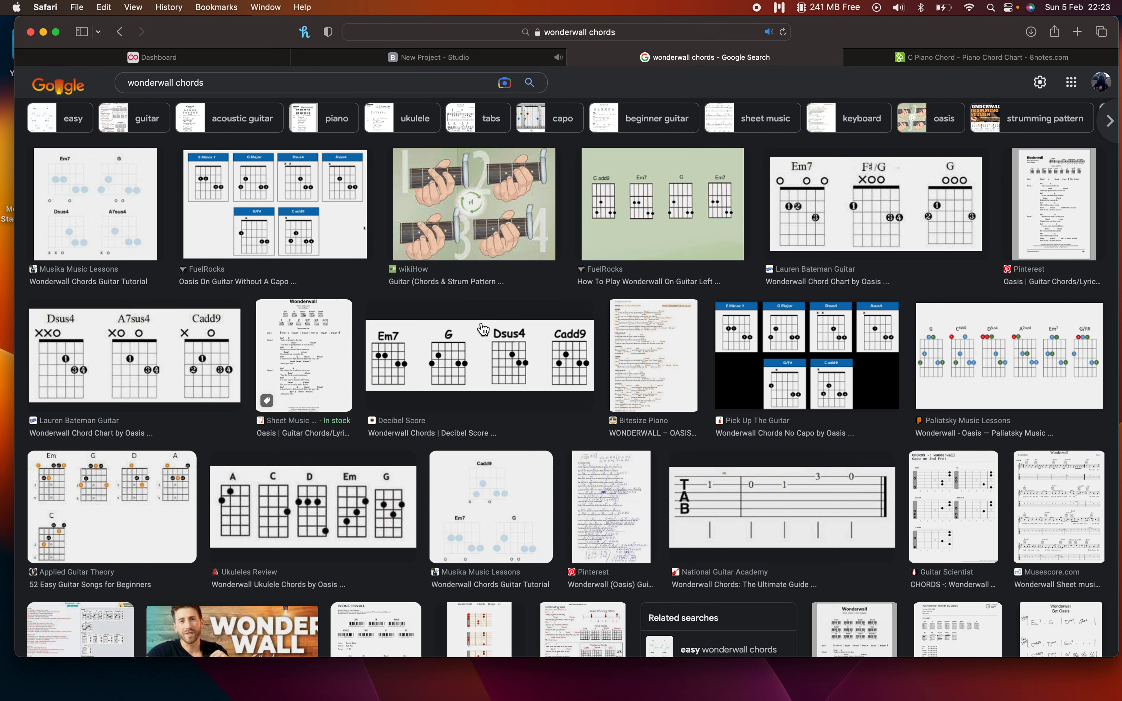
Refine the image search to "wonderwall chords keyboard" and look through the results
right_click(130, 33)
click(228, 87)
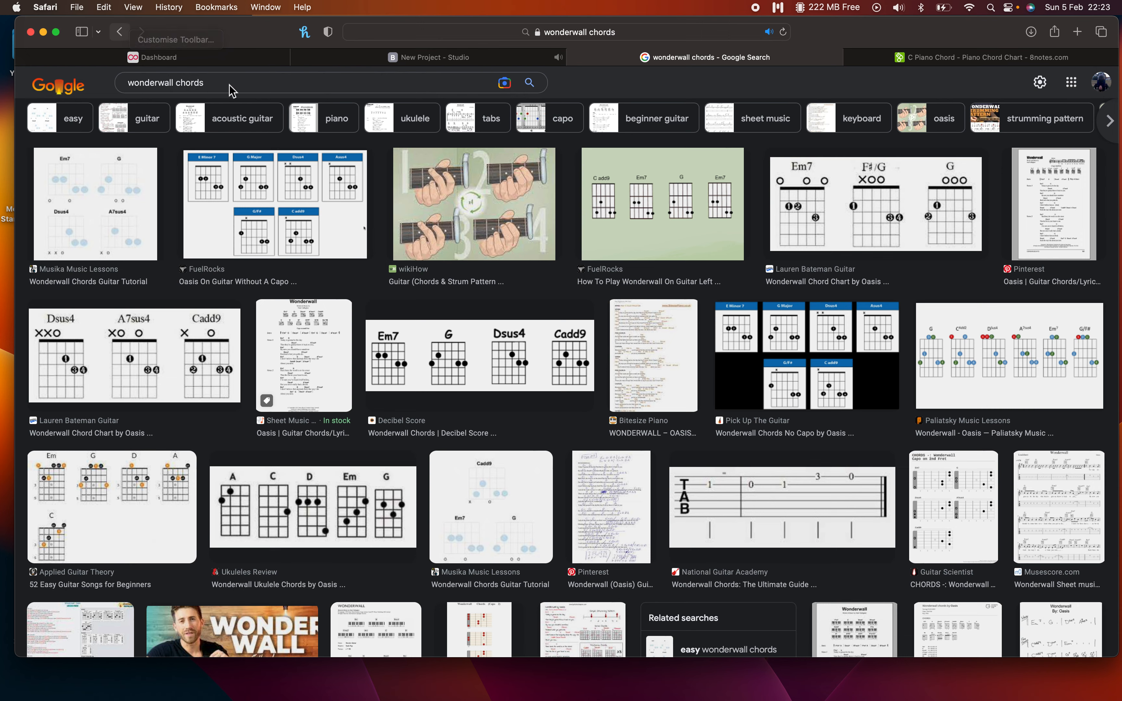
click(228, 85)
text(keyboard)
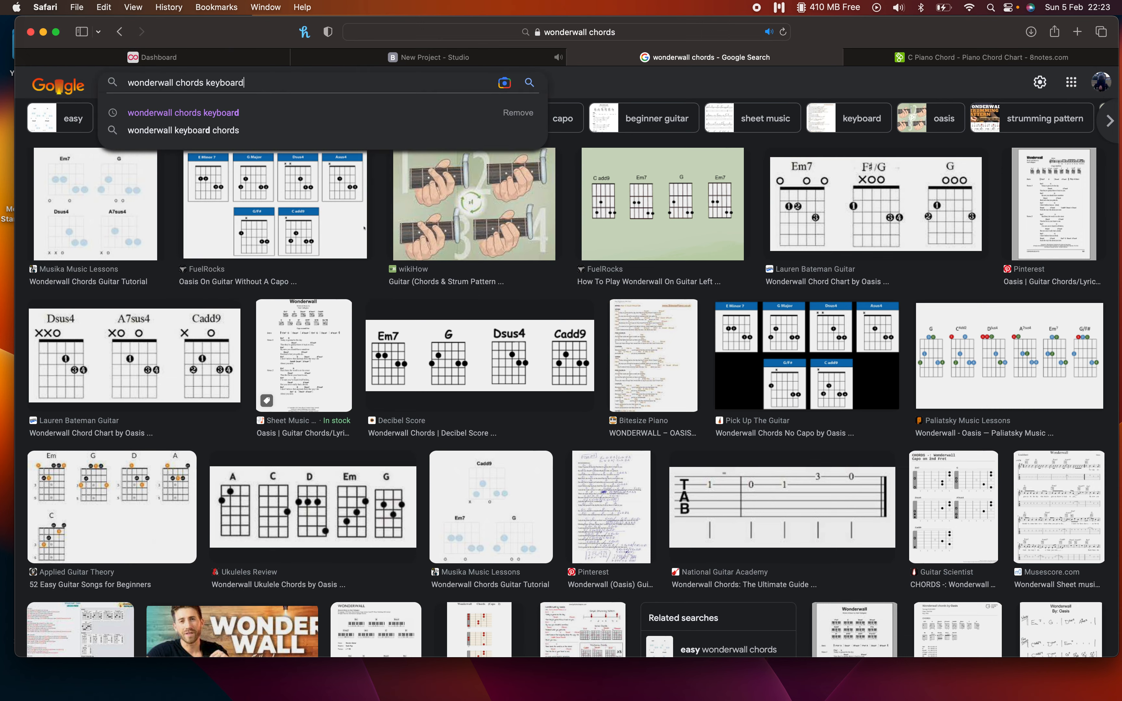
key(Return)
scroll(285, 218, down, 2)
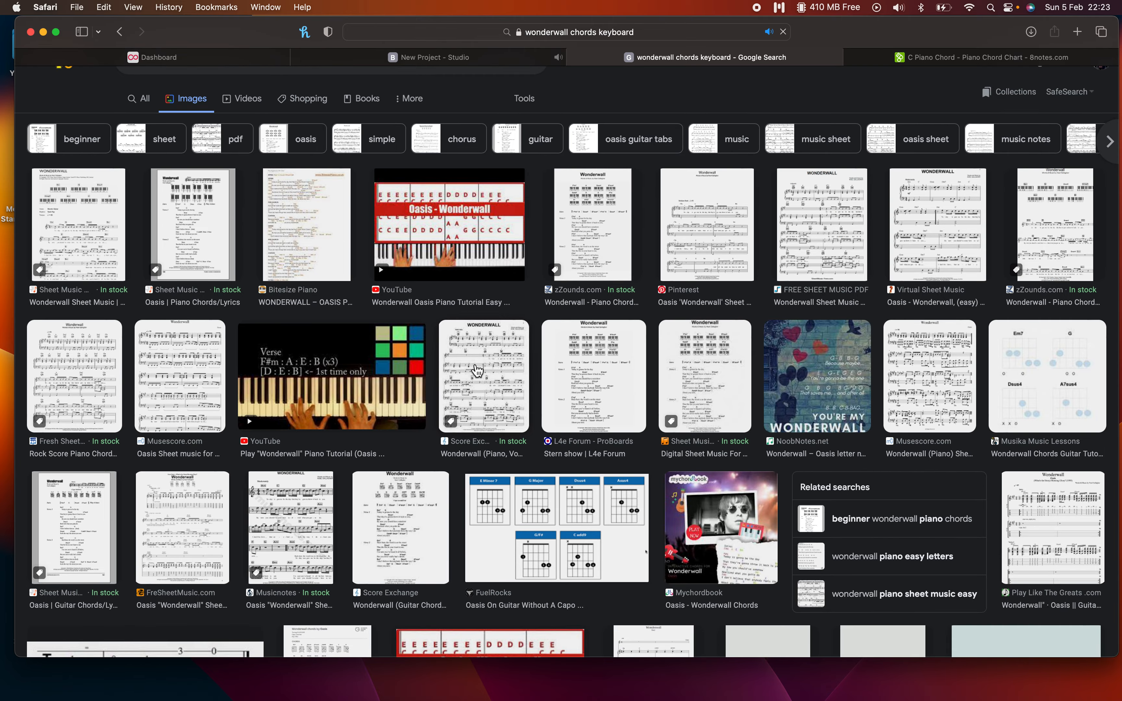
scroll(285, 218, up, 2)
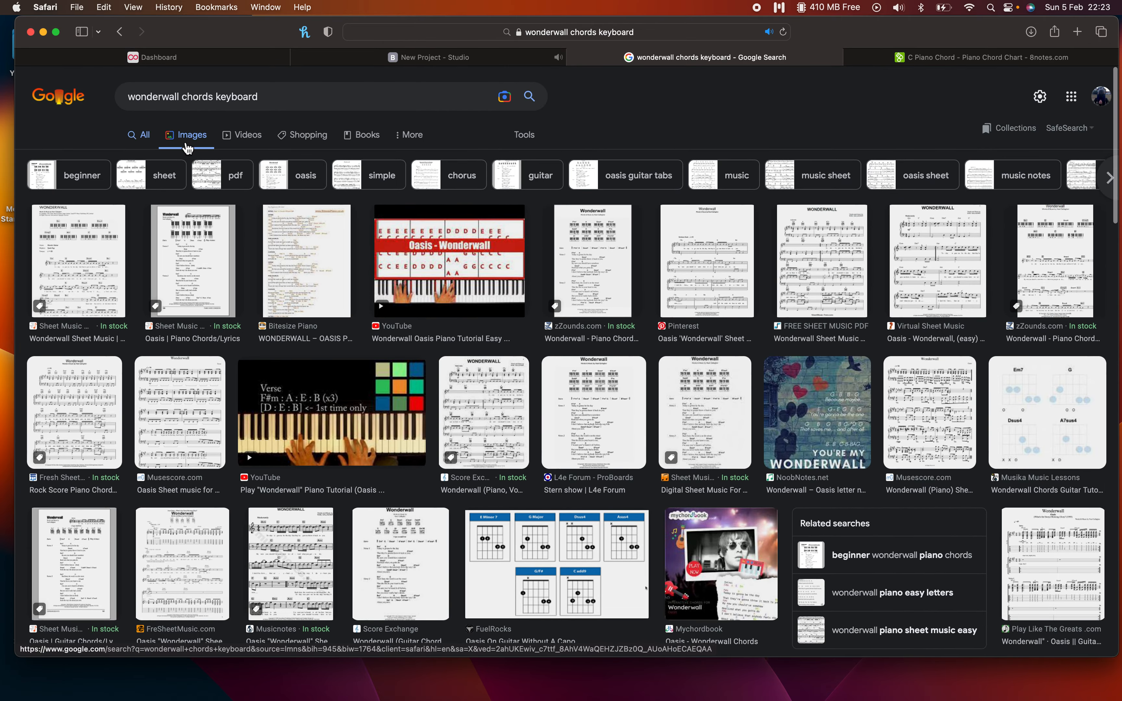
Open the Bitesize Piano page for Wonderwall from the image results and highlight the verse's first chord, F#m7
click(308, 293)
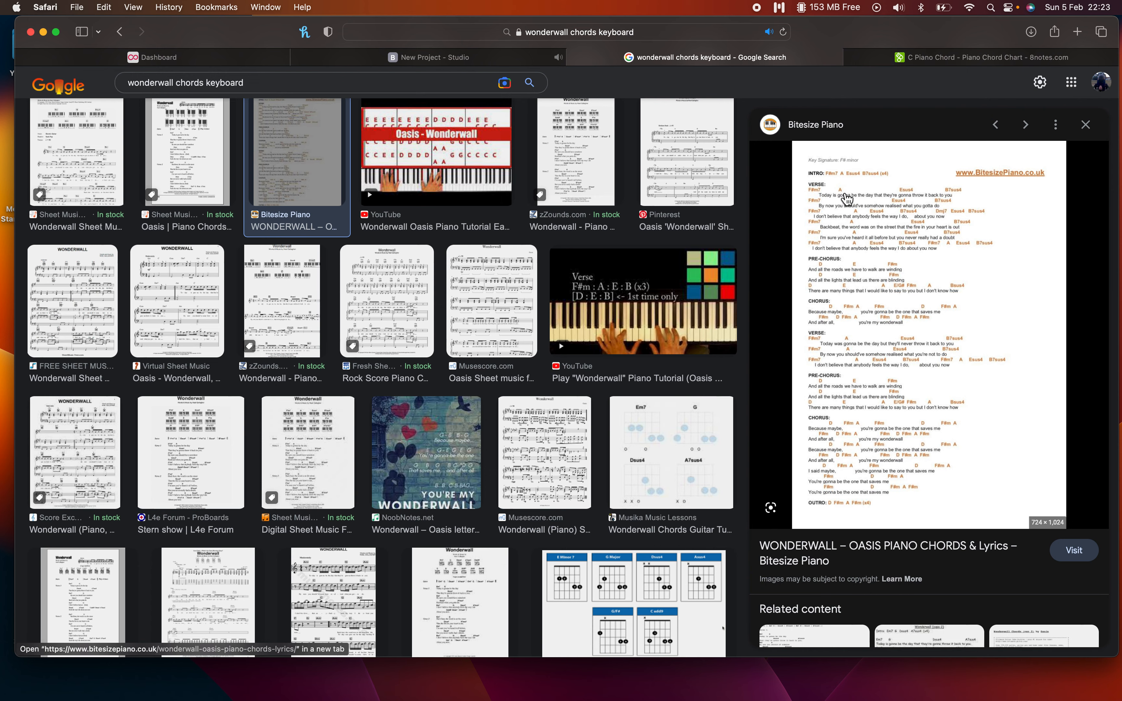
click(944, 262)
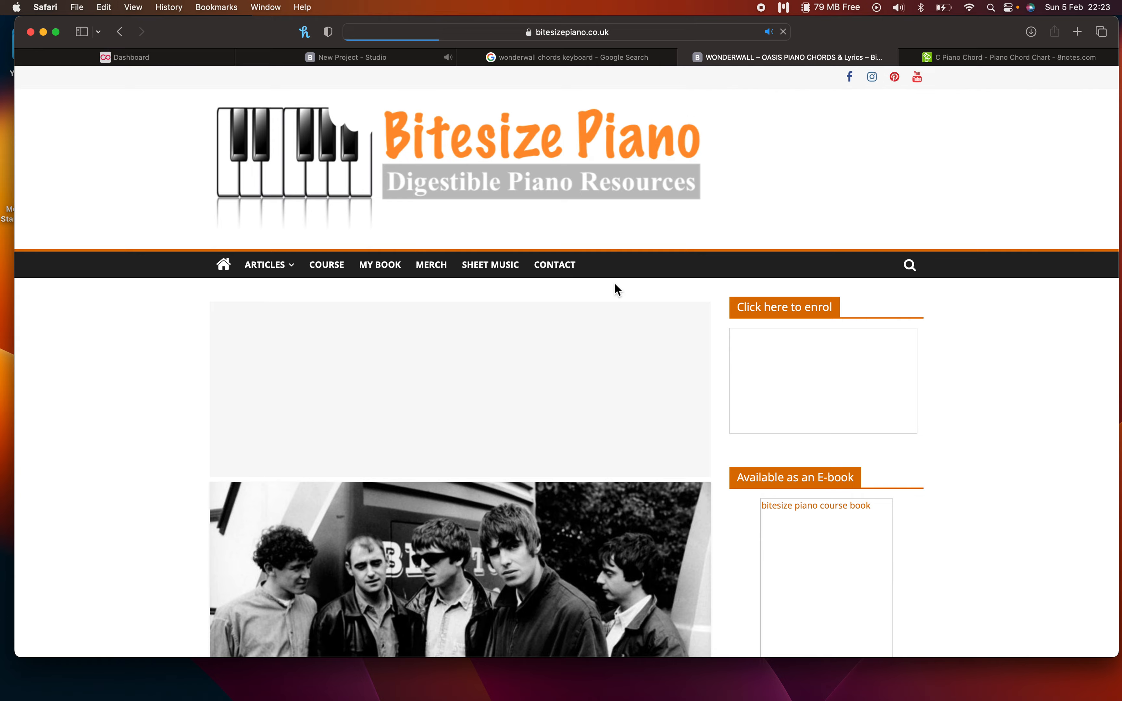
scroll(574, 404, down, 20)
scroll(574, 408, up, 10)
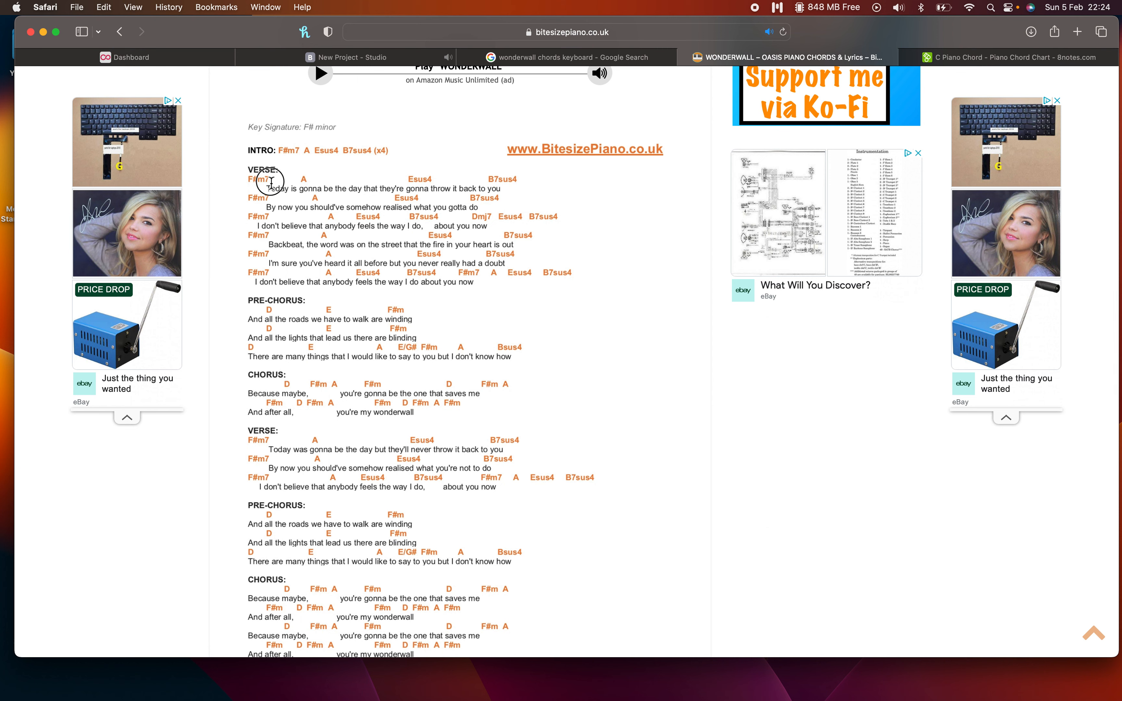
click(284, 182)
drag(248, 182, 264, 182)
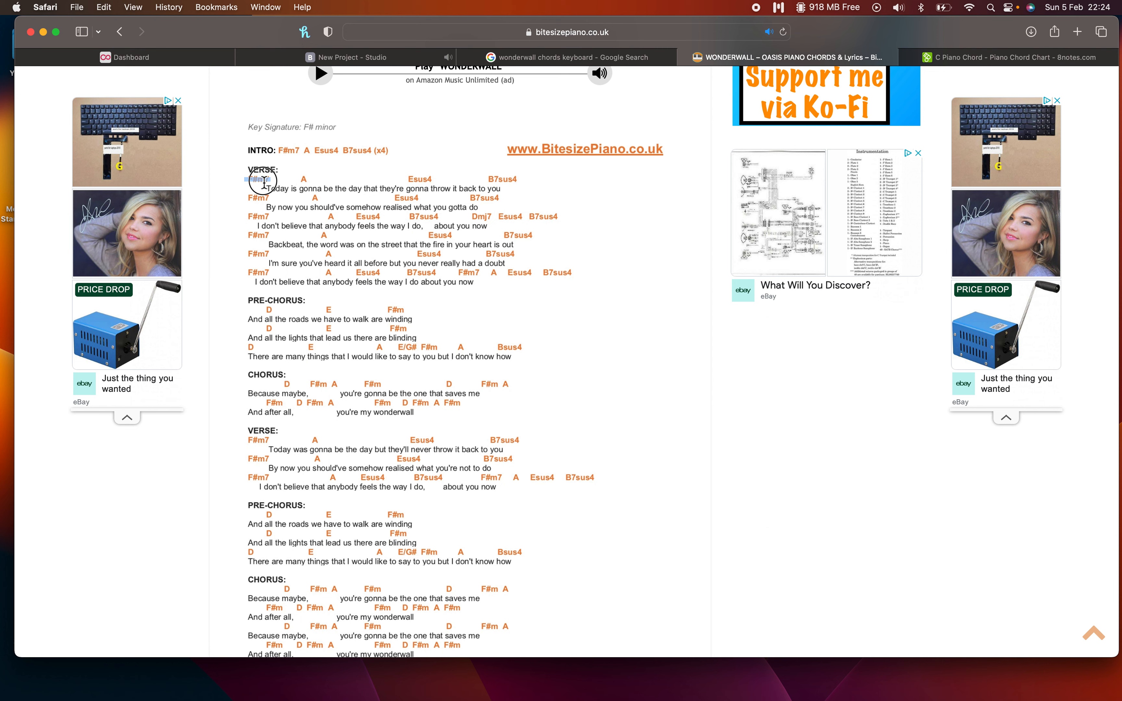
Check the 8notes Piano Chord Chart and go back to the first verse chord on the Bitesize Piano page
click(978, 65)
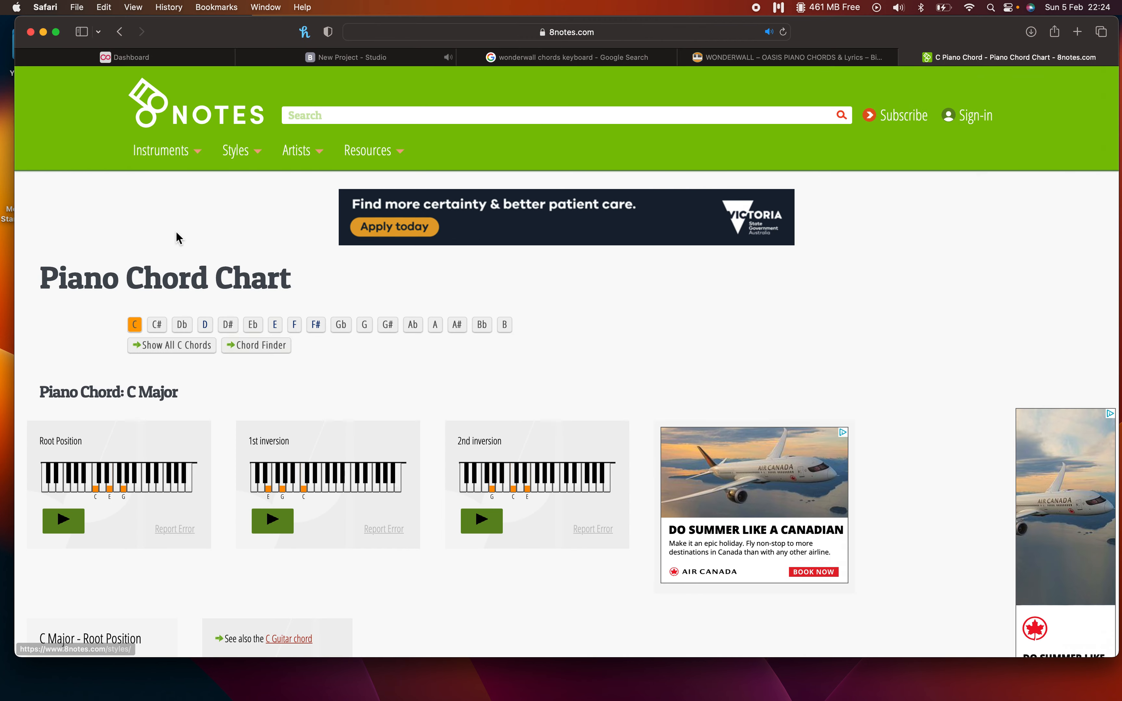
scroll(219, 325, down, 2)
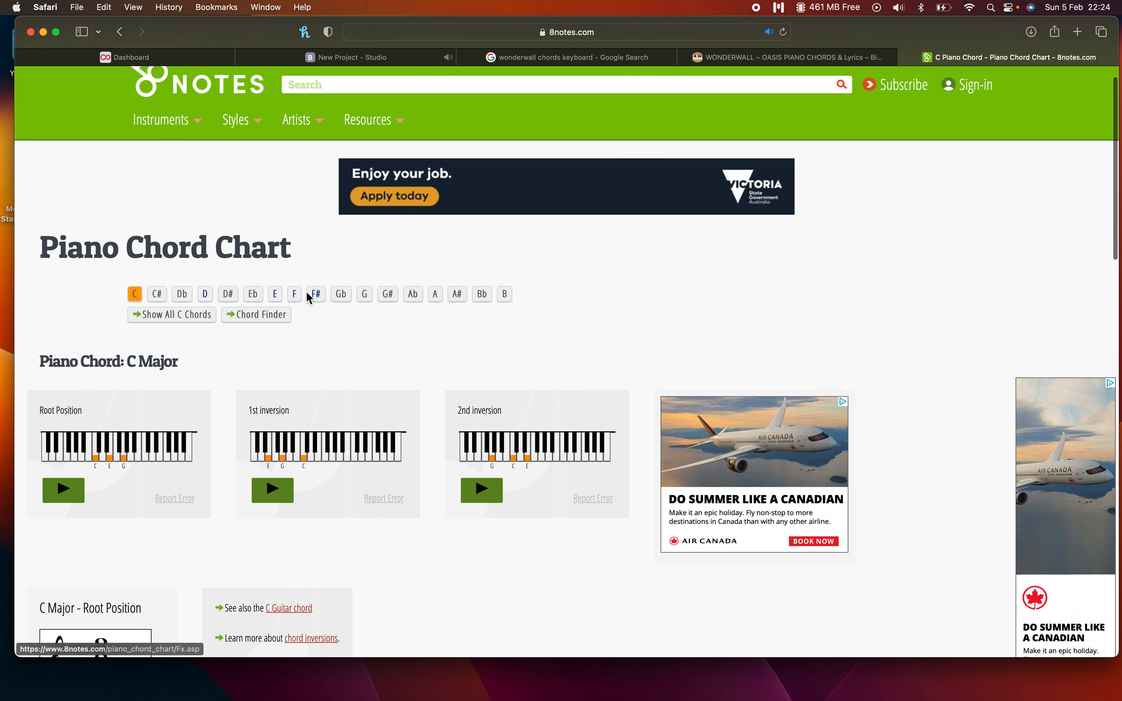
click(774, 56)
click(250, 184)
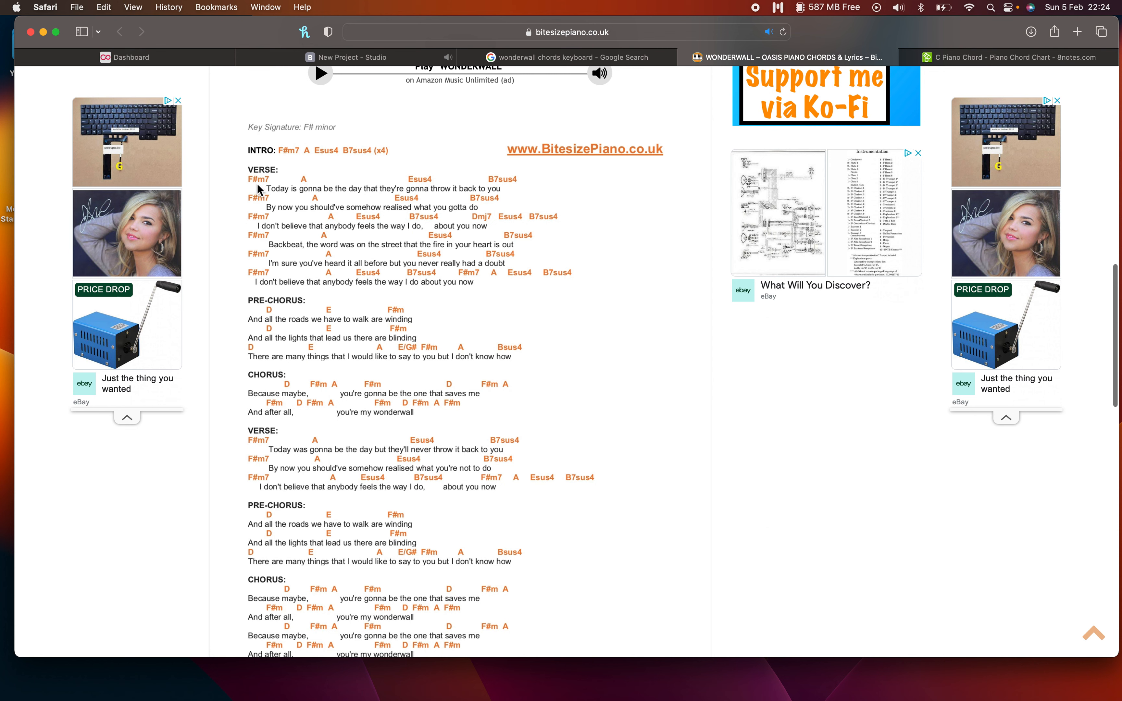
Look up the F# Major chord in the 8notes Piano Chord Chart and return to the Wonderwall chord sheet
click(622, 58)
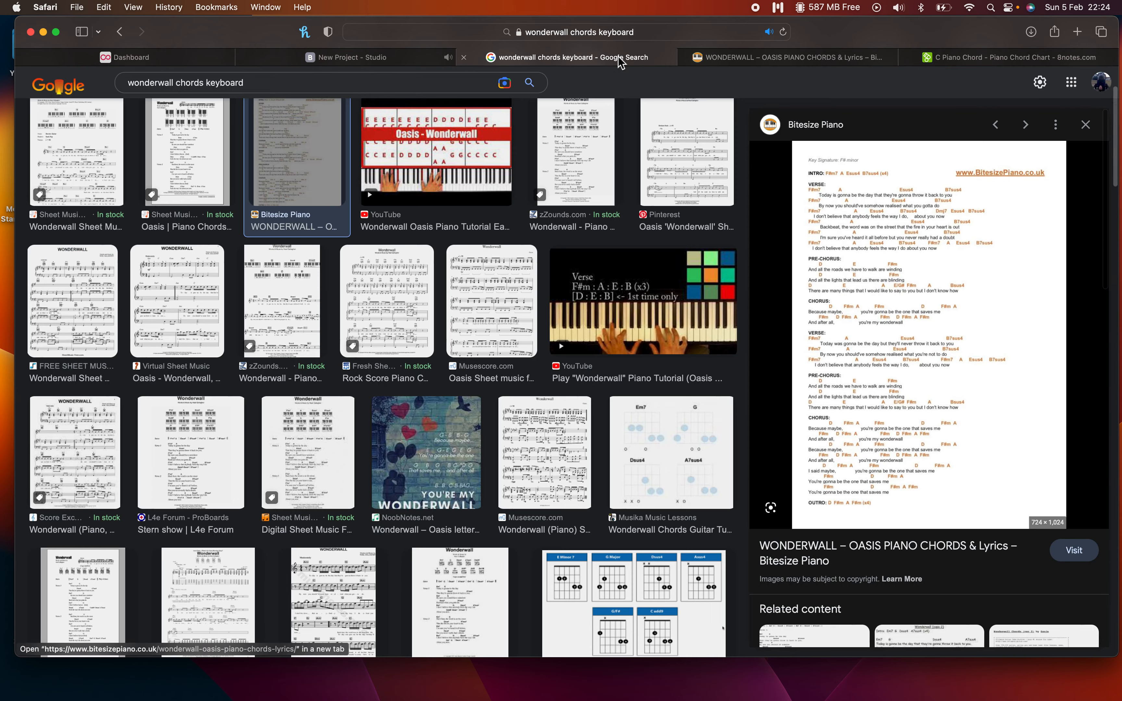
click(974, 60)
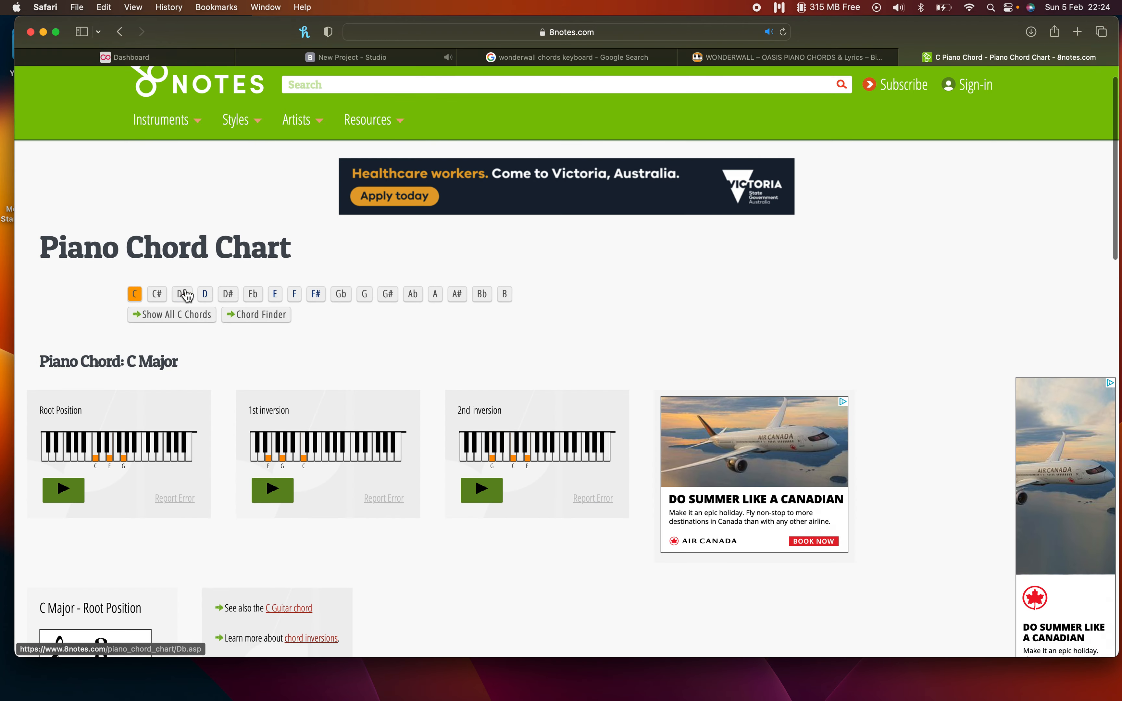
click(317, 297)
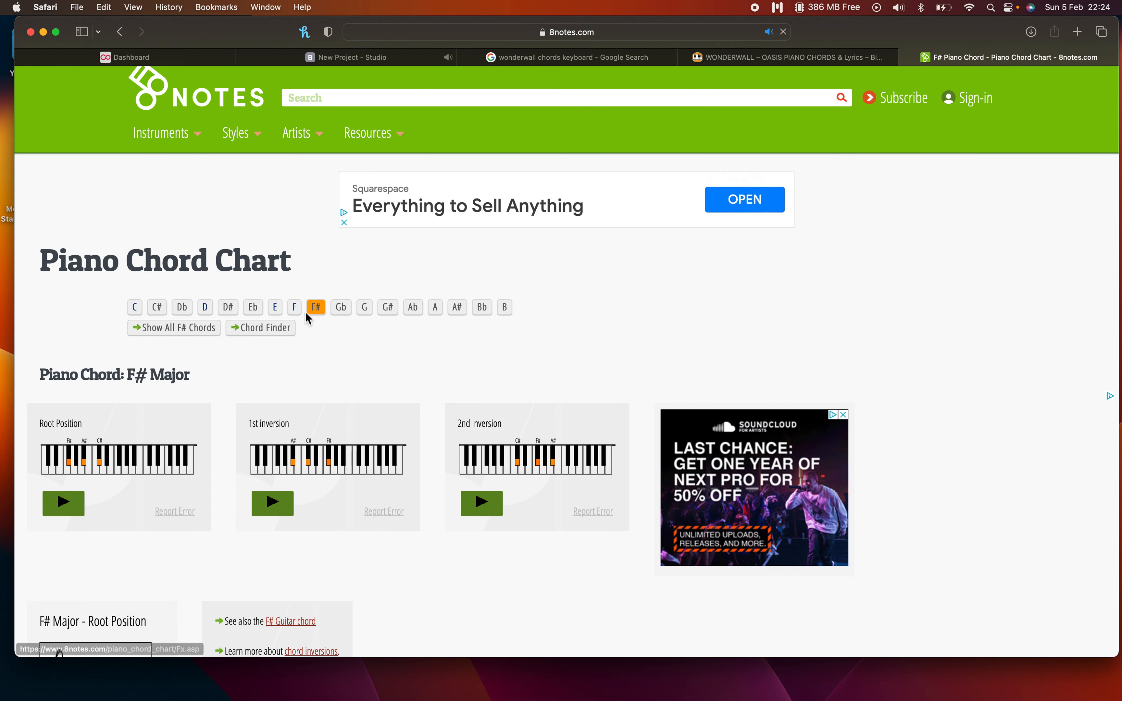
drag(127, 375, 216, 375)
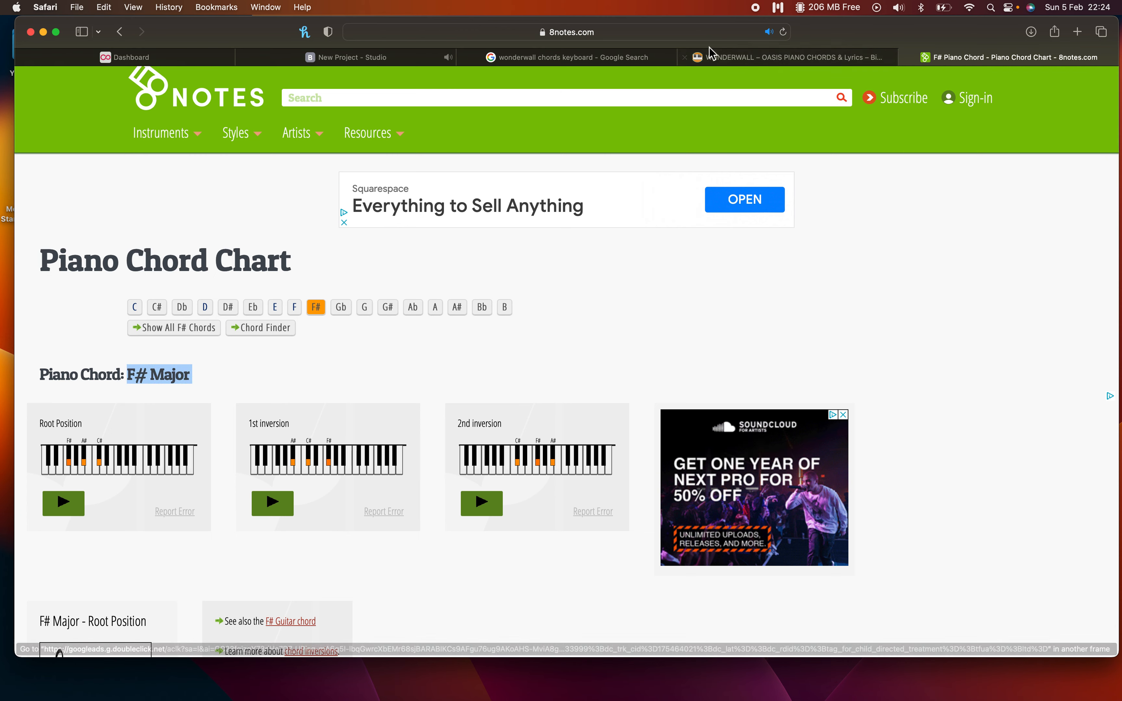
click(737, 58)
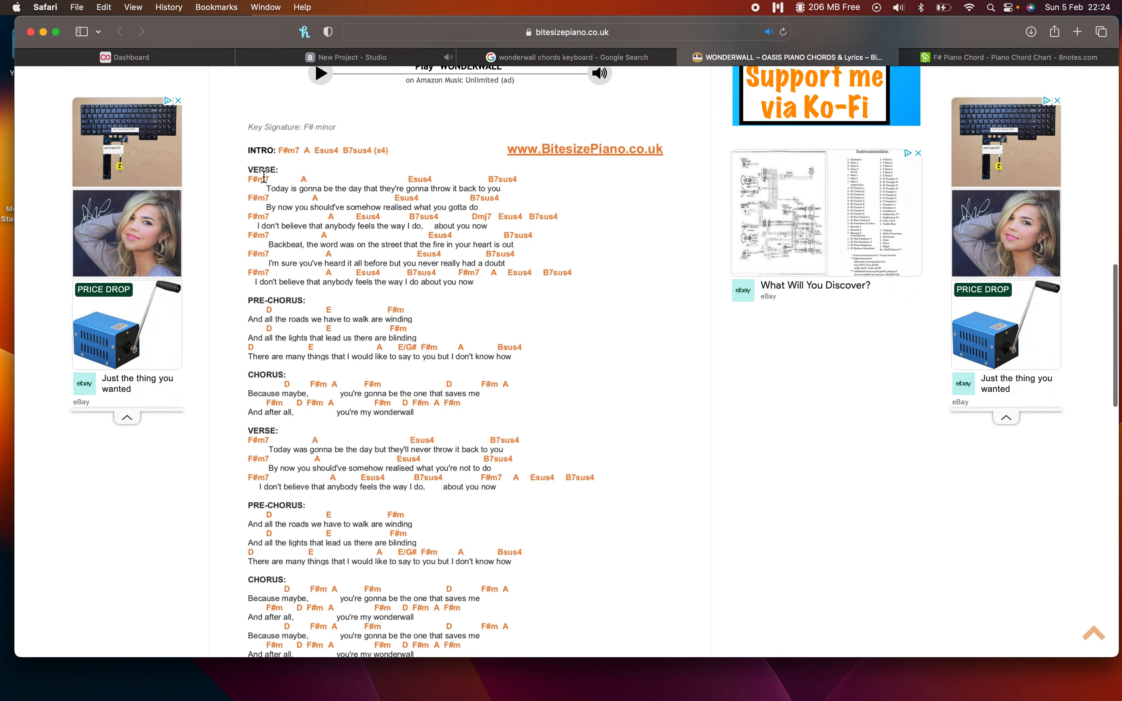
Look up the F#m7 chord in the 8notes Piano Chord Chart and play its root position
click(1008, 57)
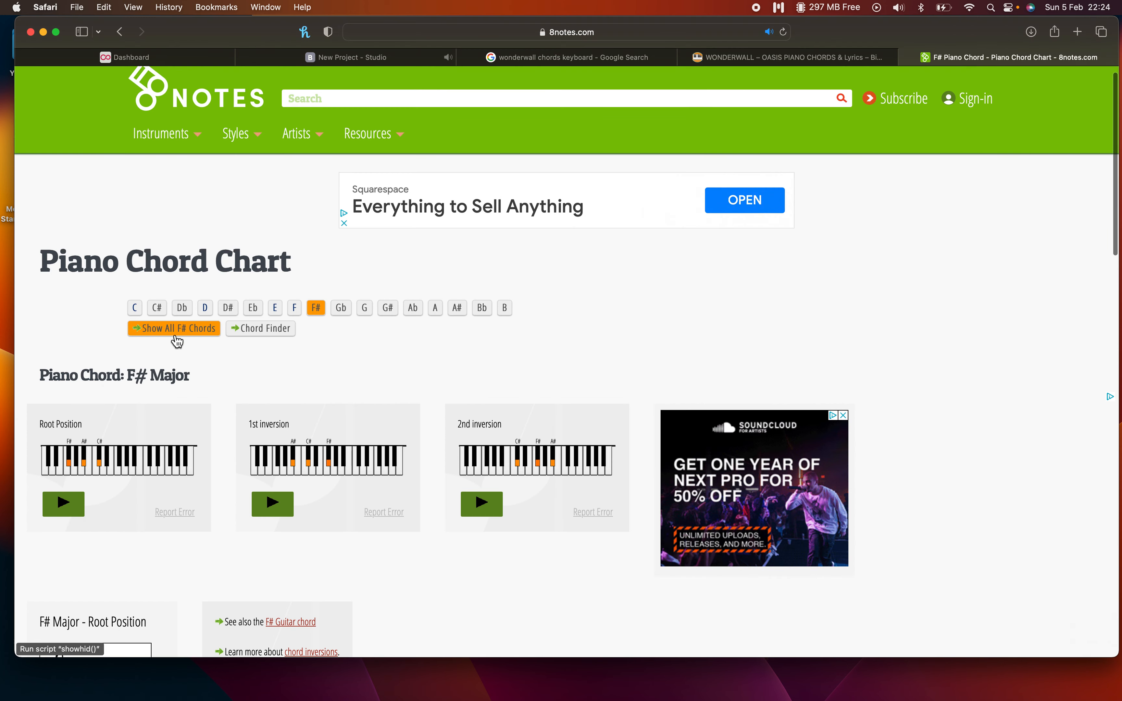
click(192, 334)
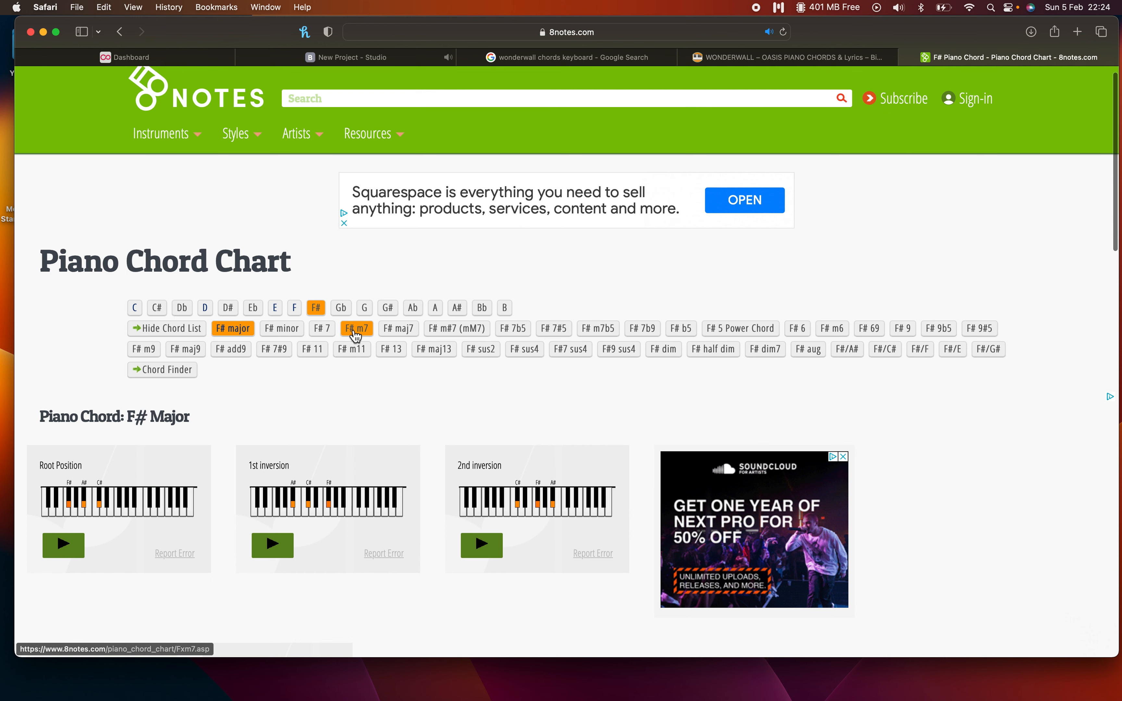
click(363, 338)
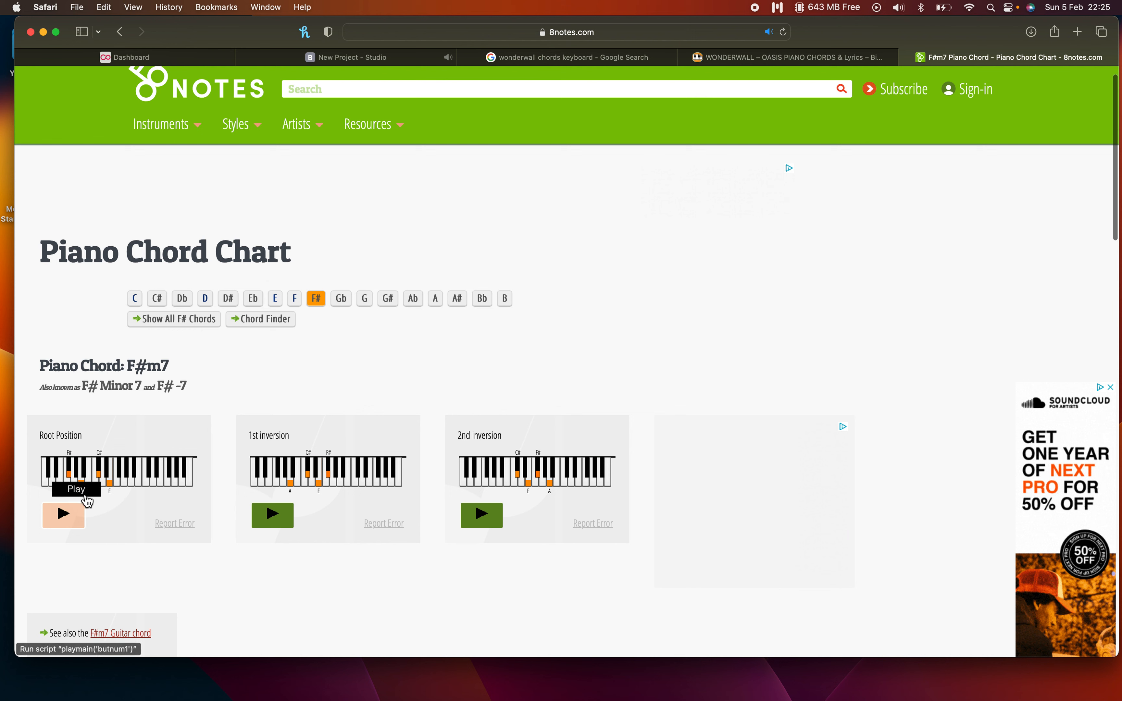
click(63, 516)
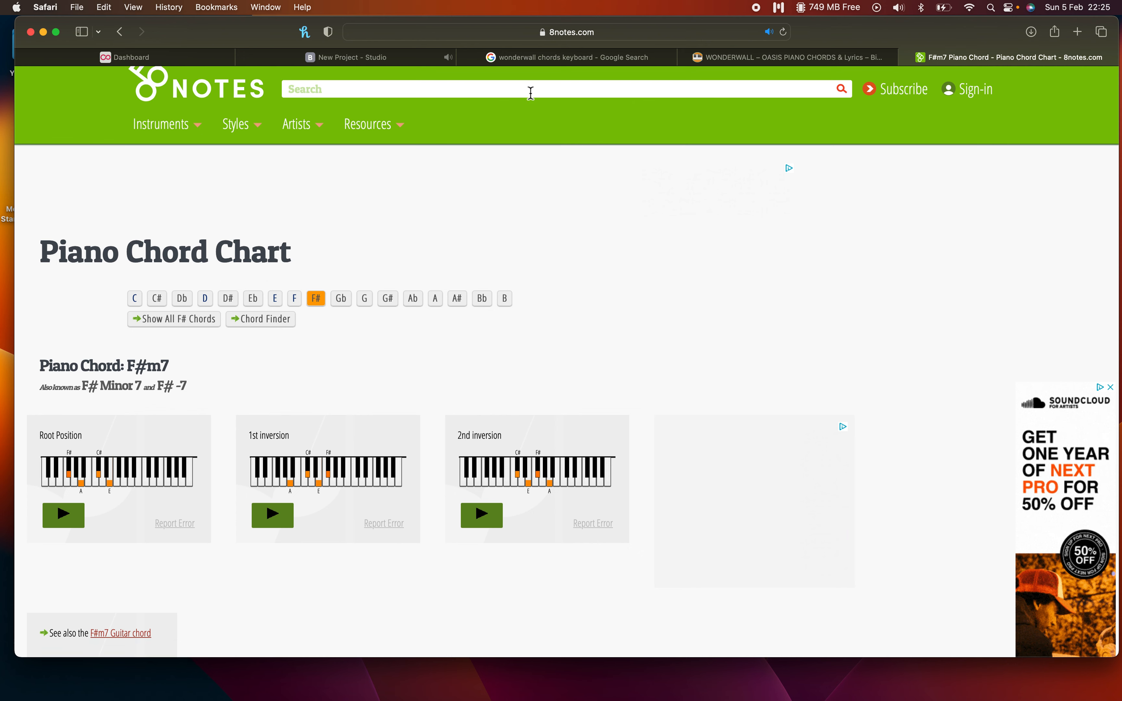
Switch to the BandLab project and add a virtual instrument track
click(392, 60)
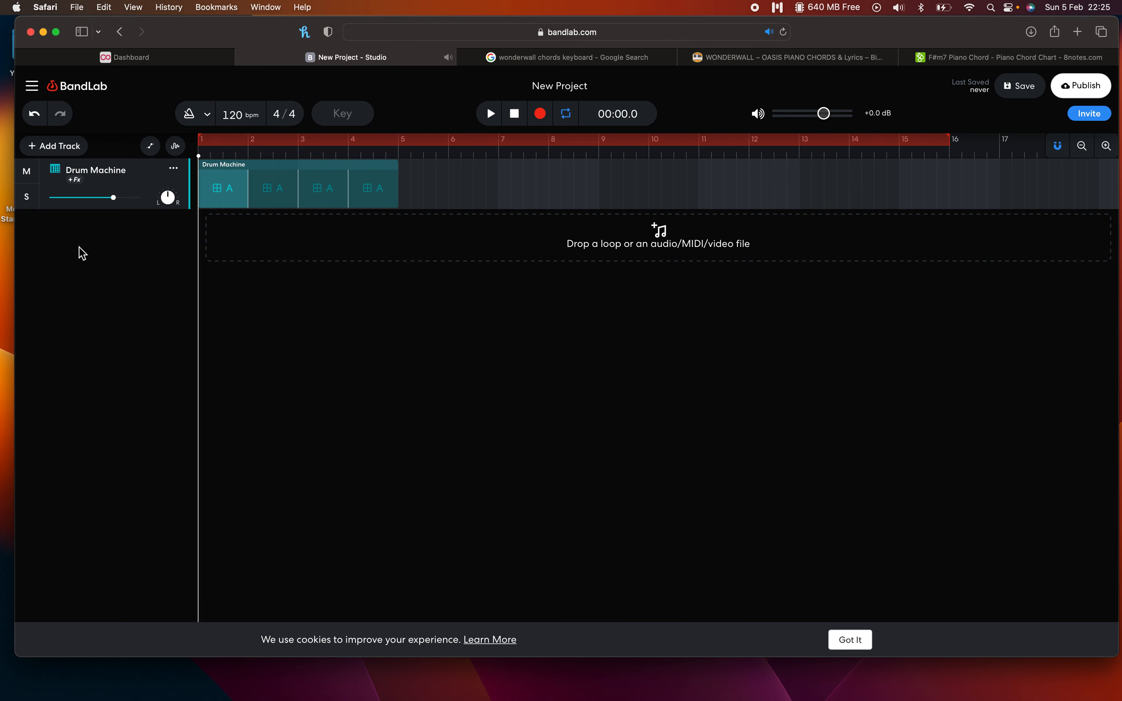
click(65, 154)
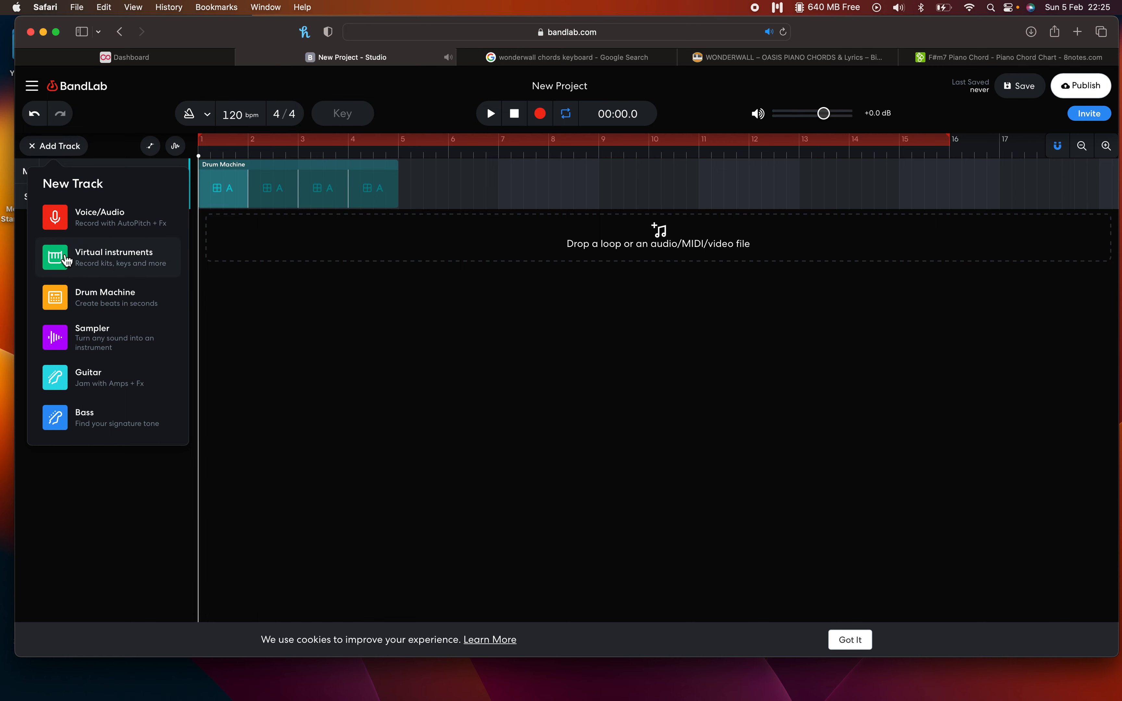
click(124, 258)
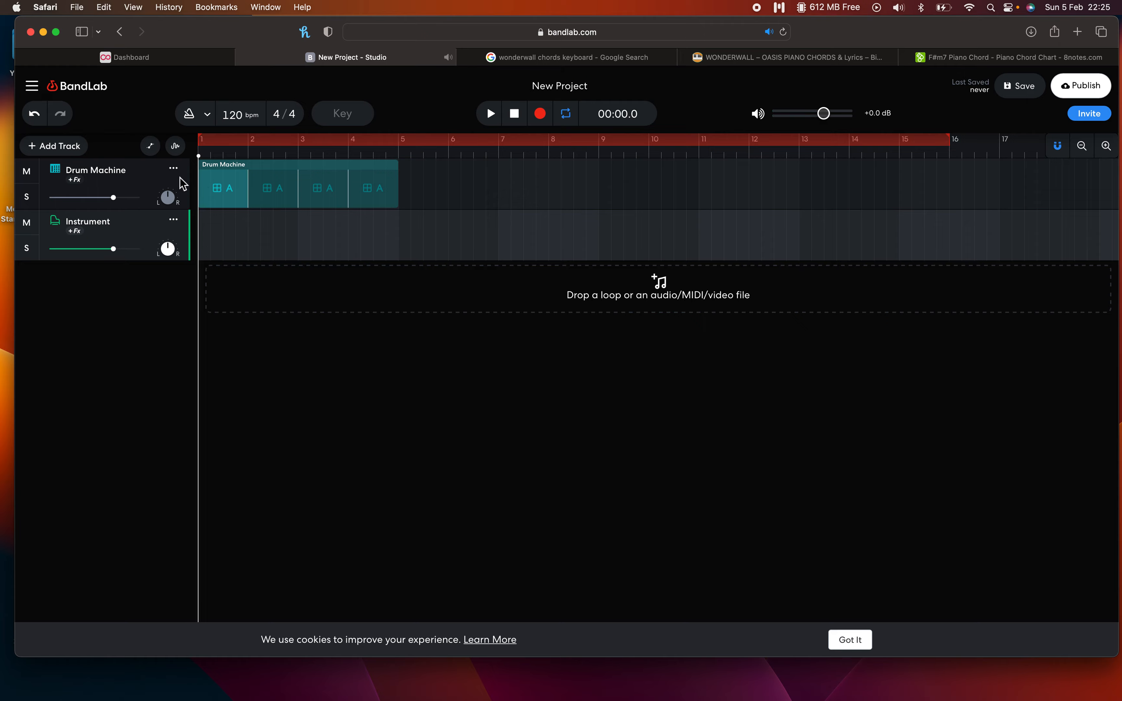
click(78, 148)
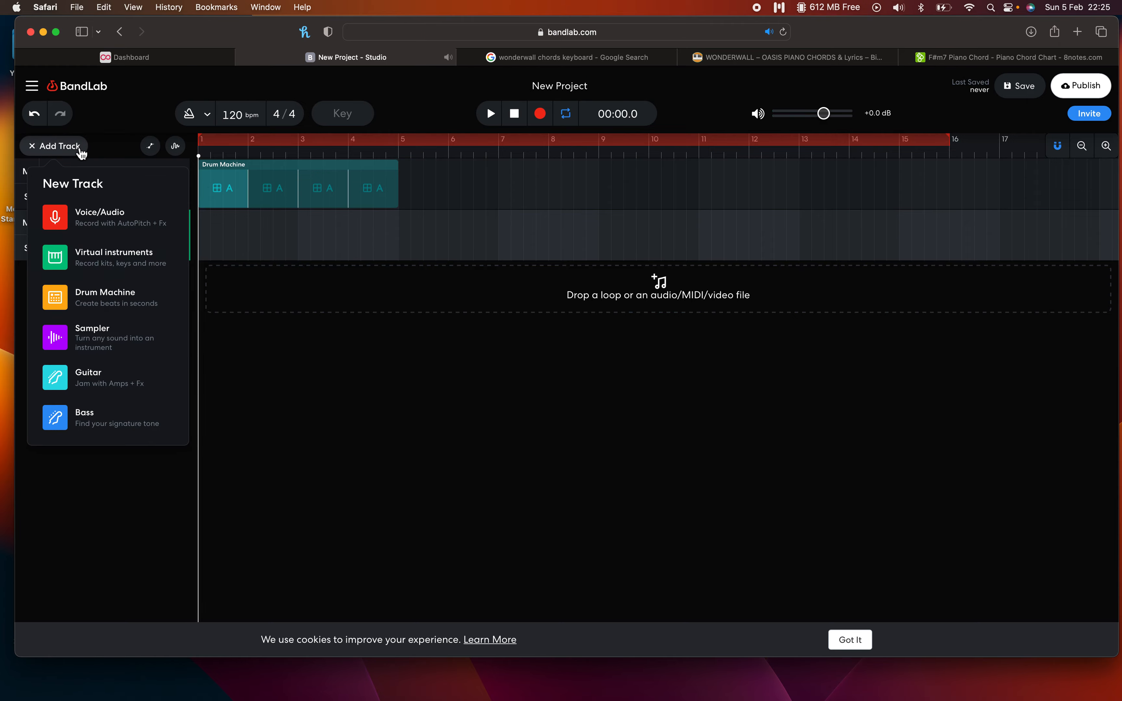
click(242, 245)
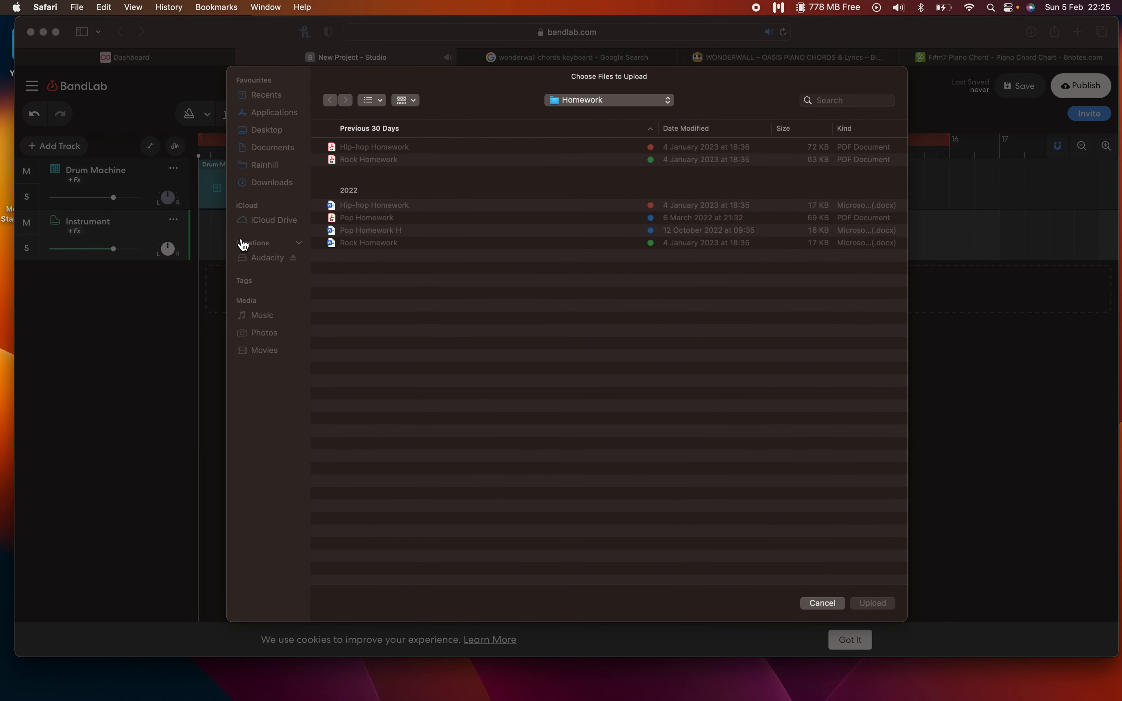
click(822, 604)
Create a four-bar region at the start of the Instrument track and open it in the note editor
right_click(232, 232)
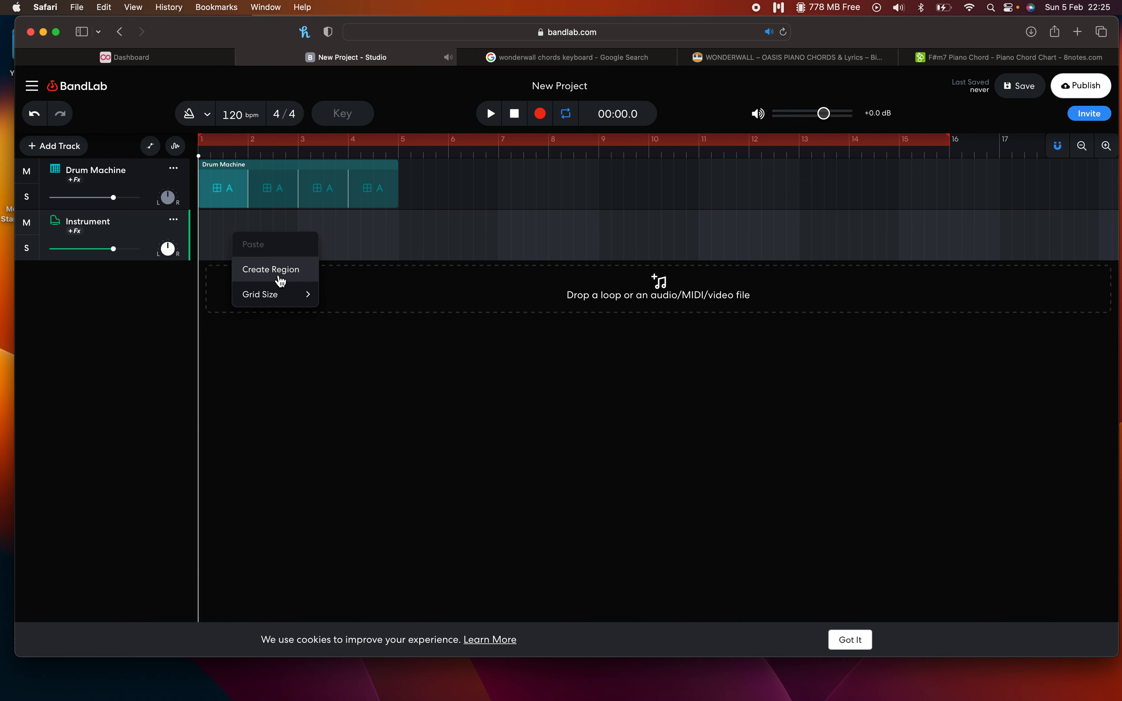
click(274, 281)
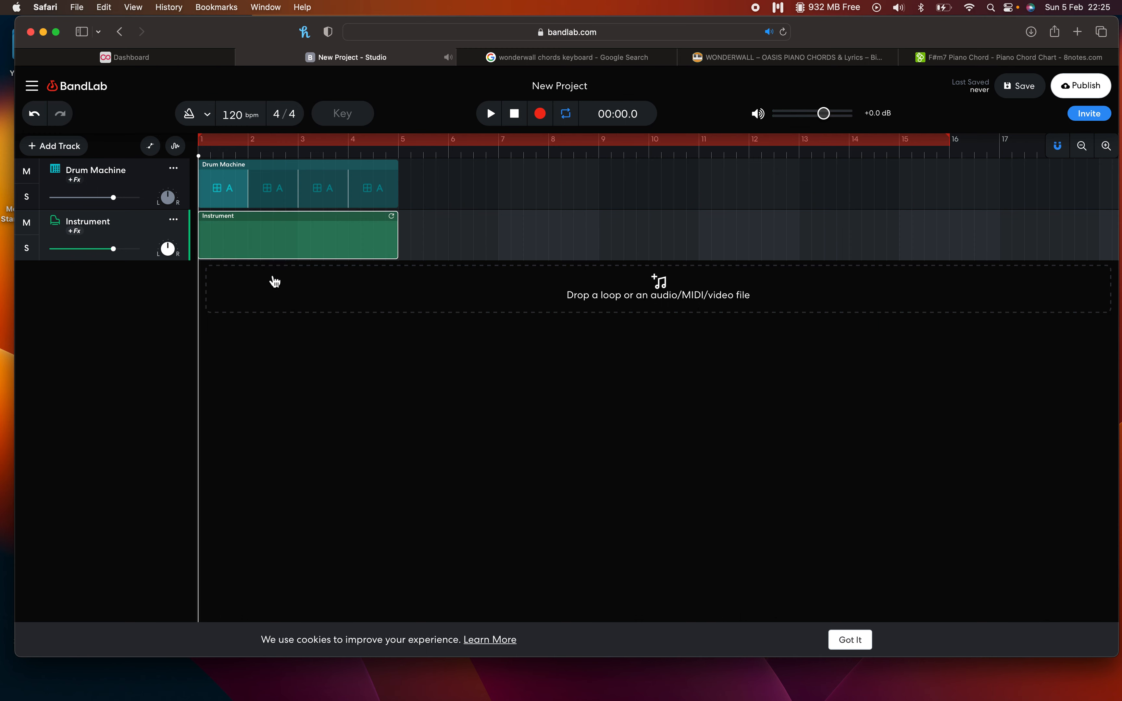
right_click(431, 245)
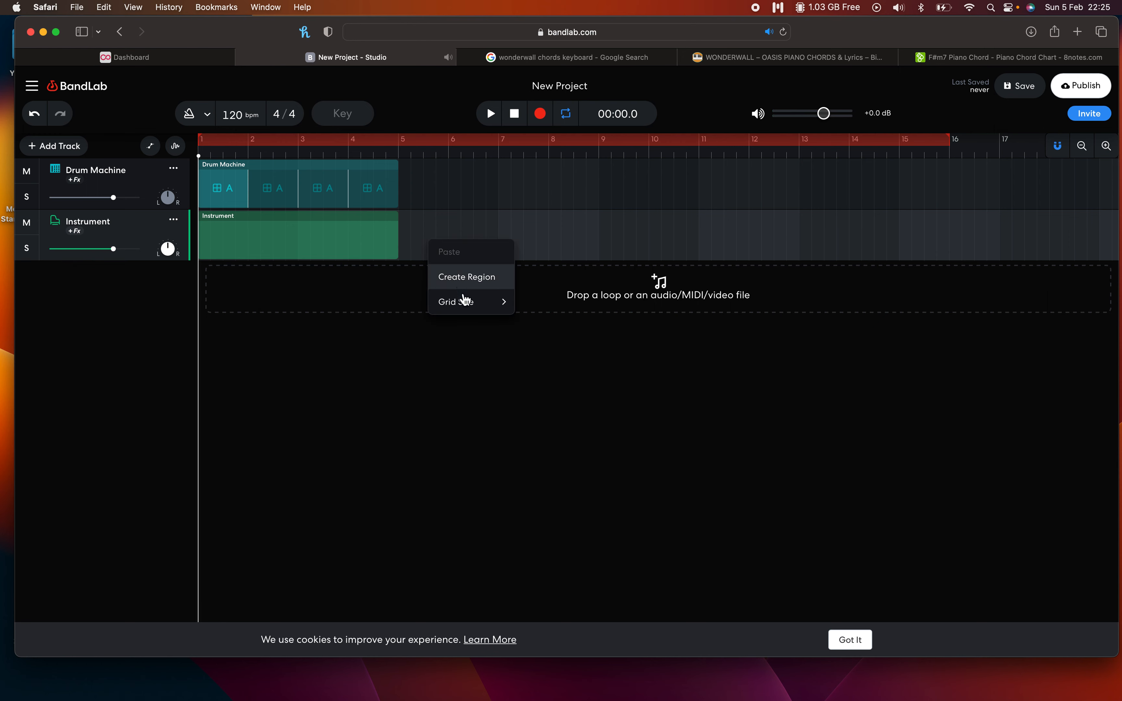
mouse_move(465, 304)
click(396, 367)
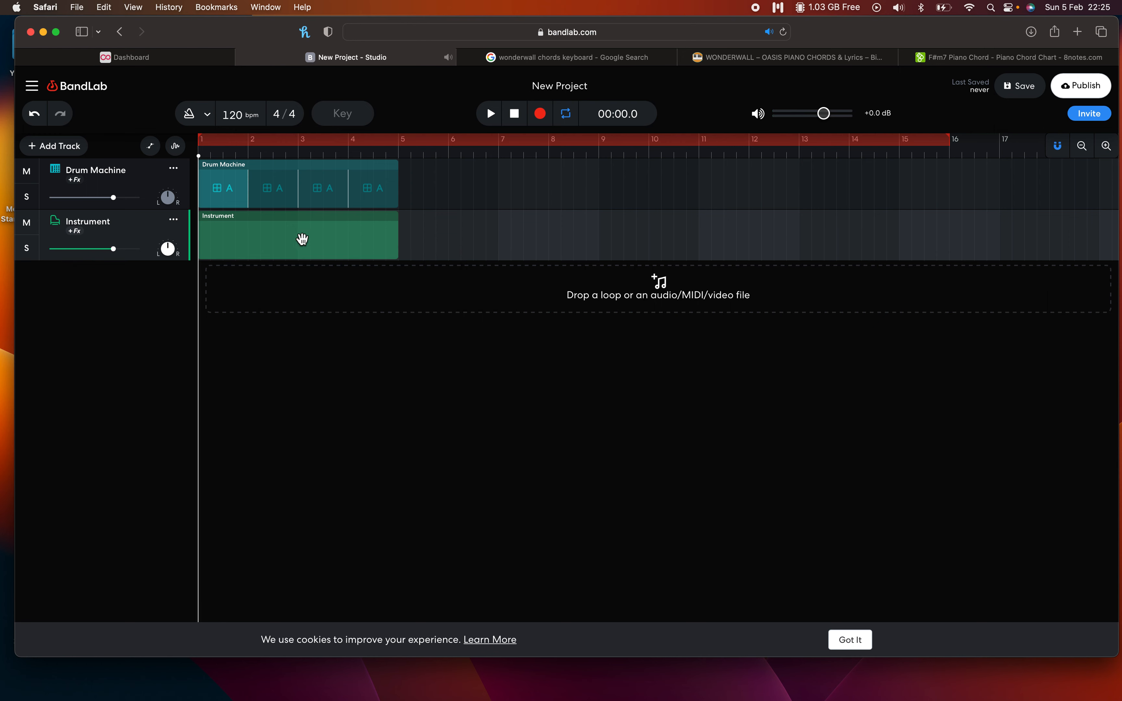
click(288, 238)
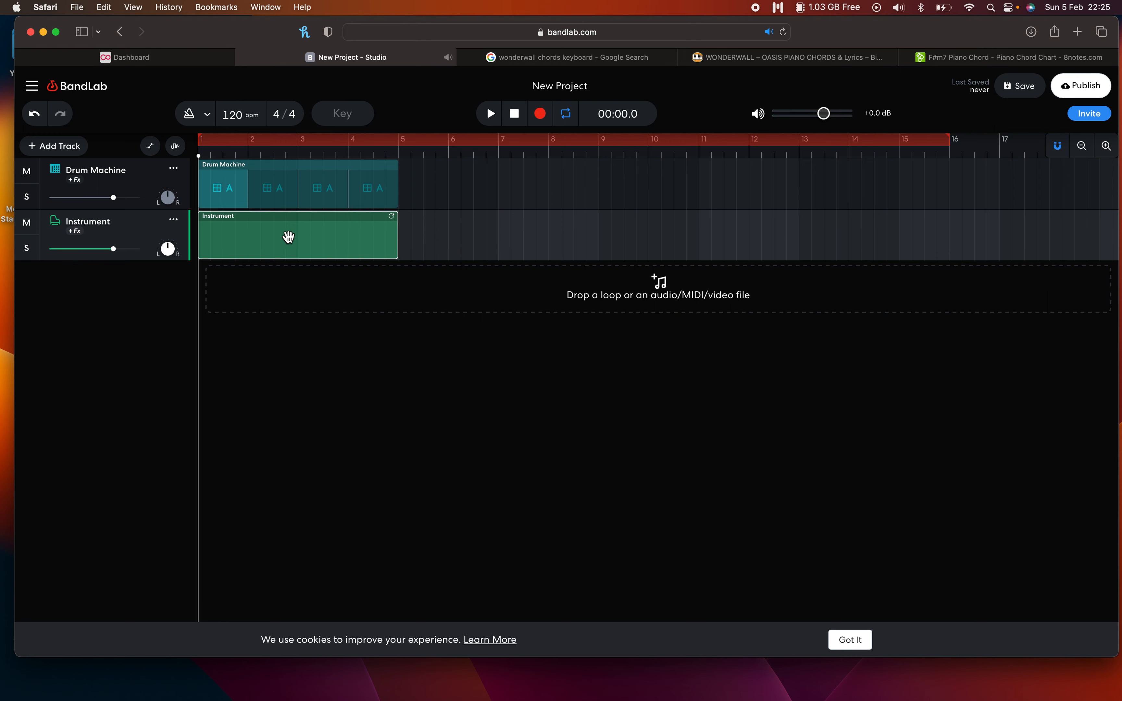
double_click(238, 241)
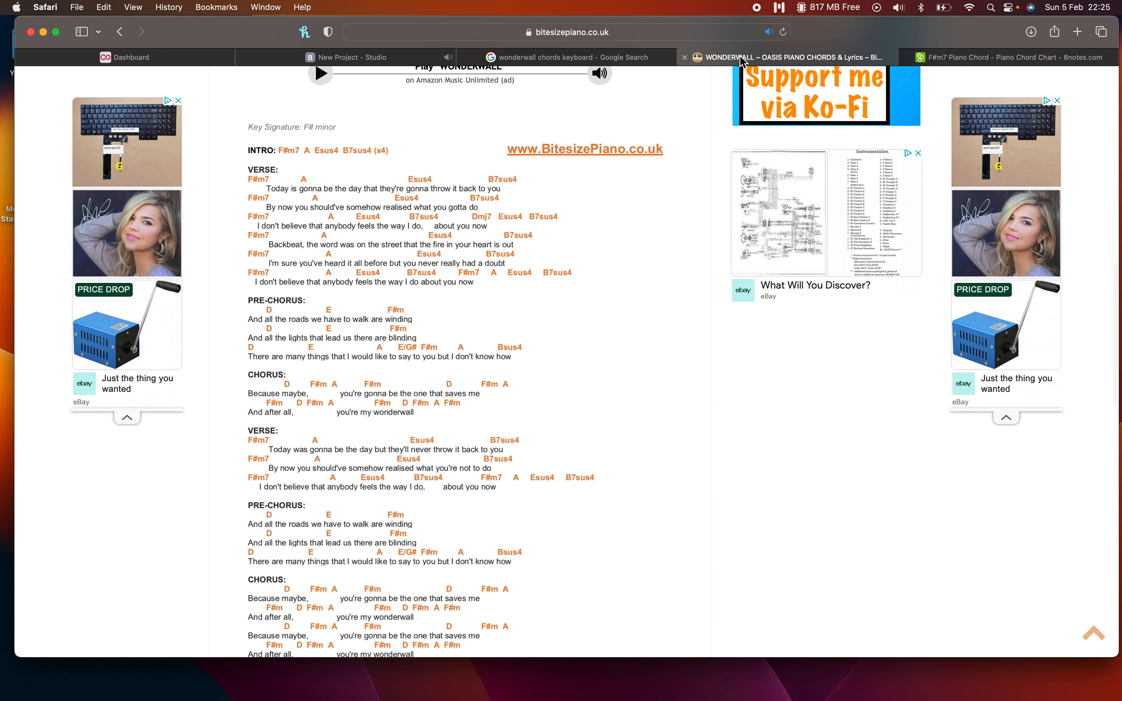
Check the first verse chord on the Wonderwall sheet against the F#m7 root-position diagram on 8notes, returning to the BandLab project
click(743, 58)
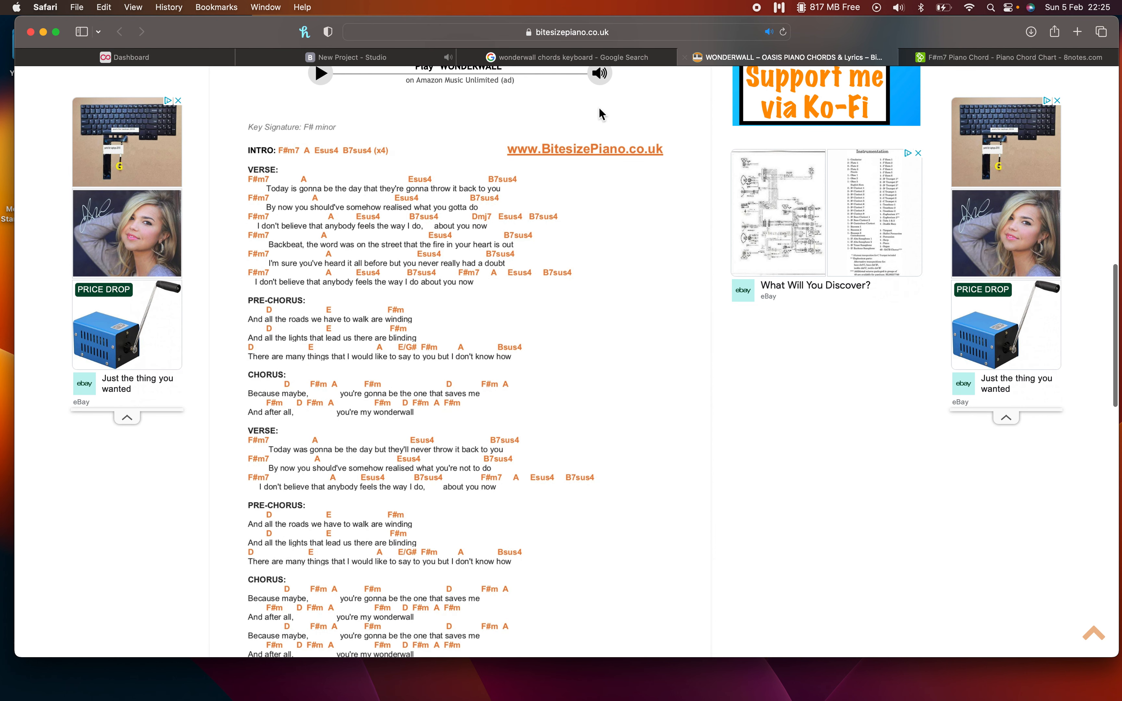
click(1040, 61)
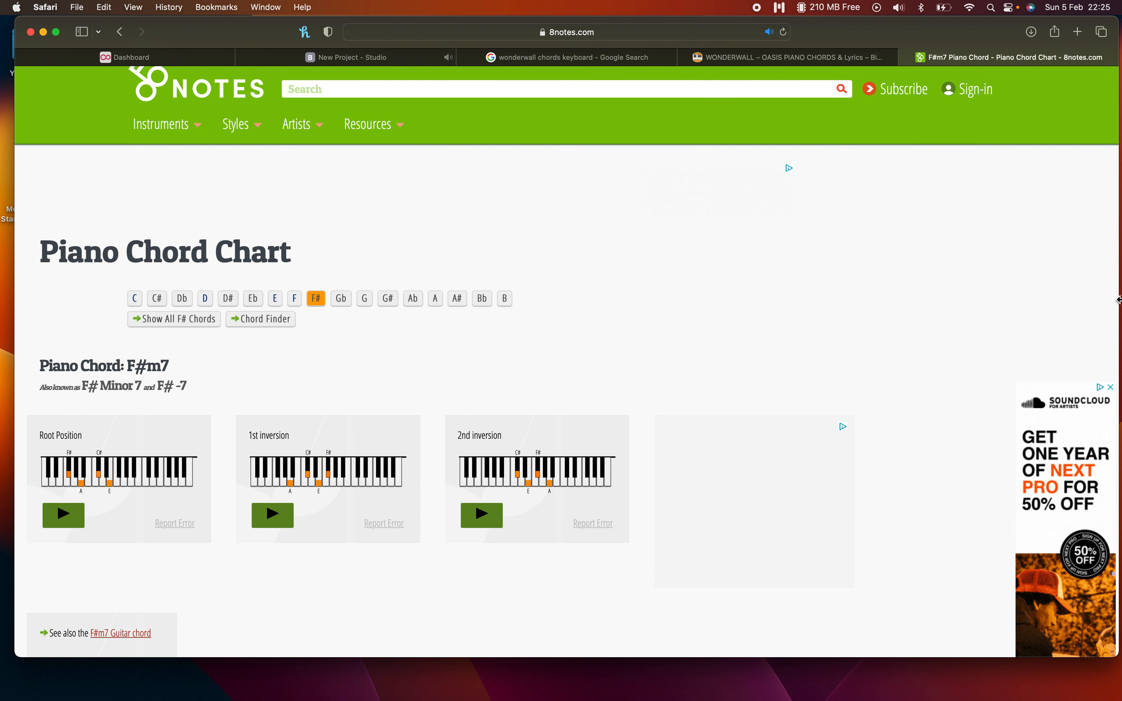
click(391, 57)
click(966, 60)
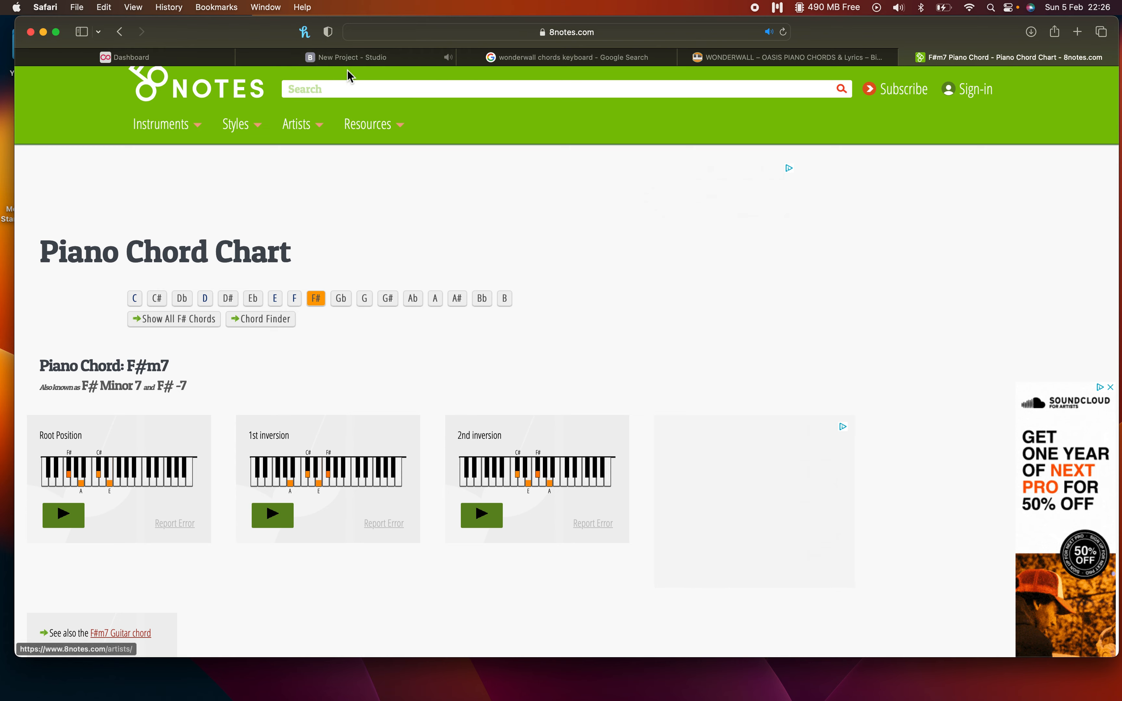
click(350, 60)
Draw F#3 and A3 notes at the start of the Instrument region, following the F#m7 root-position diagram
click(176, 579)
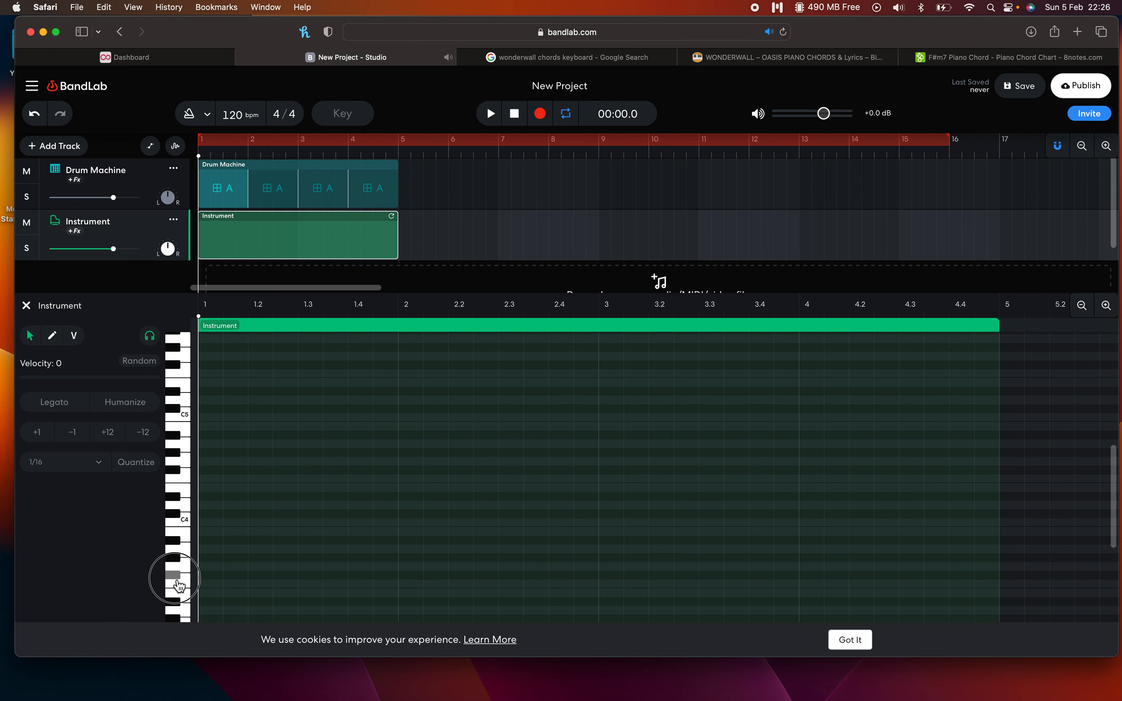
click(52, 335)
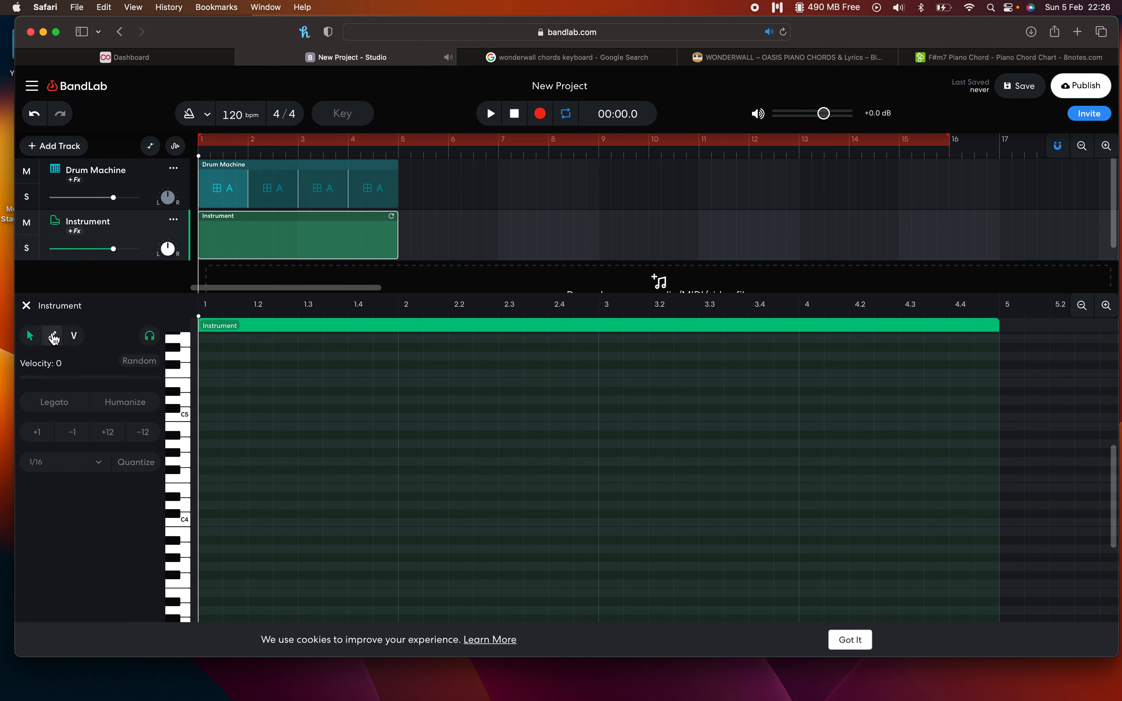
click(204, 575)
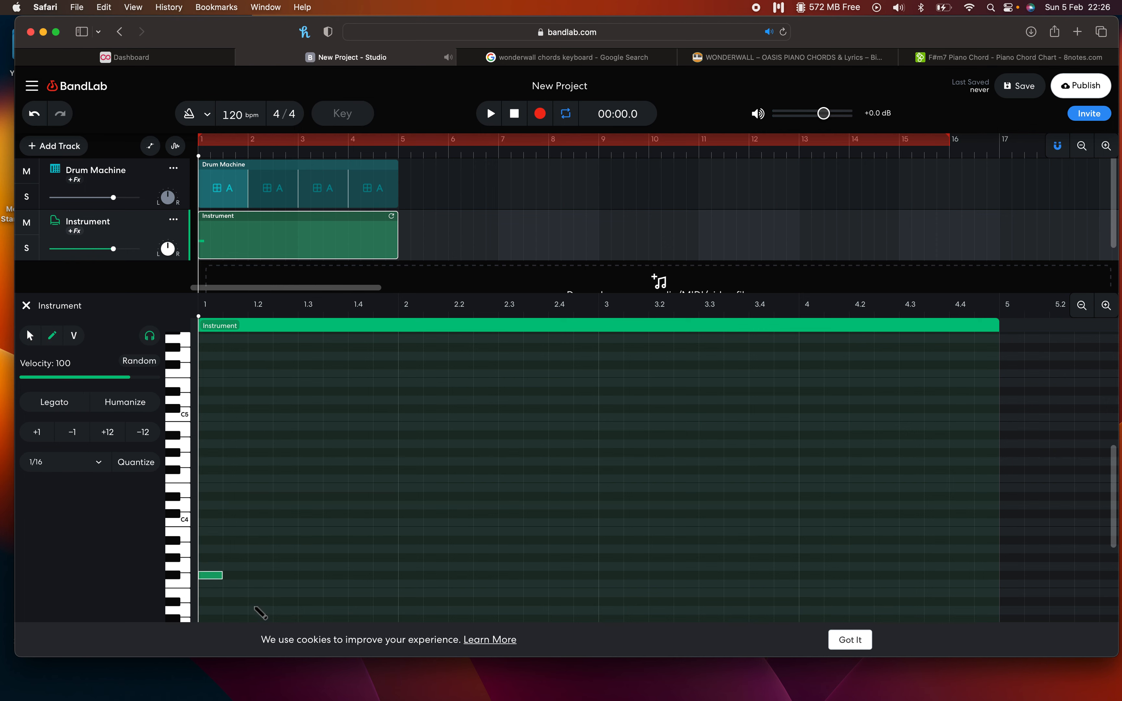
click(998, 55)
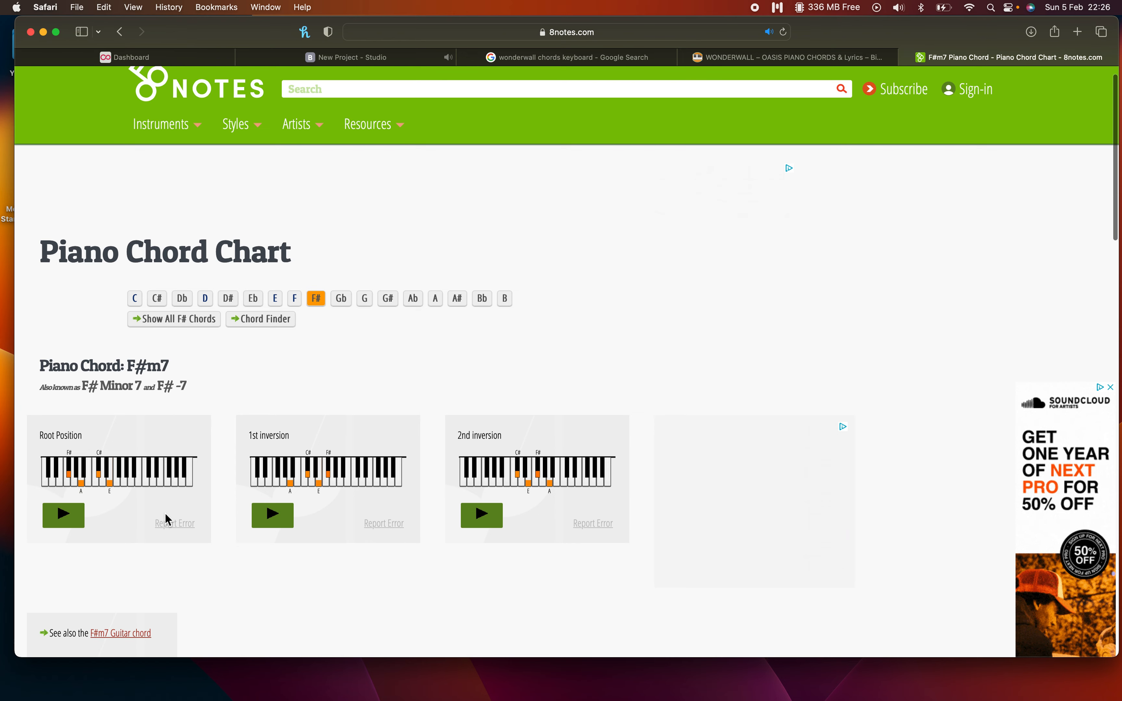
click(384, 69)
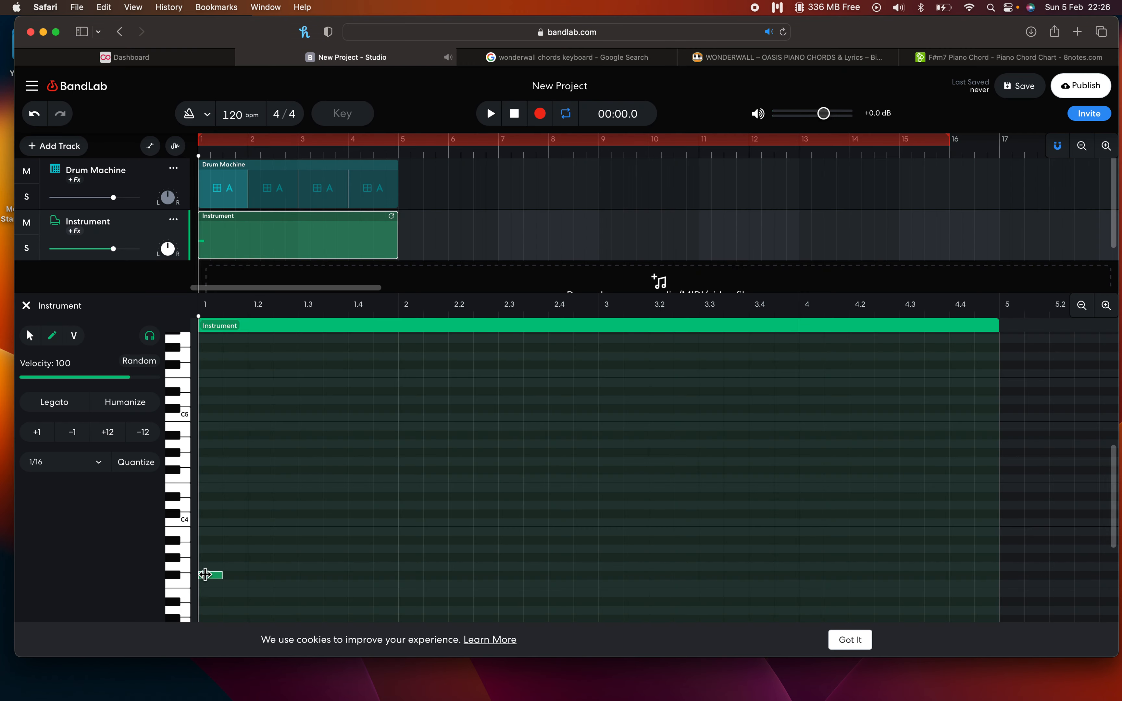
click(210, 549)
Complete the F#m7 chord with C#4 and E4 notes at the start of bar 1, checking each against the chart
click(944, 57)
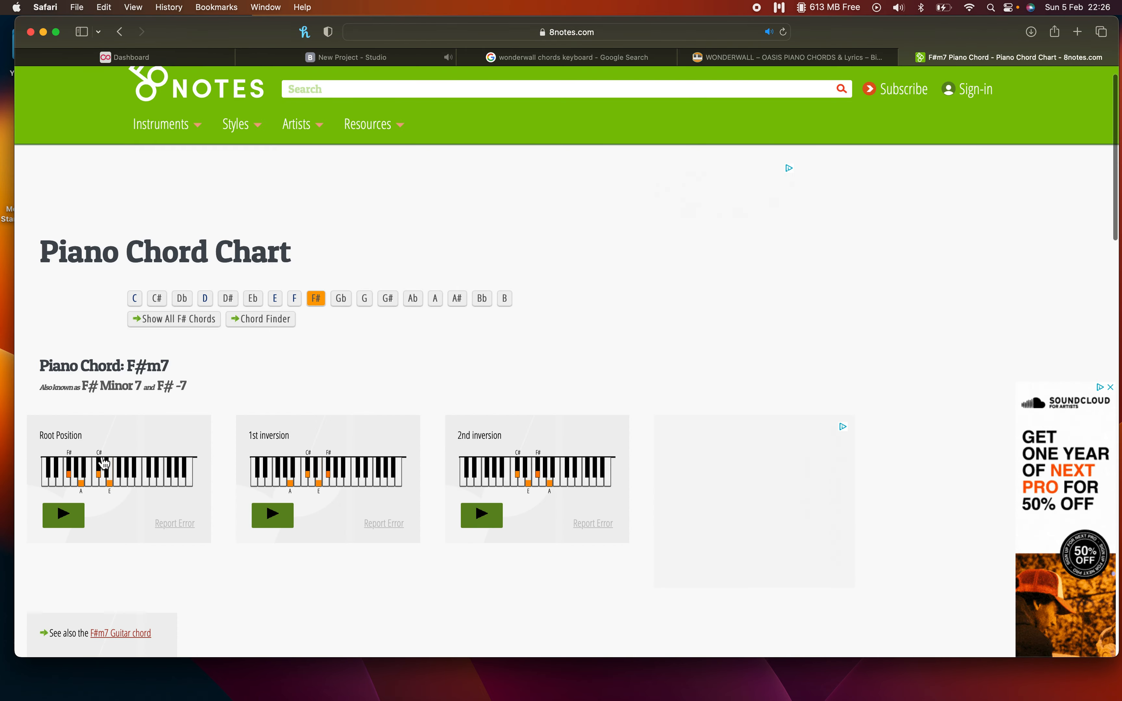
click(369, 59)
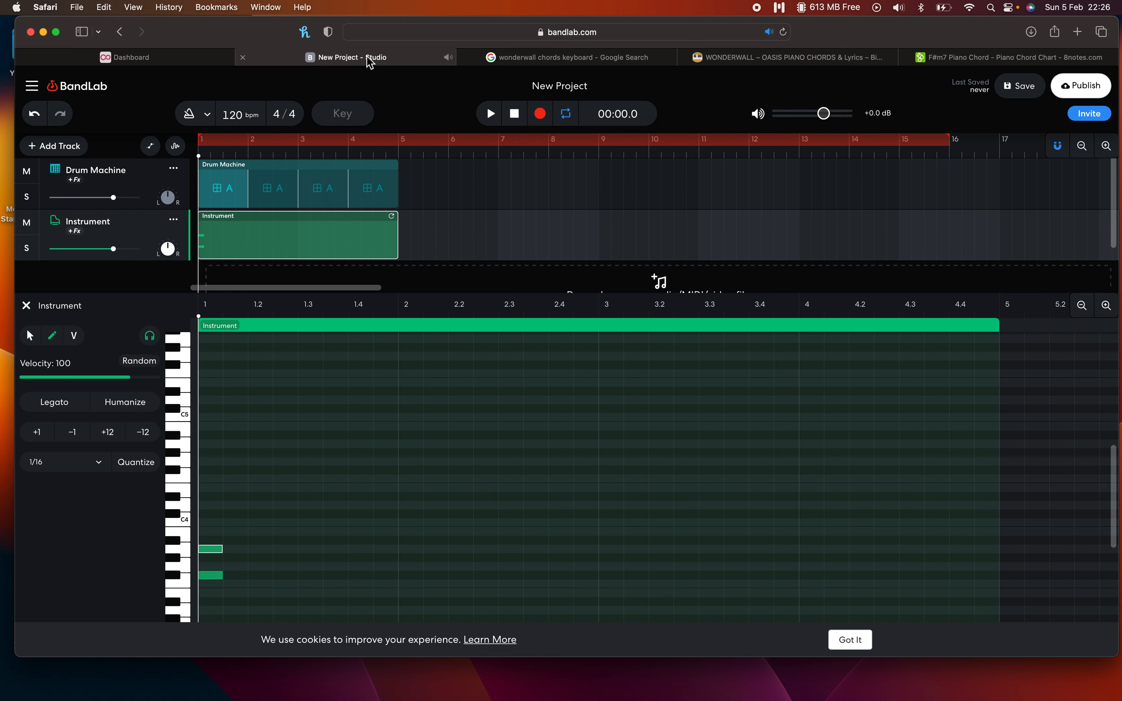
click(214, 515)
click(949, 63)
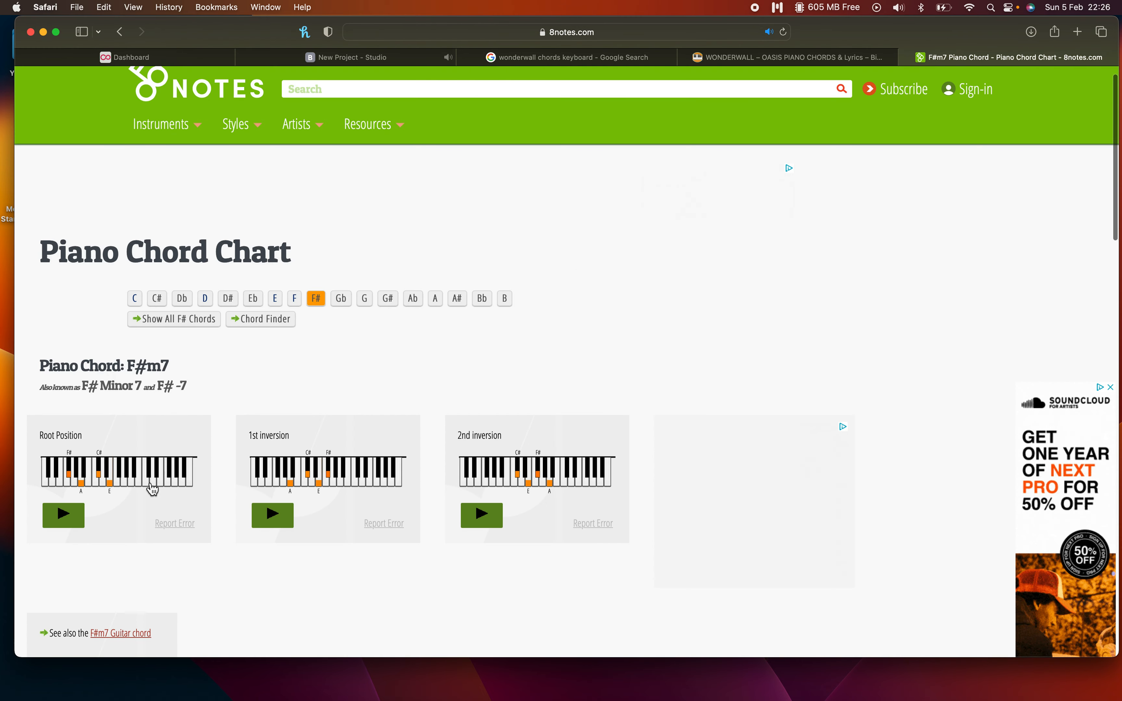
click(346, 59)
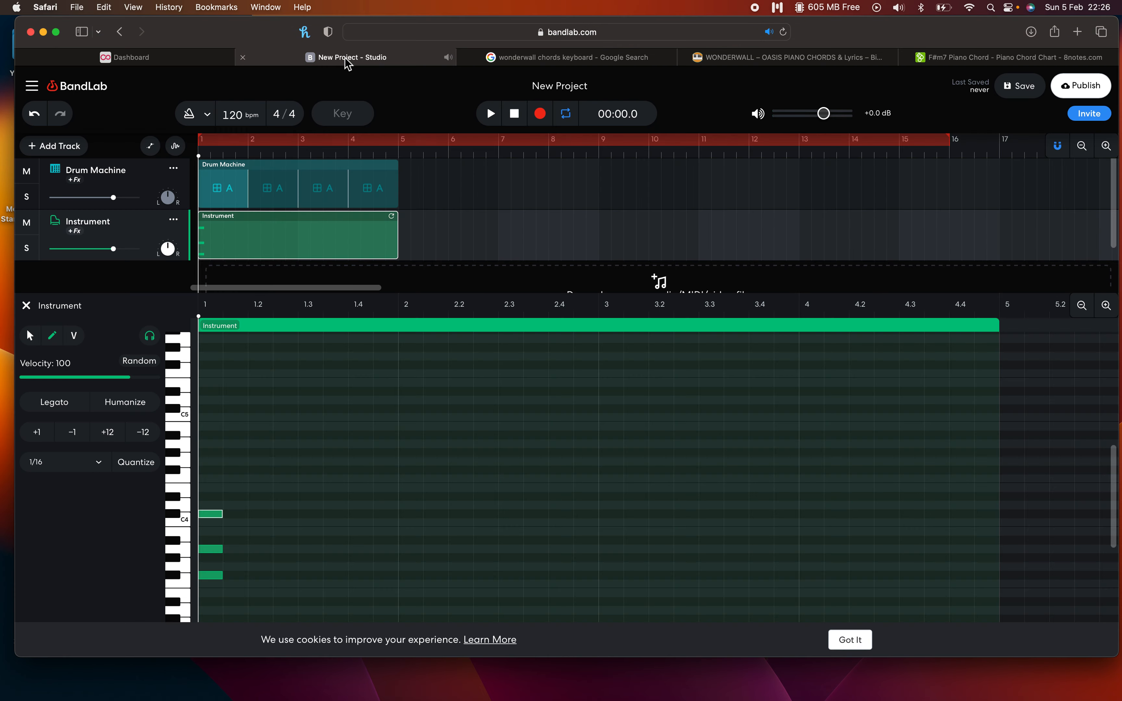
click(209, 489)
Solo the Instrument track and play back the drawn chord briefly
click(33, 253)
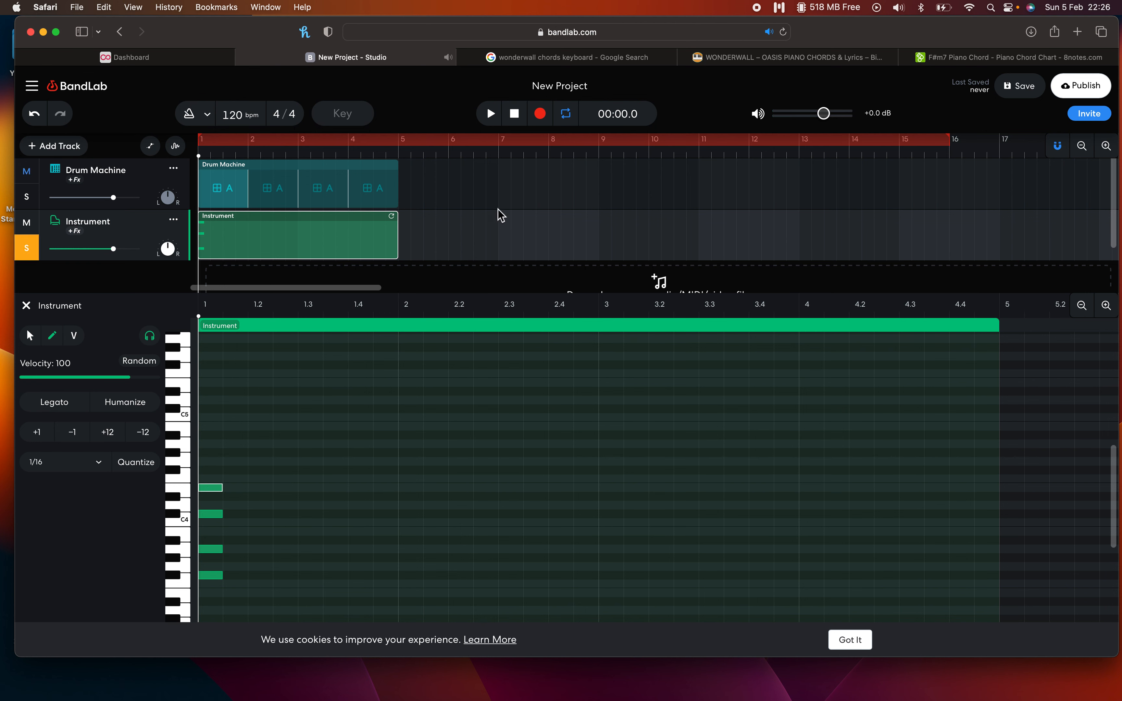
click(492, 115)
click(495, 118)
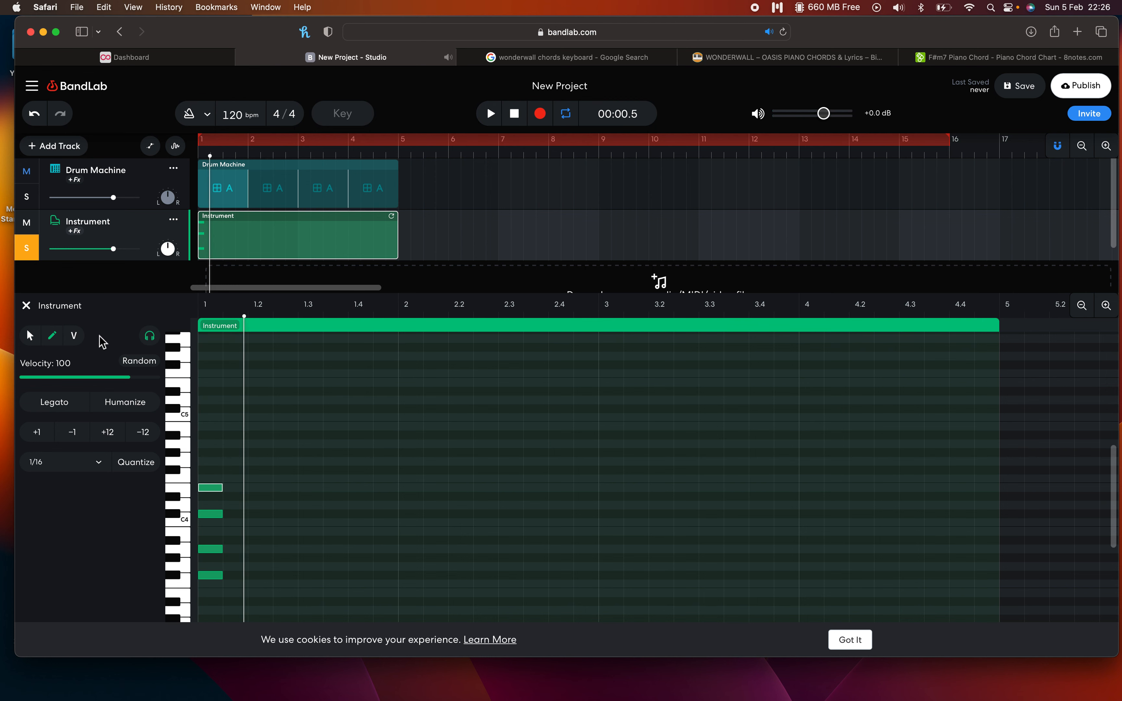
Extend all four chord notes to two beats, ending at position 1.3
click(30, 335)
mouse_move(262, 587)
mouse_down()
mouse_move(210, 483)
mouse_move(297, 498)
mouse_up()
click(338, 523)
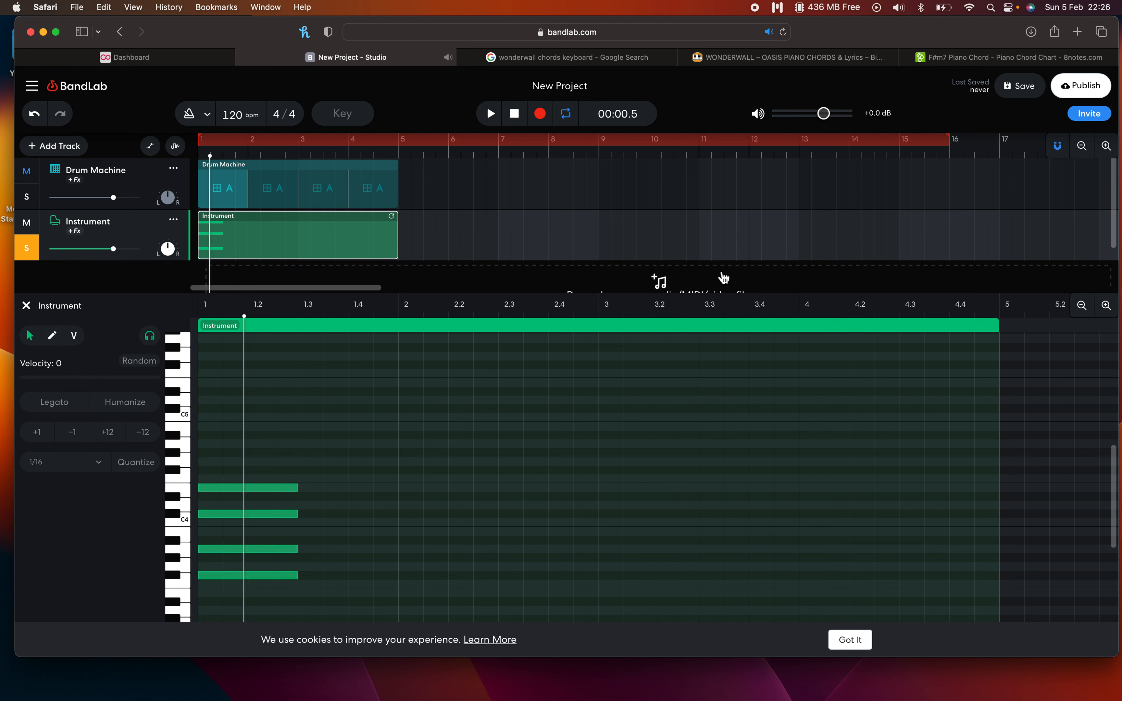
Recheck the F#m7 root-position diagram on 8notes and audition the chord's A3 note in the BandLab note editor
click(983, 59)
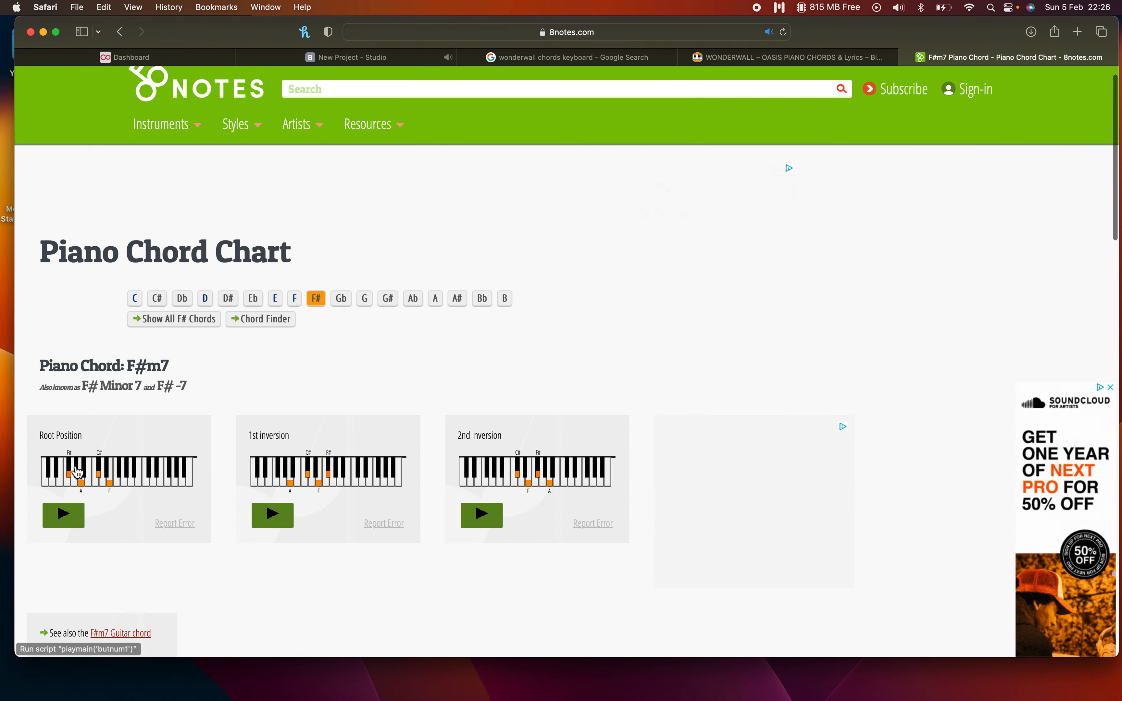
click(378, 58)
click(228, 549)
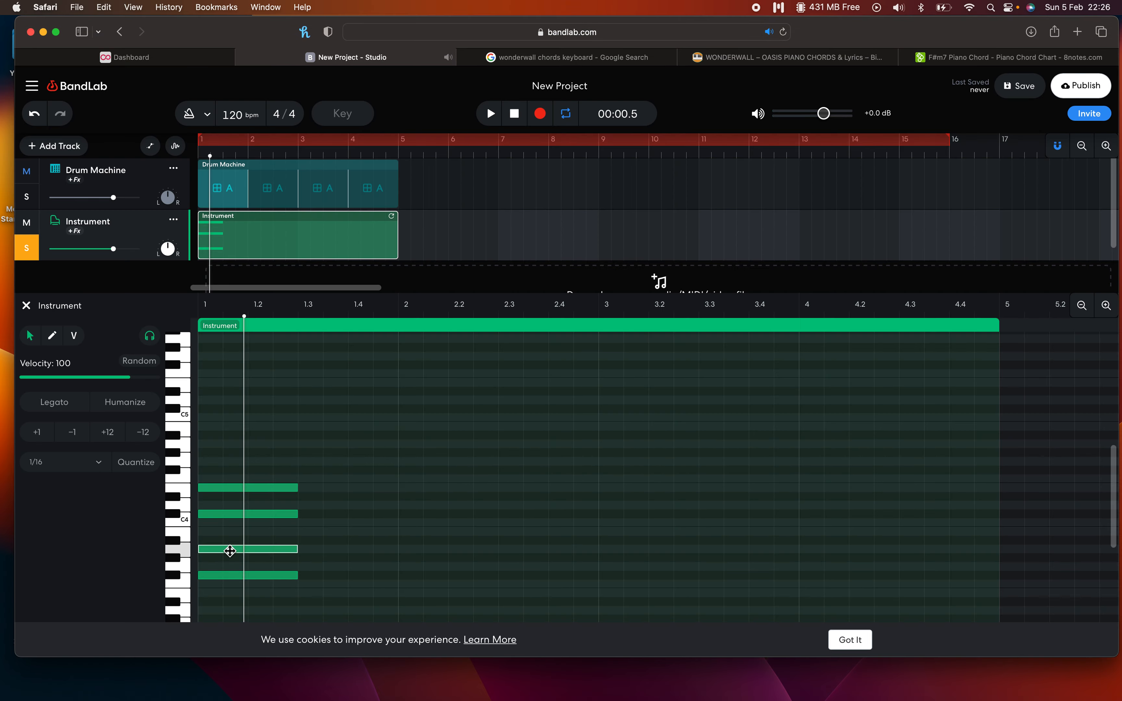
mouse_move(223, 551)
mouse_down()
mouse_move(225, 448)
mouse_move(225, 551)
mouse_up()
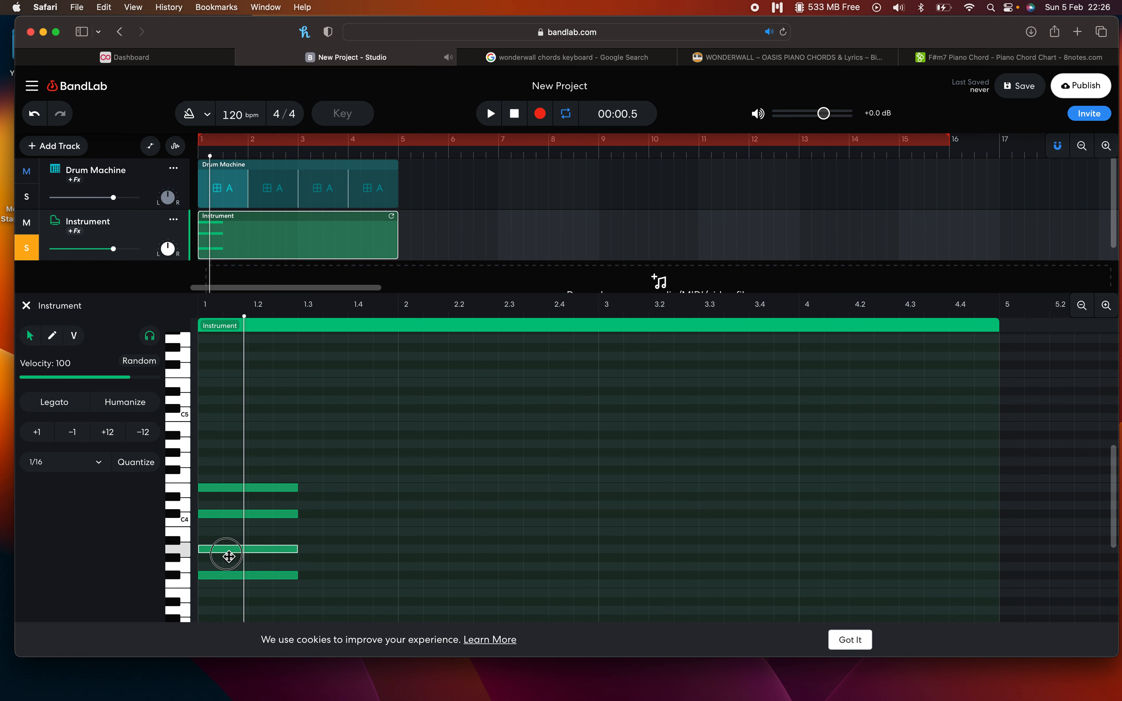
Move the chord's top note from E4 up to F5
click(220, 488)
drag(220, 488, 219, 384)
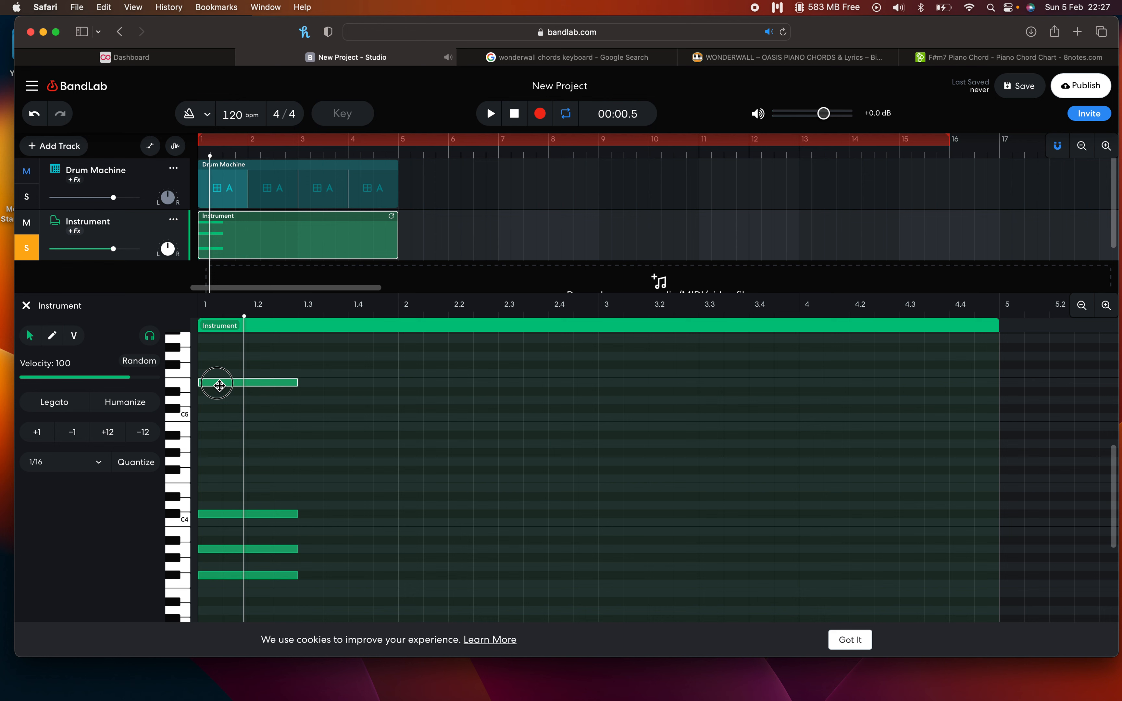
drag(219, 385, 218, 376)
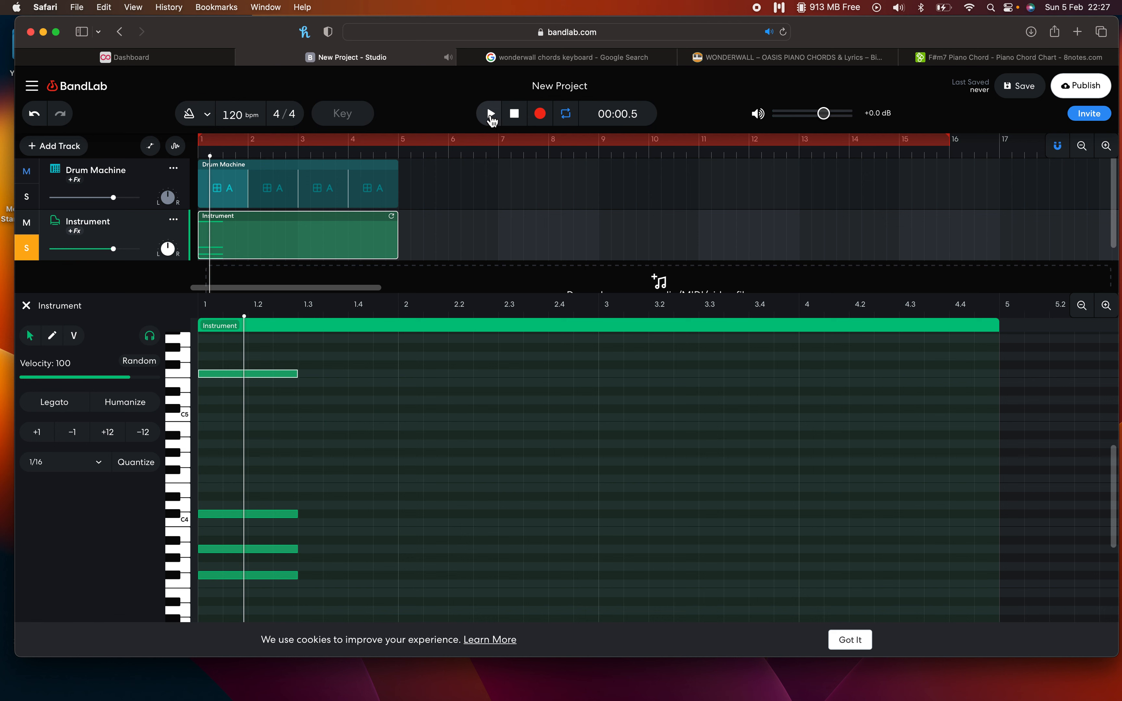
Play the chord briefly and move its top note from F5 back down to E4
click(492, 114)
click(492, 114)
drag(221, 374, 218, 491)
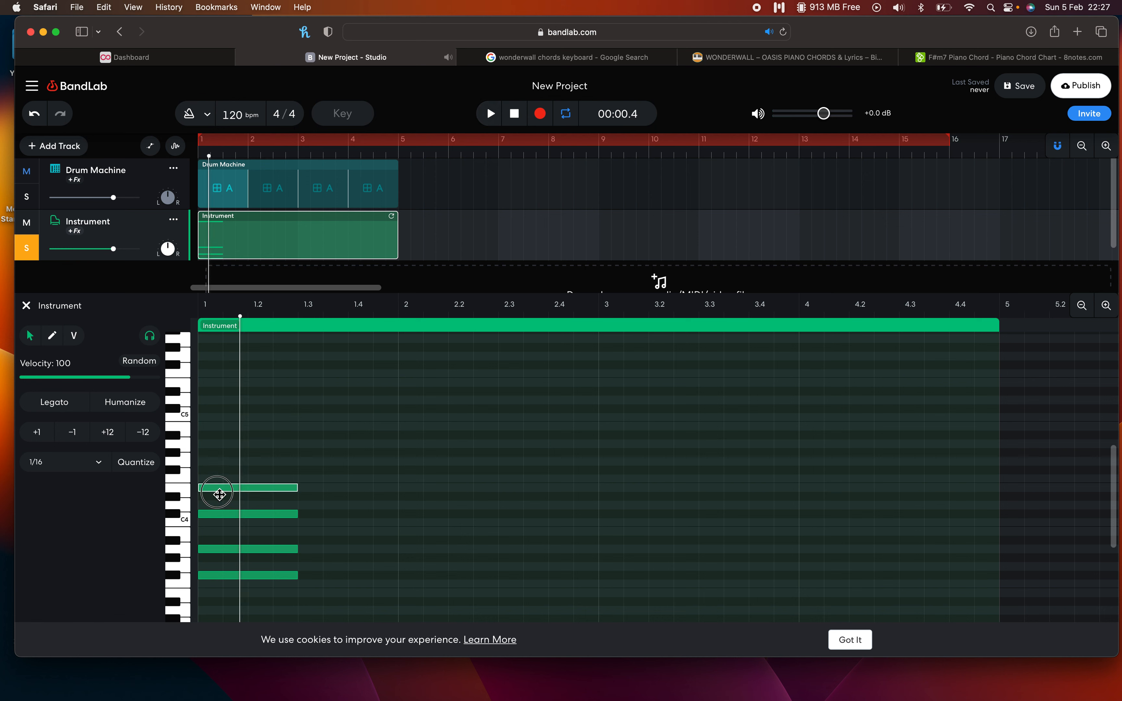
Try all four chord notes one octave higher, play them briefly, and move them back down an octave
drag(325, 588, 221, 433)
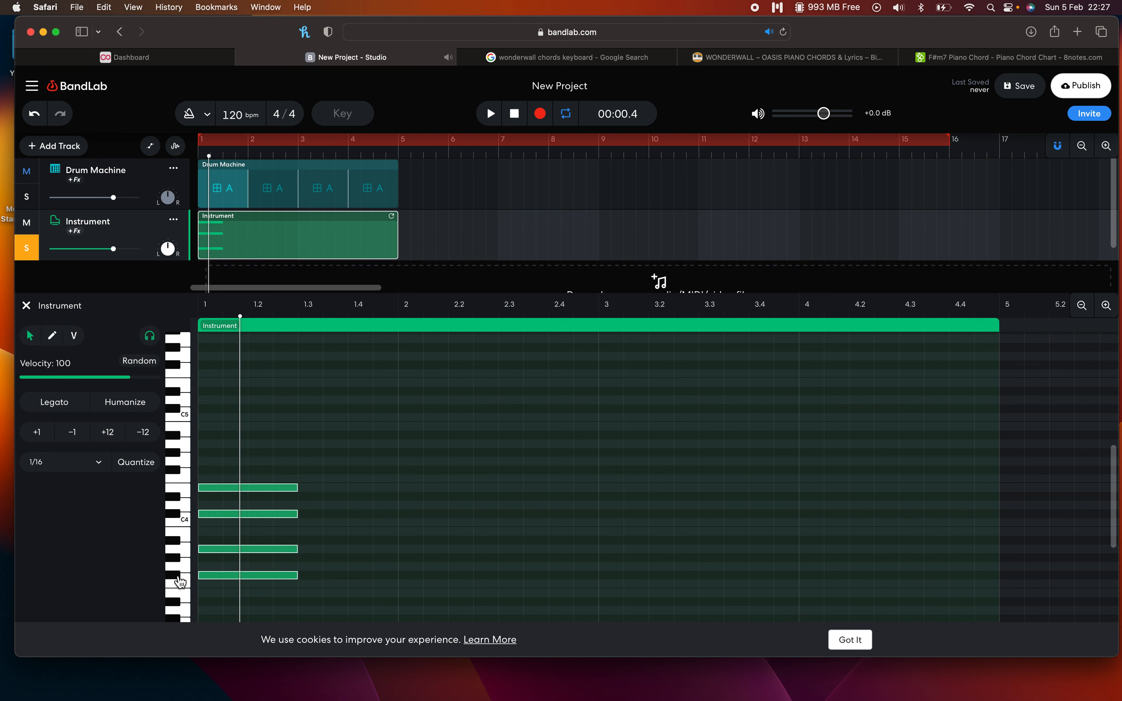
click(212, 577)
drag(213, 577, 214, 477)
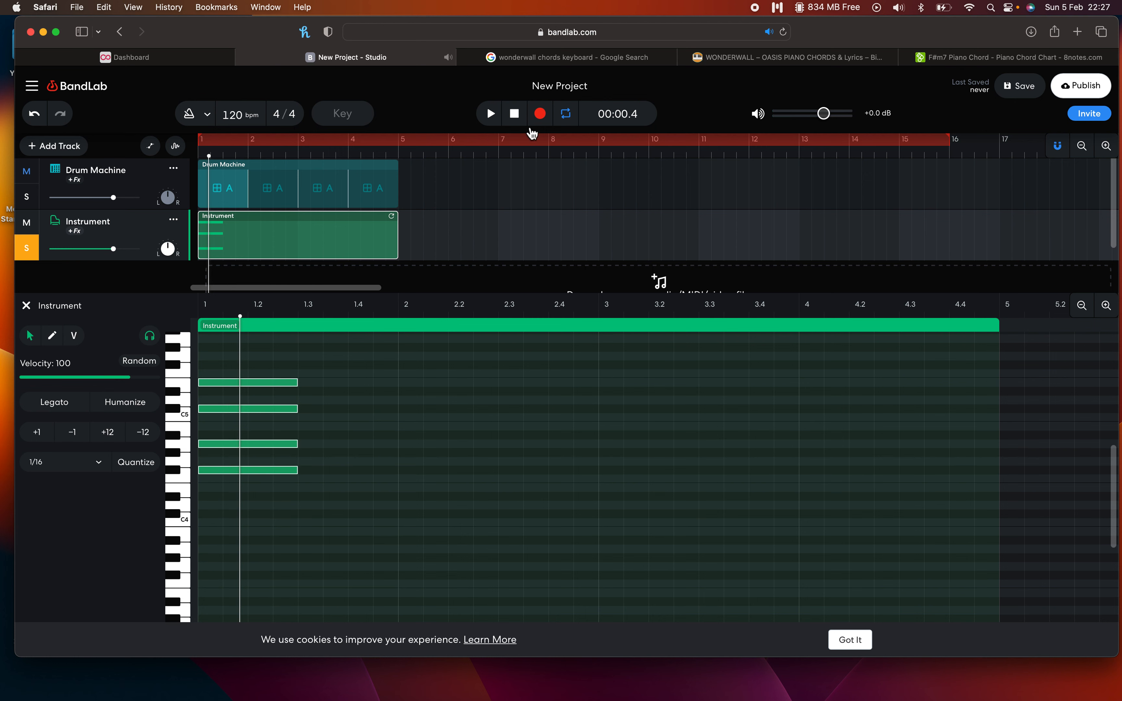
click(491, 115)
click(490, 117)
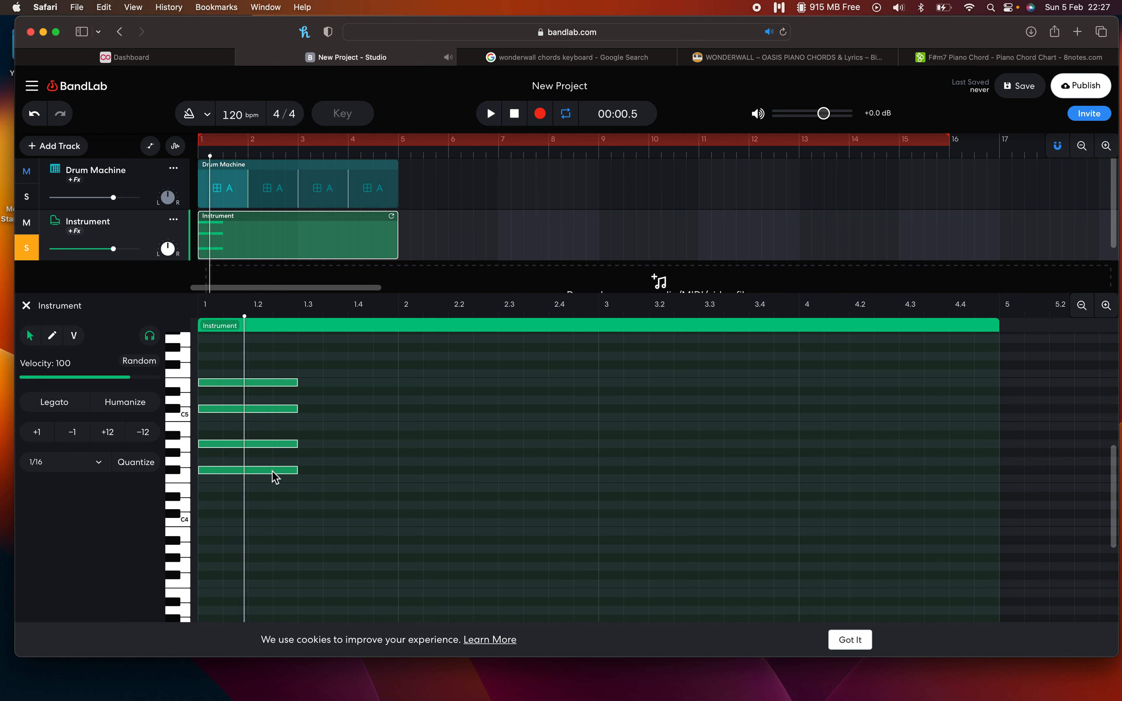
drag(272, 471, 282, 584)
click(341, 476)
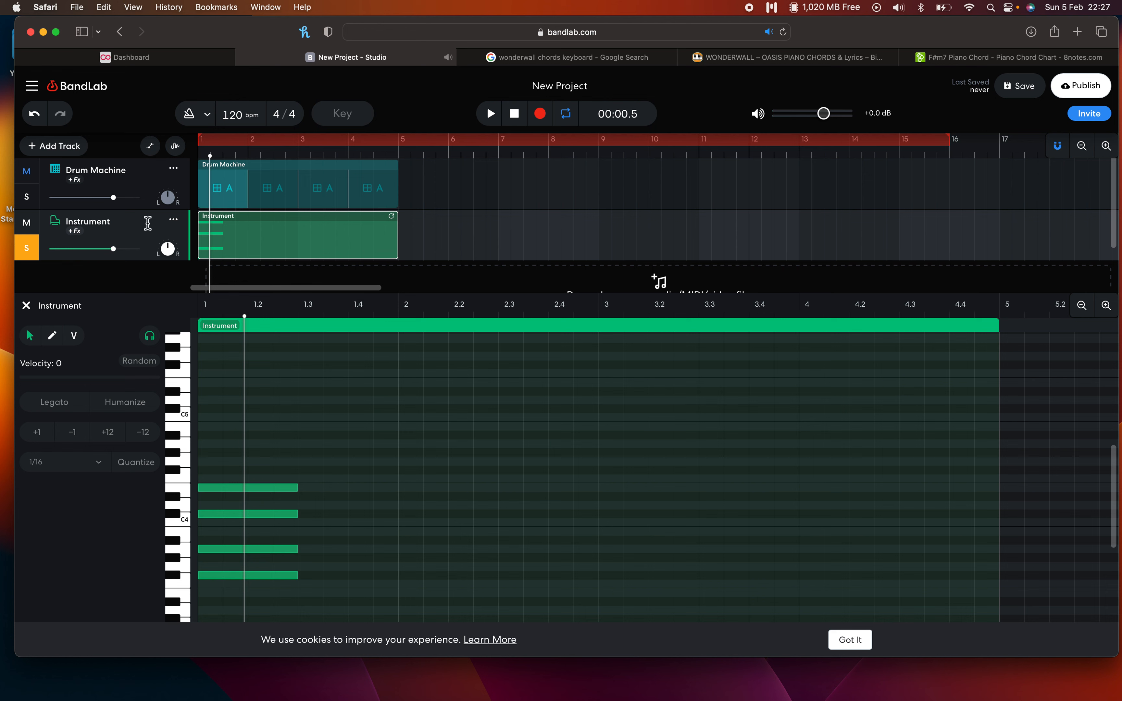
Turn off solo on the Instrument track and play the chord together with the drum beat
click(490, 115)
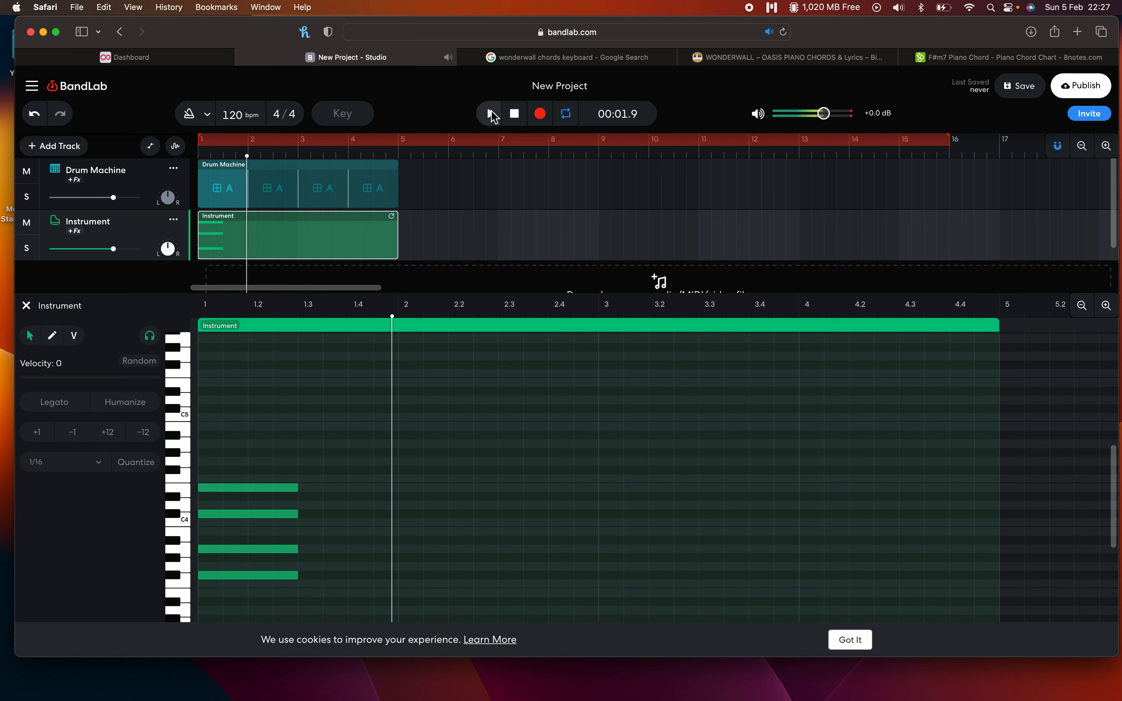
click(491, 115)
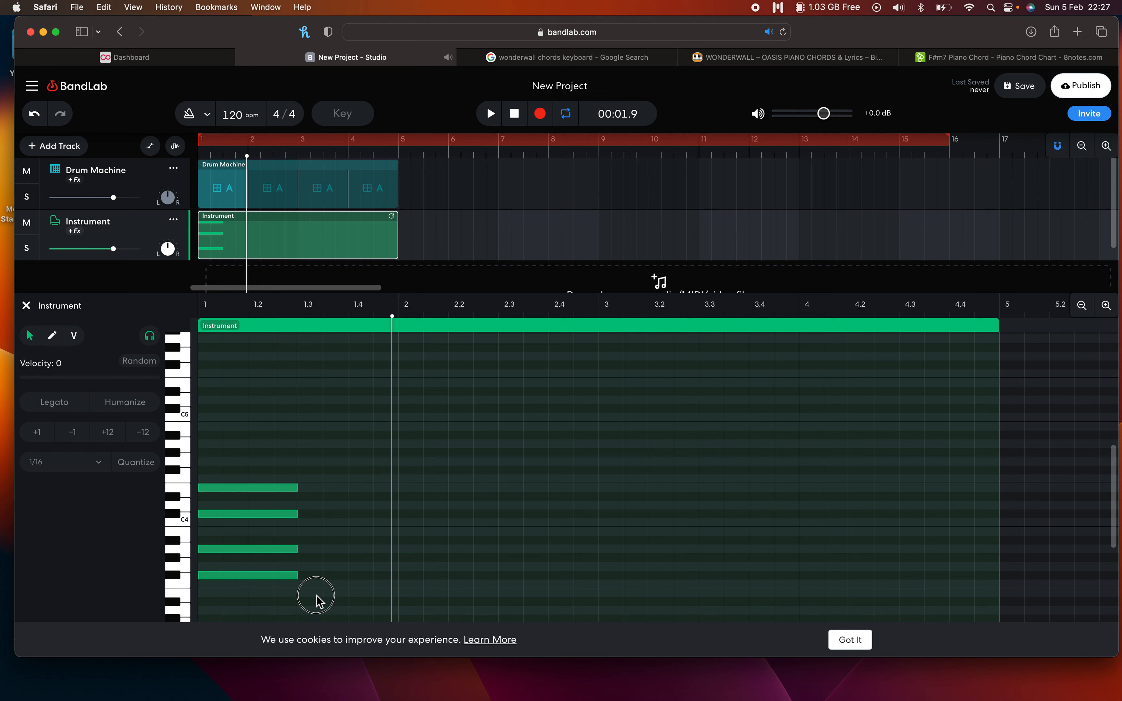
Copy all four notes of the F#m7 chord and paste them at position 1.3
drag(316, 596, 239, 441)
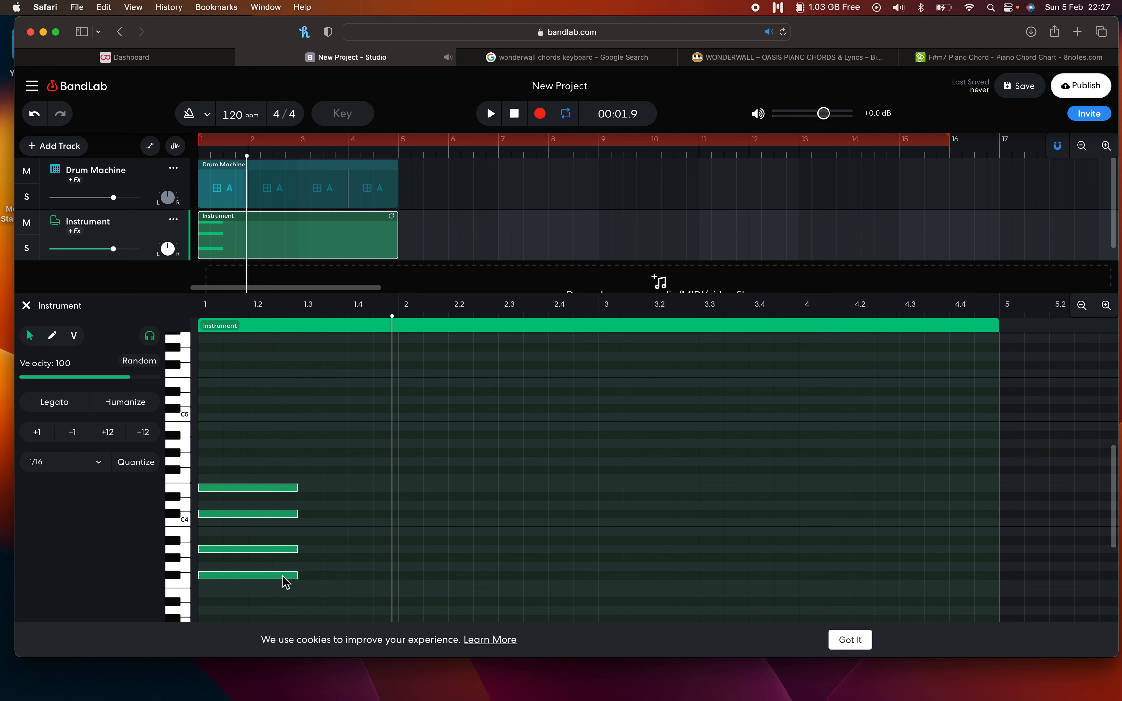
drag(333, 328, 300, 326)
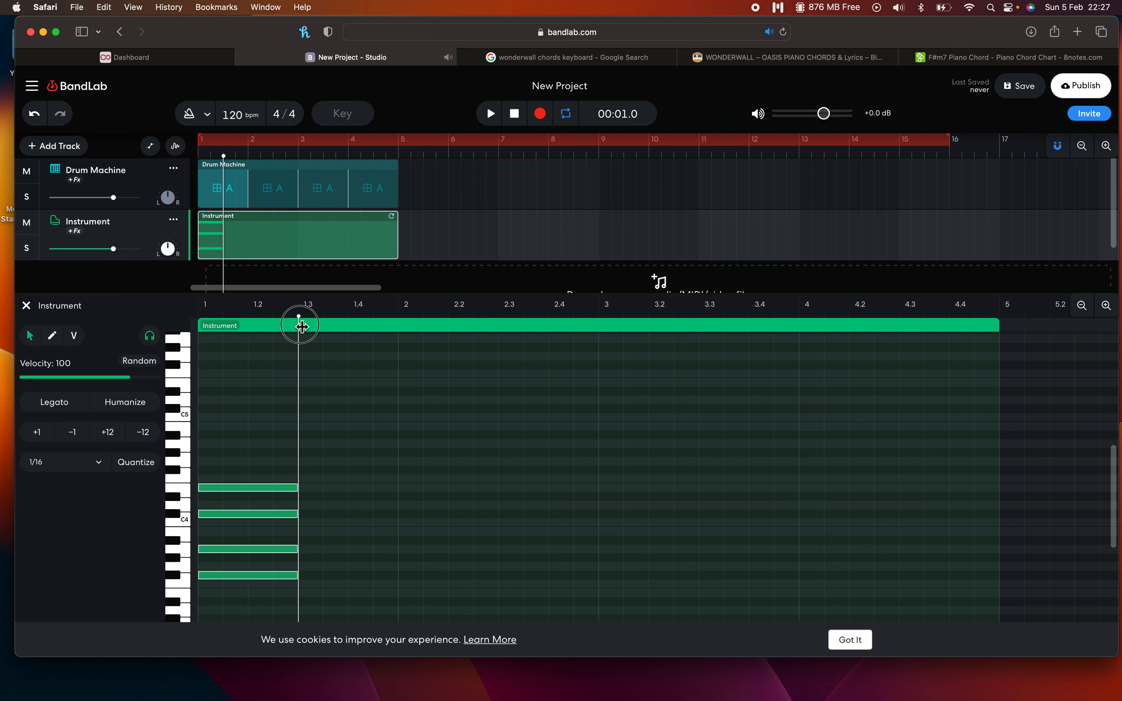
click(355, 552)
drag(353, 597, 241, 446)
click(376, 533)
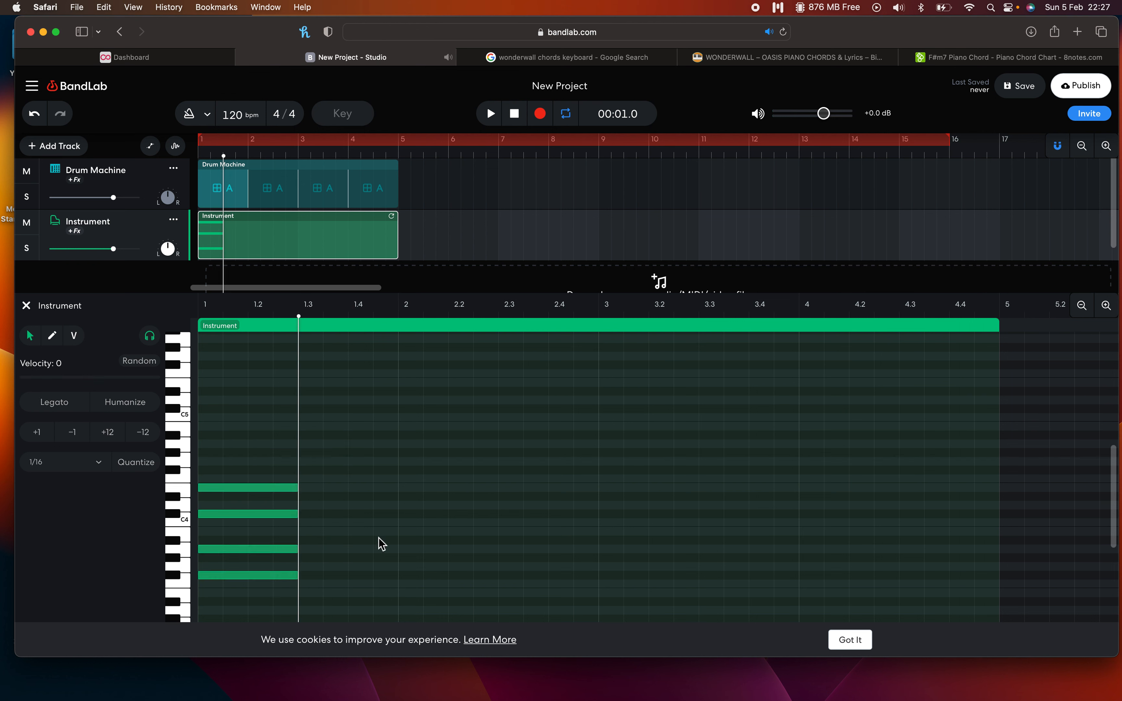
drag(345, 612, 258, 457)
key(super+c)
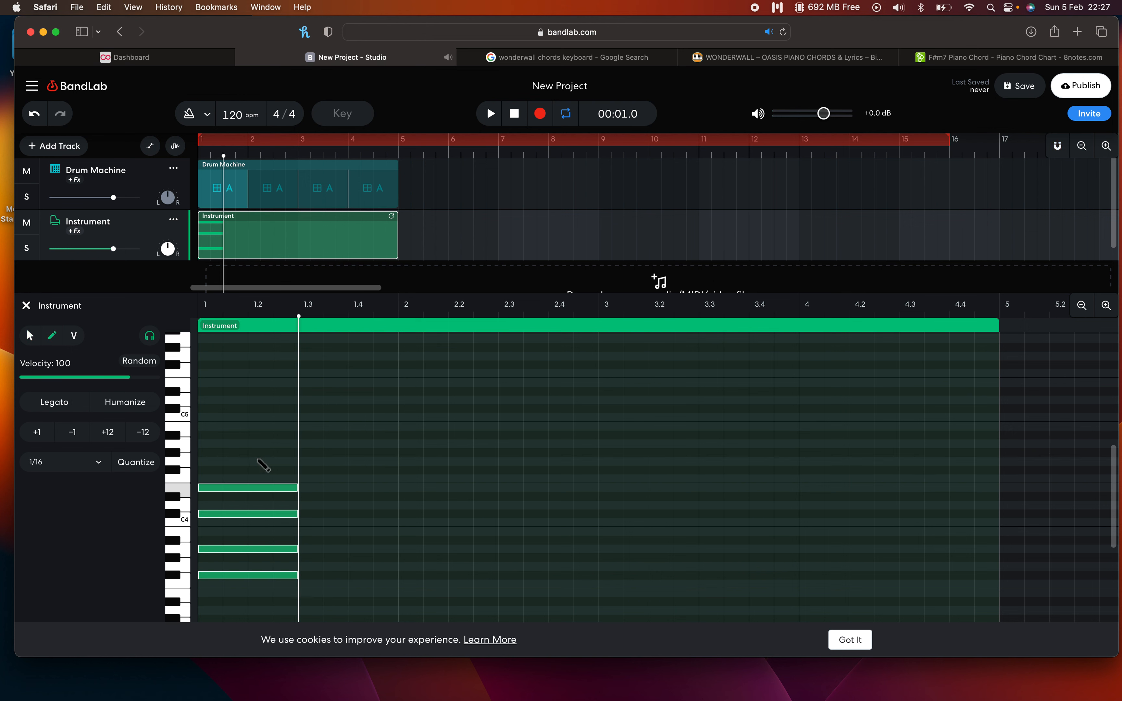
key(super+c)
mouse_move(300, 332)
mouse_down()
mouse_move(257, 333)
mouse_move(327, 333)
mouse_move(254, 334)
mouse_move(298, 333)
mouse_up()
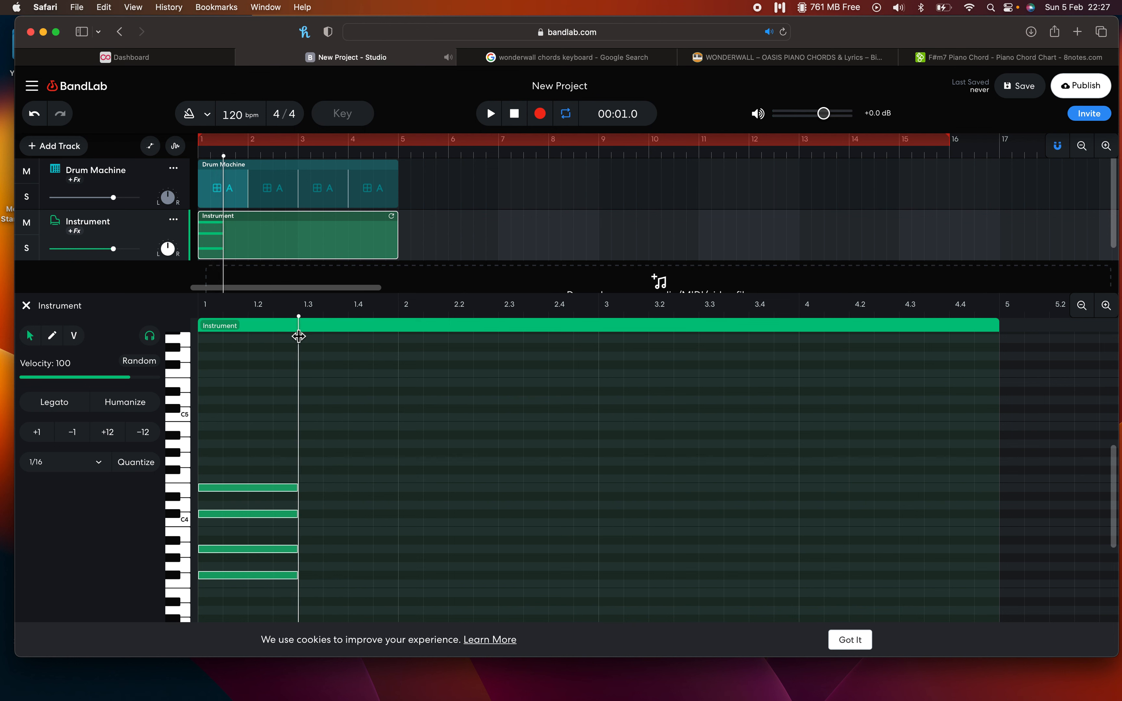
key(super+v)
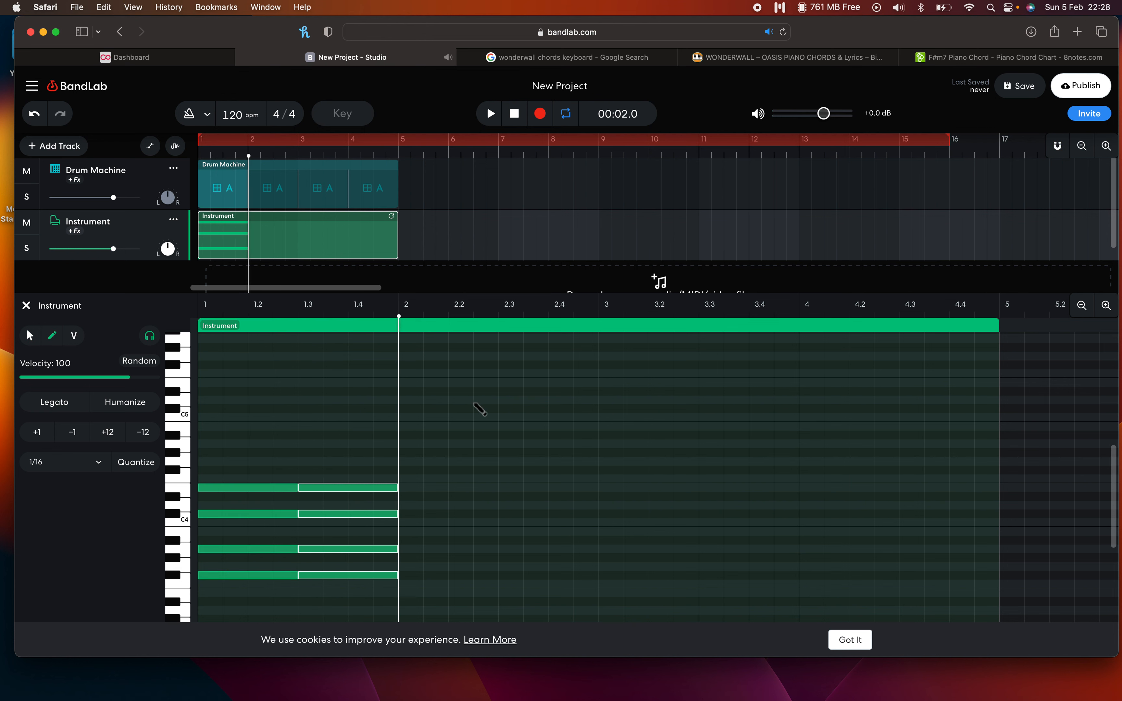
click(366, 436)
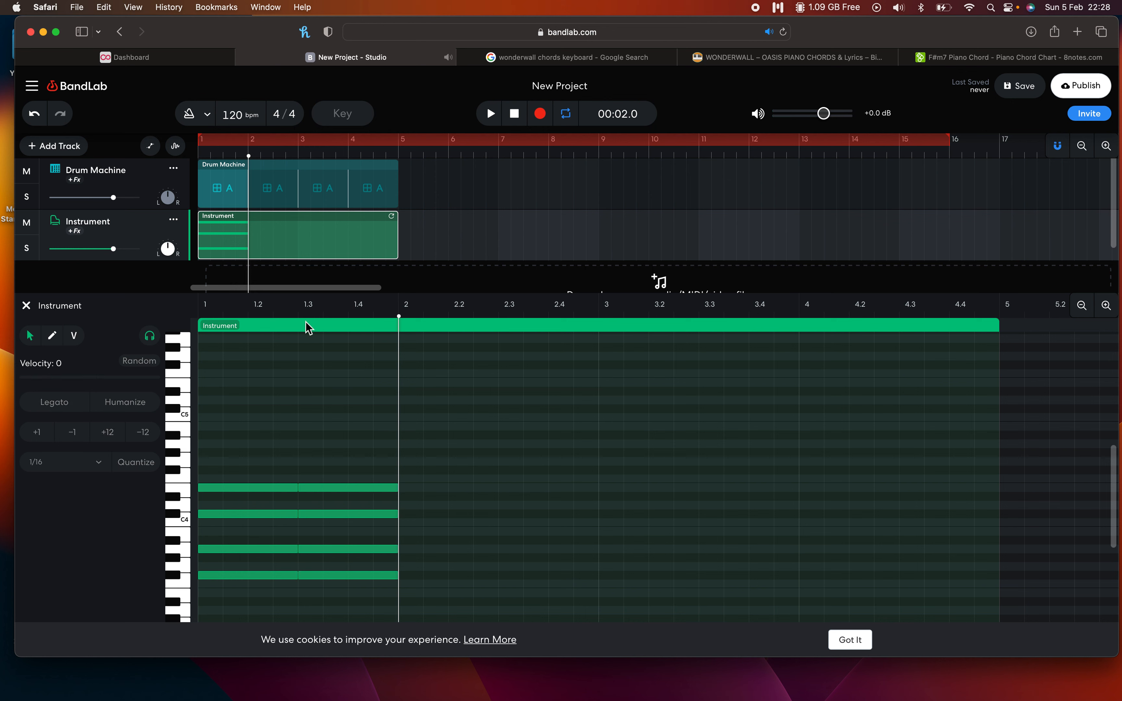
Play the original and pasted chords from the start of the song
key(Return)
key(space)
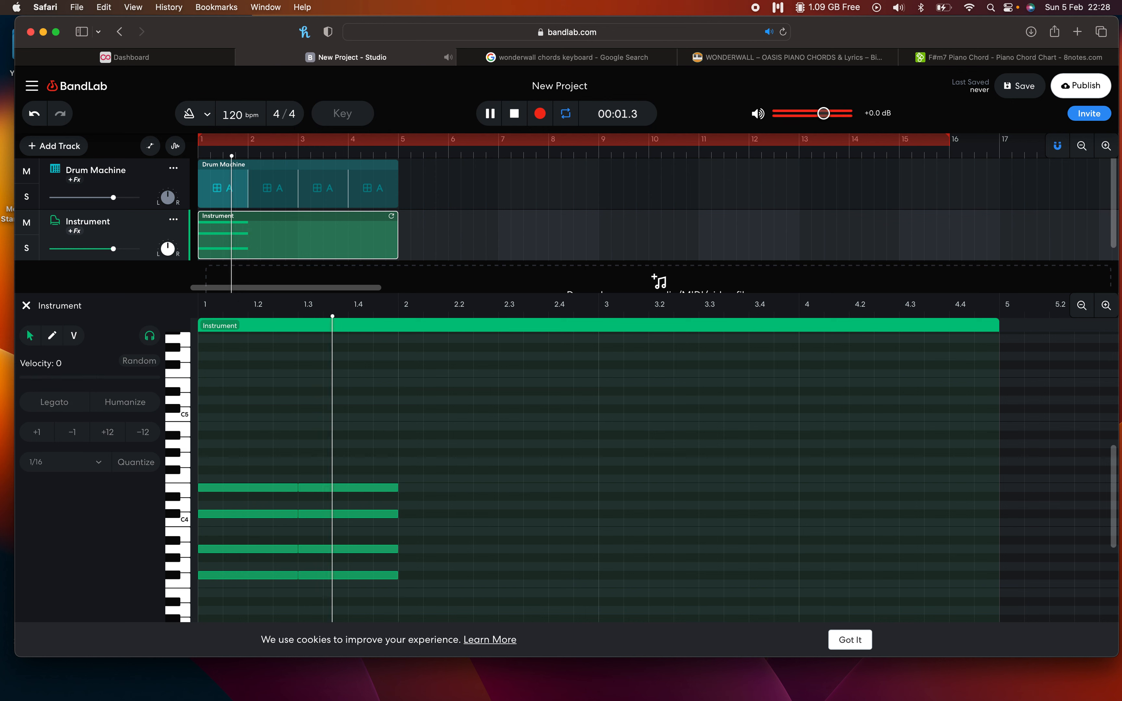
key(space)
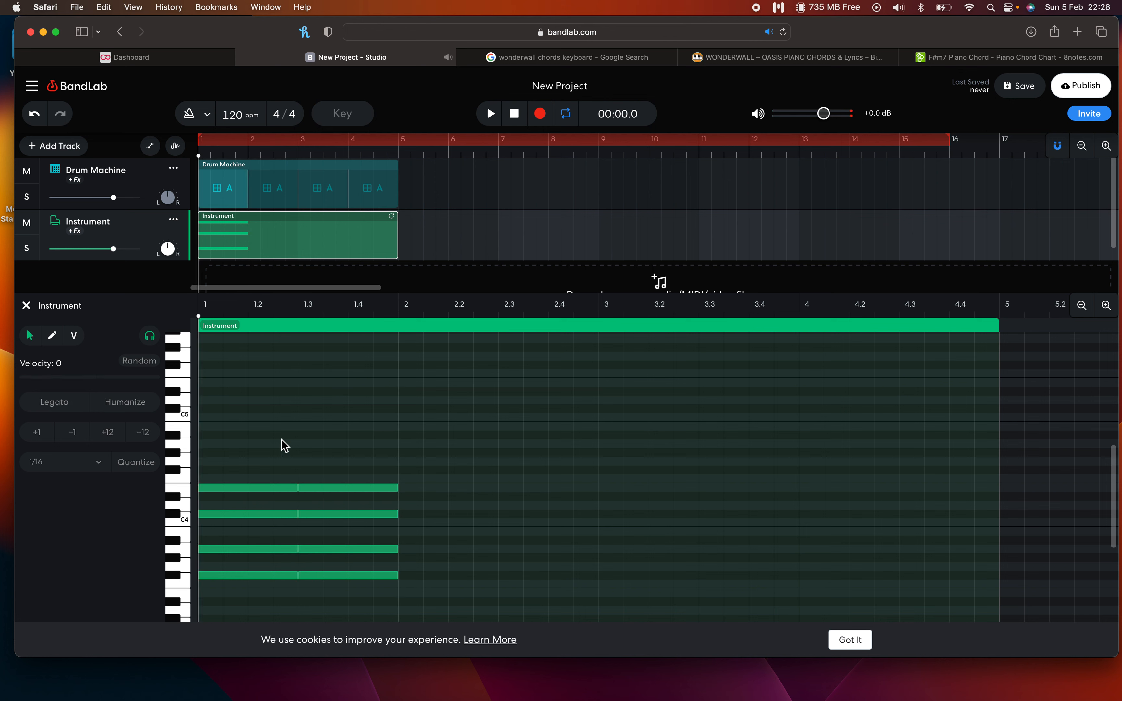
Delete the pasted four-note chord that starts at position 1.3
click(327, 451)
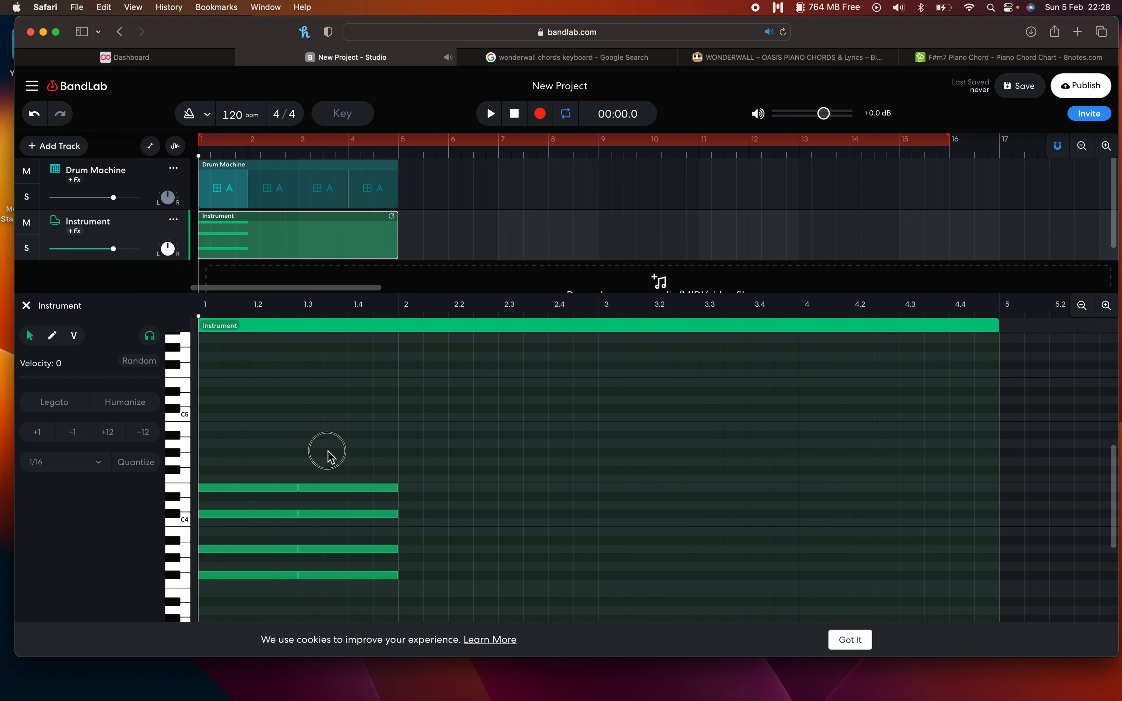
drag(327, 450, 335, 611)
key(BackSpace)
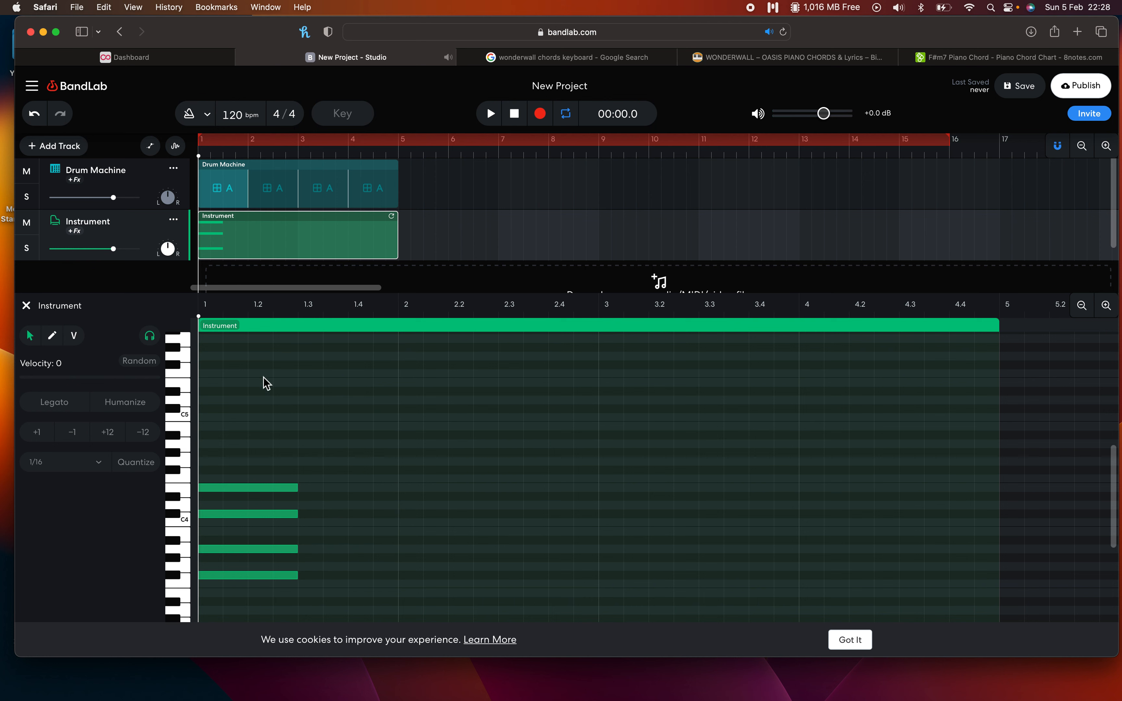
Play the remaining chord from the start, stop, and place the playhead at position 1.3
click(302, 322)
drag(298, 324, 149, 323)
key(space)
key(space)
click(300, 328)
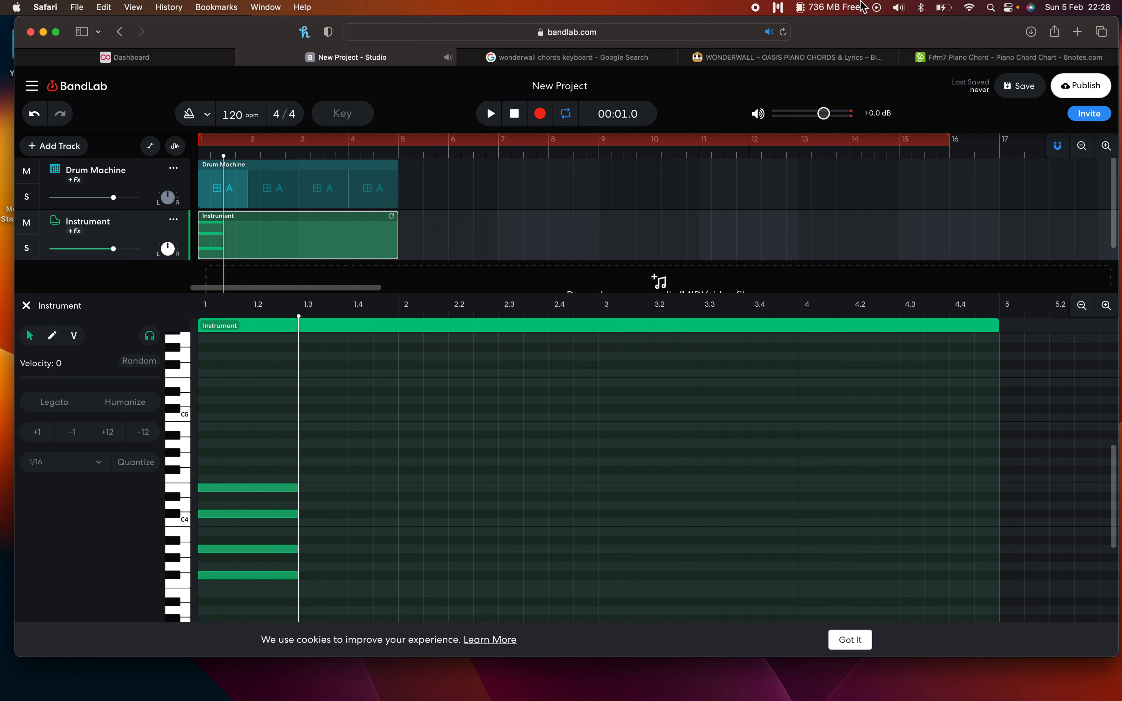
Check the Wonderwall chord progression on BitesizePiano and look up the A major chord on the 8notes chart
click(770, 60)
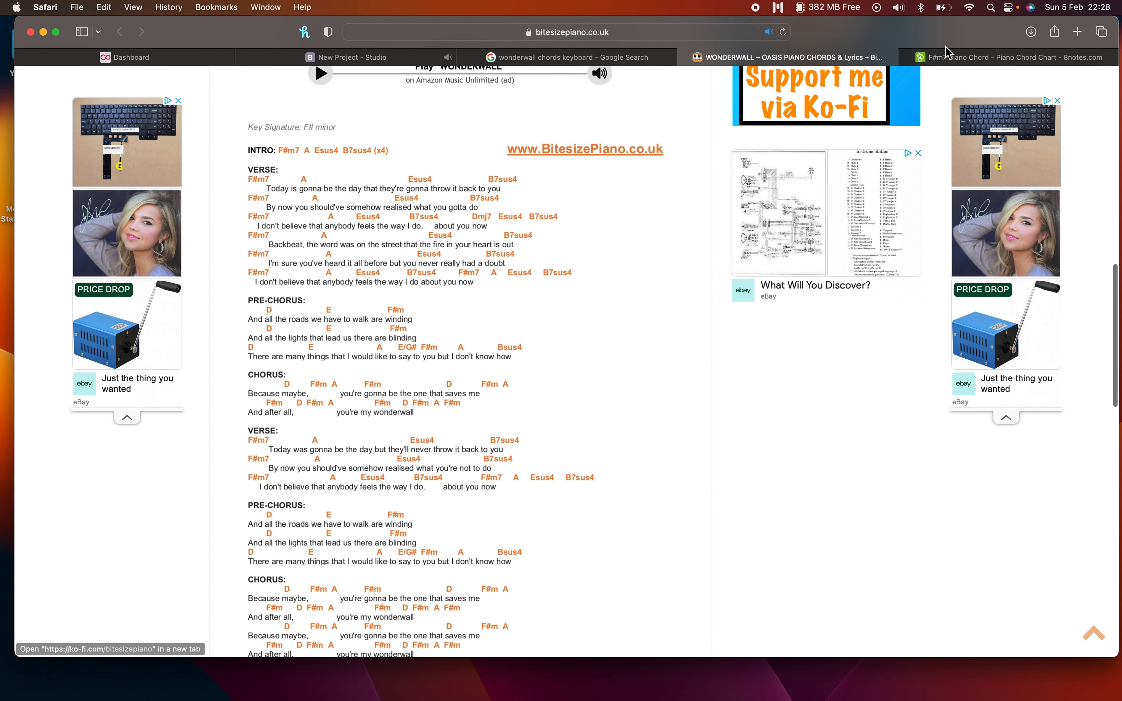
click(927, 57)
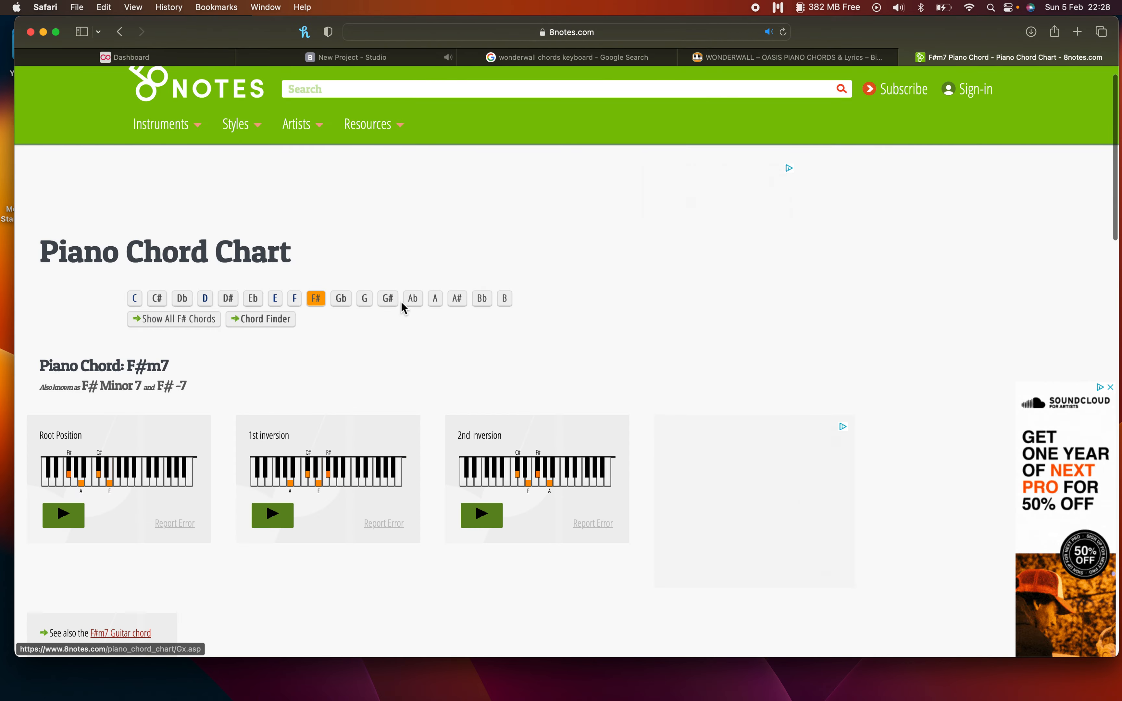
click(438, 299)
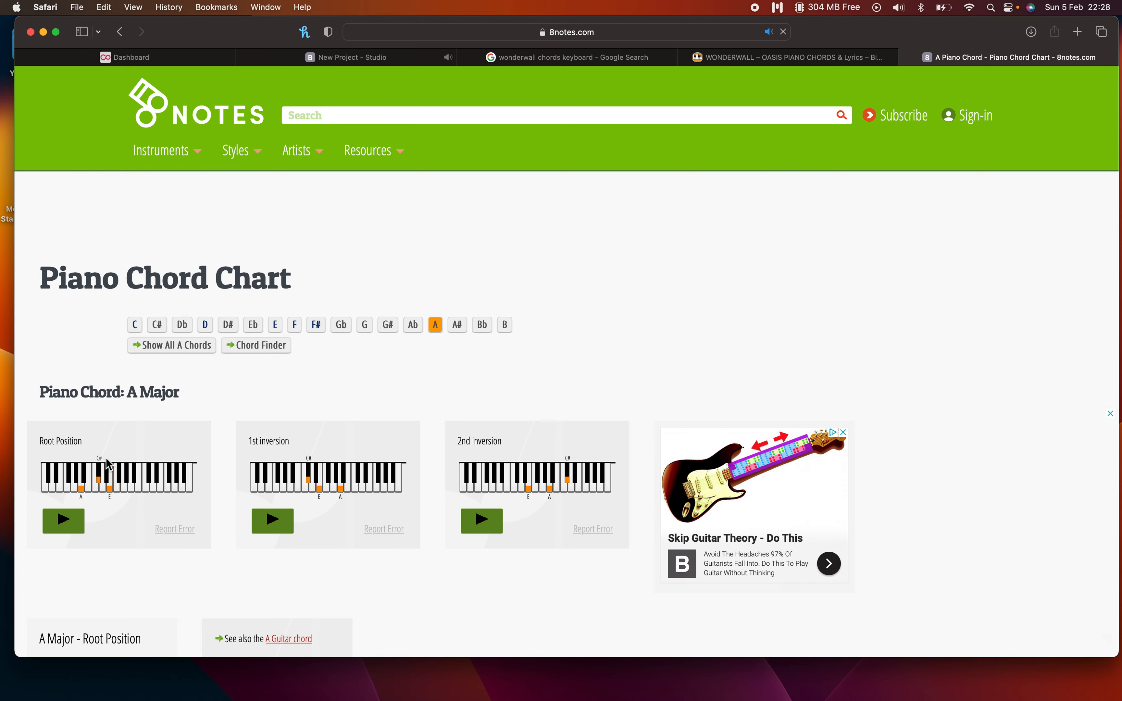
Draw the A major chord in BandLab as two-beat A3, C#4 and E4 notes starting at position 1.3
click(383, 57)
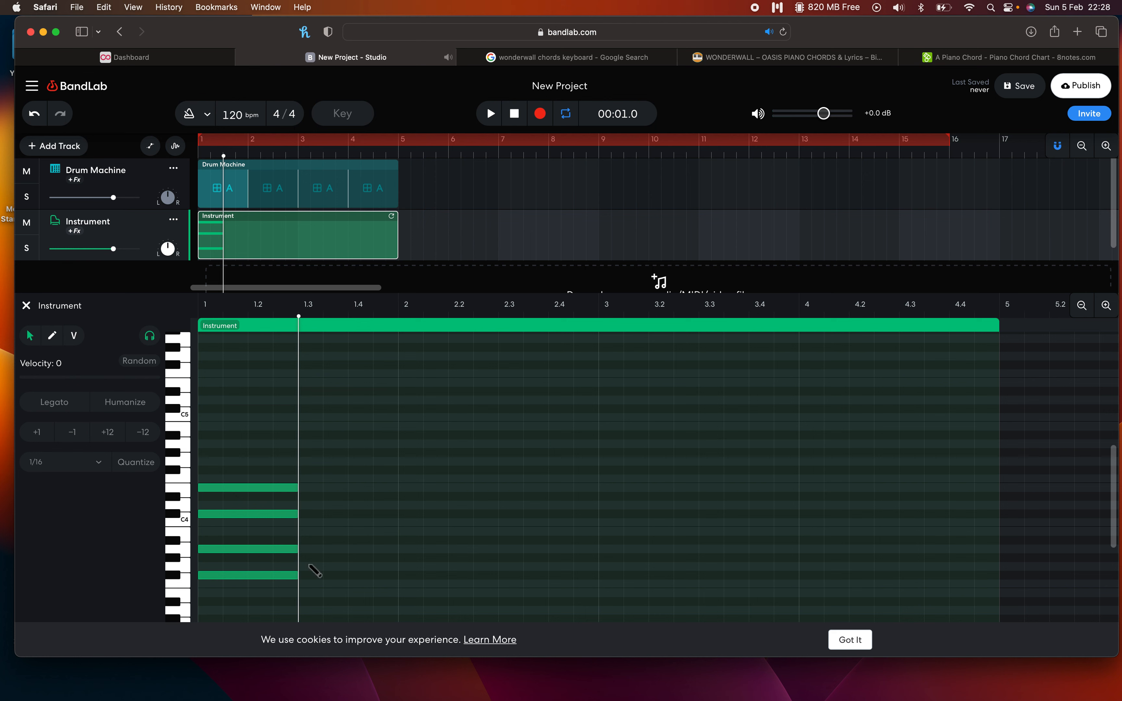
key(super)
super+click(308, 550)
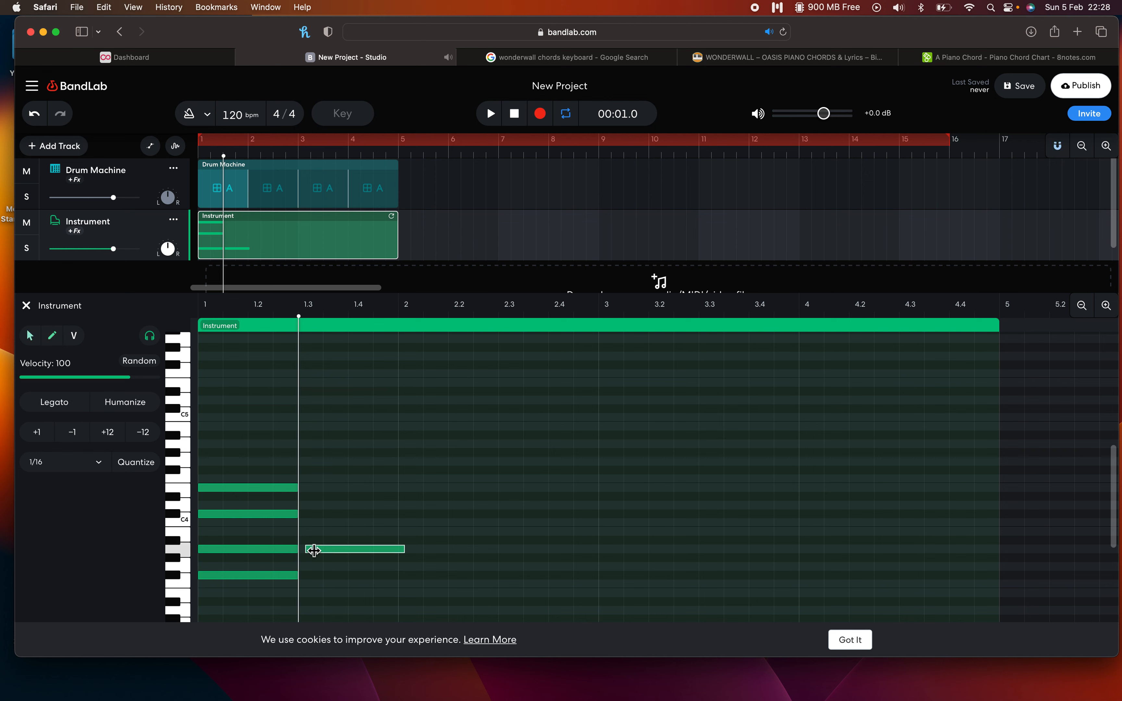
super+click(311, 514)
super+click(320, 488)
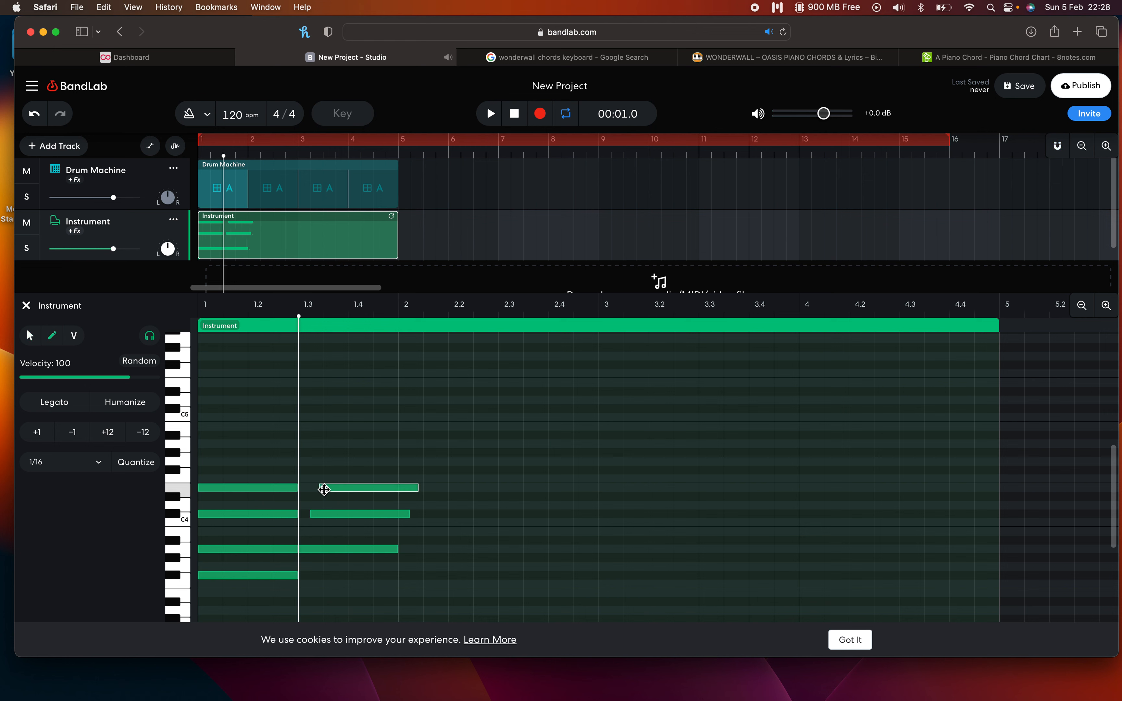
drag(347, 490, 336, 516)
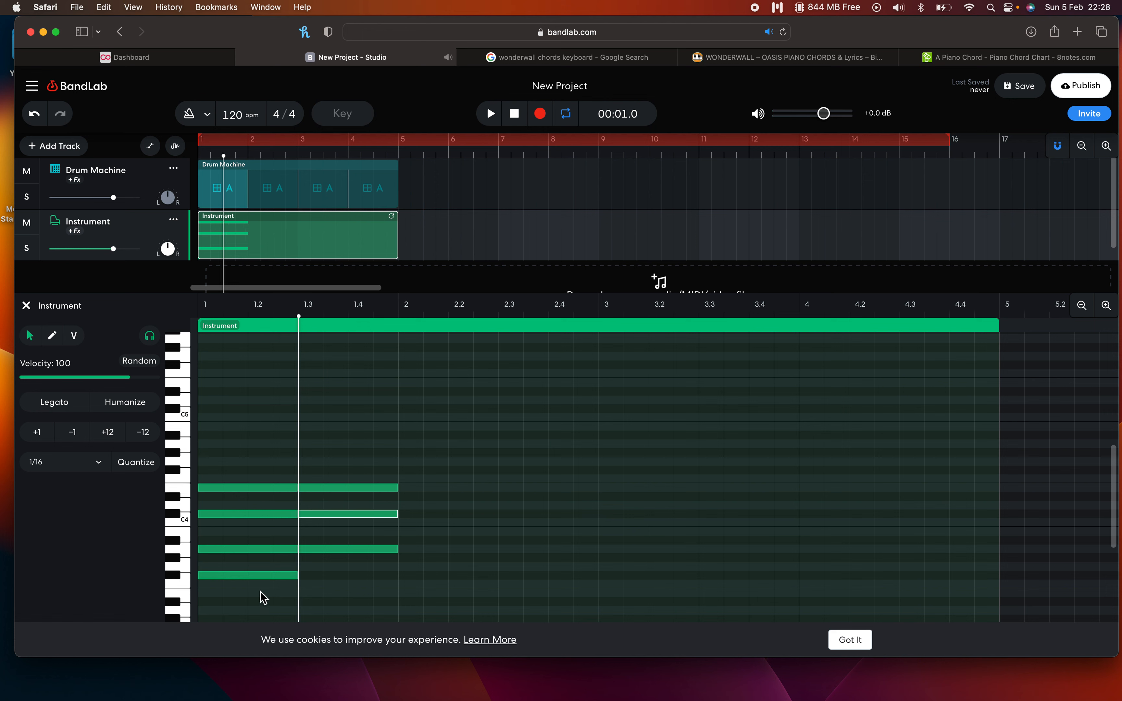
click(362, 450)
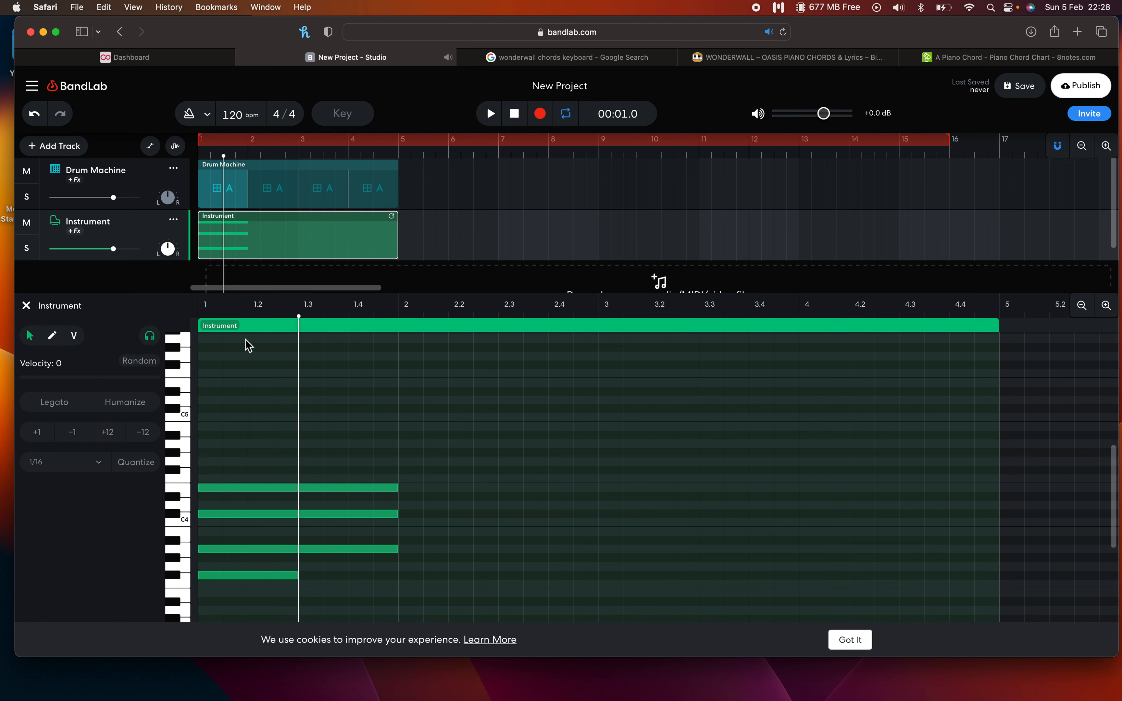
Play the F#m7 and A major chords from the start of the song
click(303, 380)
key(space)
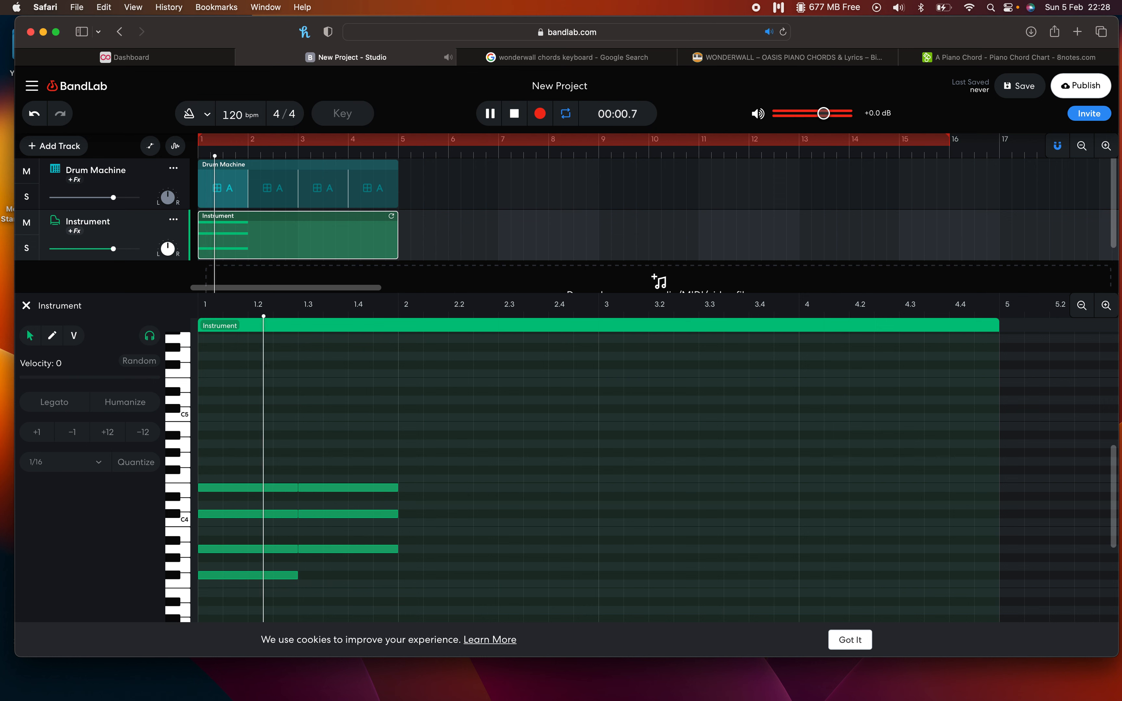
key(space)
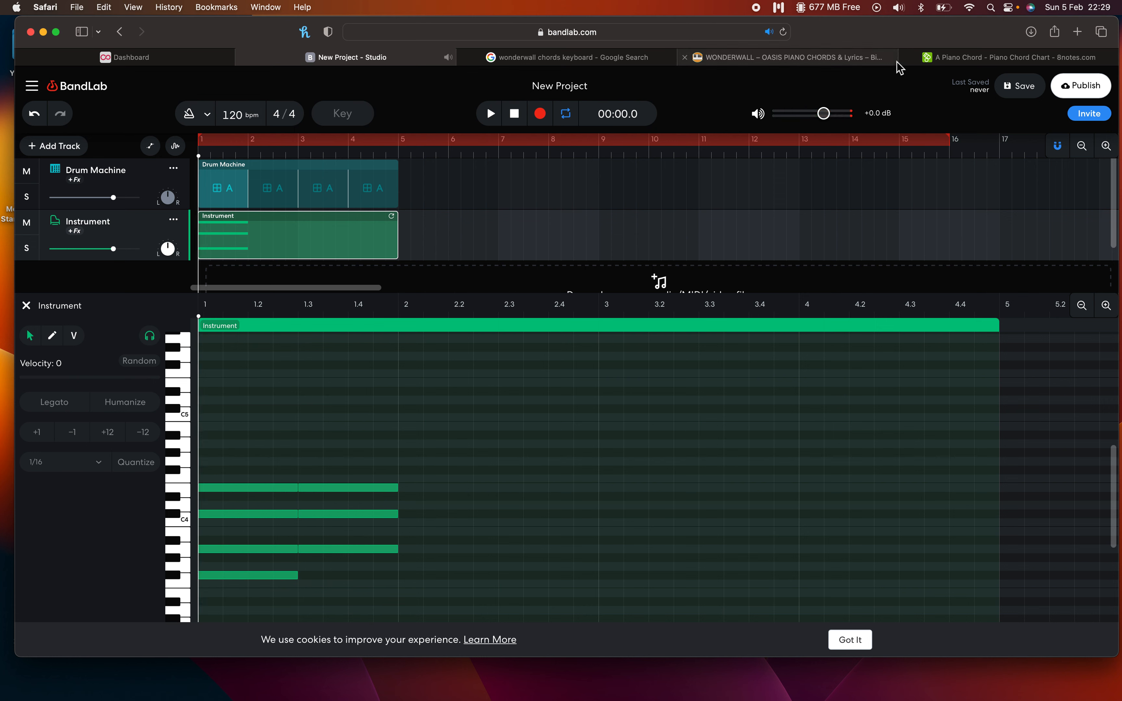
Recheck the Wonderwall chord progression on BitesizePiano and open the Esus4 chord diagram on 8notes
click(717, 61)
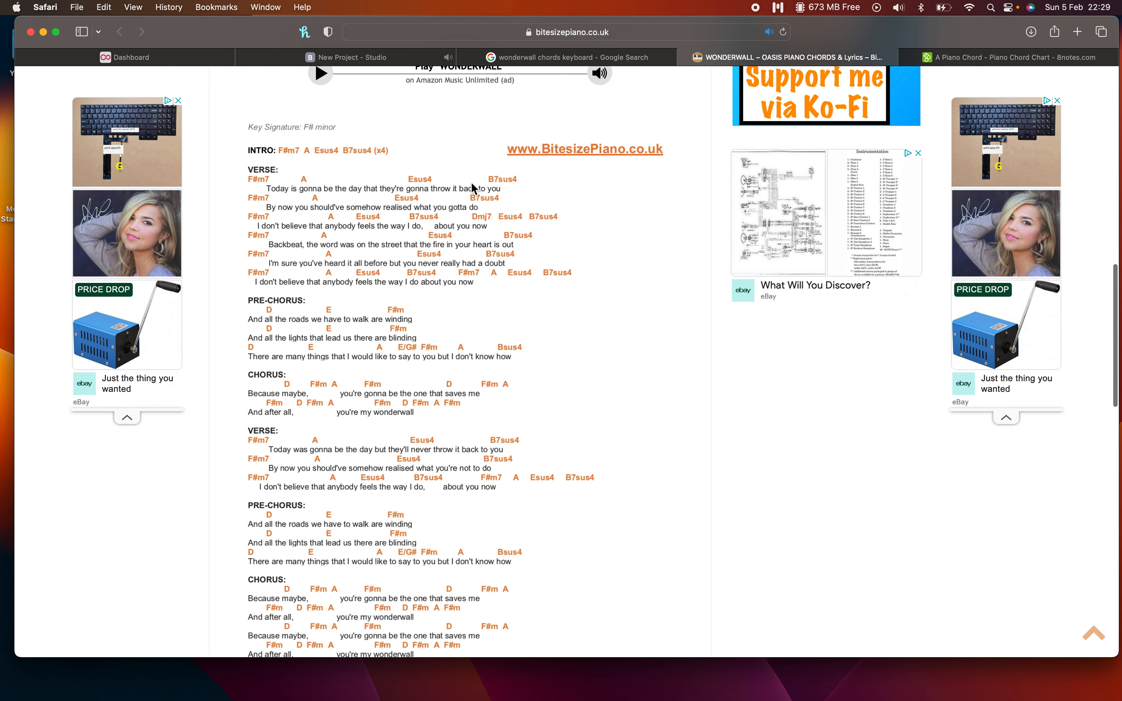
click(955, 58)
click(275, 324)
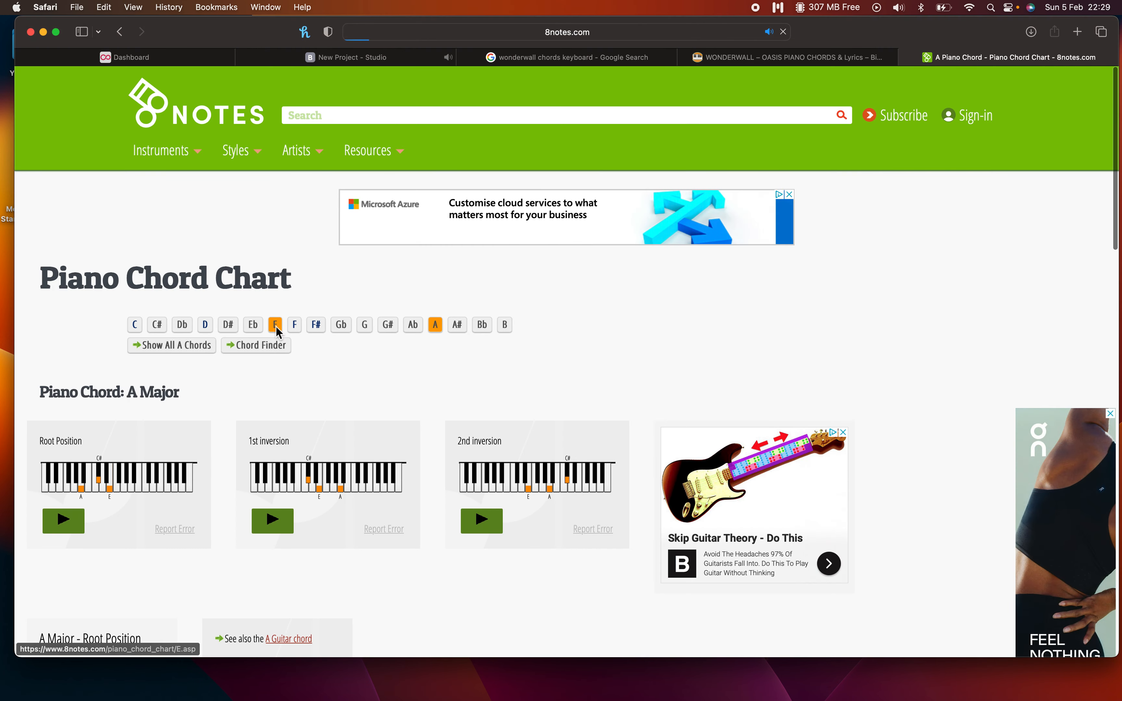
click(165, 347)
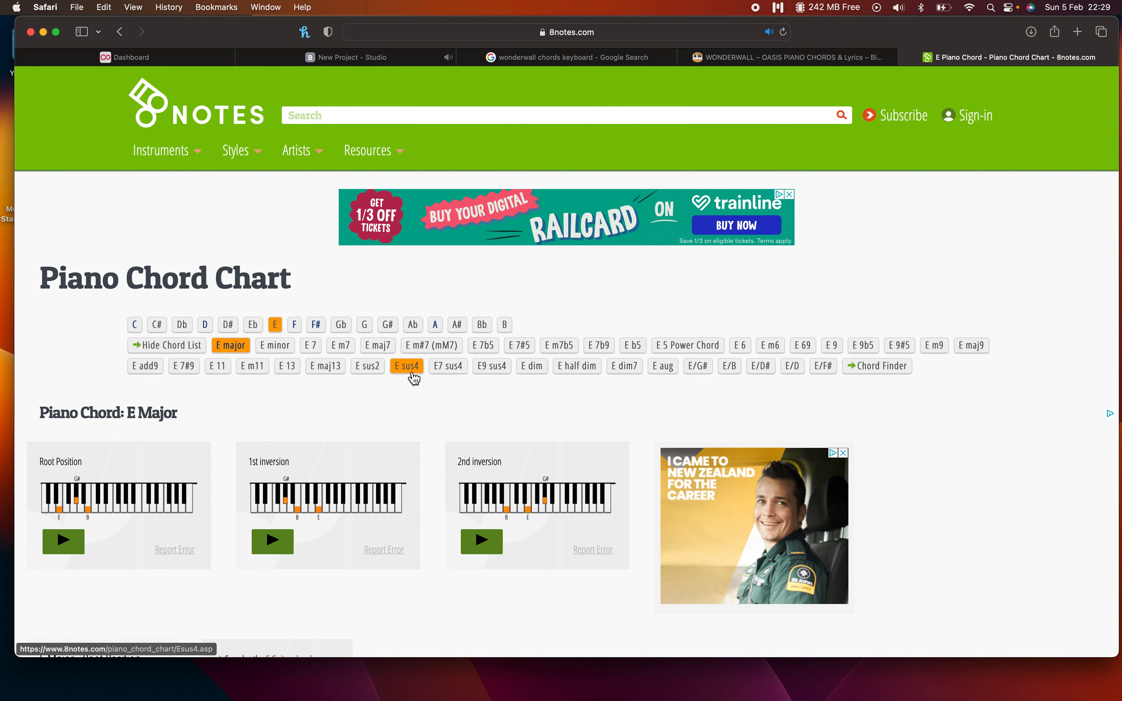
click(413, 372)
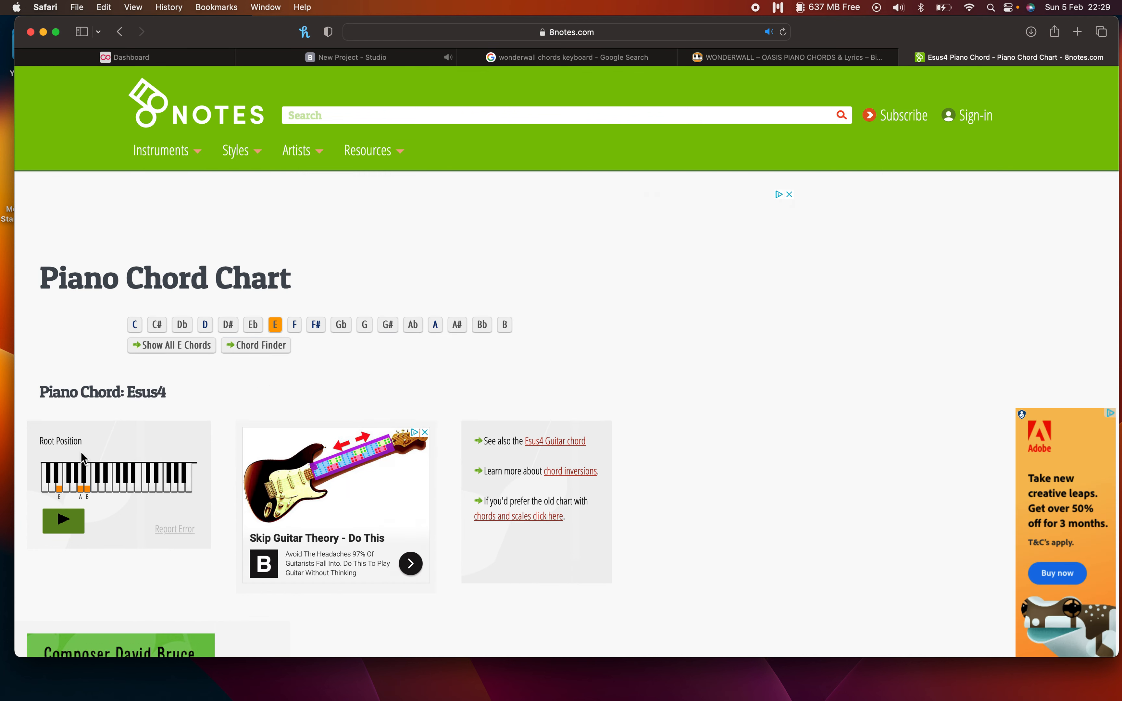
Draw the Esus4 chord in BandLab as two-beat E3, A3 and B3 notes starting at bar 2, and play the song back
click(404, 60)
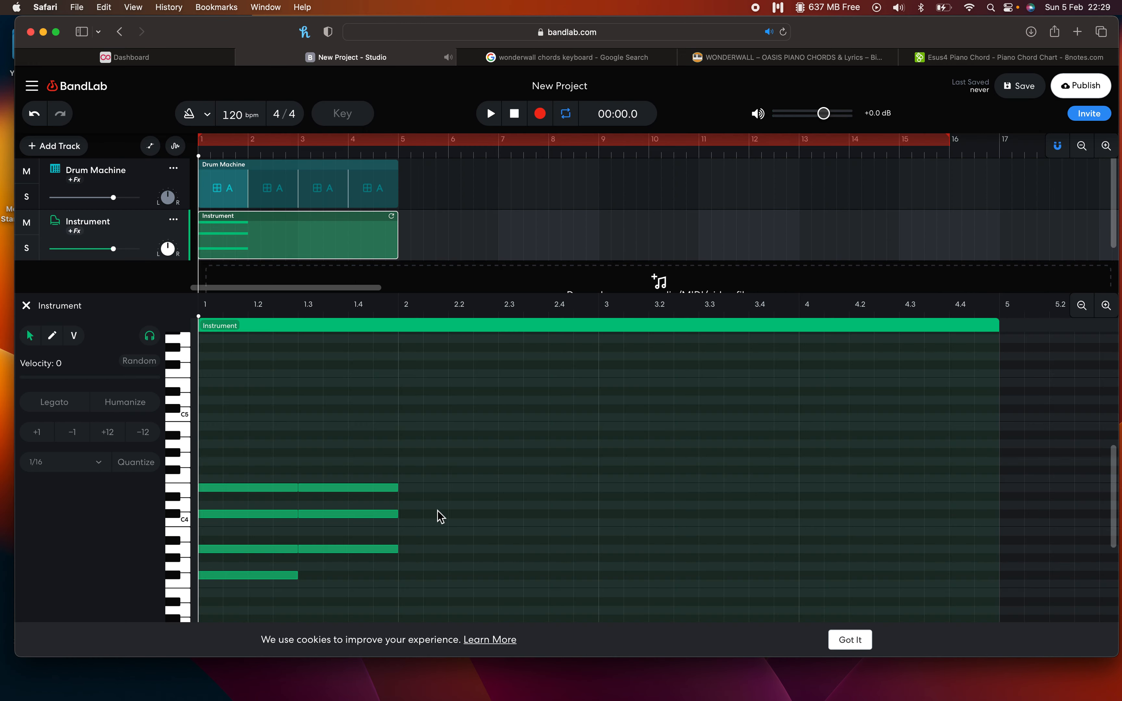
scroll(453, 536, down, 2)
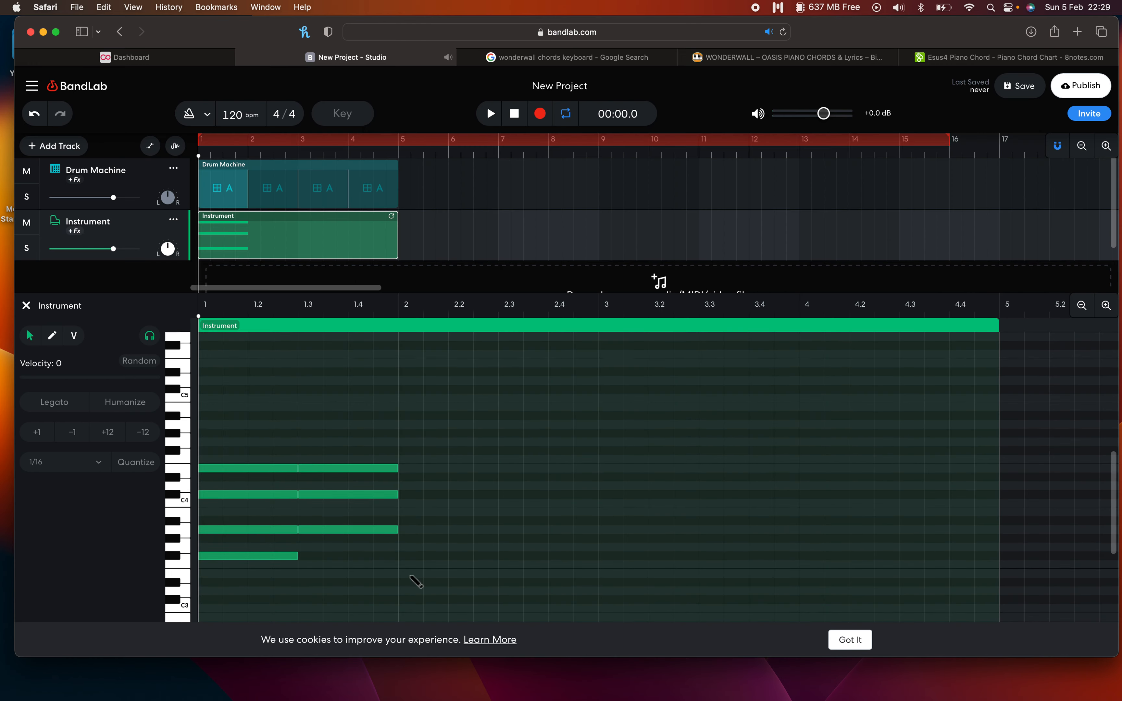
click(410, 573)
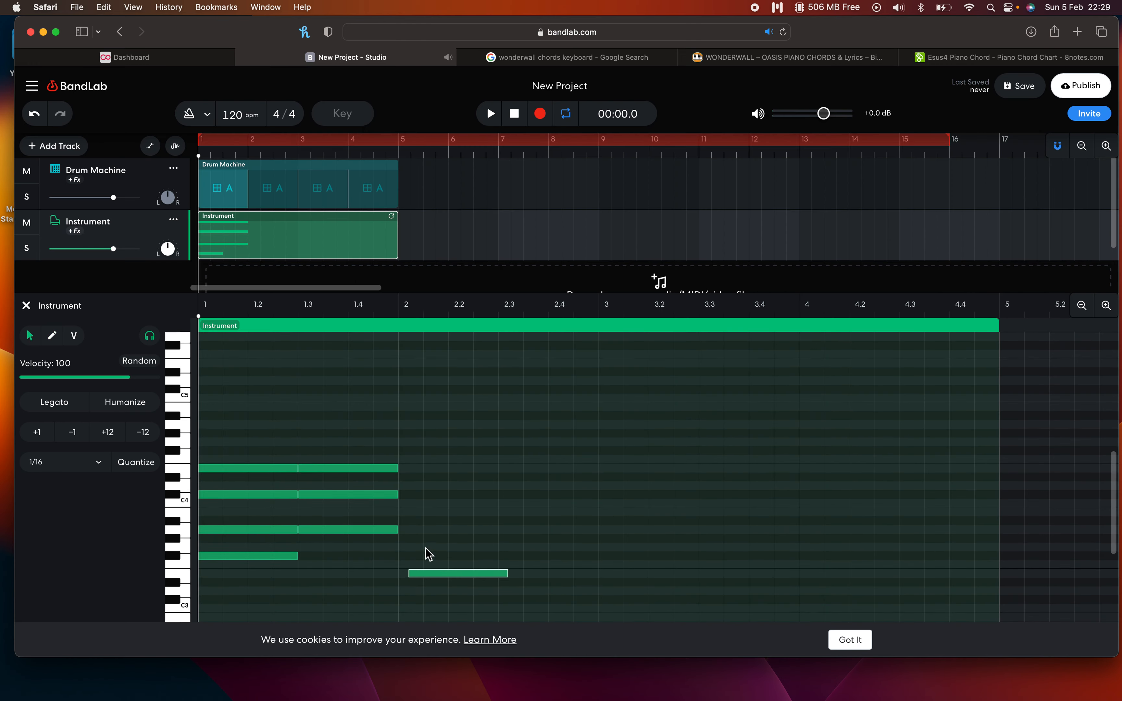
click(424, 529)
click(425, 512)
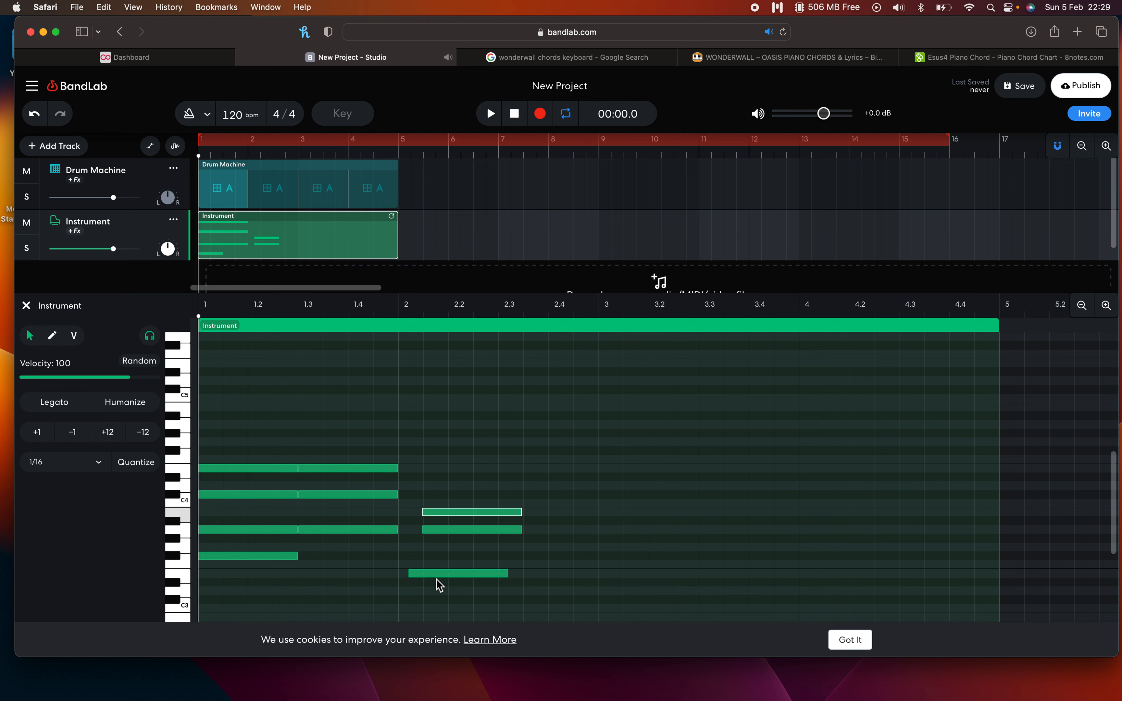
drag(437, 575, 433, 574)
mouse_move(434, 530)
mouse_down()
mouse_move(421, 530)
mouse_move(422, 513)
mouse_up()
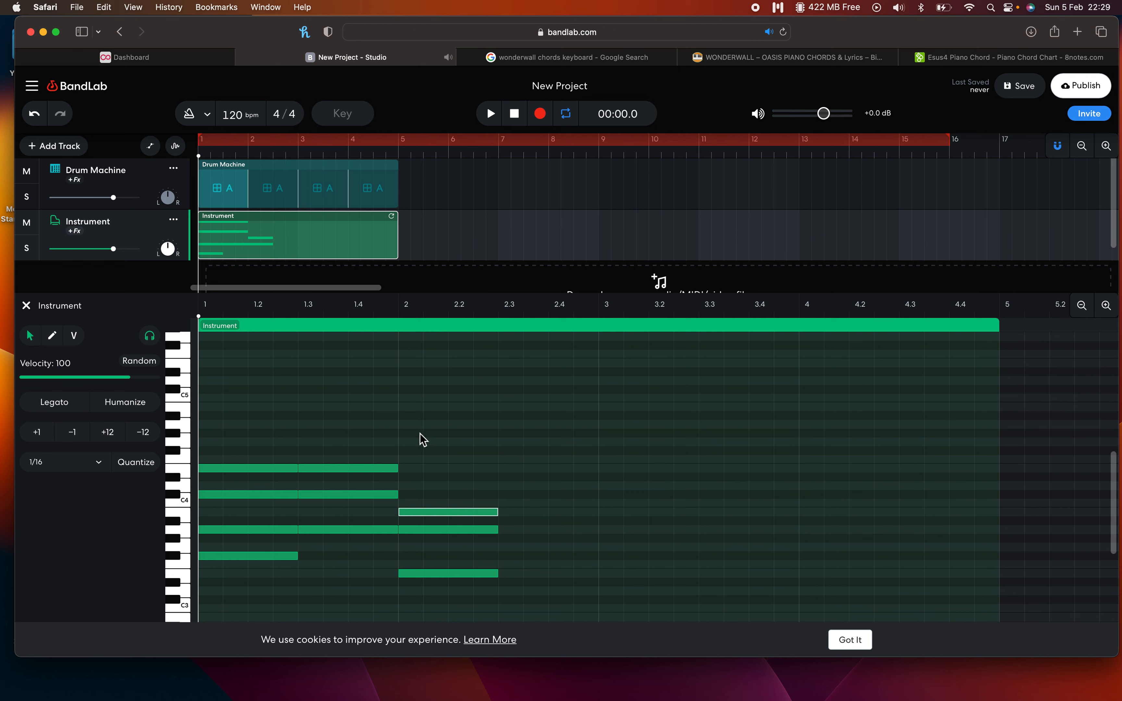
key(space)
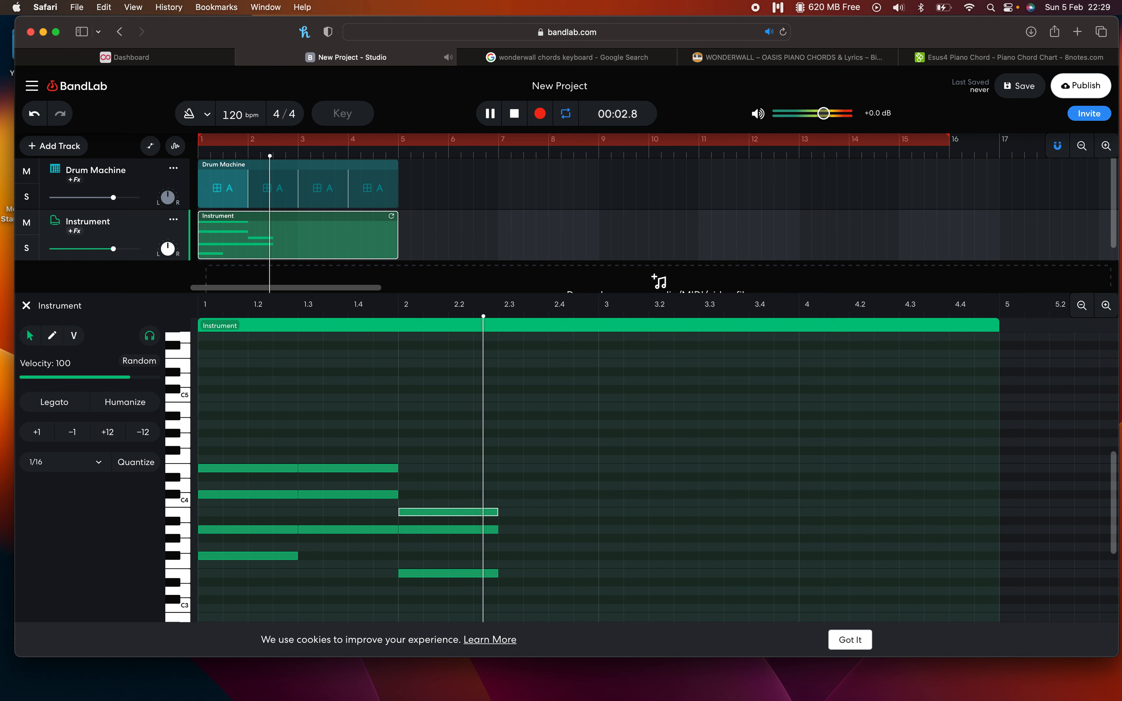
key(space)
Recheck the Wonderwall chord progression on BitesizePiano and open the B7sus4 chord diagram on 8notes
click(841, 58)
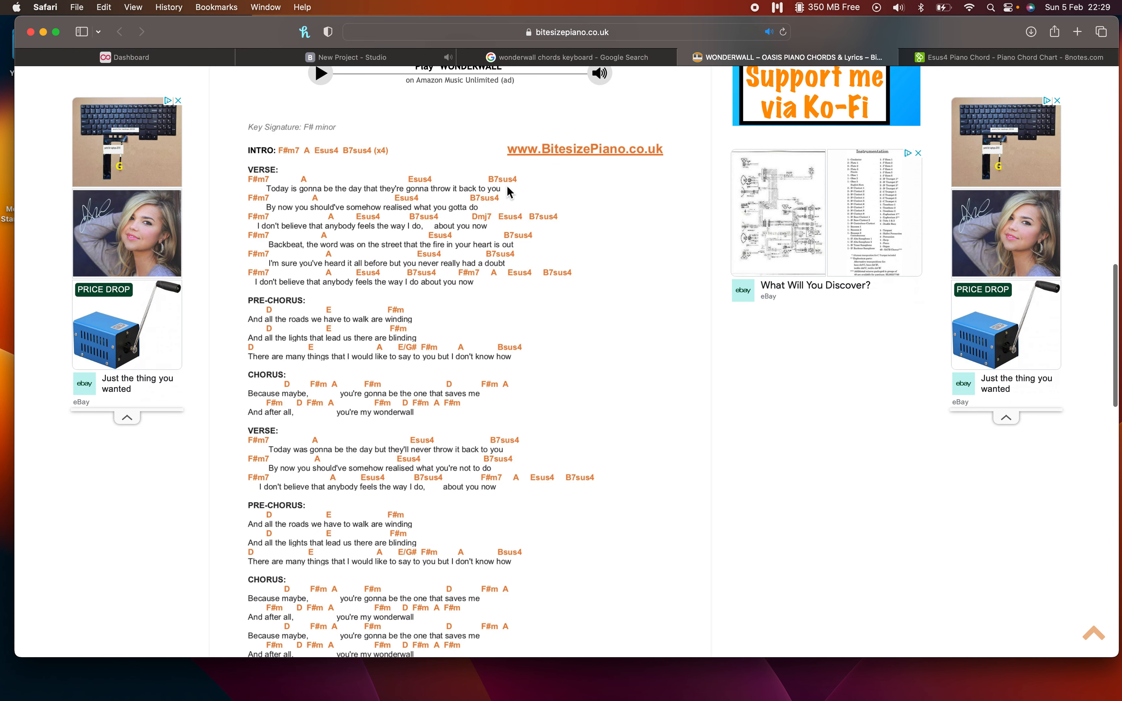
click(1008, 57)
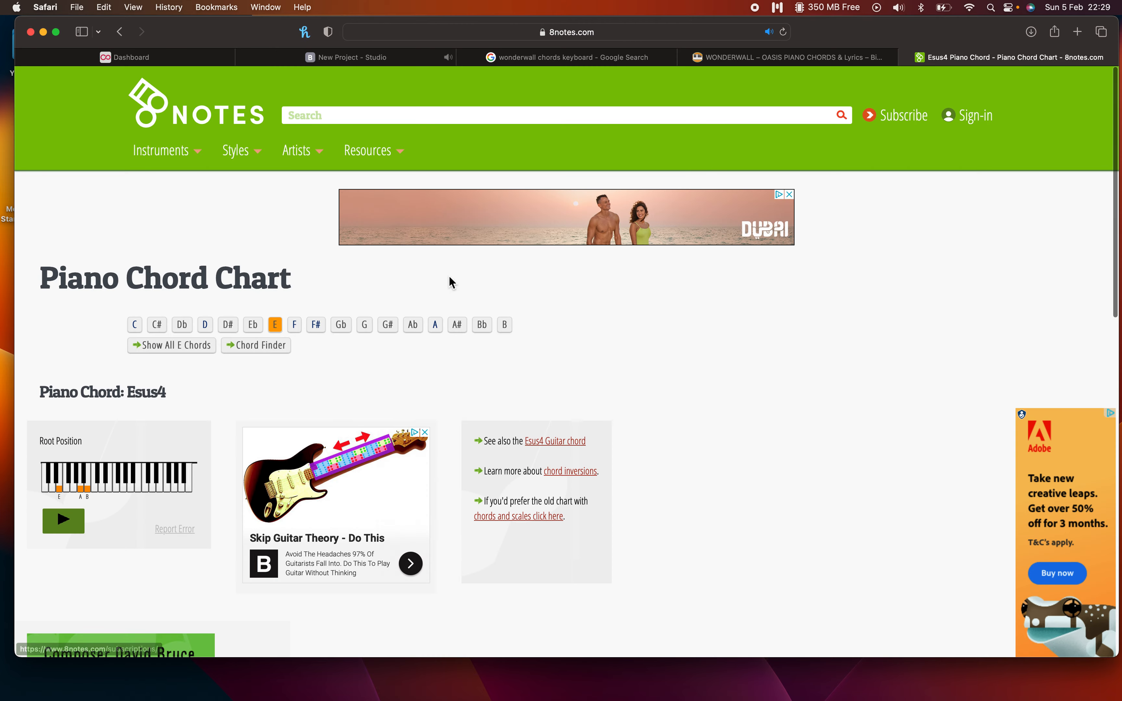
click(504, 324)
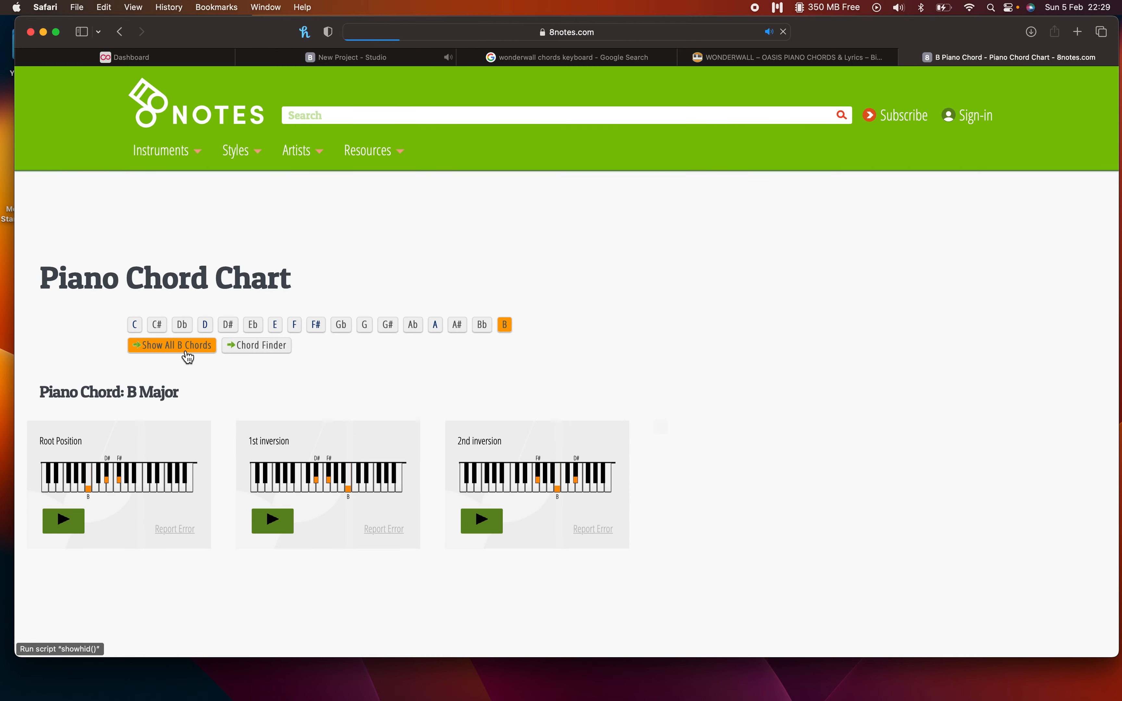
click(179, 351)
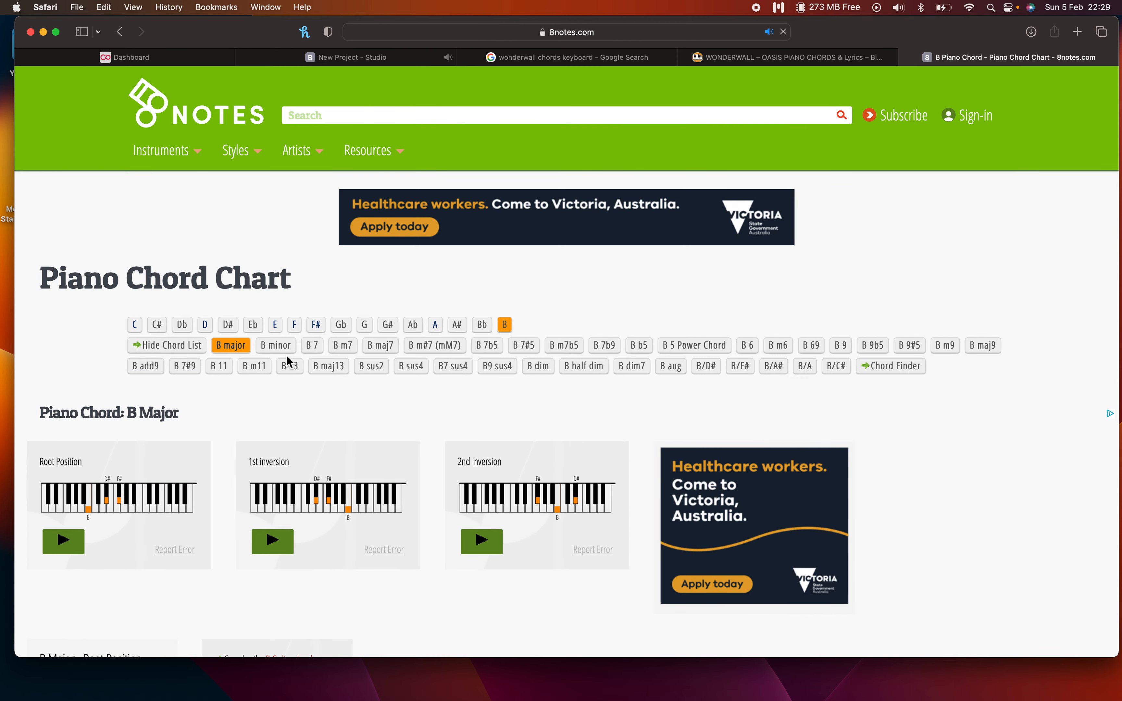
click(453, 366)
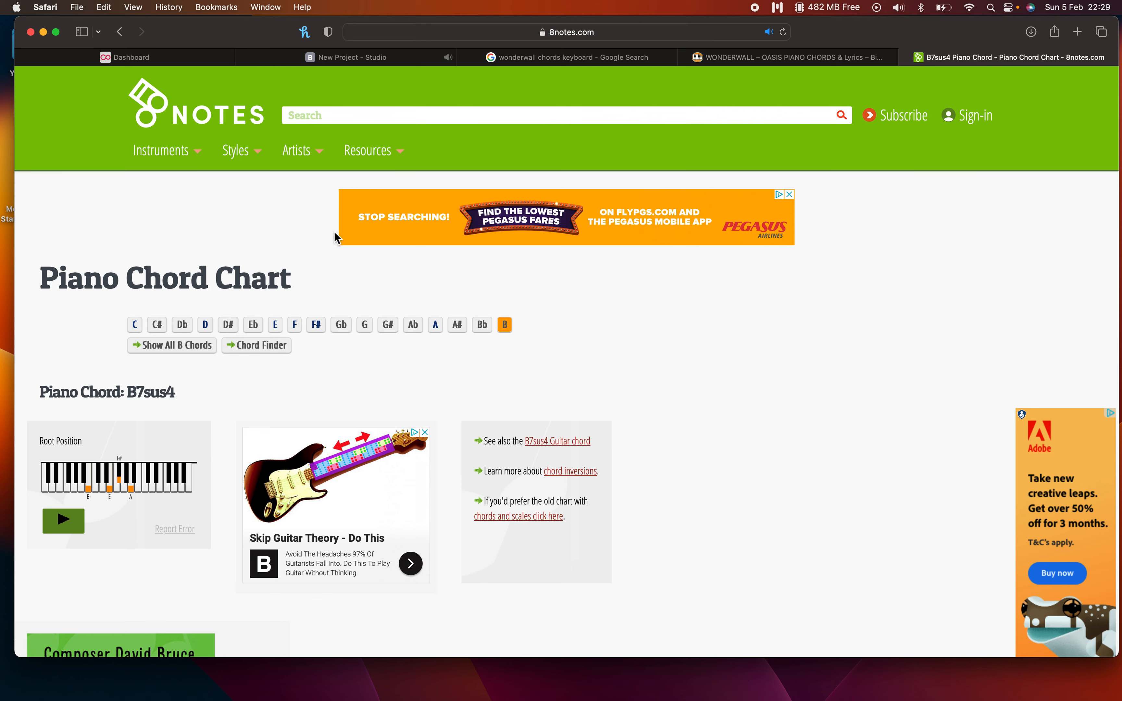
Draw the B7sus4 chord in BandLab as two-beat B2, E3, F#3 and A3 notes starting at position 2.3
click(377, 58)
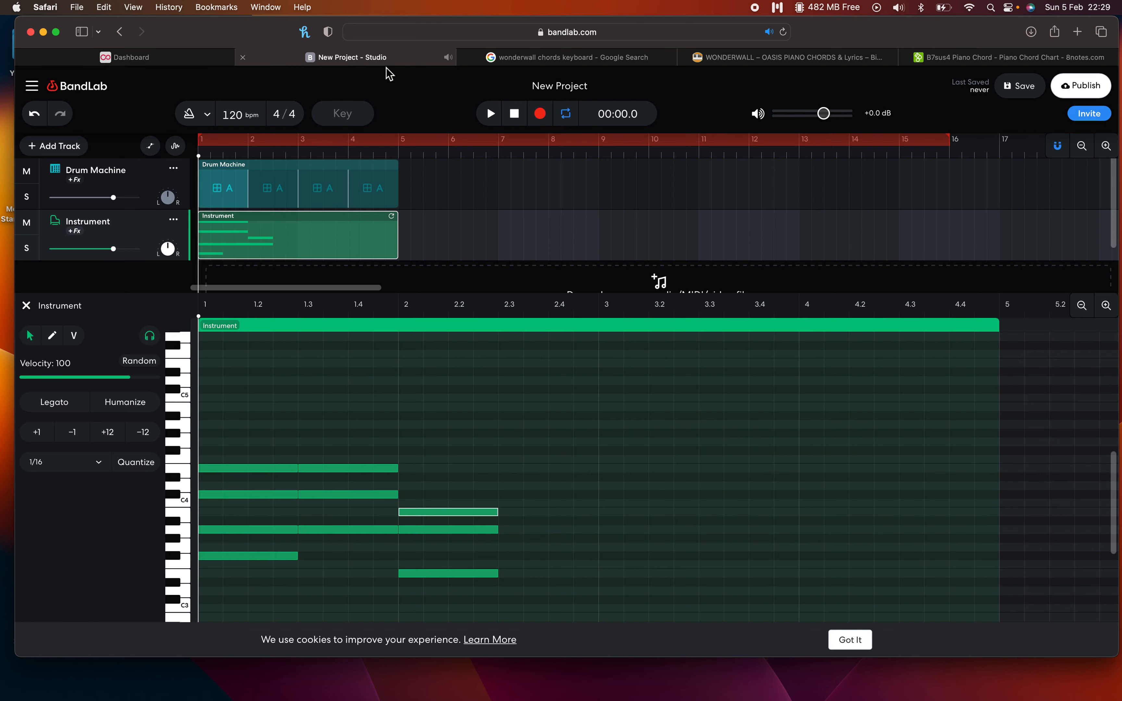
scroll(537, 576, down, 1)
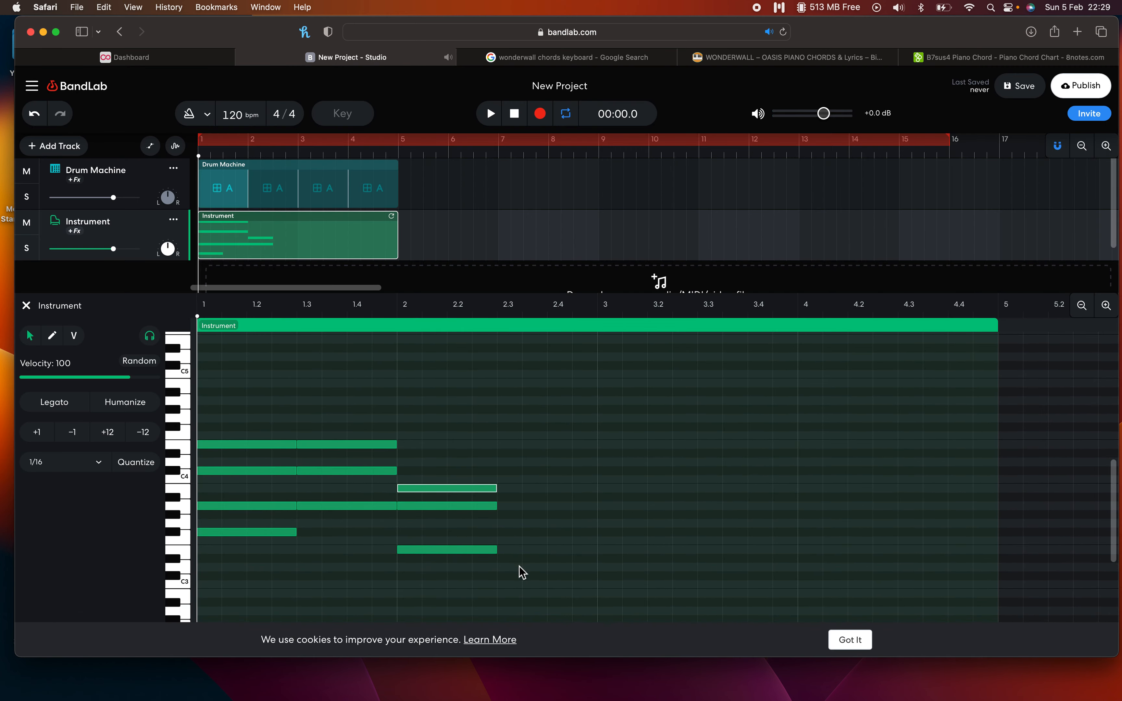
key(super)
click(509, 595)
click(516, 550)
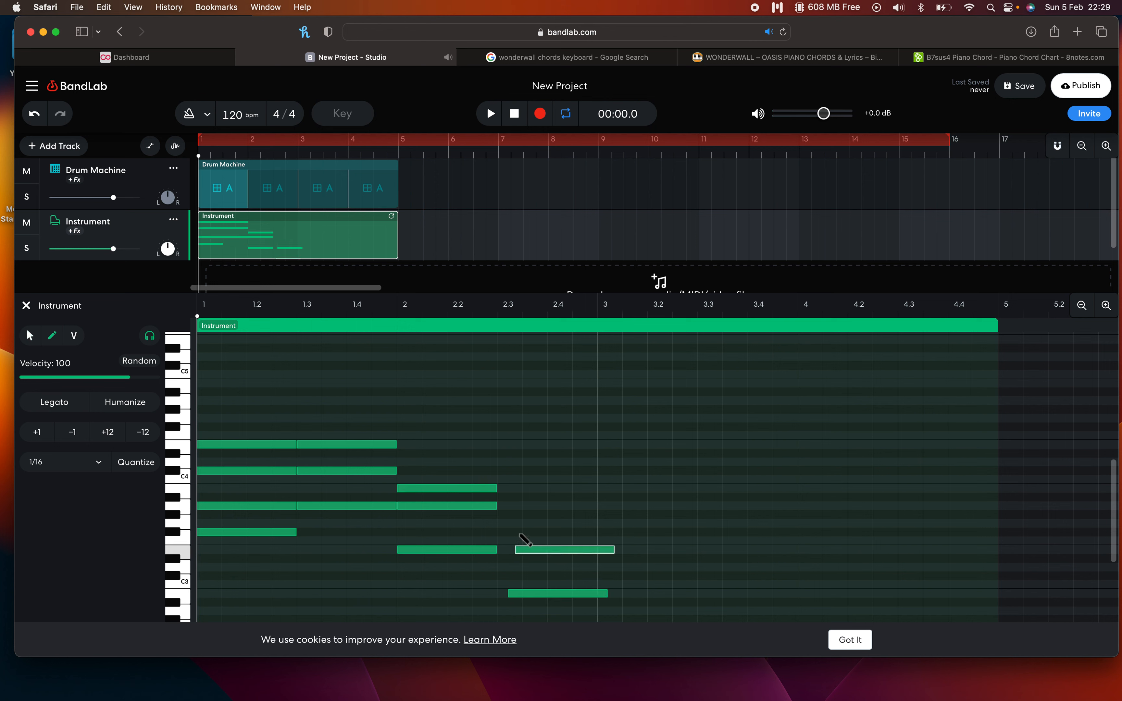
click(518, 532)
click(518, 505)
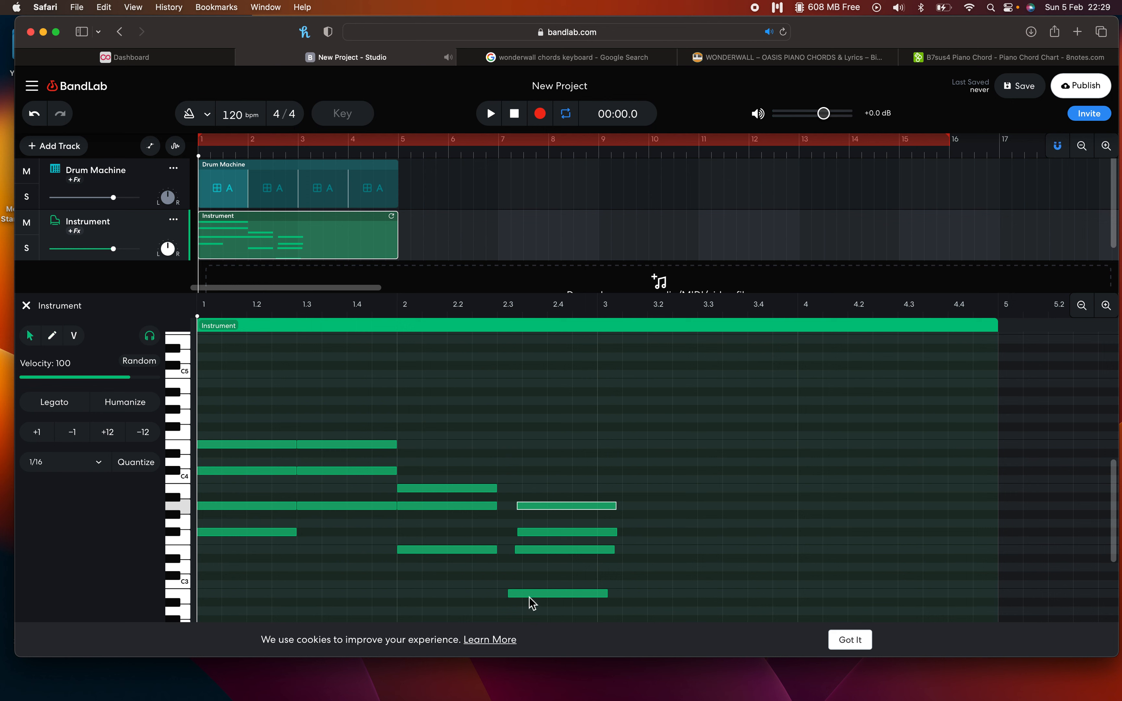
drag(529, 597, 518, 597)
drag(526, 551, 523, 506)
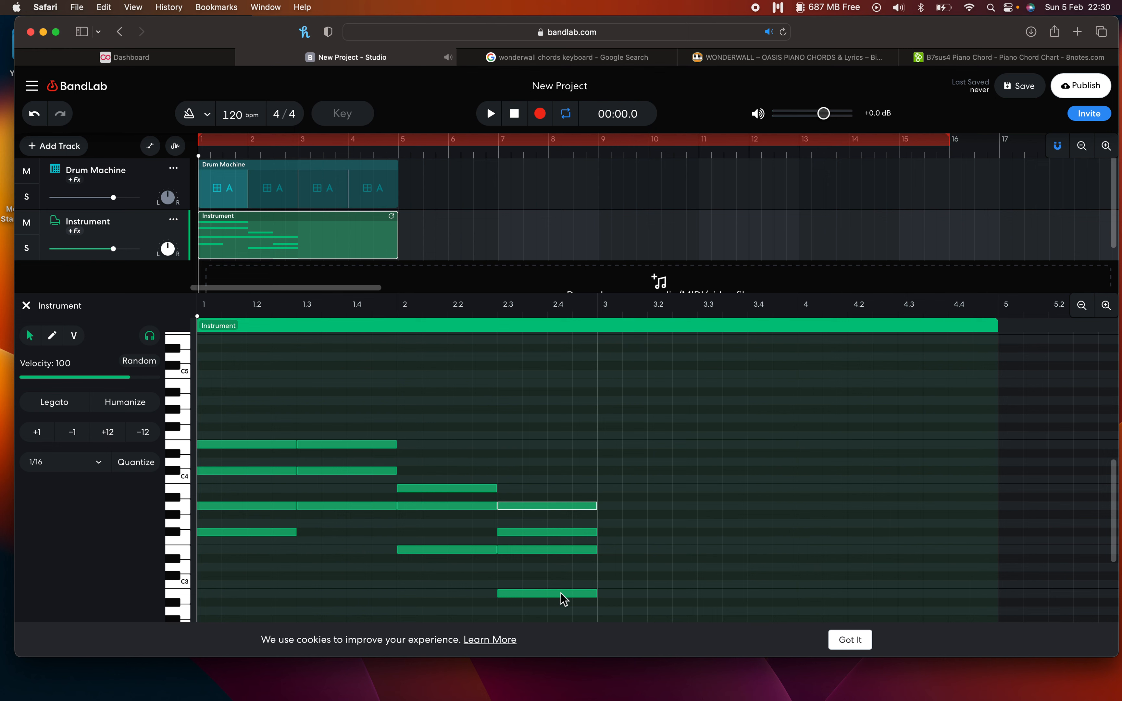
Play the four-chord progression from the start of the song
scroll(598, 533, down, 1)
click(466, 412)
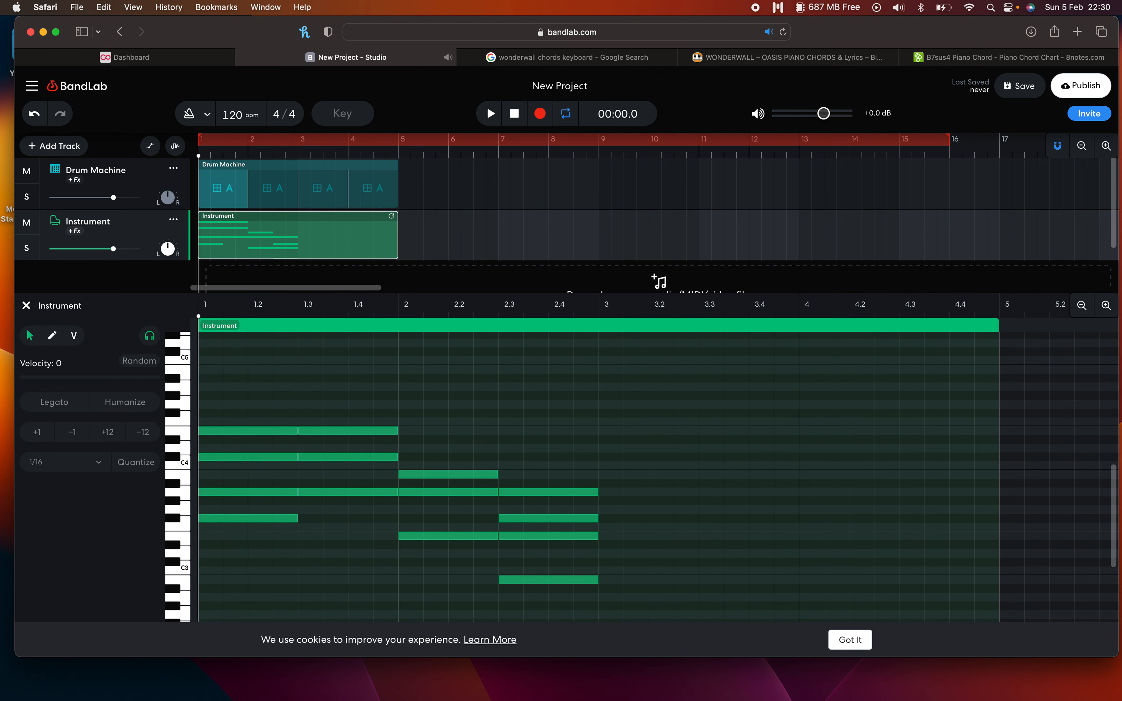
key(space)
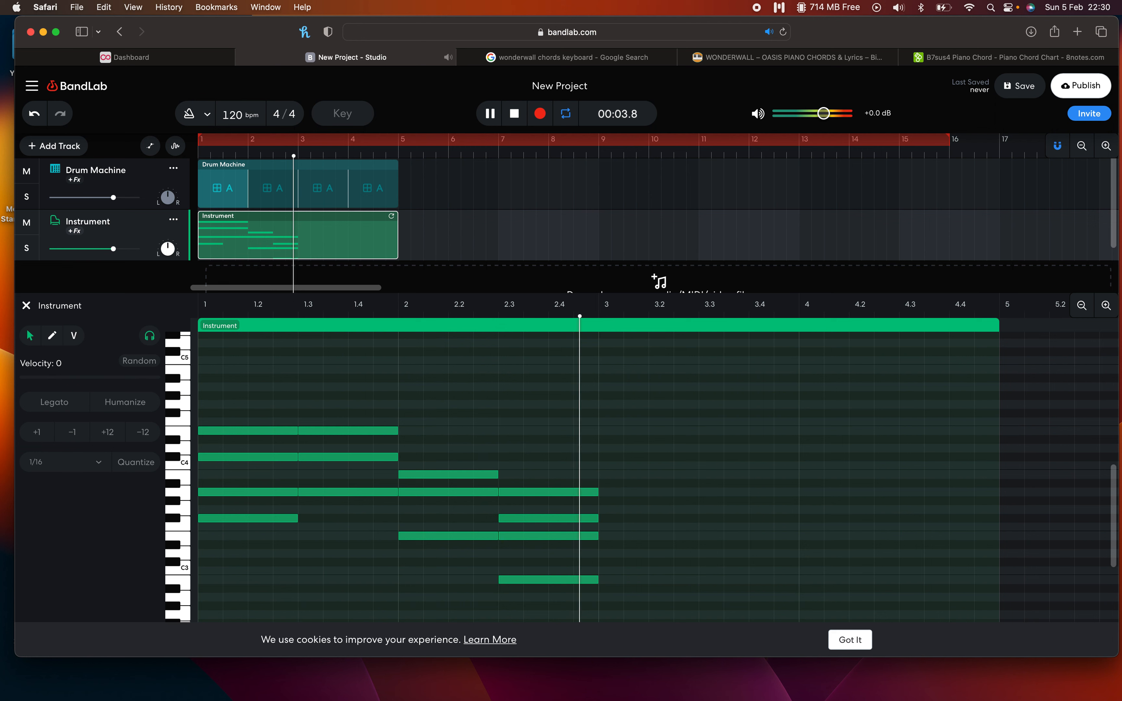
key(space)
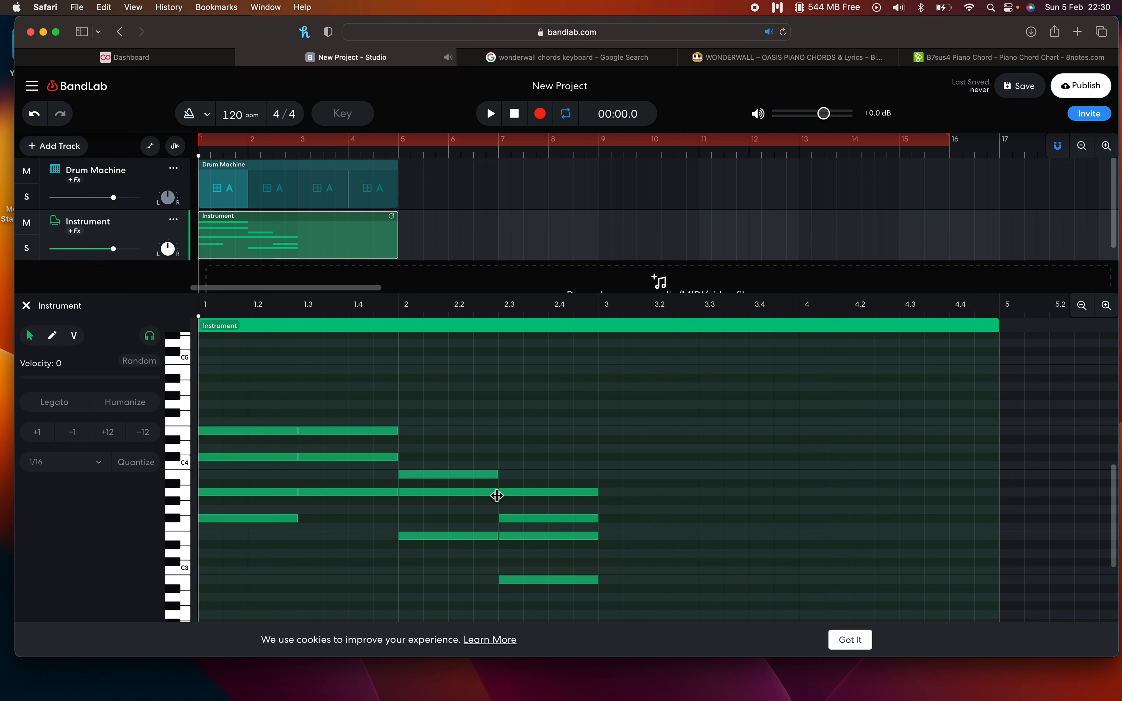
Raise the lowest note of the B7sus4 chord by an octave, from B2 to B3
click(530, 581)
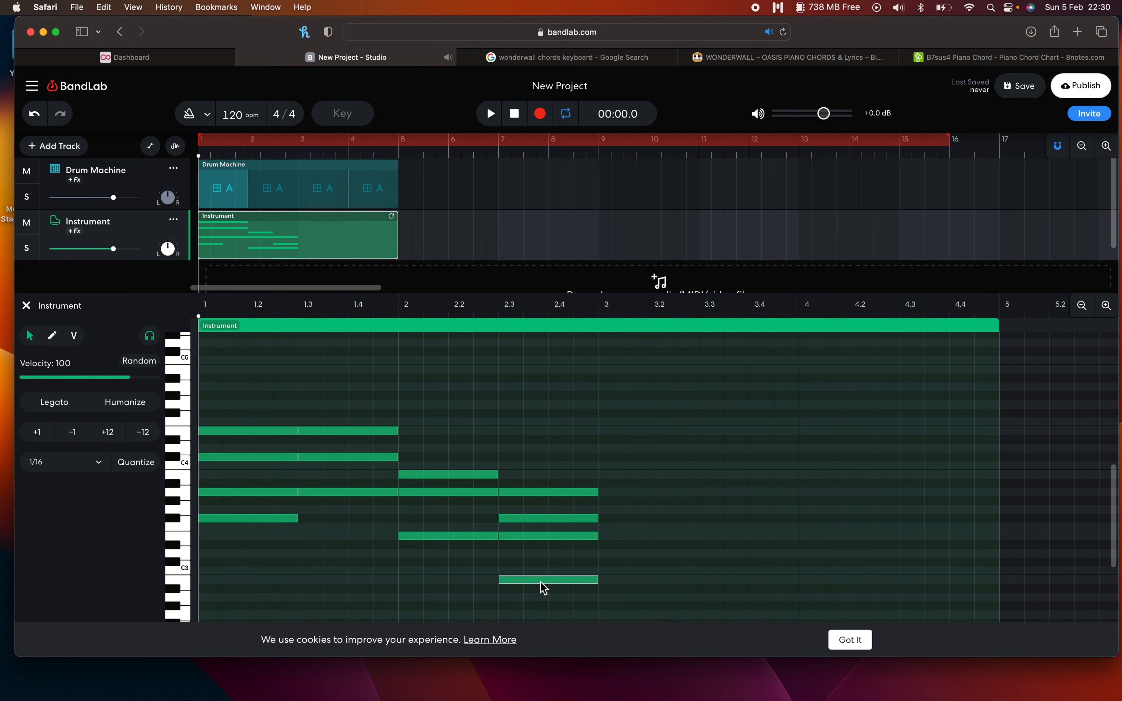
click(542, 584)
drag(541, 584, 540, 480)
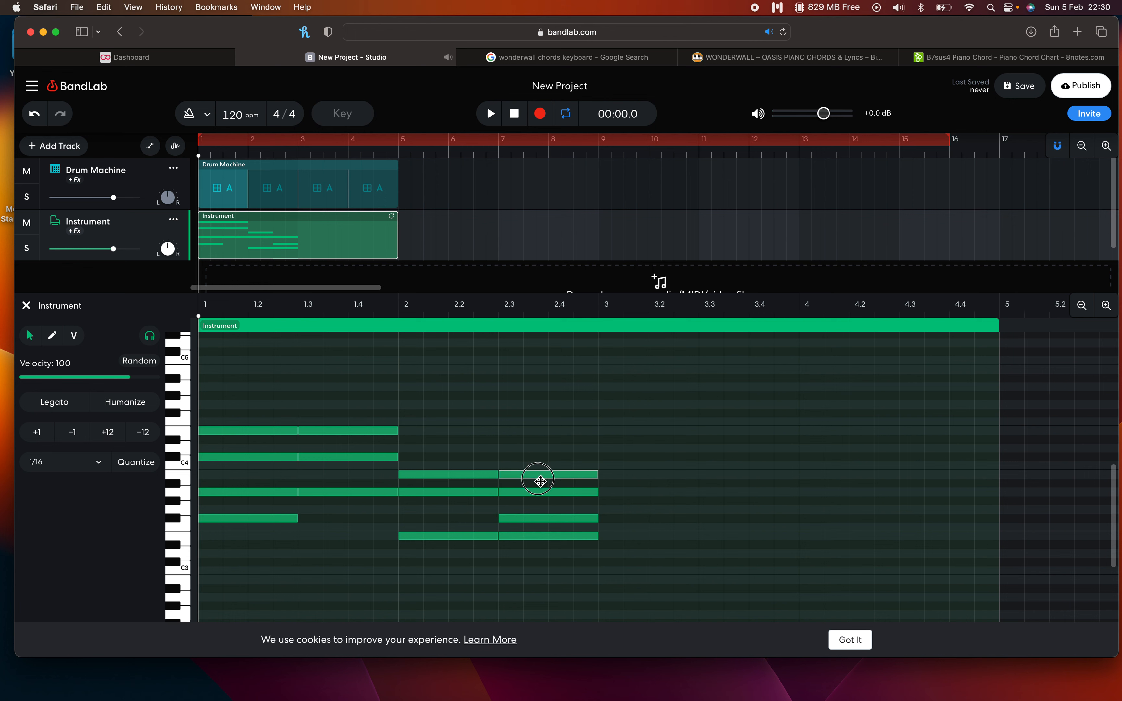
click(422, 597)
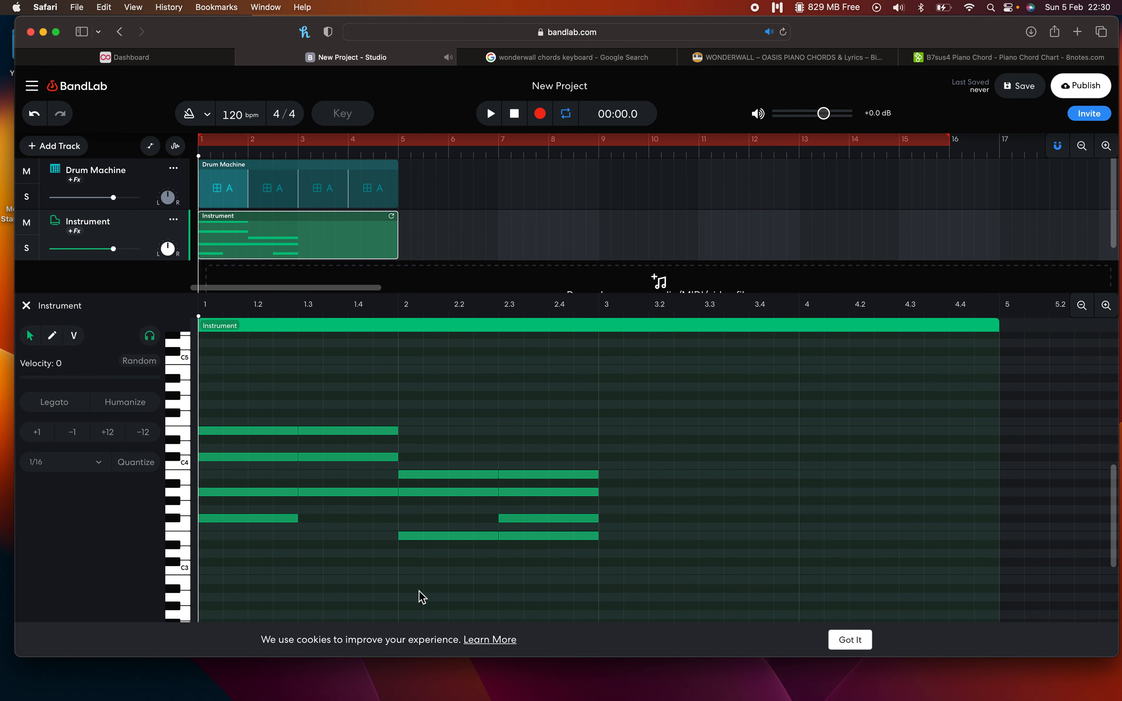
Raise the E3 notes of the Esus4 and B7sus4 chords by an octave to E4
click(438, 538)
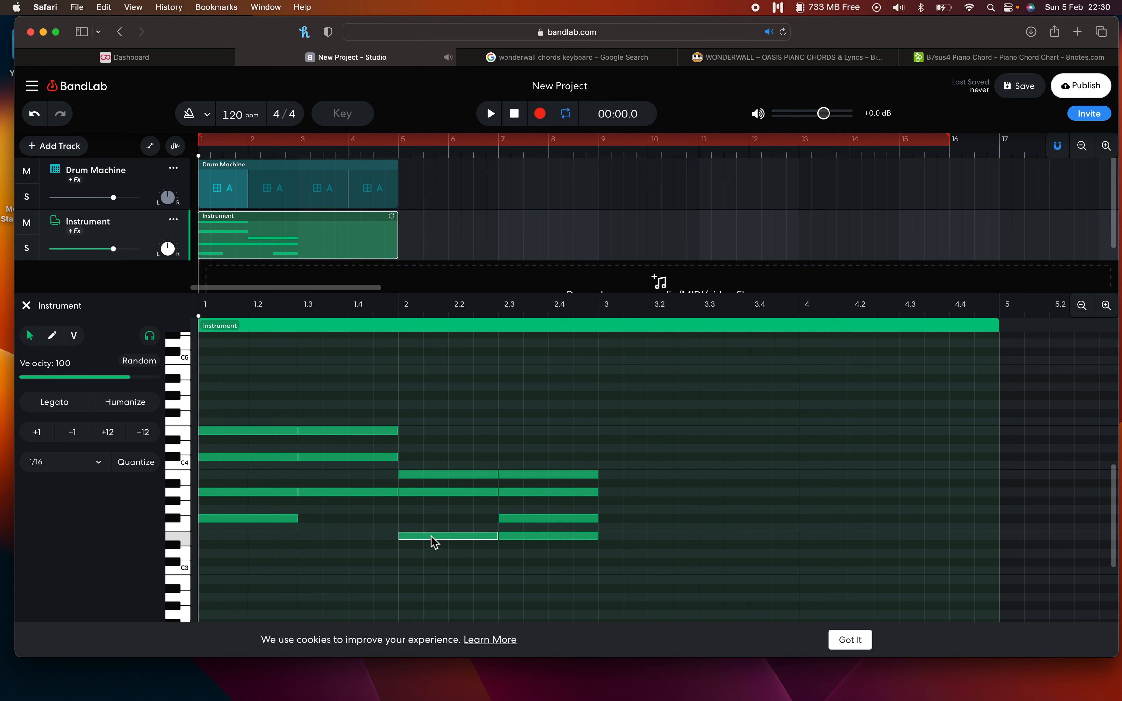
drag(432, 539, 431, 436)
click(540, 539)
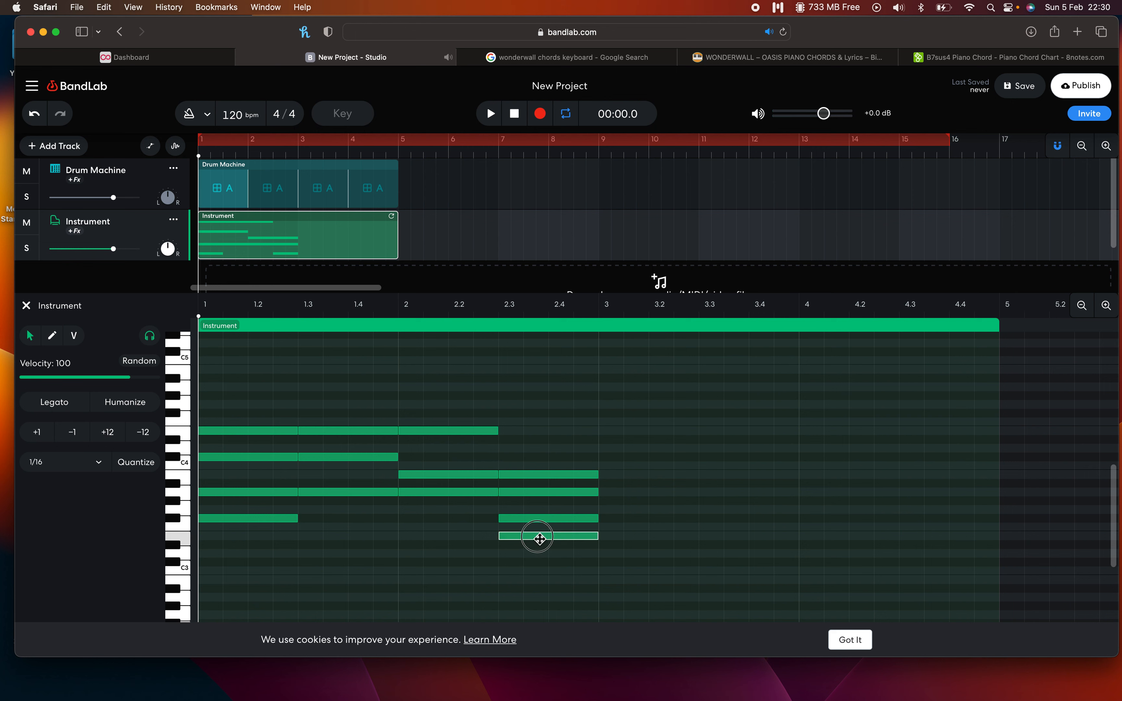
drag(538, 538, 531, 436)
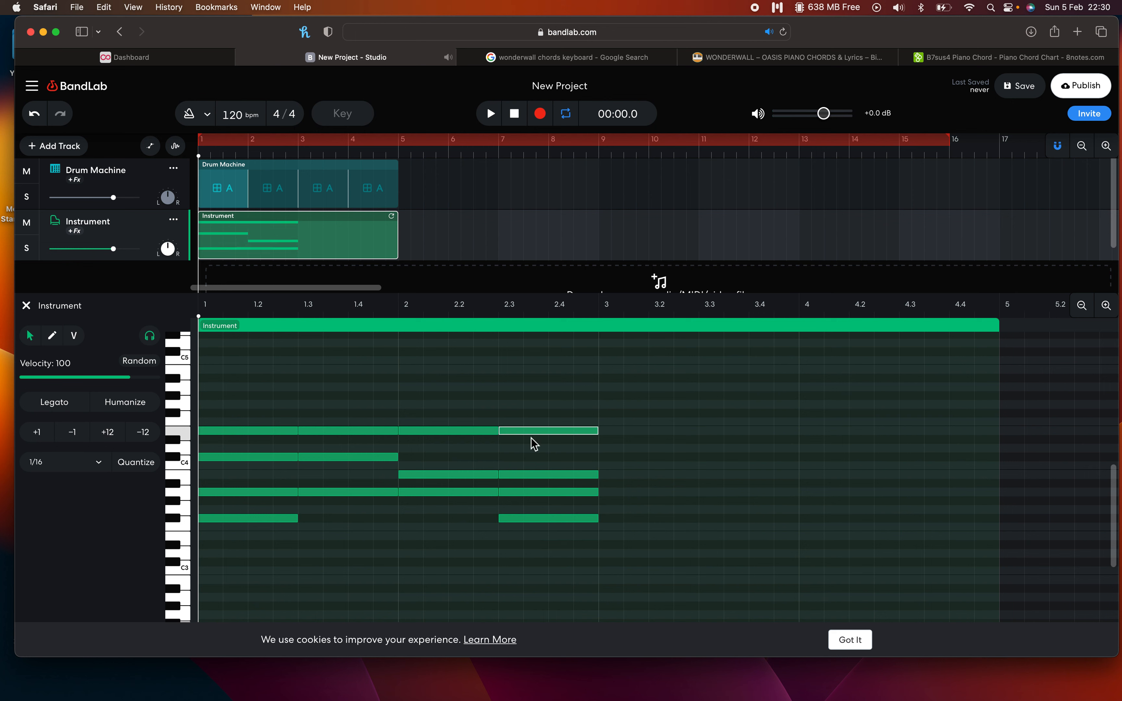
click(533, 579)
Review the notes of the revoiced Esus4 and B7sus4 chords and play the progression from the start
drag(446, 384, 440, 524)
drag(556, 376, 558, 577)
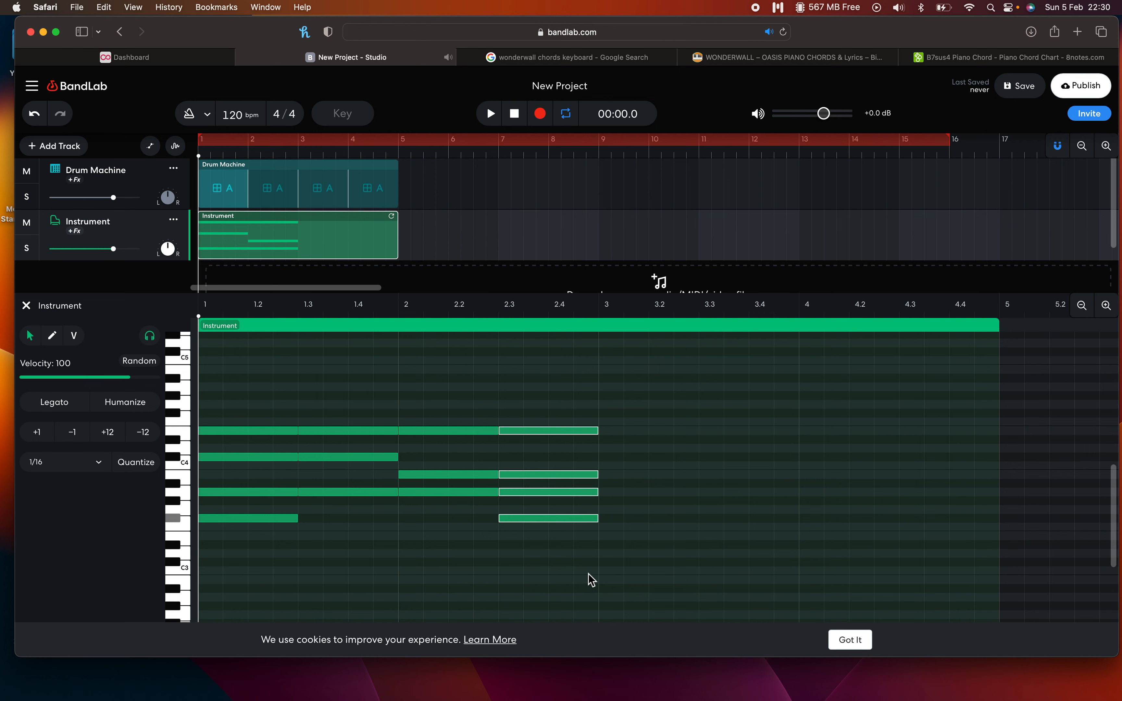
click(588, 577)
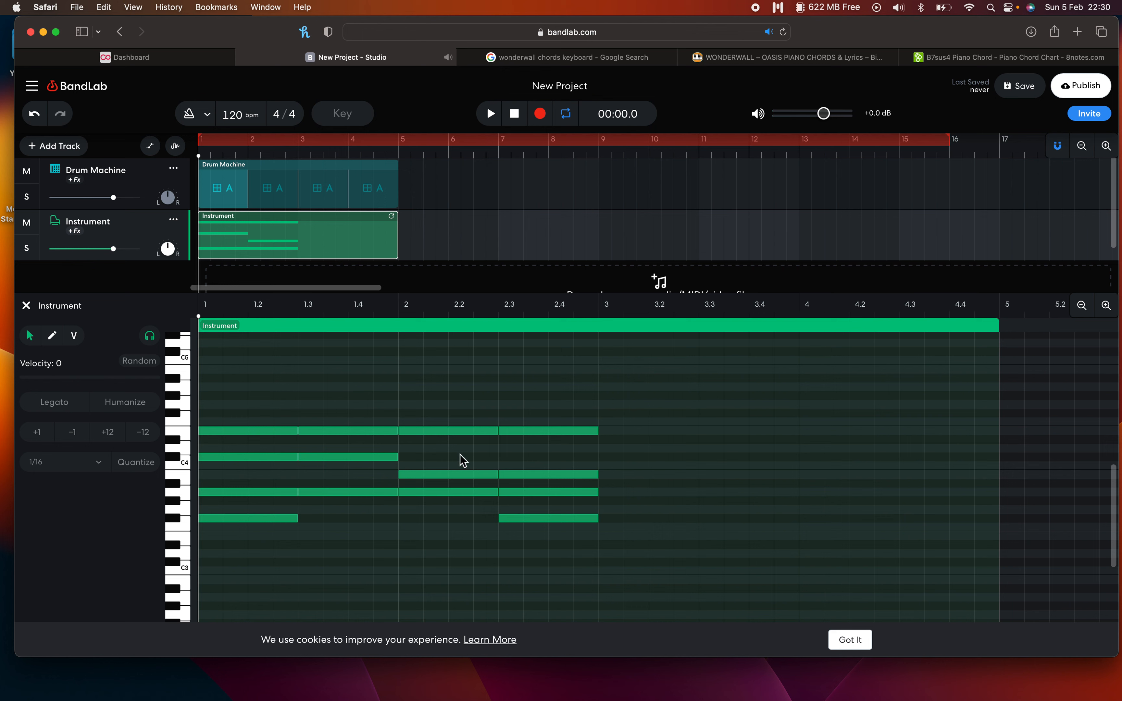
key(space)
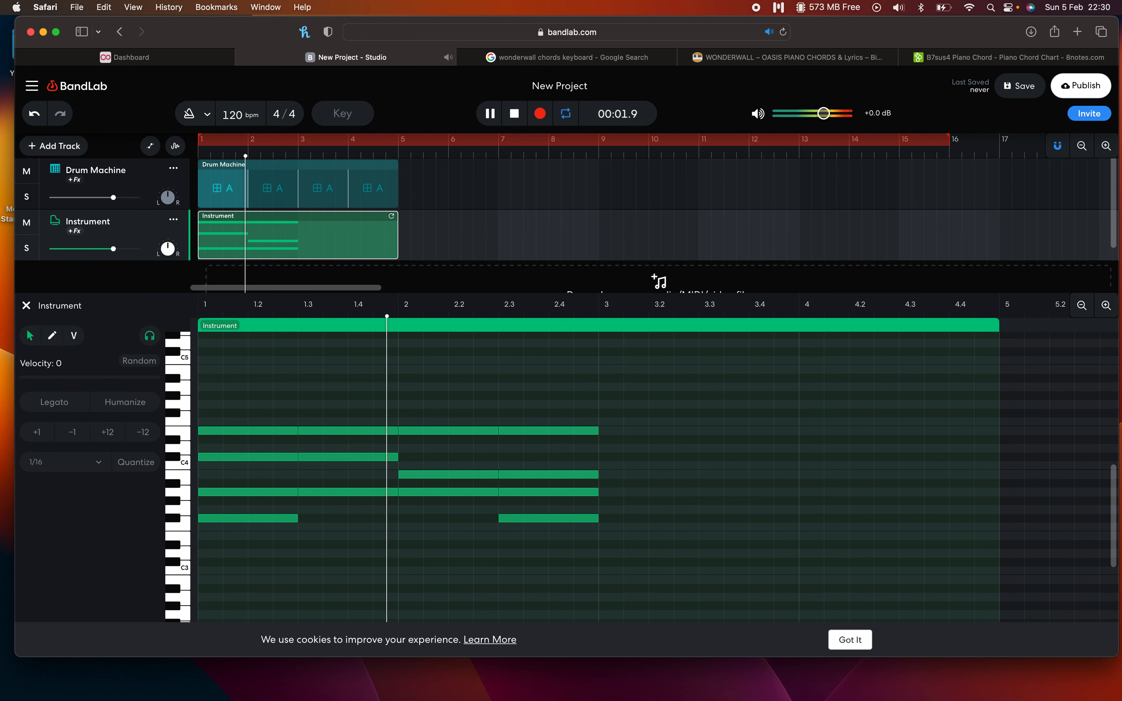
key(space)
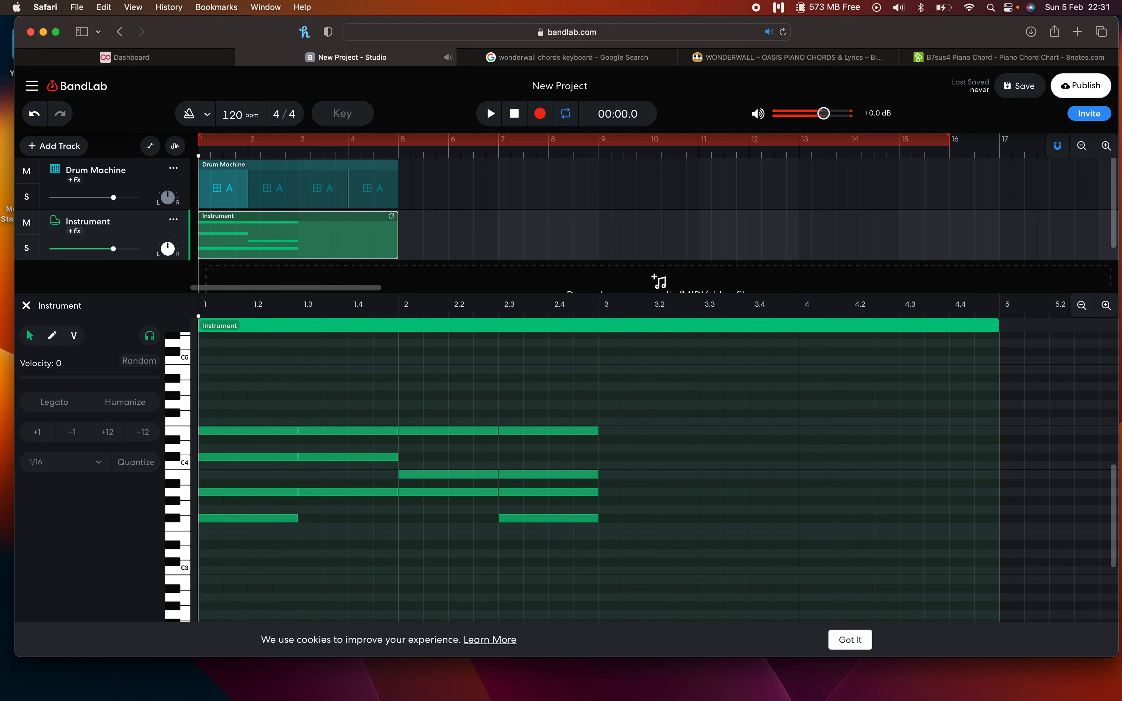
Close the note editor and shorten the Instrument region on the timeline so it ends at bar 3
click(598, 525)
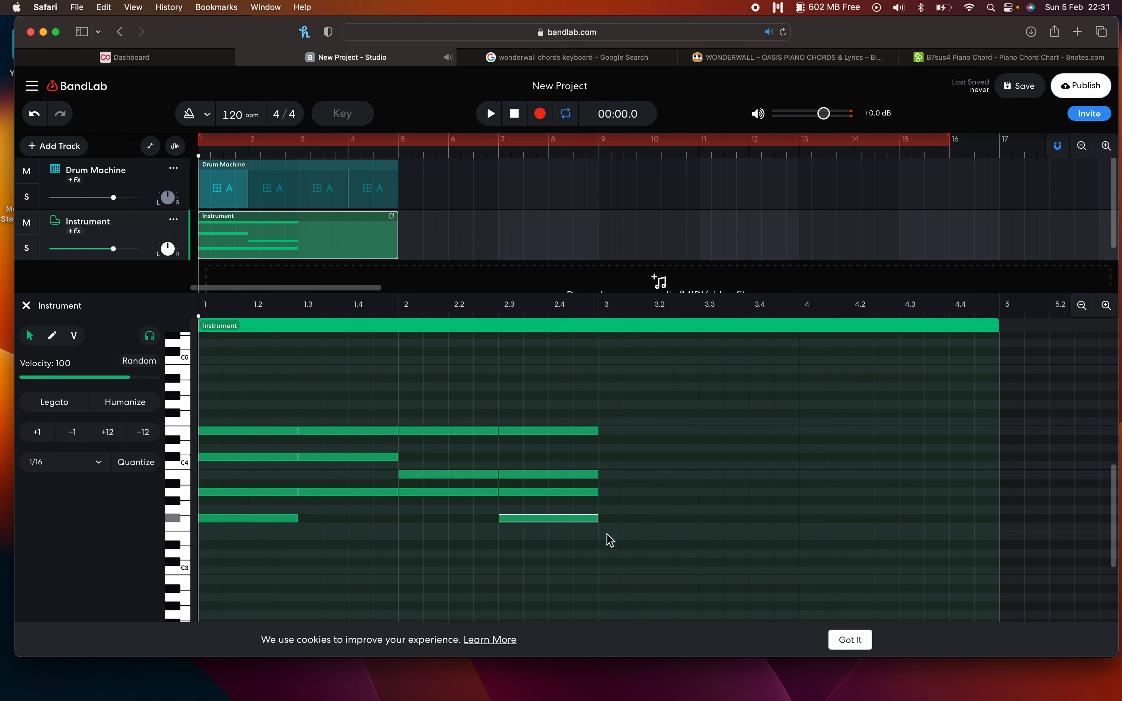
click(612, 549)
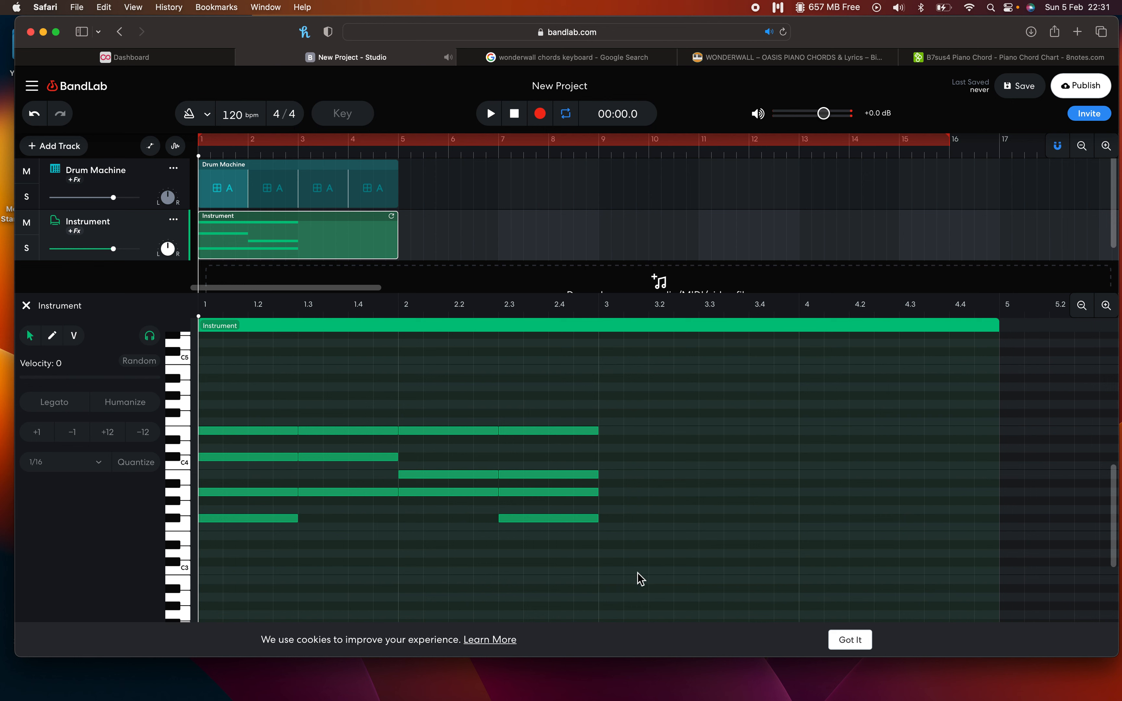
drag(635, 572, 244, 405)
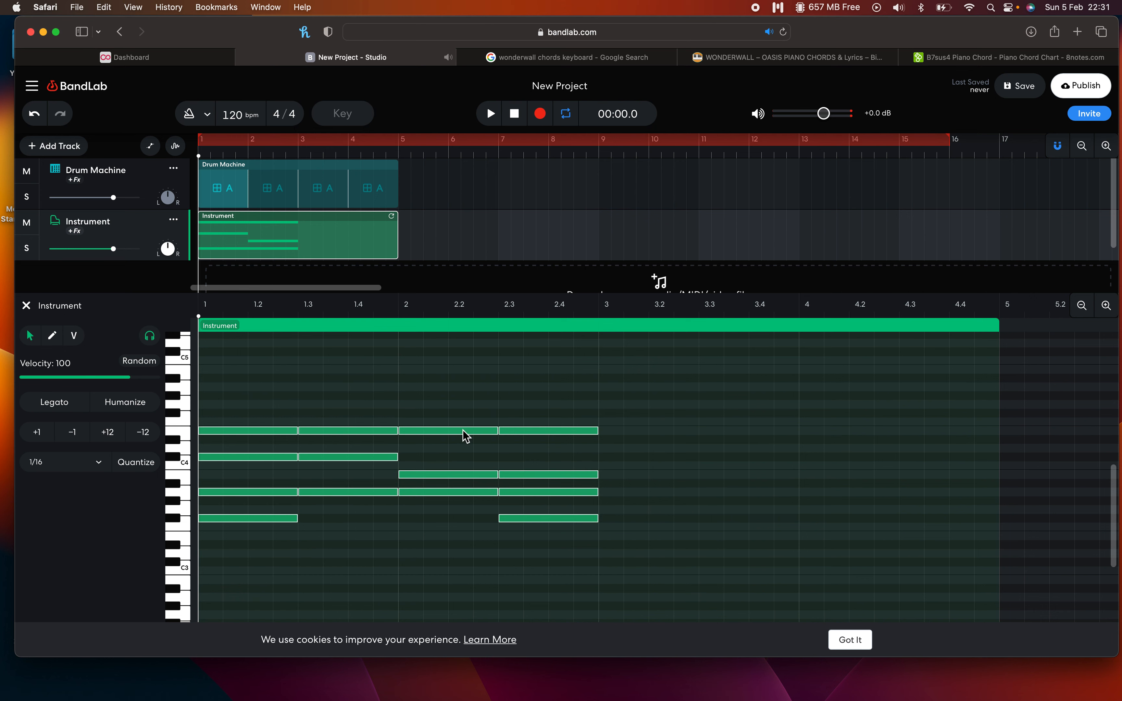
click(36, 305)
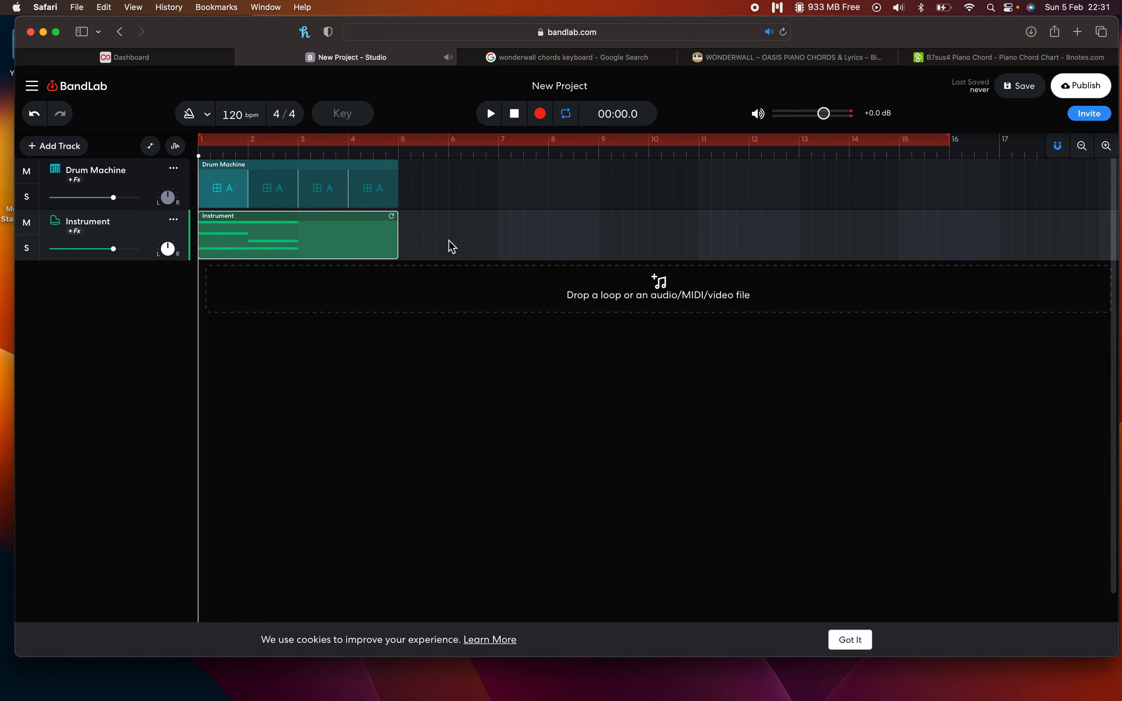
click(456, 242)
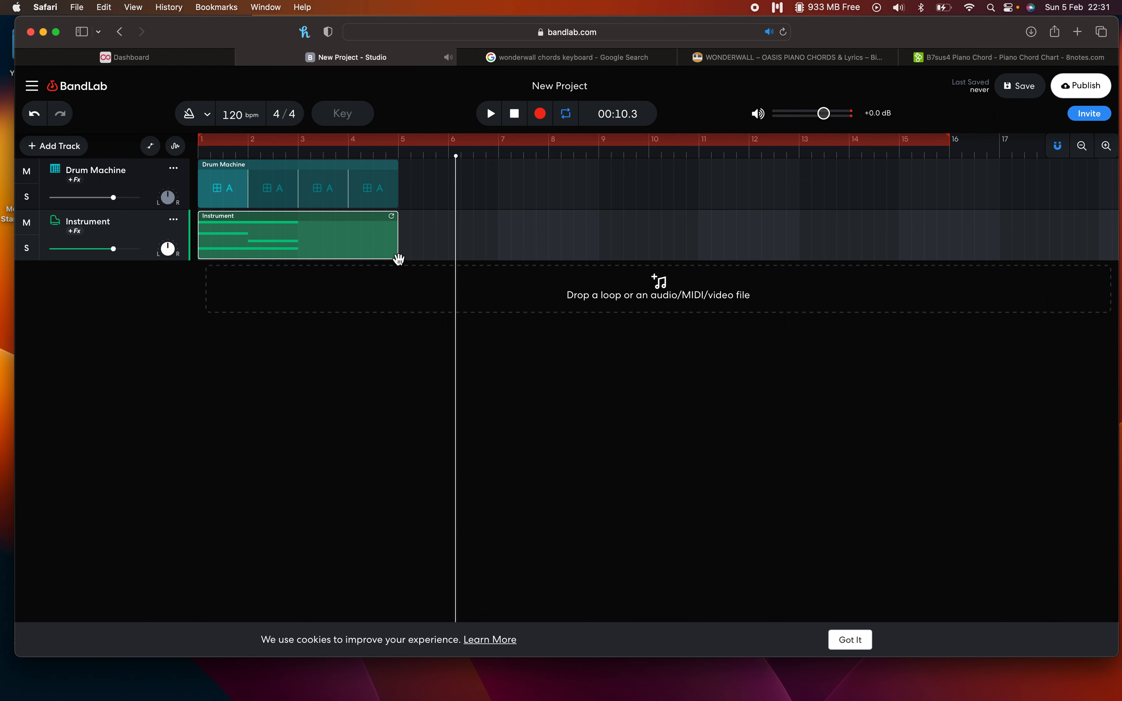
drag(399, 260, 298, 261)
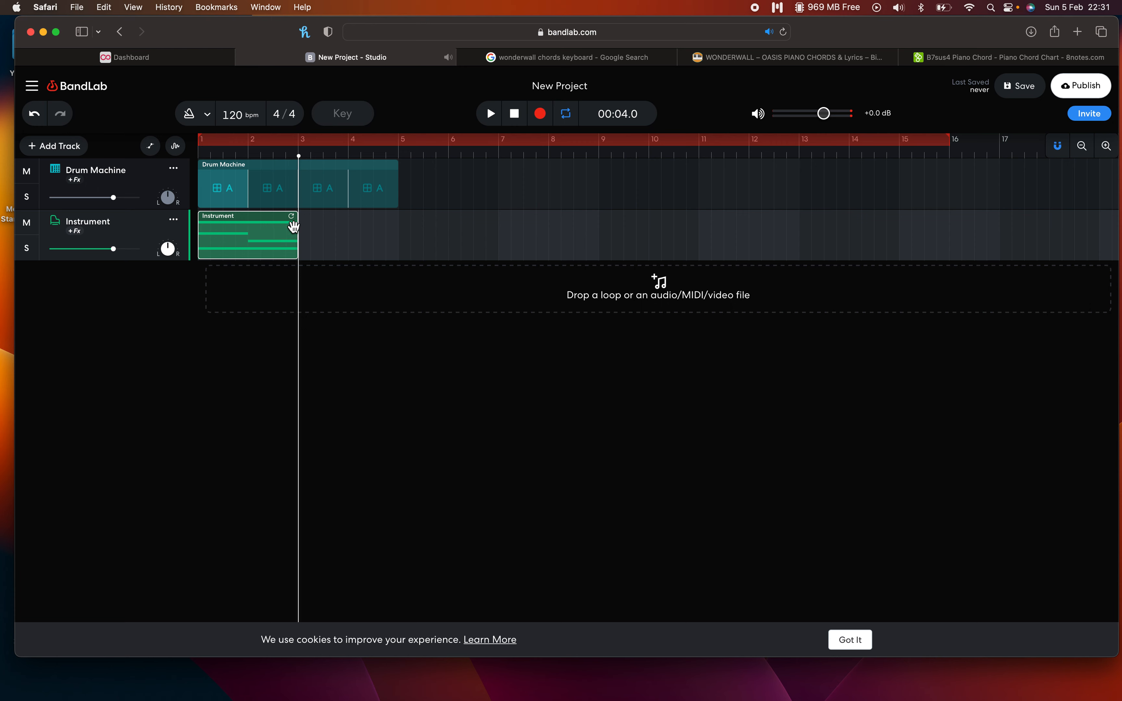
Try looping the Instrument region out to nearly bar 12 and play it back, ending with the region trimmed to bar 3
drag(292, 218, 732, 217)
key(space)
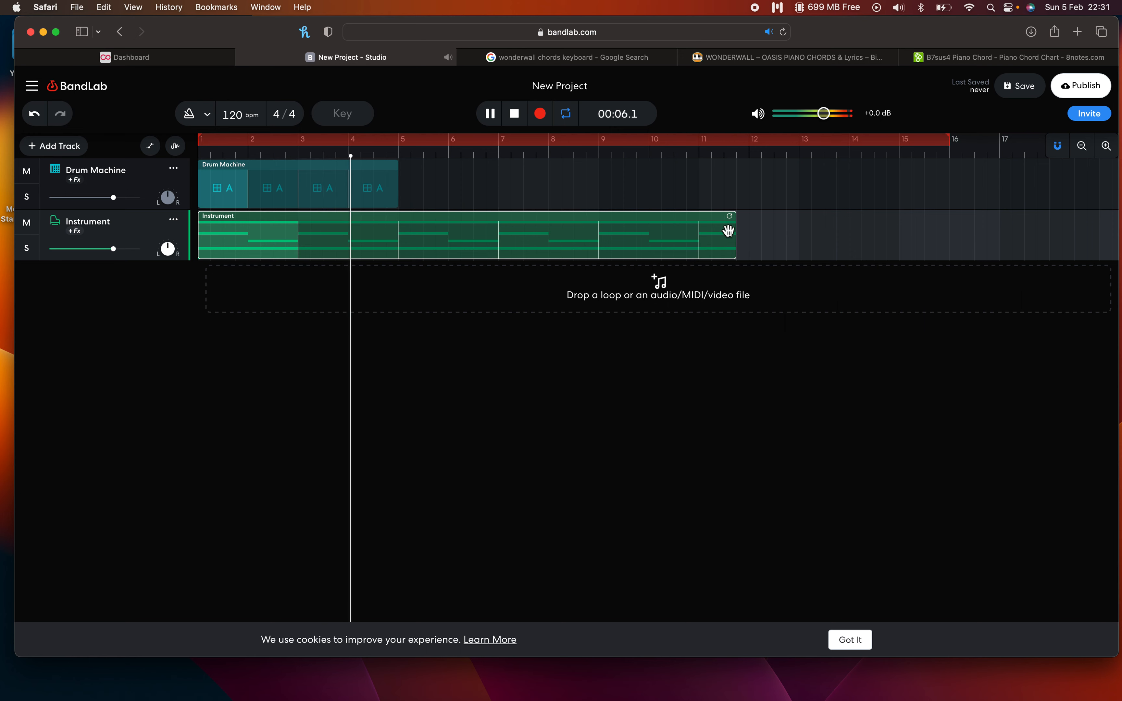
key(space)
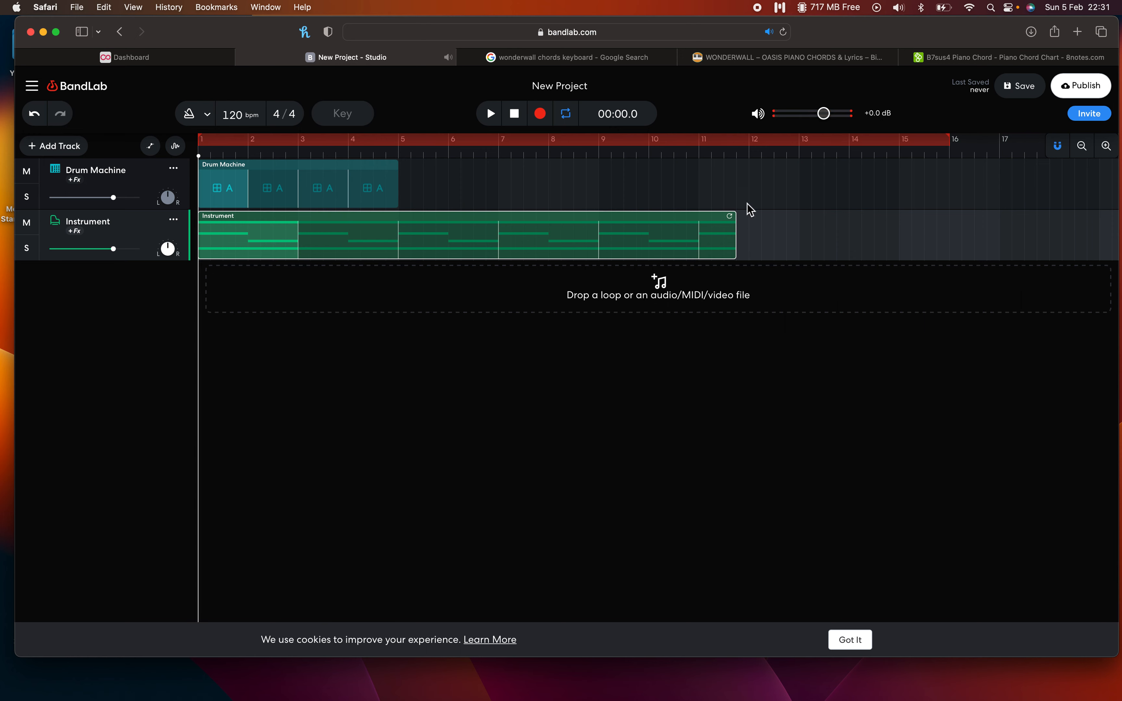
drag(732, 218, 297, 230)
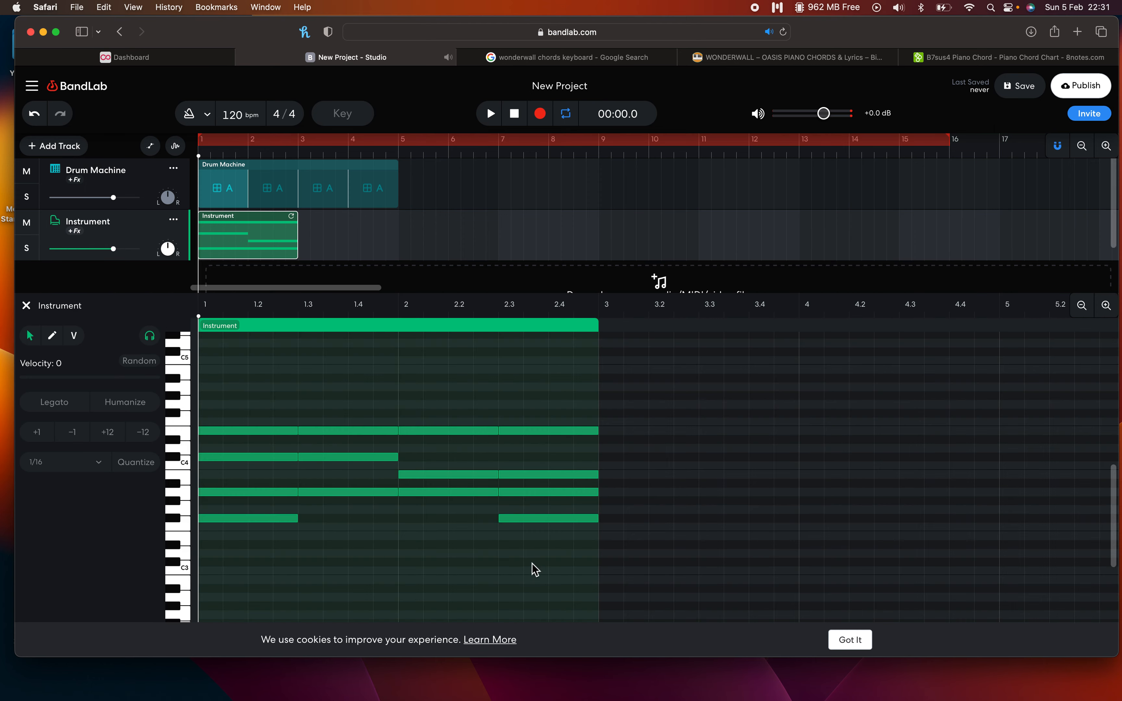
Examine the Instrument region's chord notes and the verse chords on the Bitesize Piano Wonderwall page, leaving the note editor closed
click(458, 557)
scroll(386, 550, down, 1)
scroll(389, 555, down, 1)
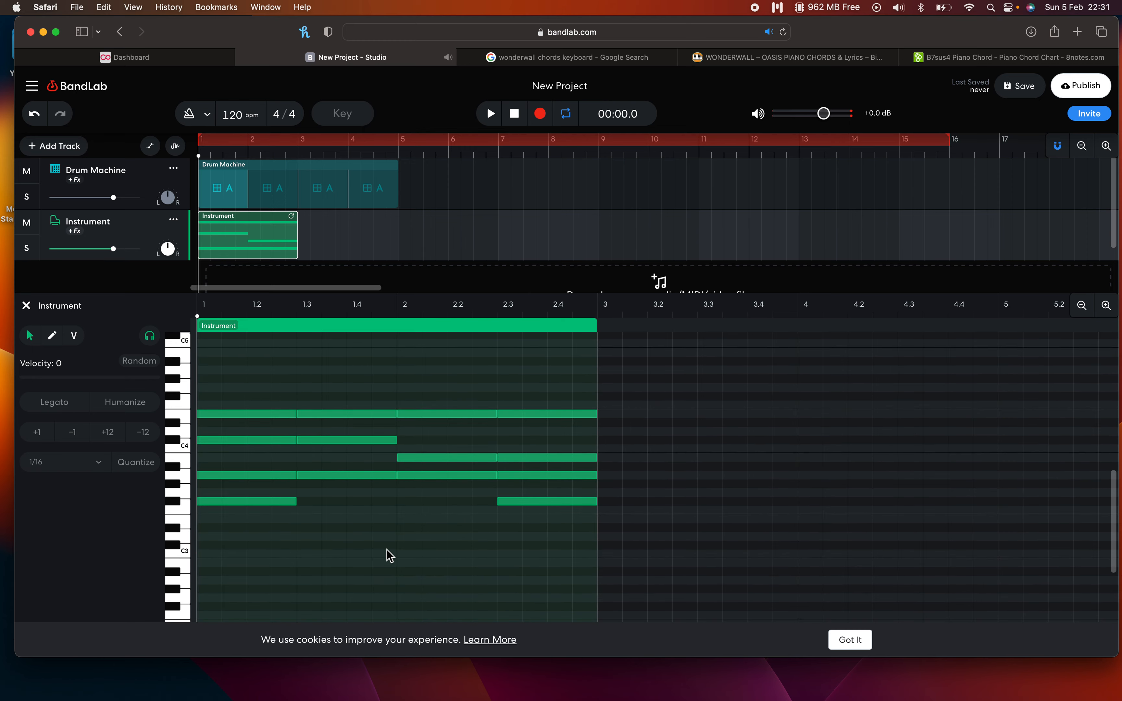
scroll(307, 550, down, 2)
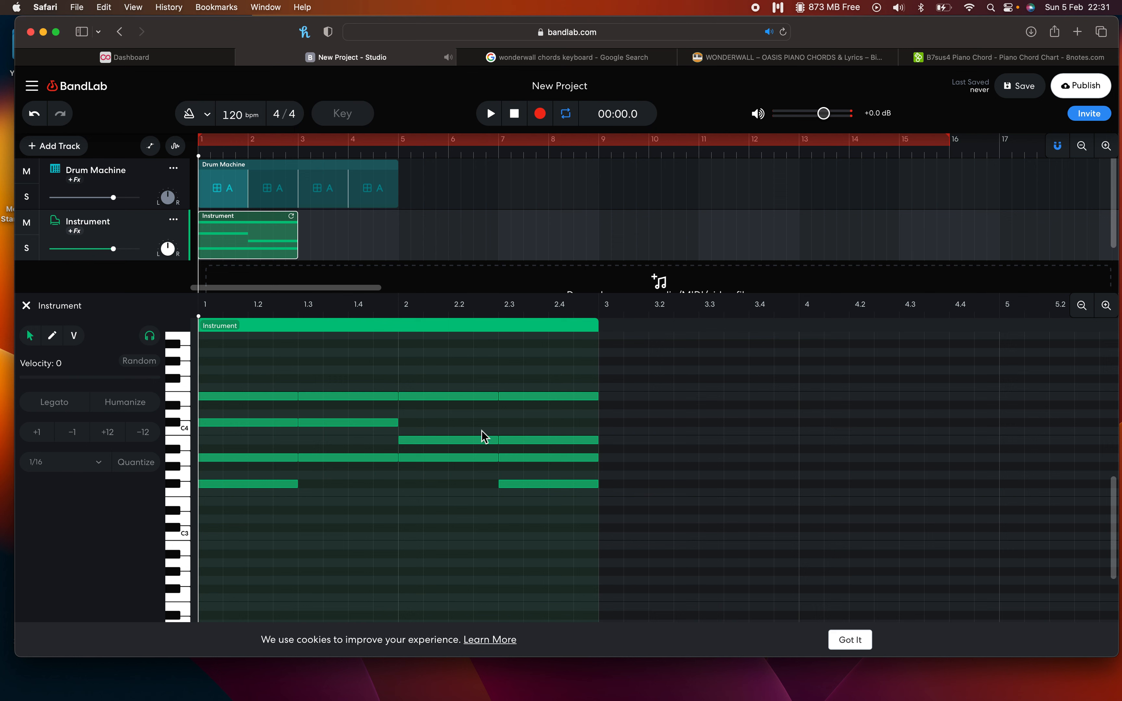
click(752, 55)
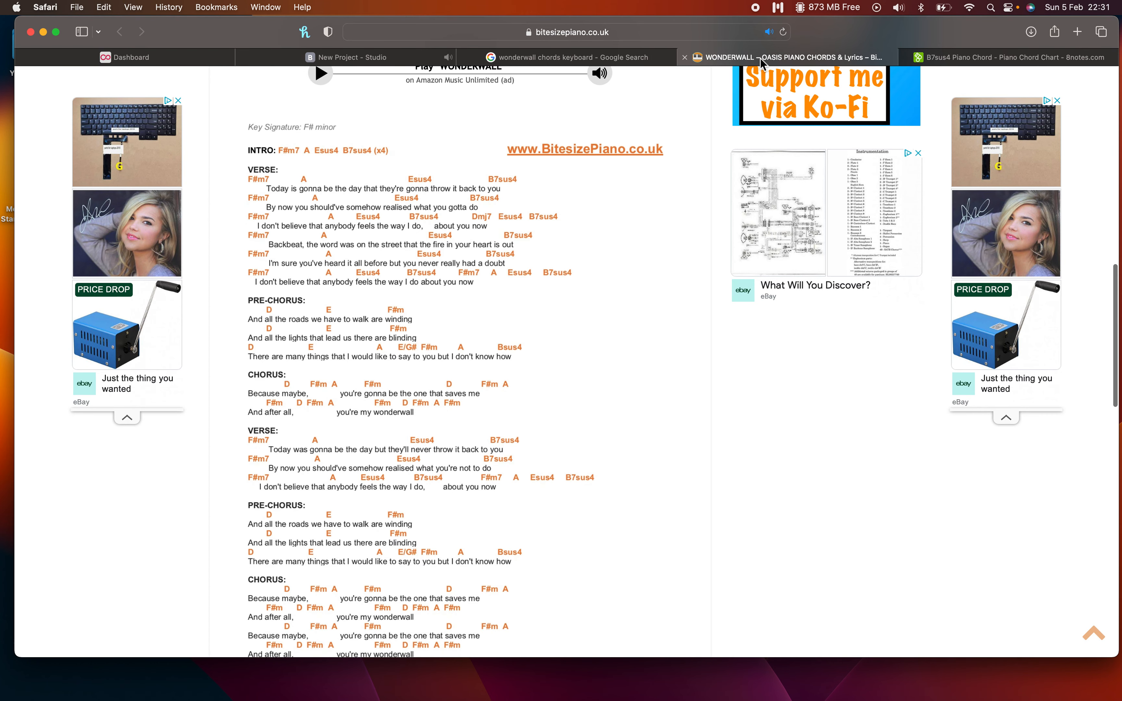
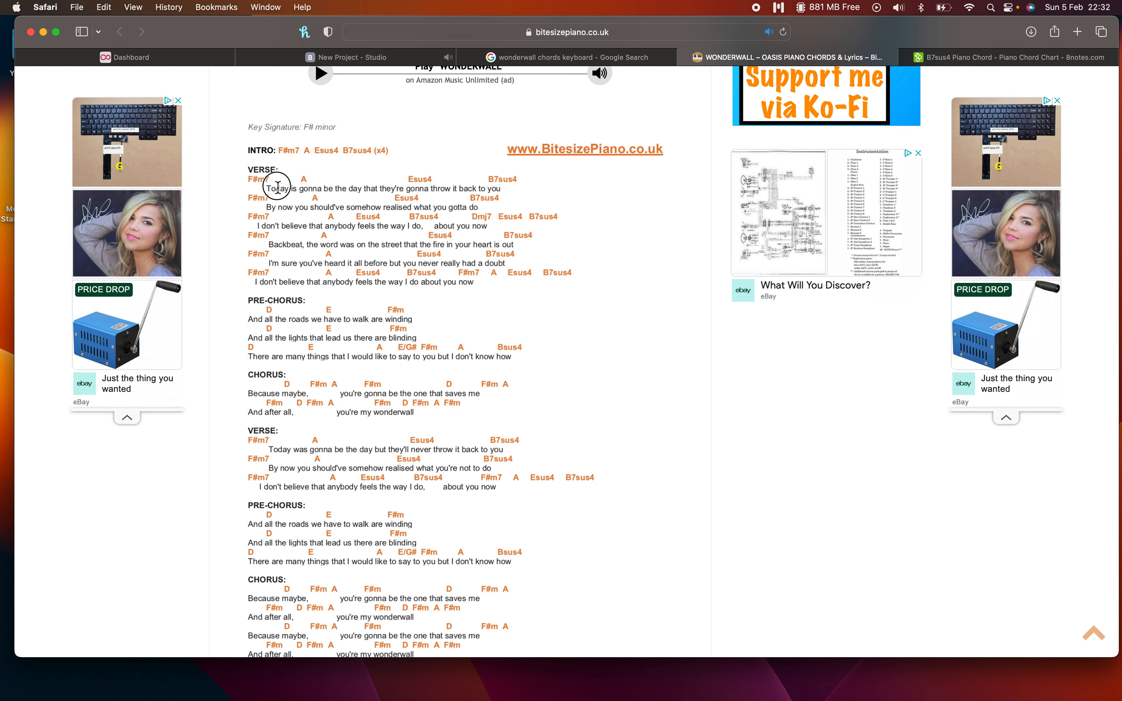
click(252, 184)
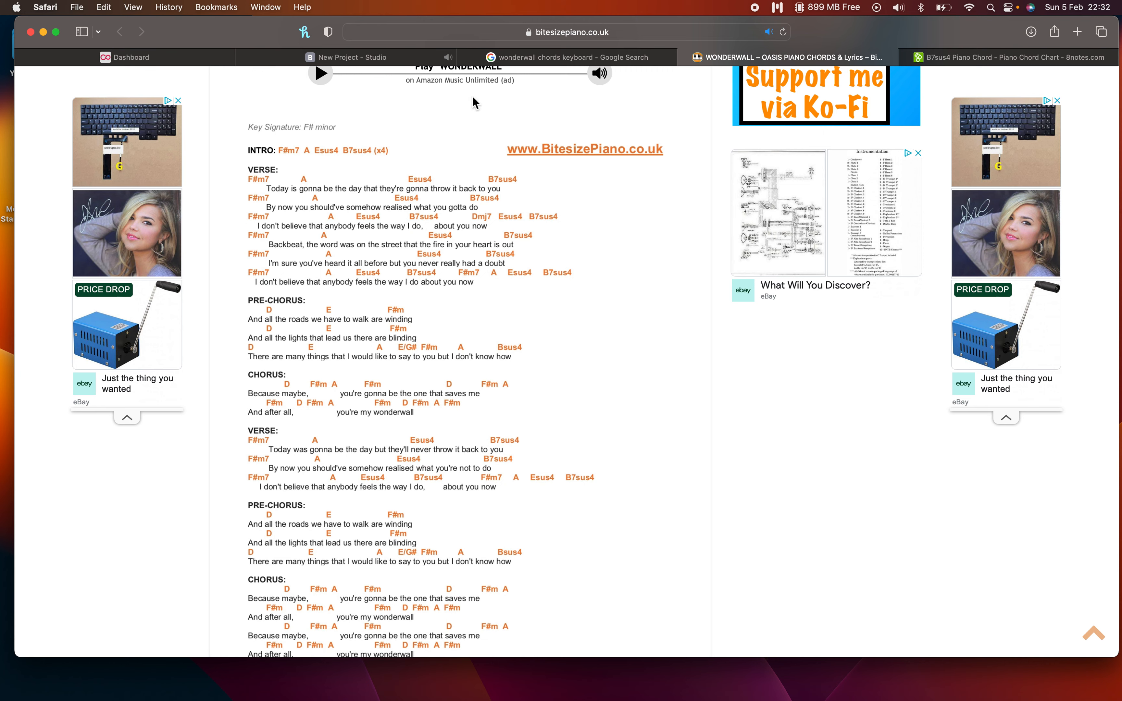
click(394, 57)
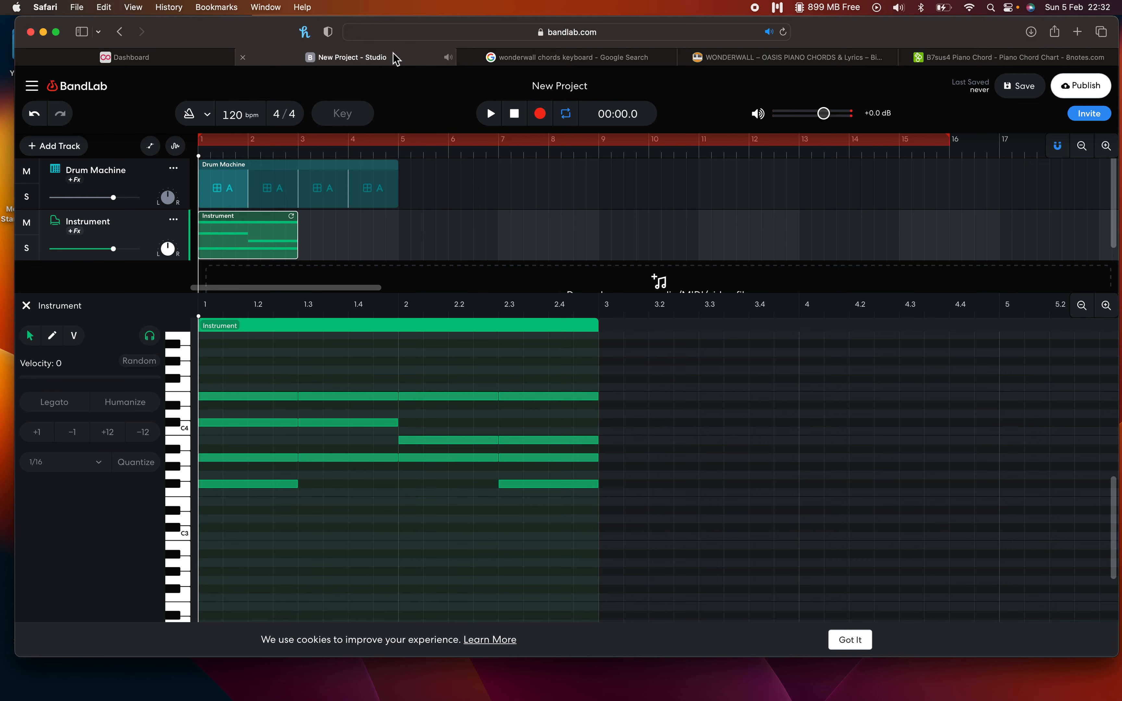
click(27, 306)
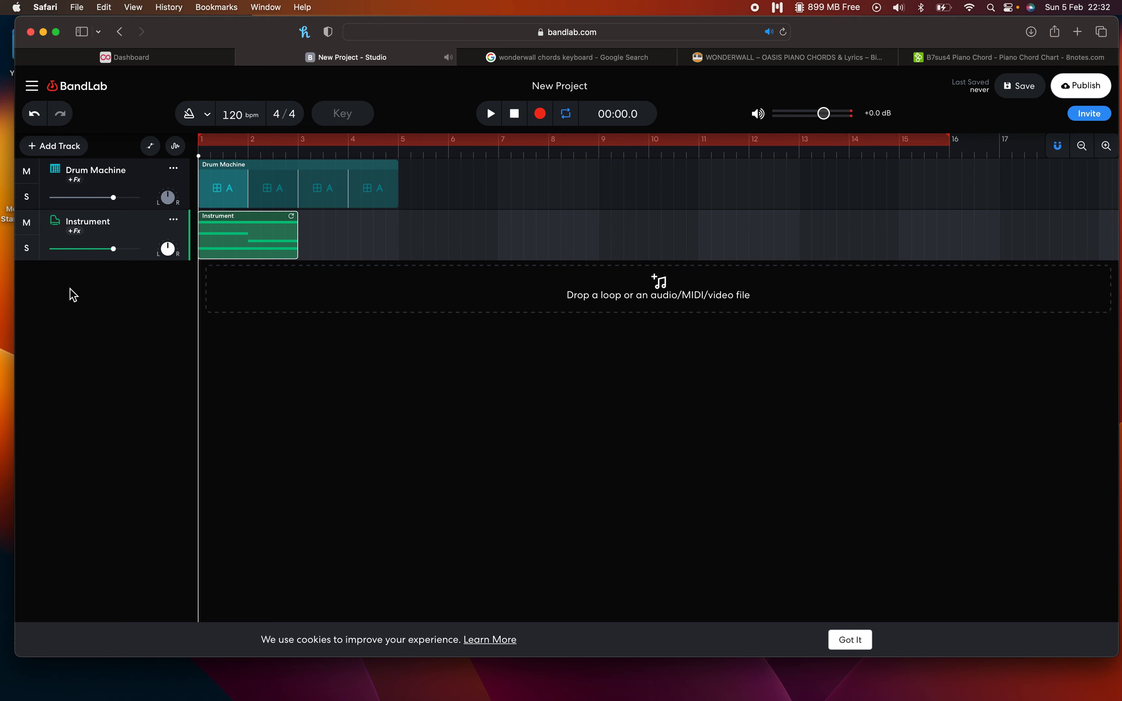
Add a new virtual instrument track and set its instrument to Retro Pick Bass from the Electric Basses
click(63, 147)
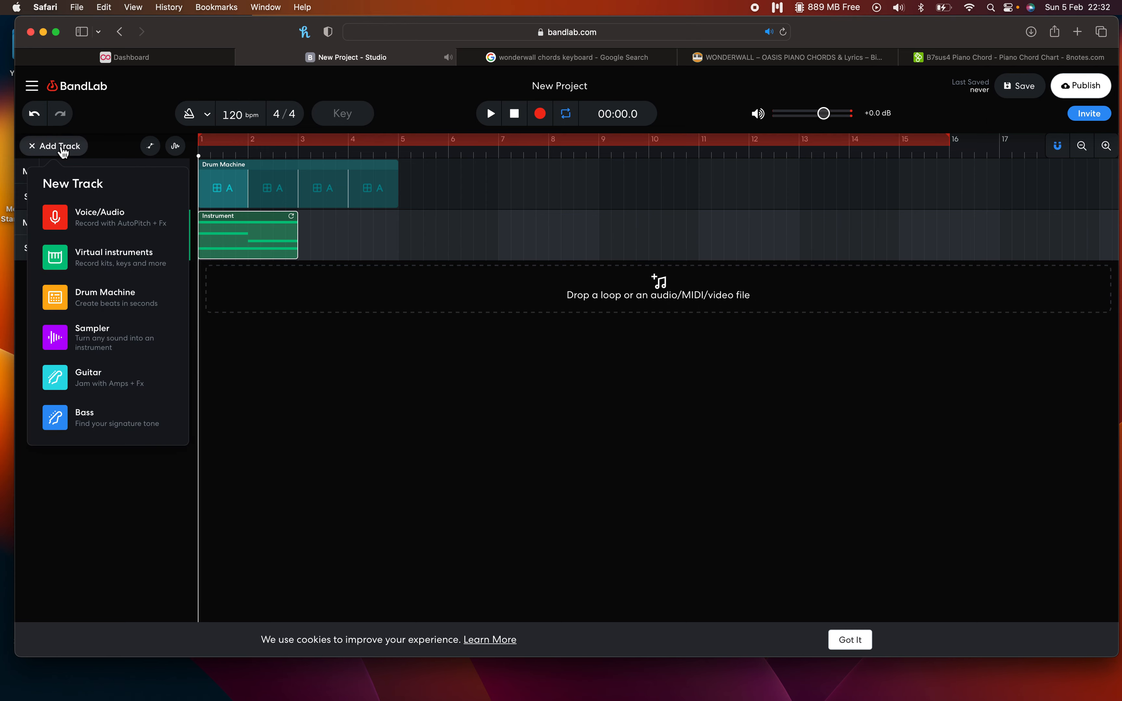
click(95, 266)
click(58, 279)
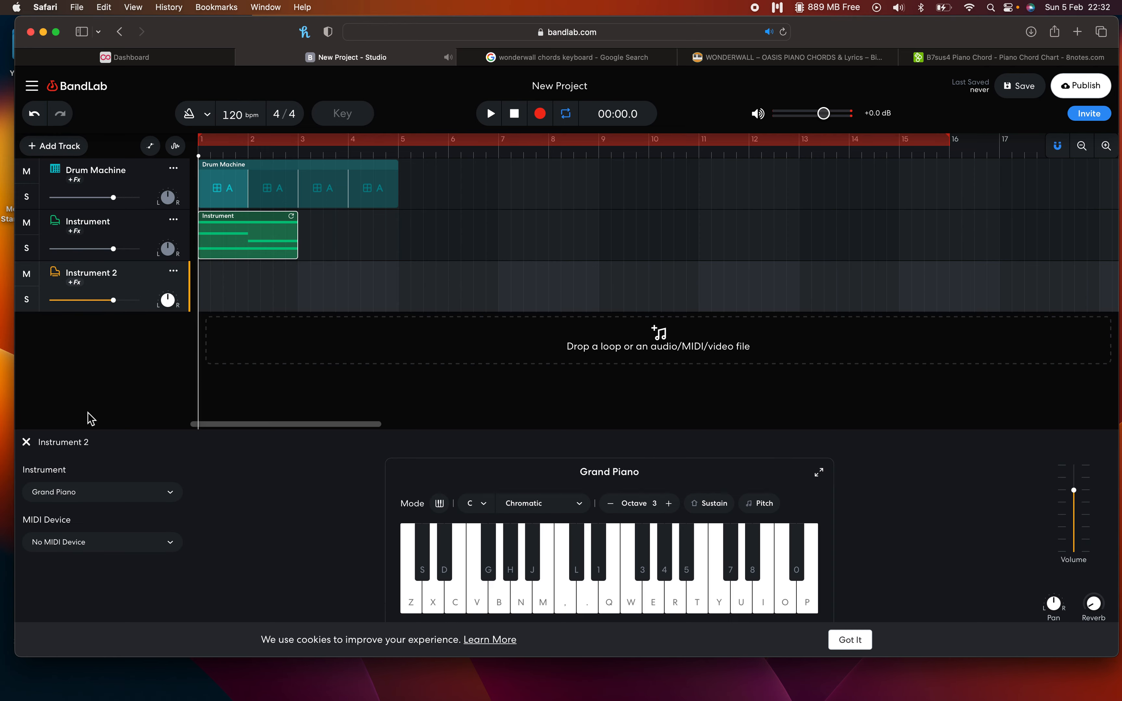
click(70, 497)
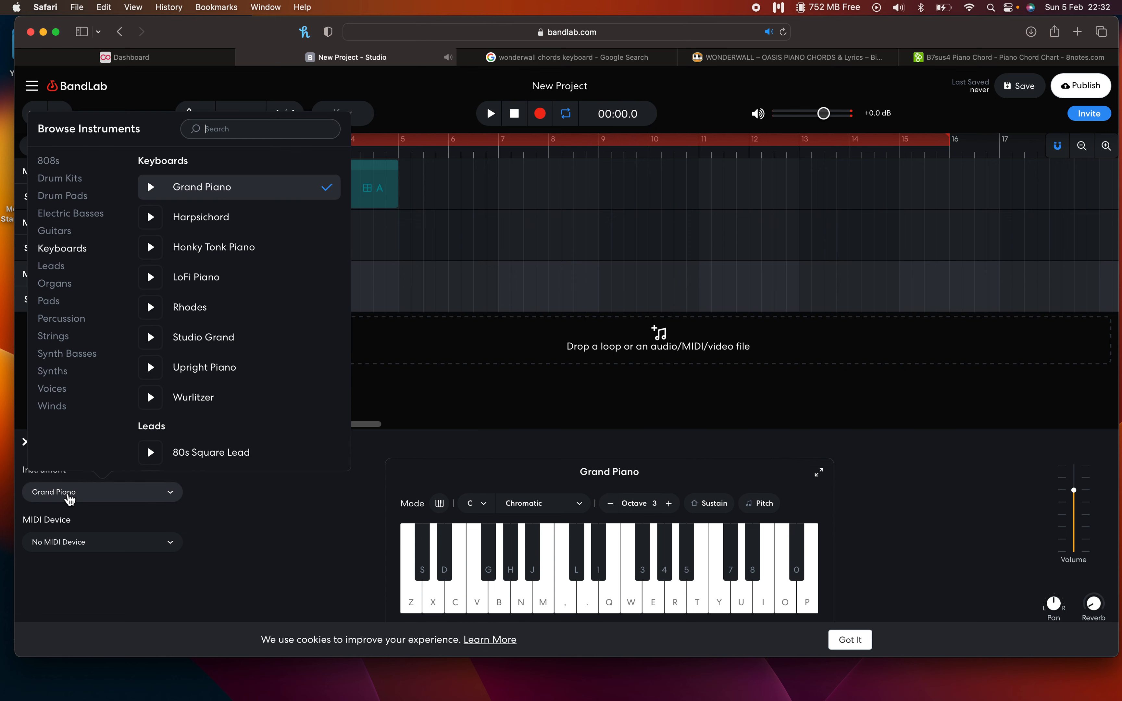
click(88, 216)
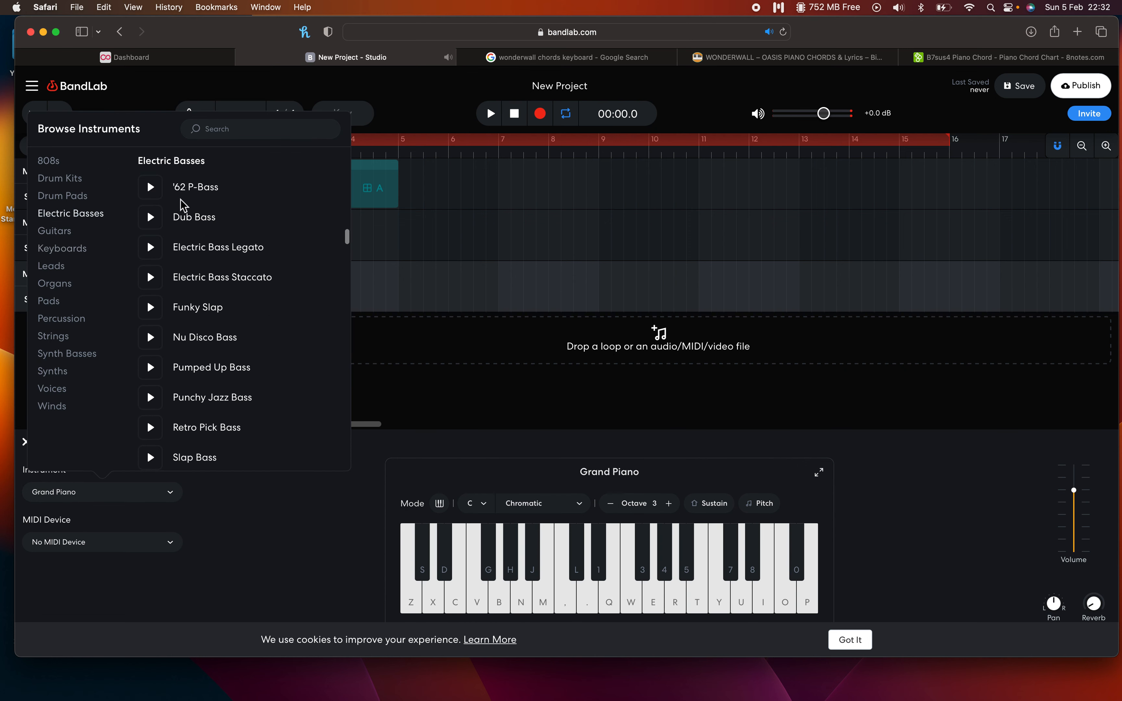
click(205, 429)
click(414, 398)
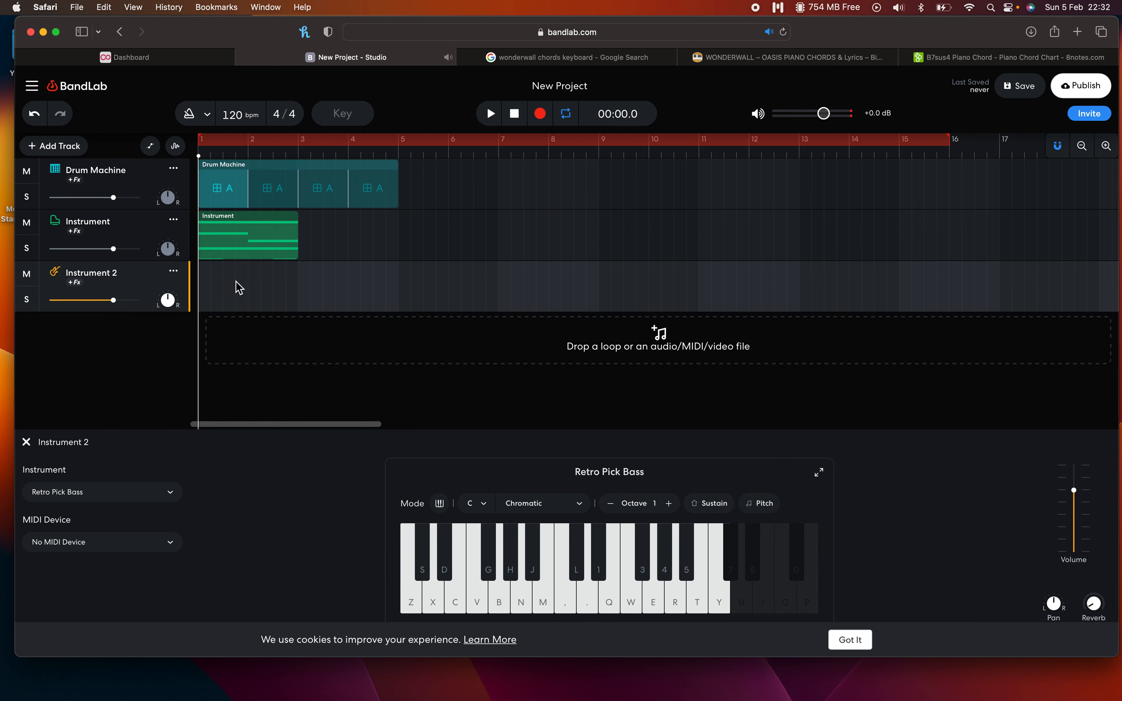
Create a region at bar 1 on the Instrument 2 track and open it in the note editor
right_click(218, 275)
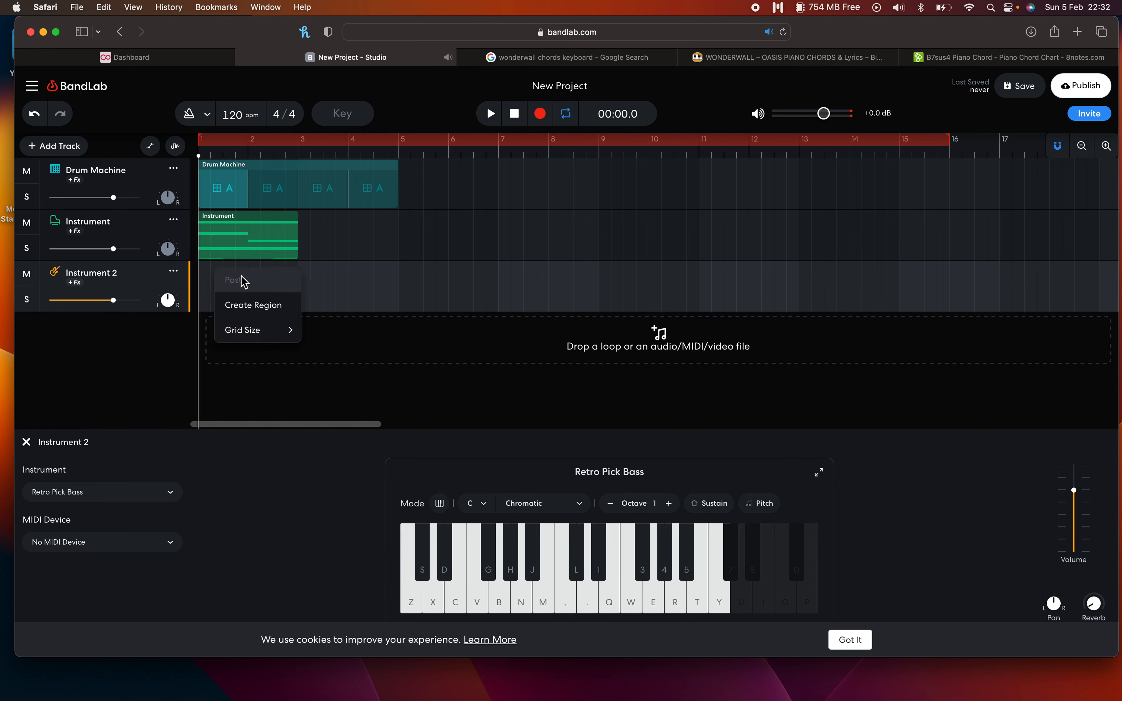
click(241, 306)
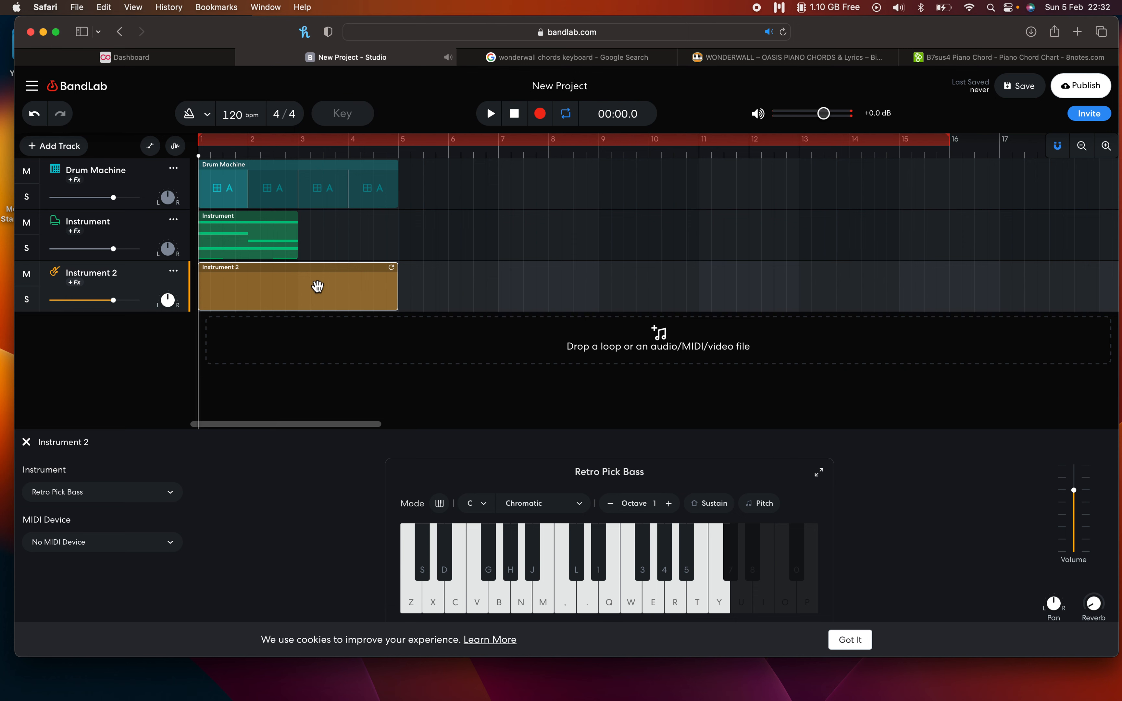
double_click(291, 287)
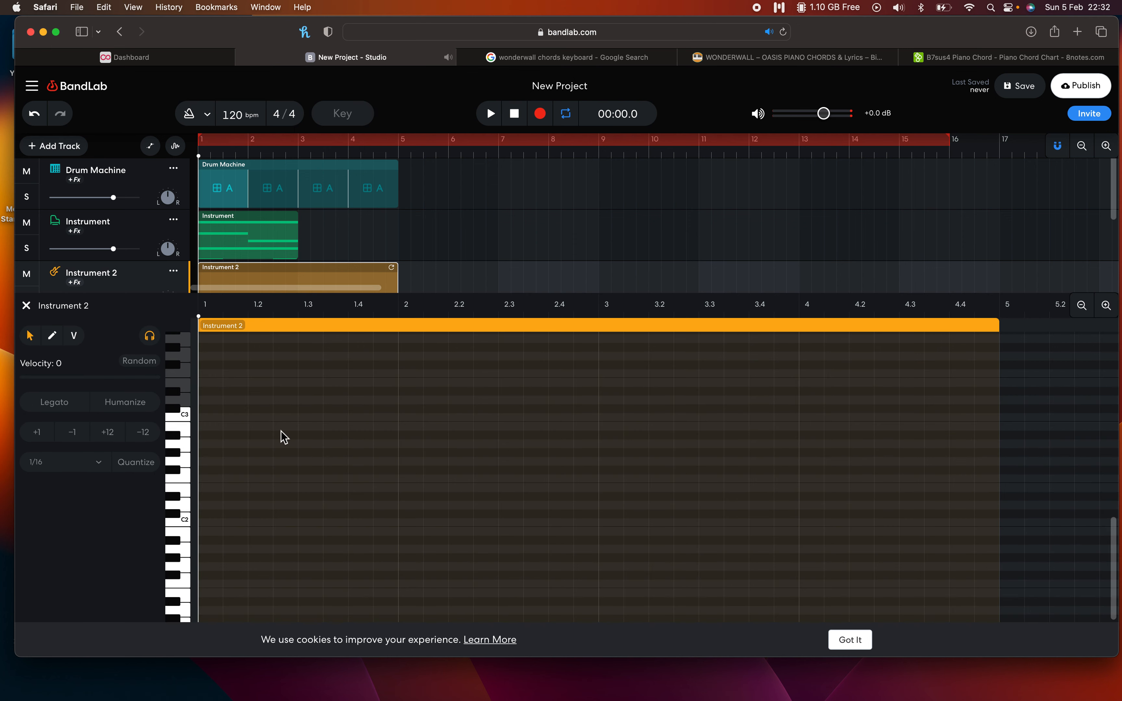
Audition bass pitches on the note editor's keyboard and check the verse's first chord on the Wonderwall chord page
scroll(284, 437, down, 2)
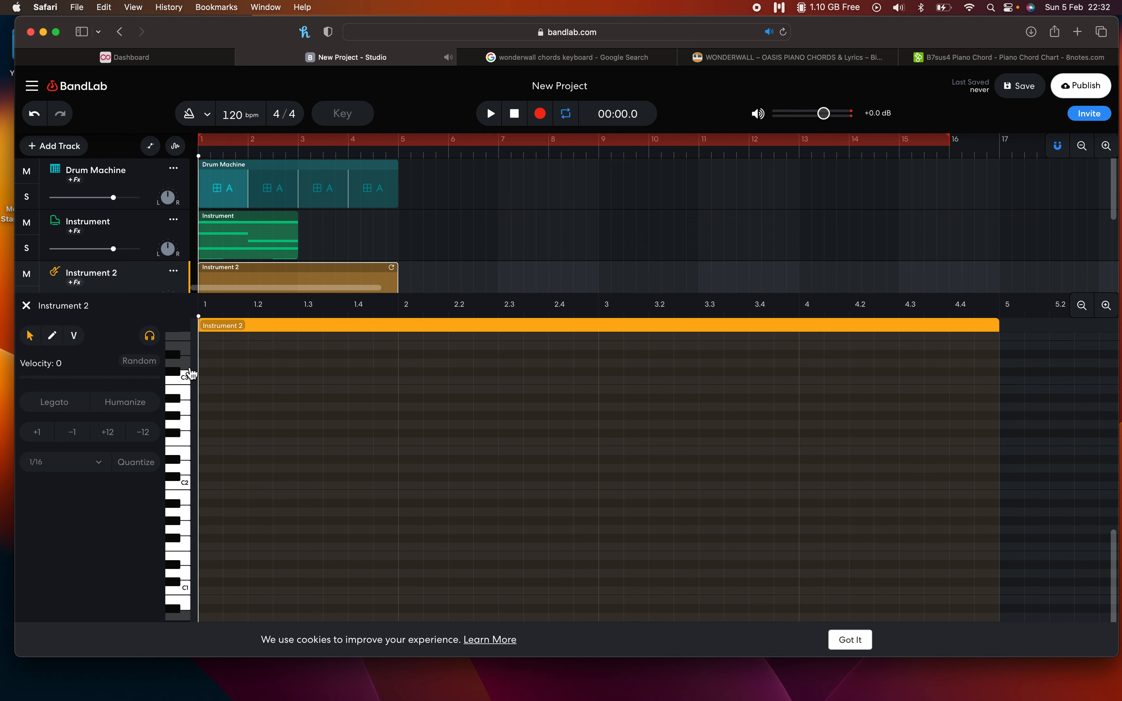
click(183, 350)
scroll(185, 360, right, 1)
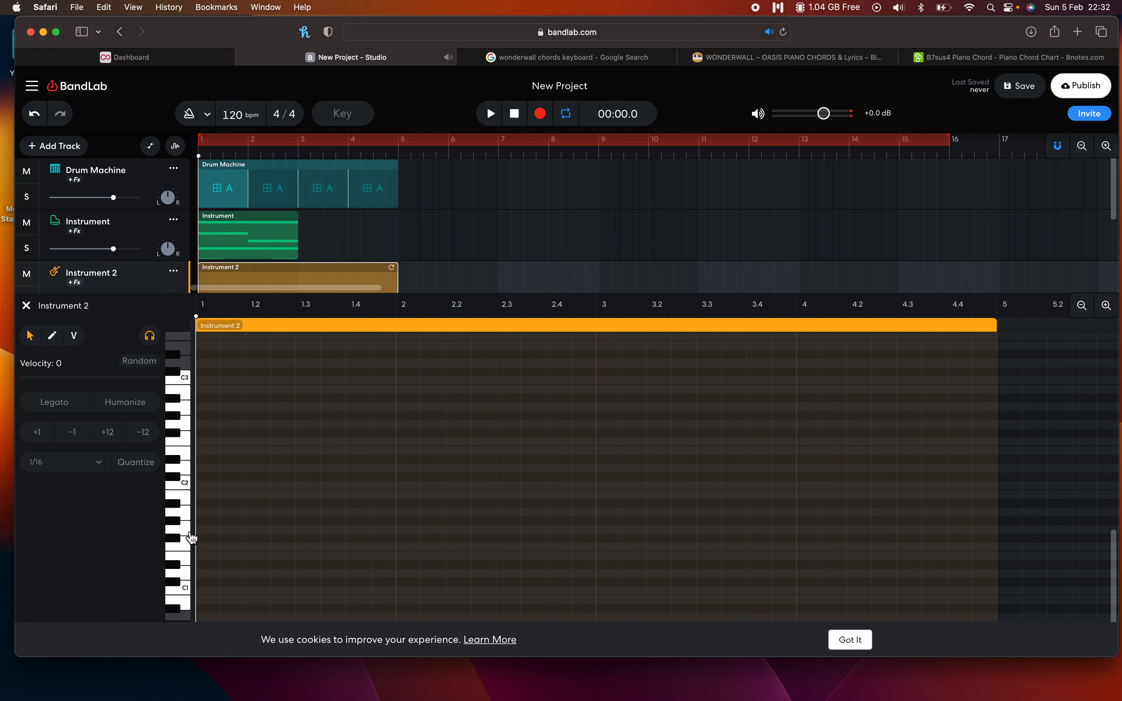
click(190, 516)
mouse_move(190, 515)
mouse_down()
mouse_move(180, 399)
mouse_move(186, 495)
mouse_up()
click(760, 57)
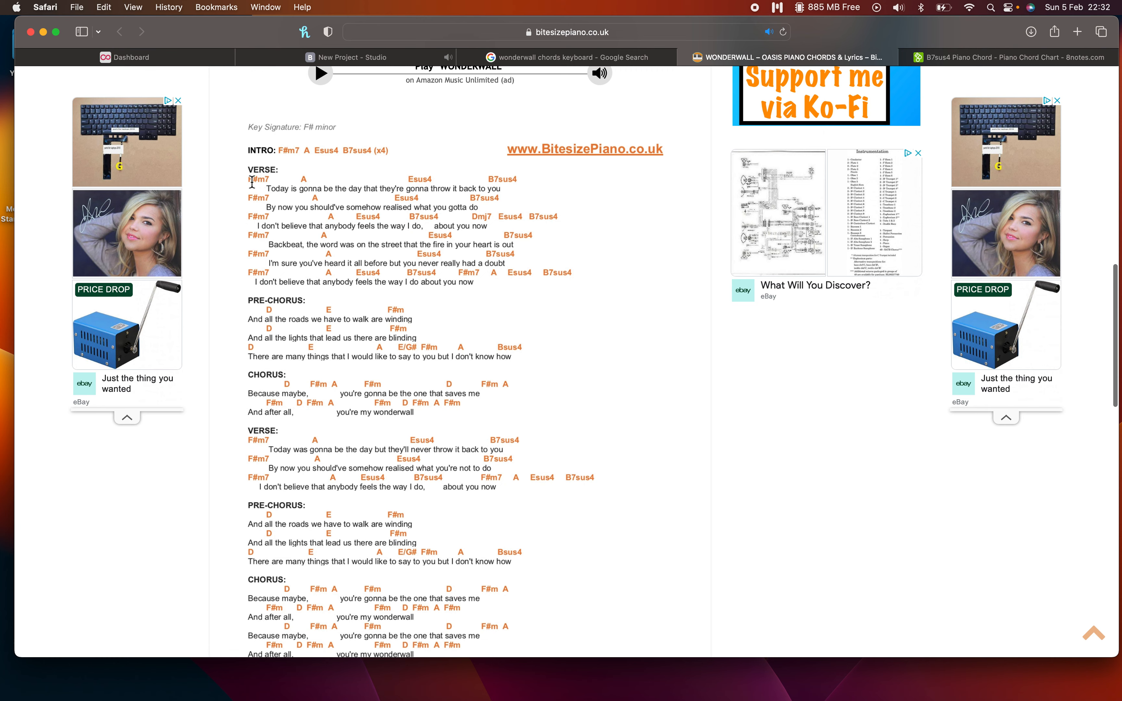
click(335, 57)
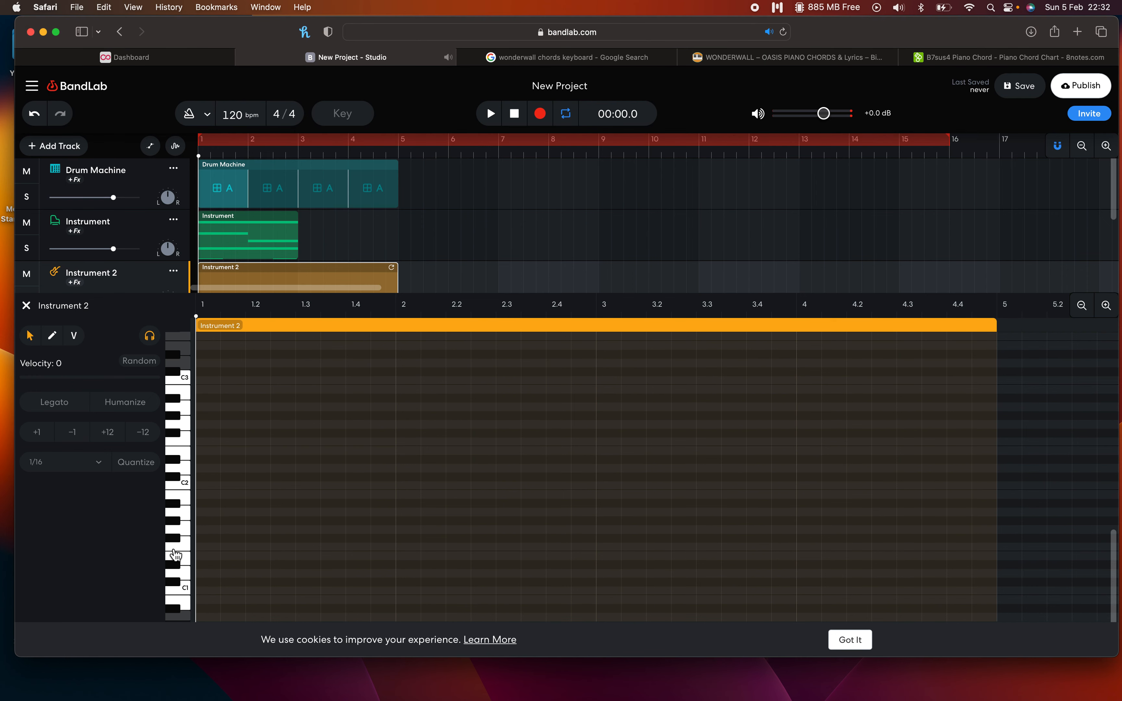
Add an F#1 bass note from the start of bar 1 to beat 1.3 and play it back
click(178, 538)
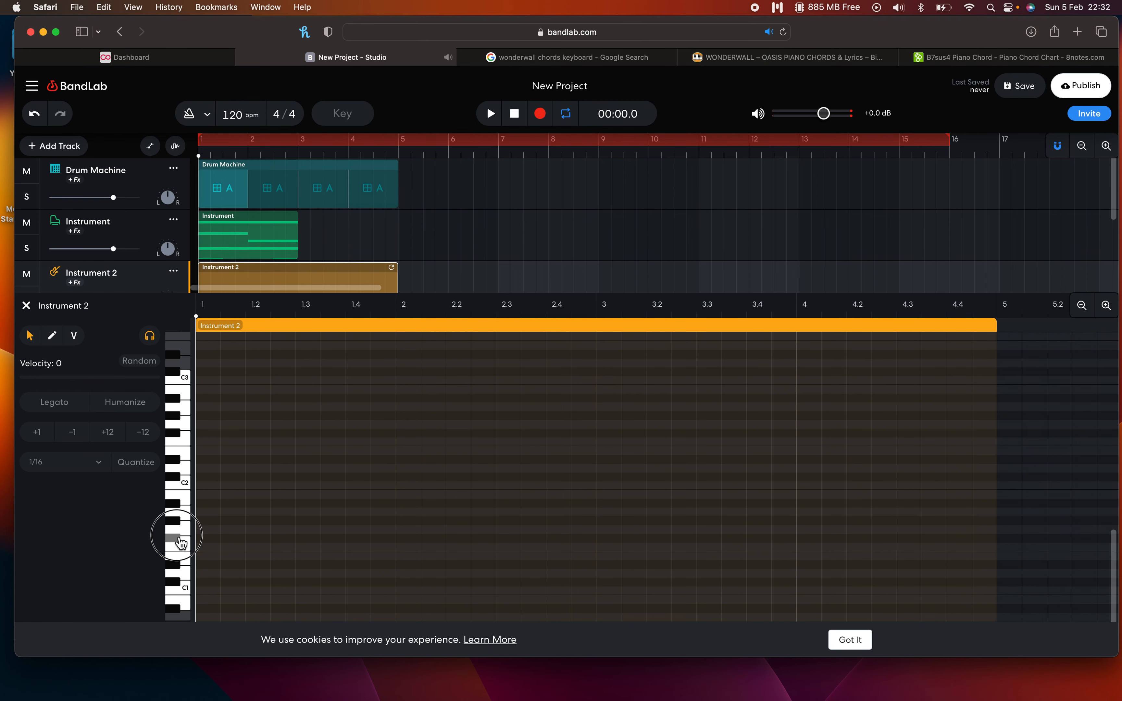
double_click(208, 539)
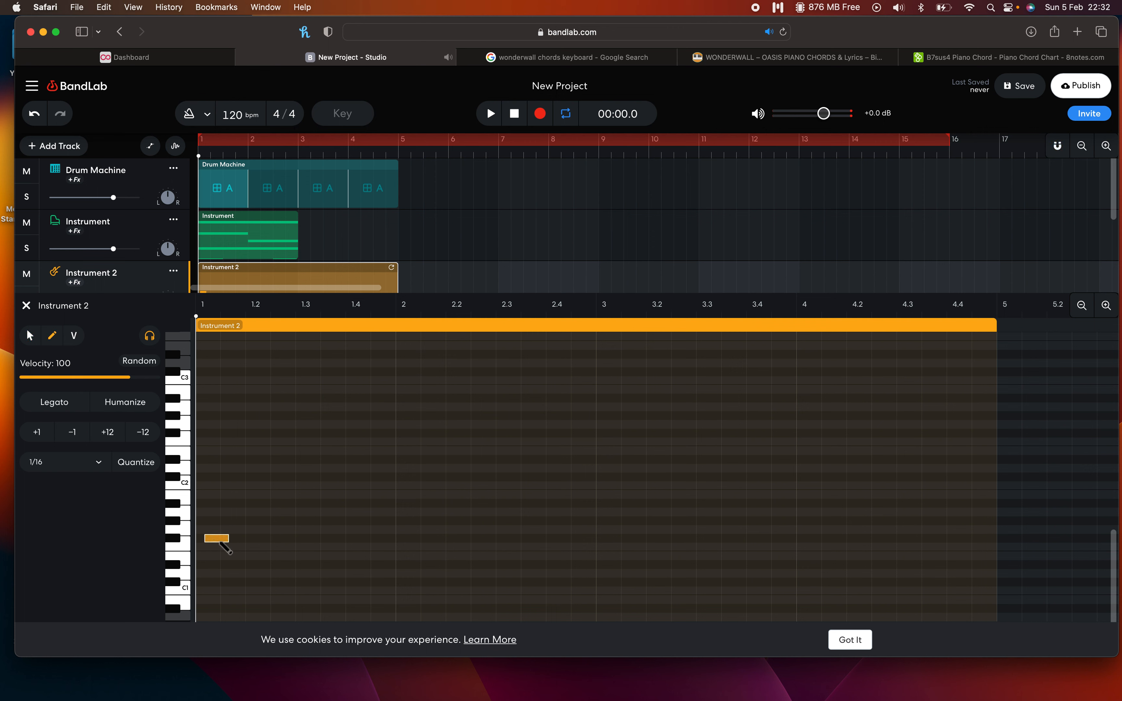
drag(220, 539, 297, 550)
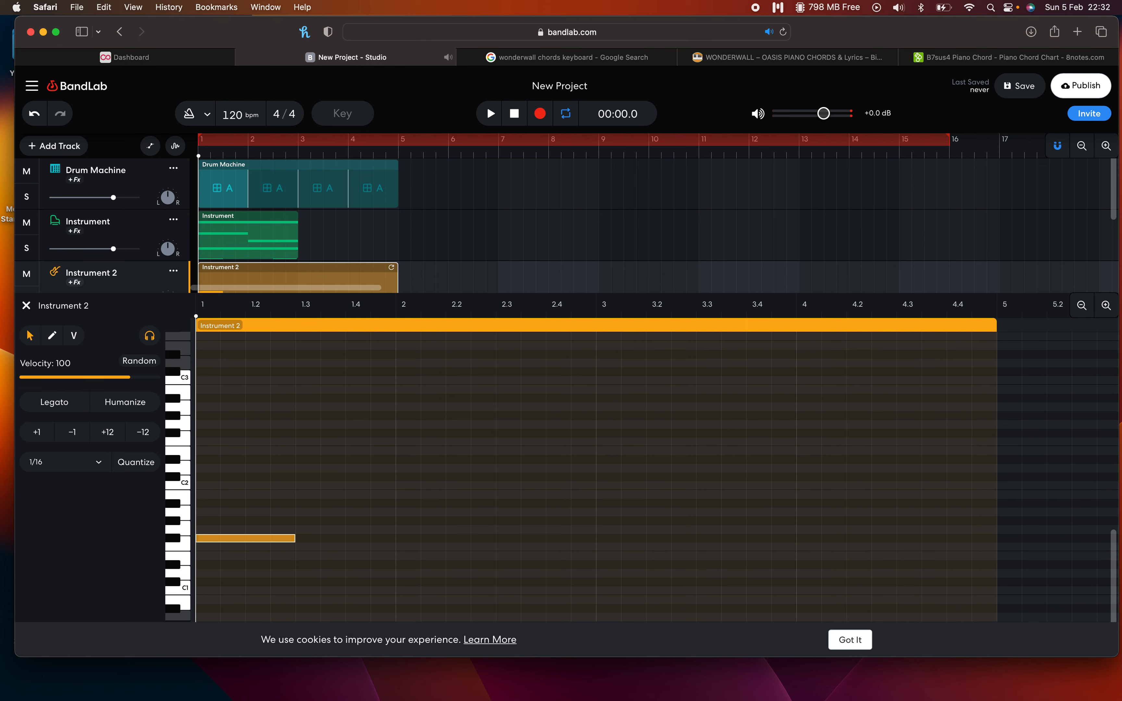
key(space)
key(space)
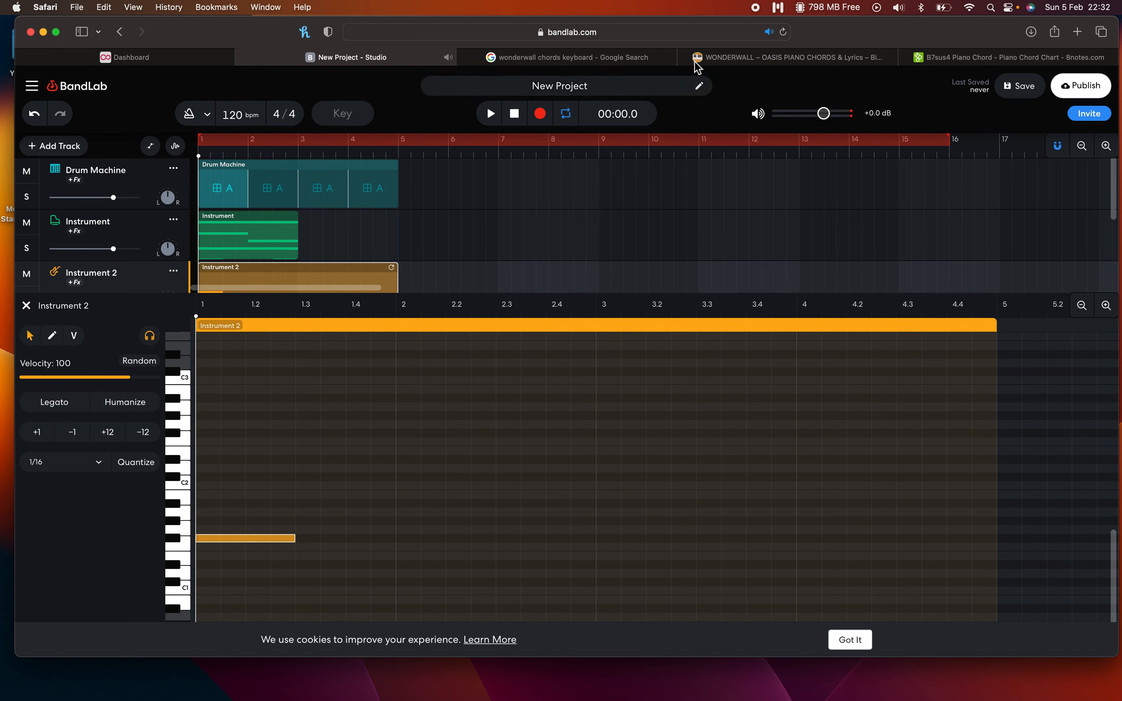
Check the second verse chord on the Wonderwall page and add an A1 bass note from beat 1.3 to bar 2
click(744, 57)
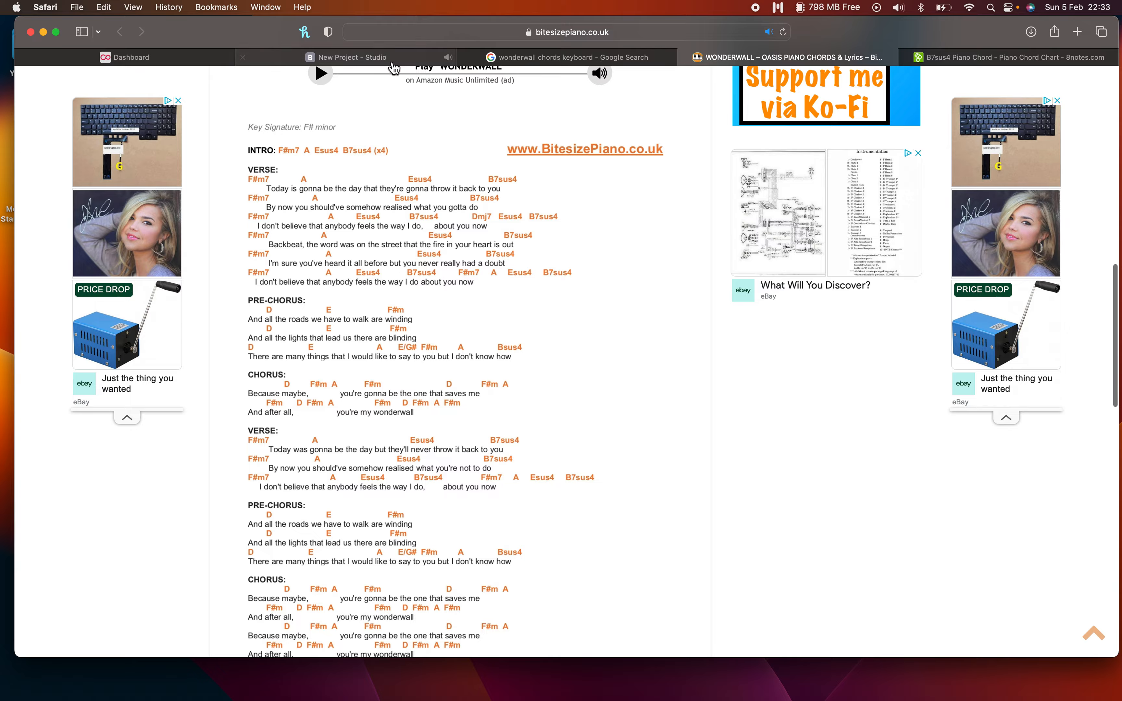
click(384, 57)
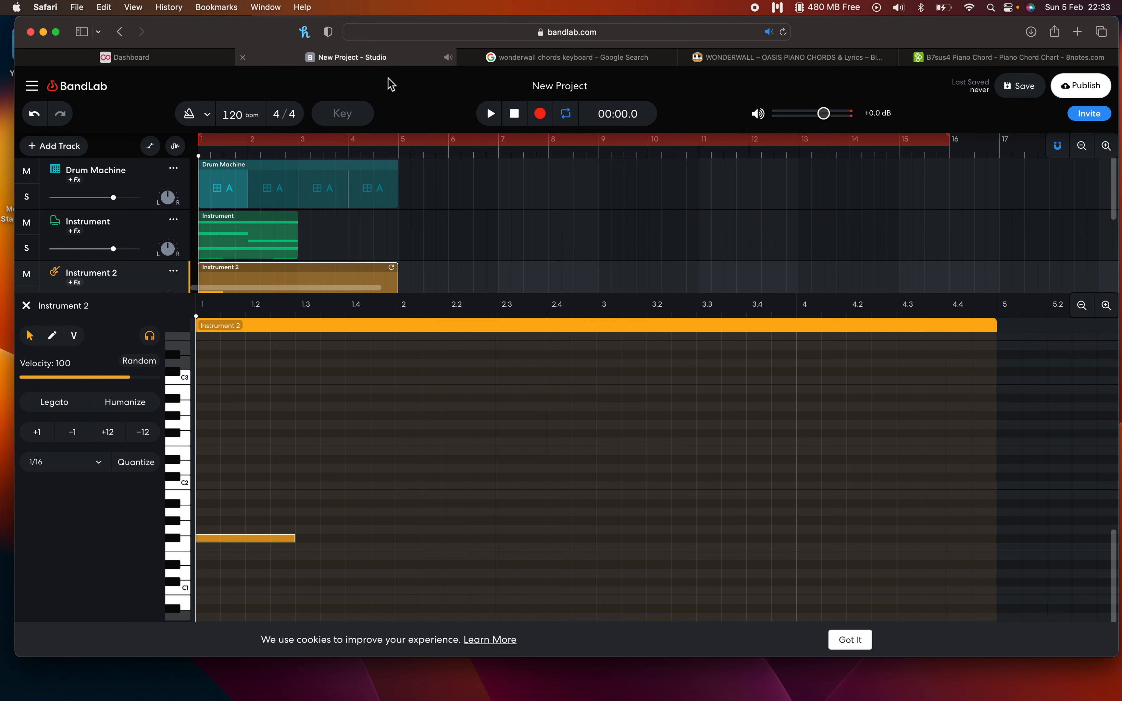
double_click(320, 513)
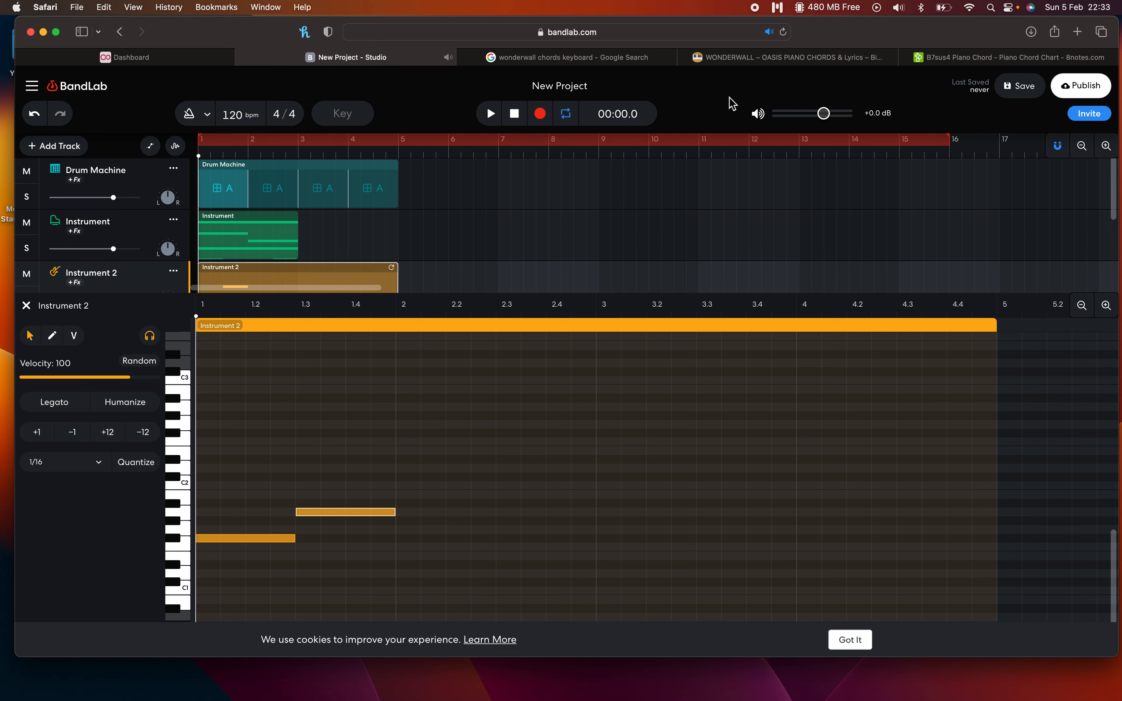
Check the remaining verse chords, then add two-beat bass notes on E1 at bar 2 and B1 at beat 2.3
click(741, 57)
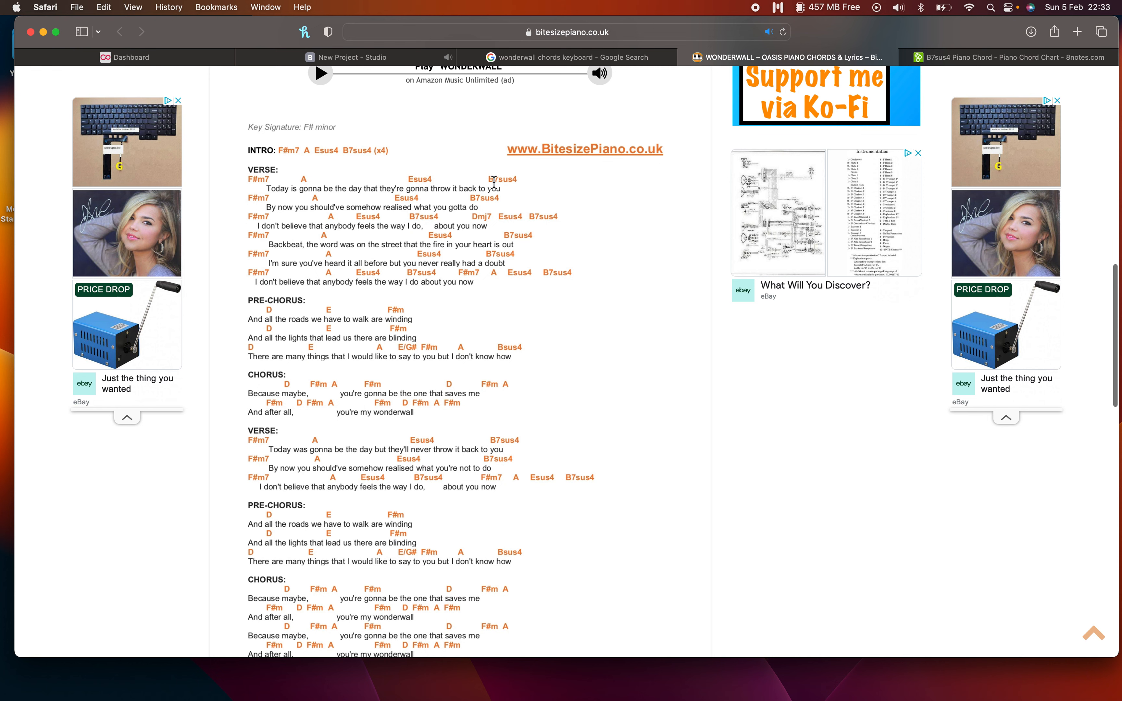
click(380, 59)
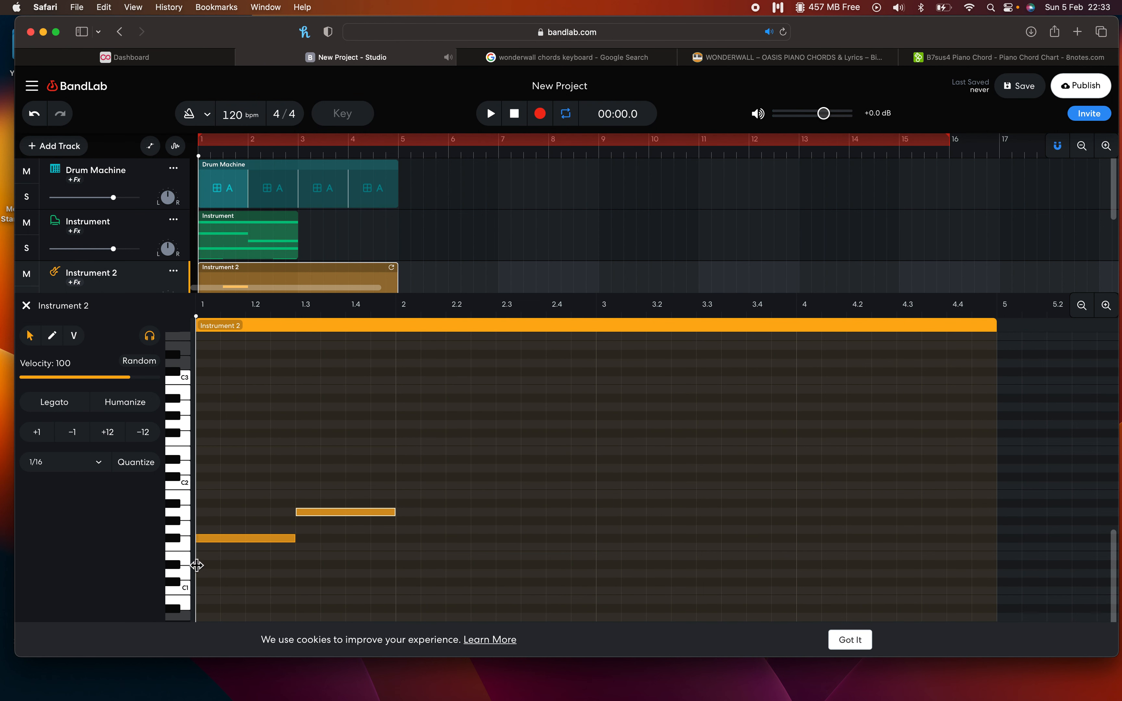
double_click(408, 556)
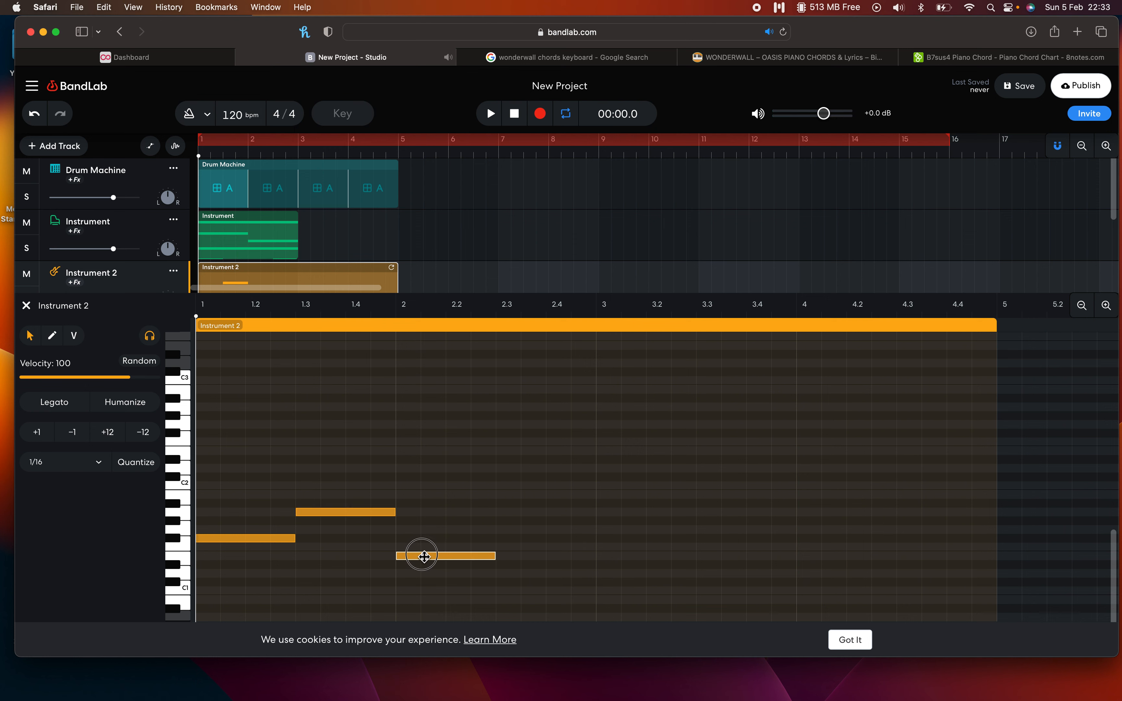
double_click(507, 494)
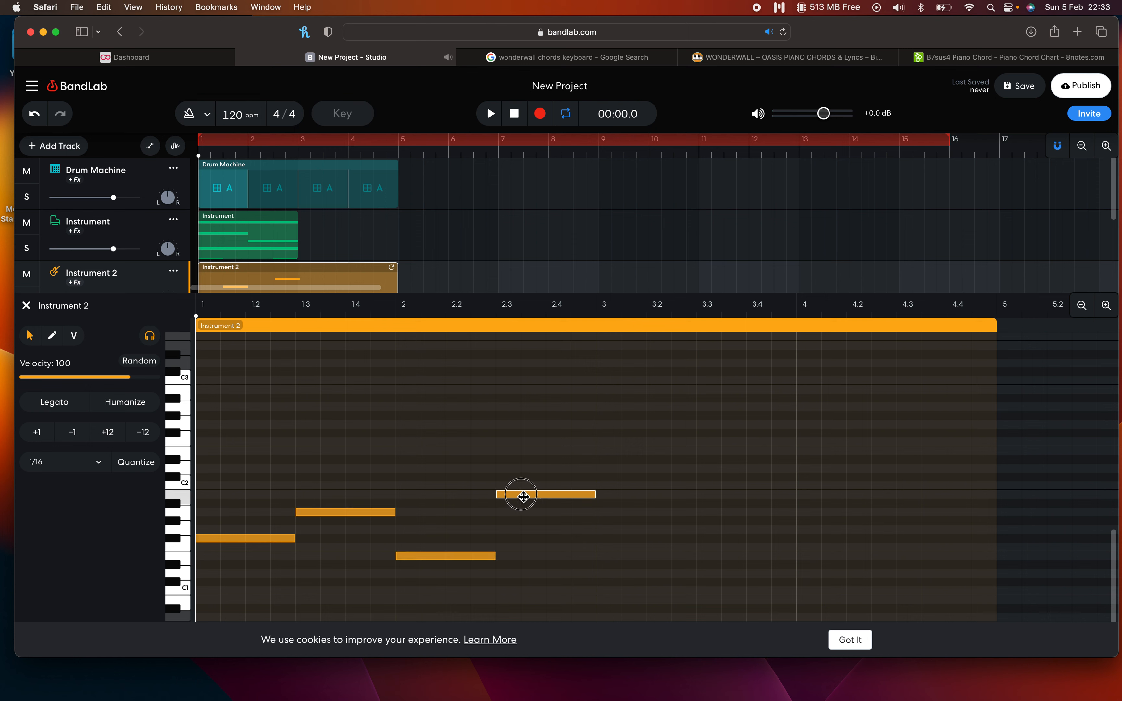
Solo the Instrument 2 track and play the bass line from the start
scroll(56, 274, down, 1)
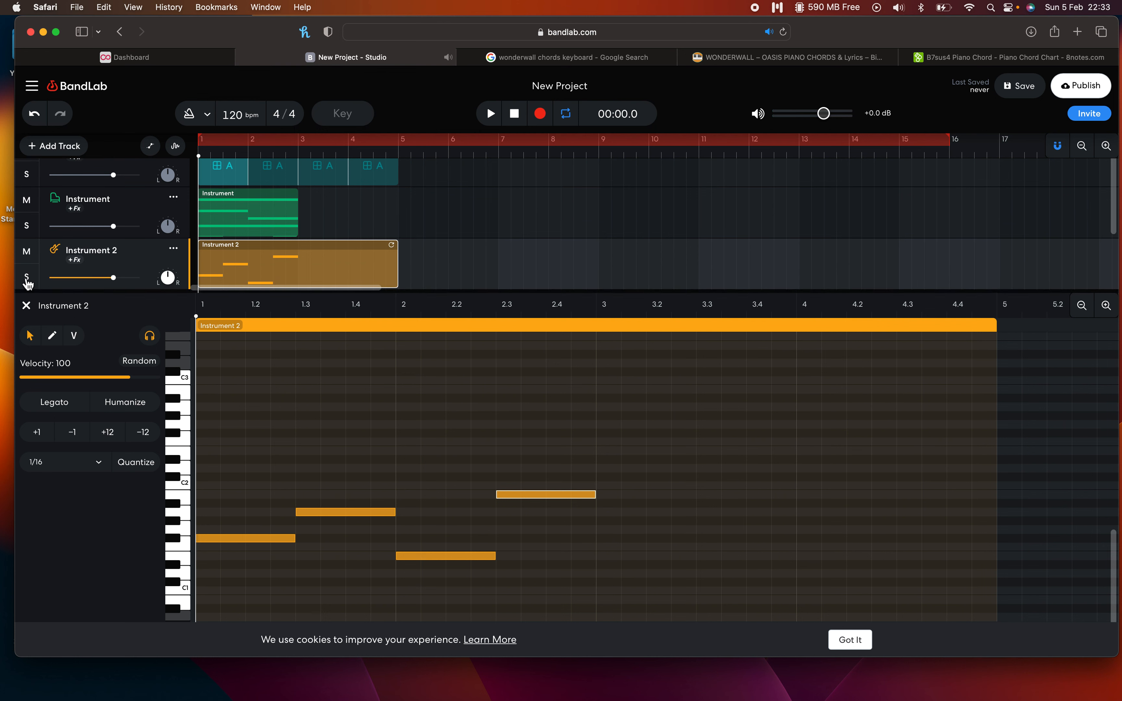
click(26, 277)
key(space)
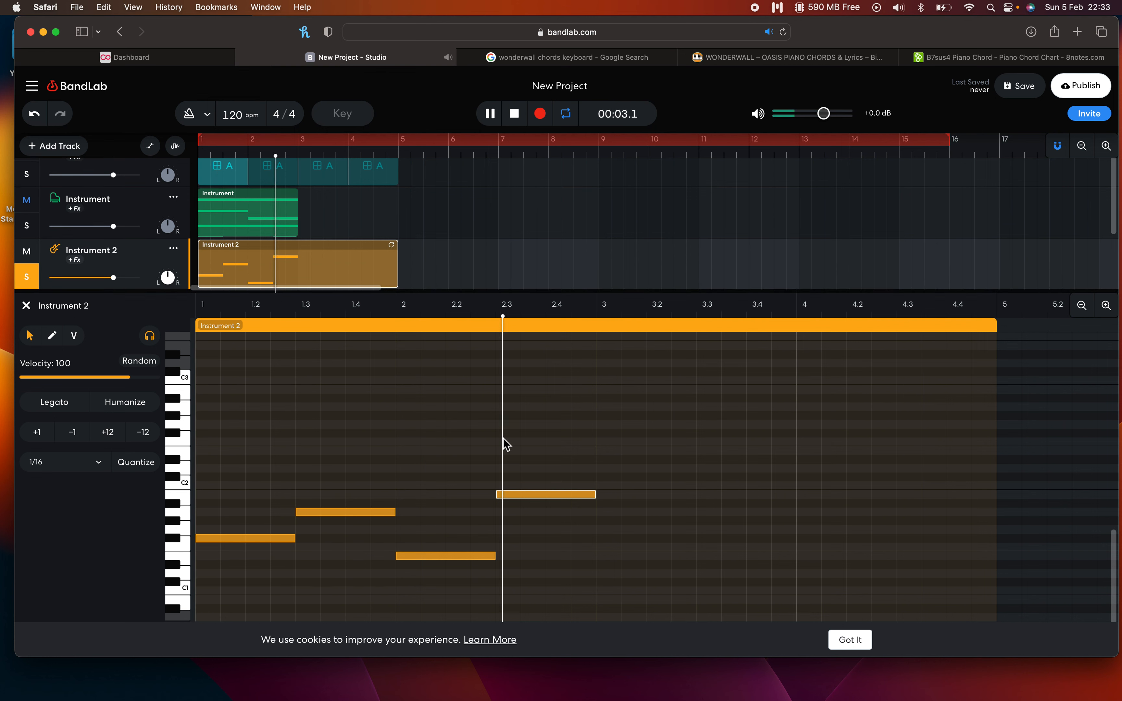
Play the keyboard chords and bass line soloed together, and return to soloing only the Instrument 2 track
key(space)
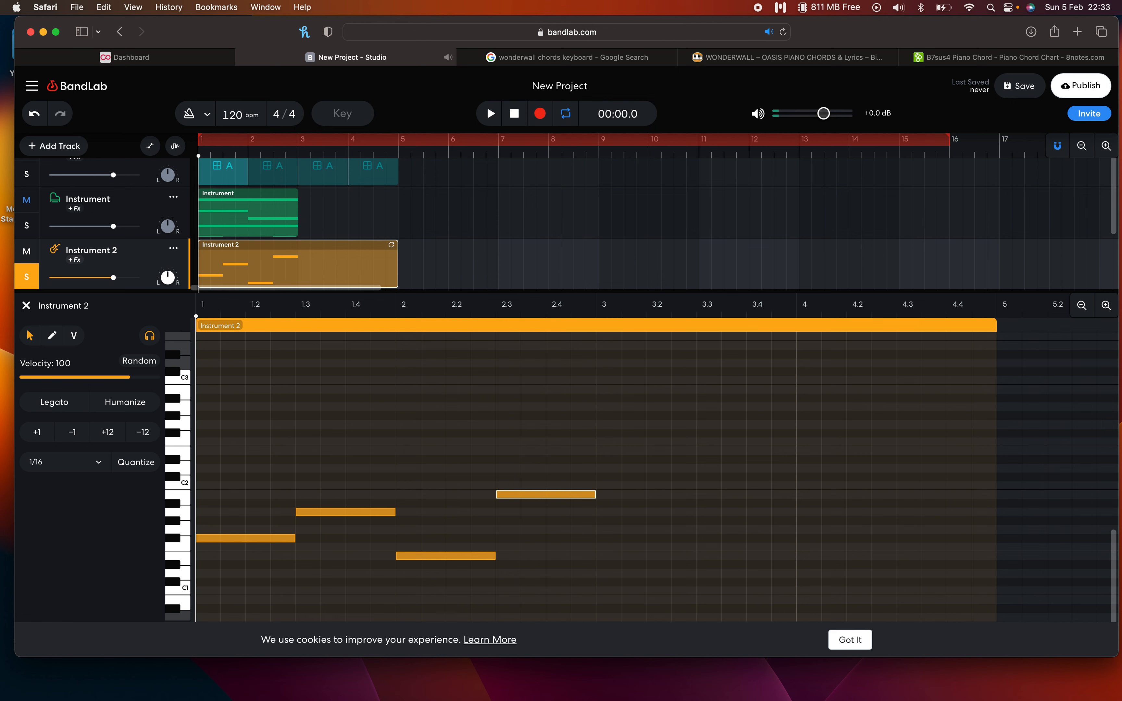
click(26, 226)
key(space)
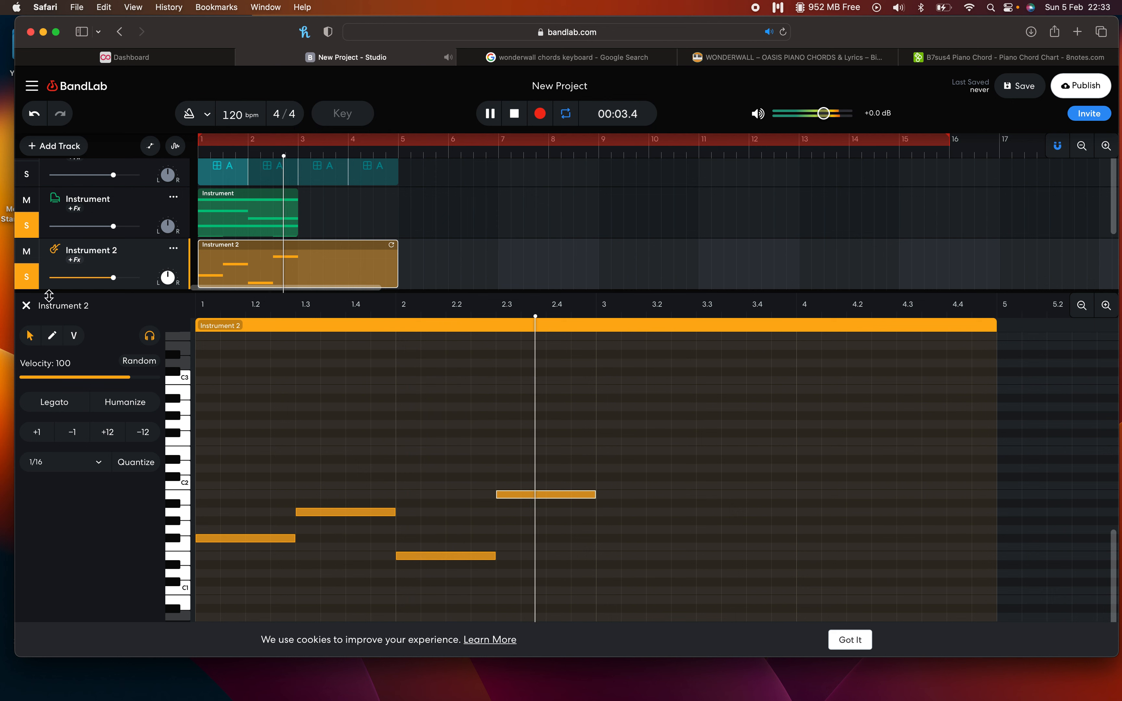
key(space)
click(32, 280)
click(32, 224)
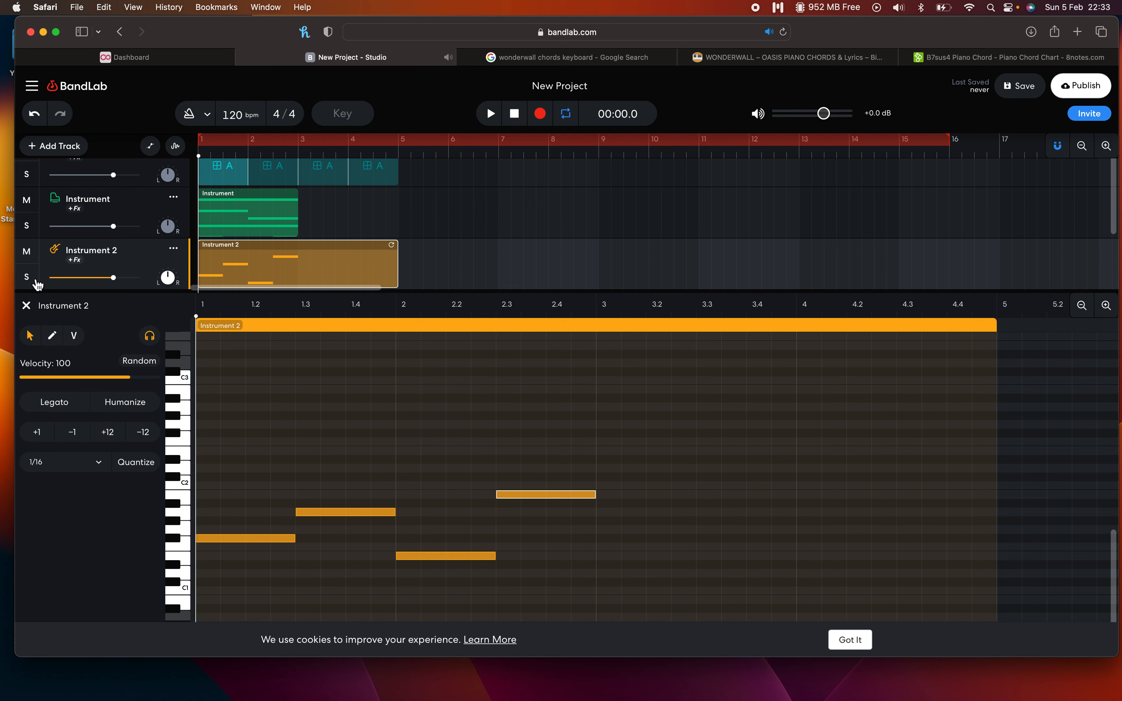
click(27, 278)
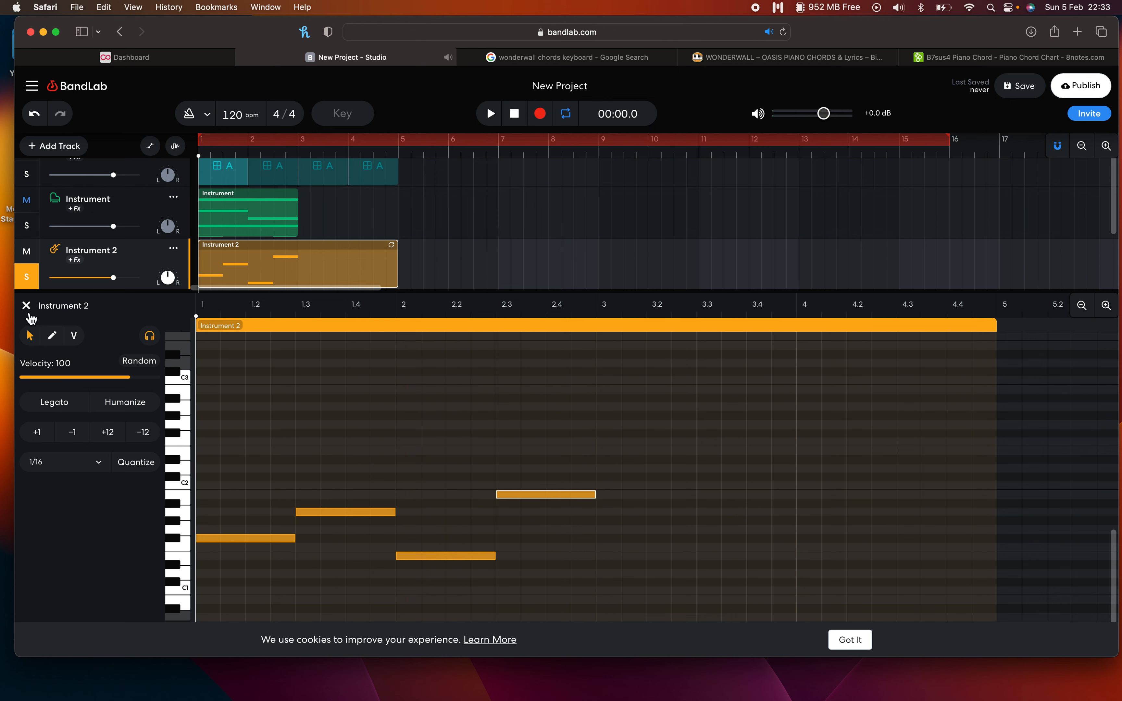
Change the Instrument 2 track's sound to the Deep House synth bass
click(27, 310)
click(62, 279)
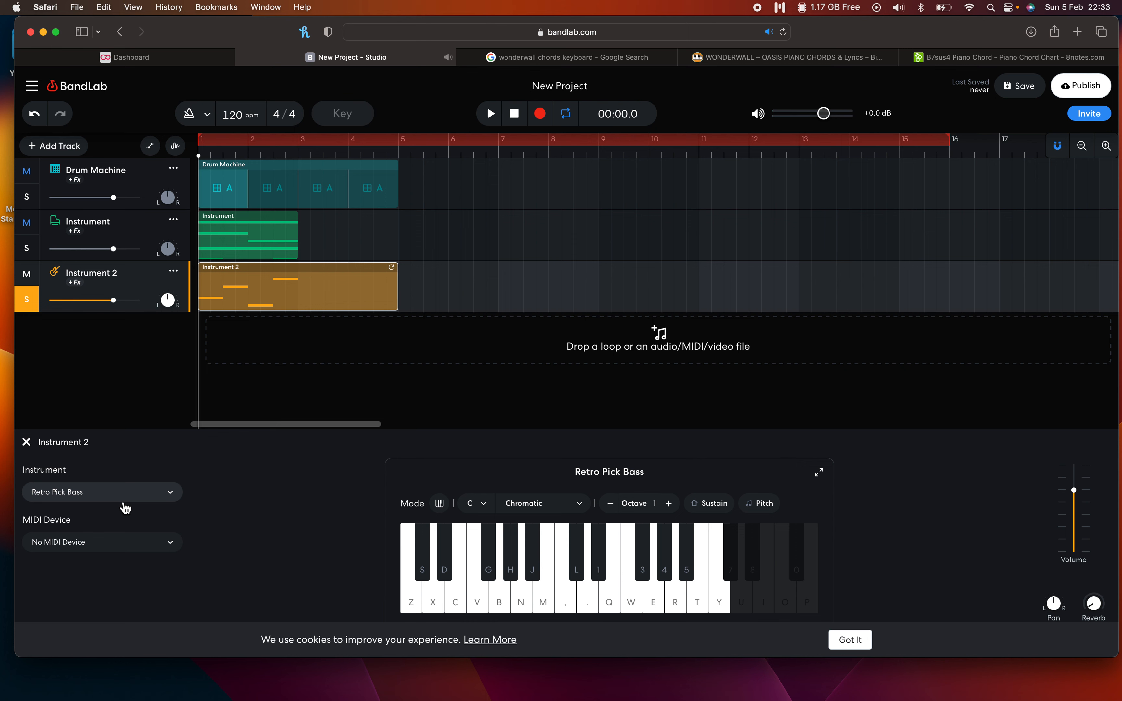
click(97, 493)
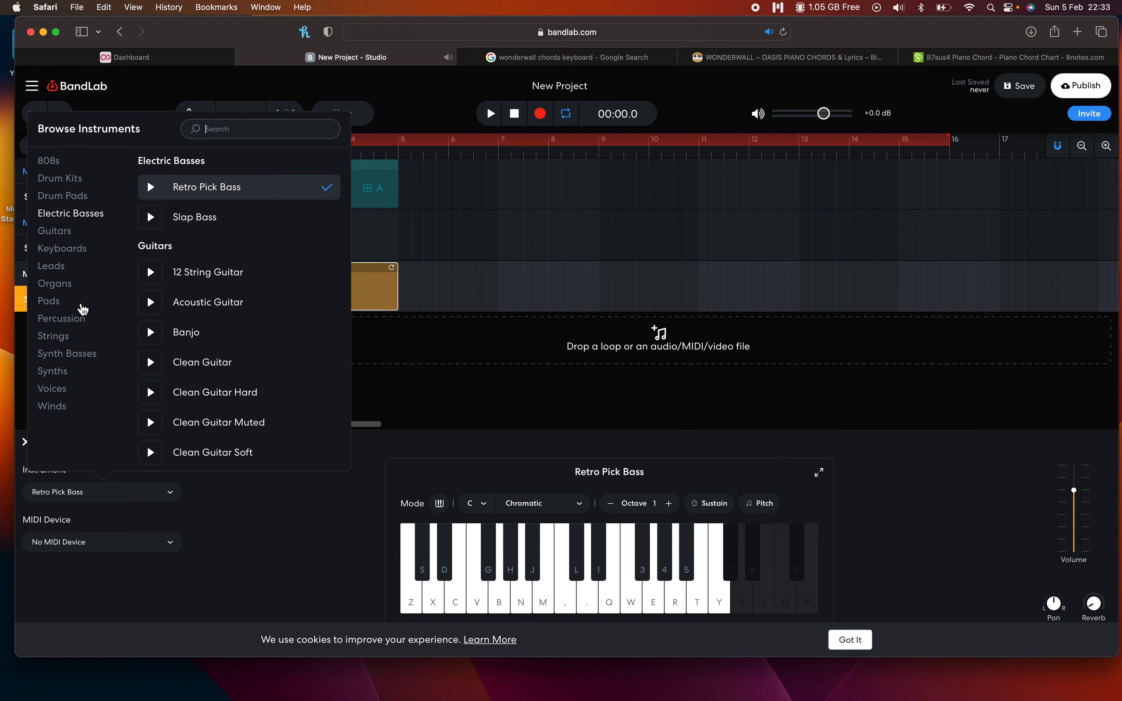
click(64, 355)
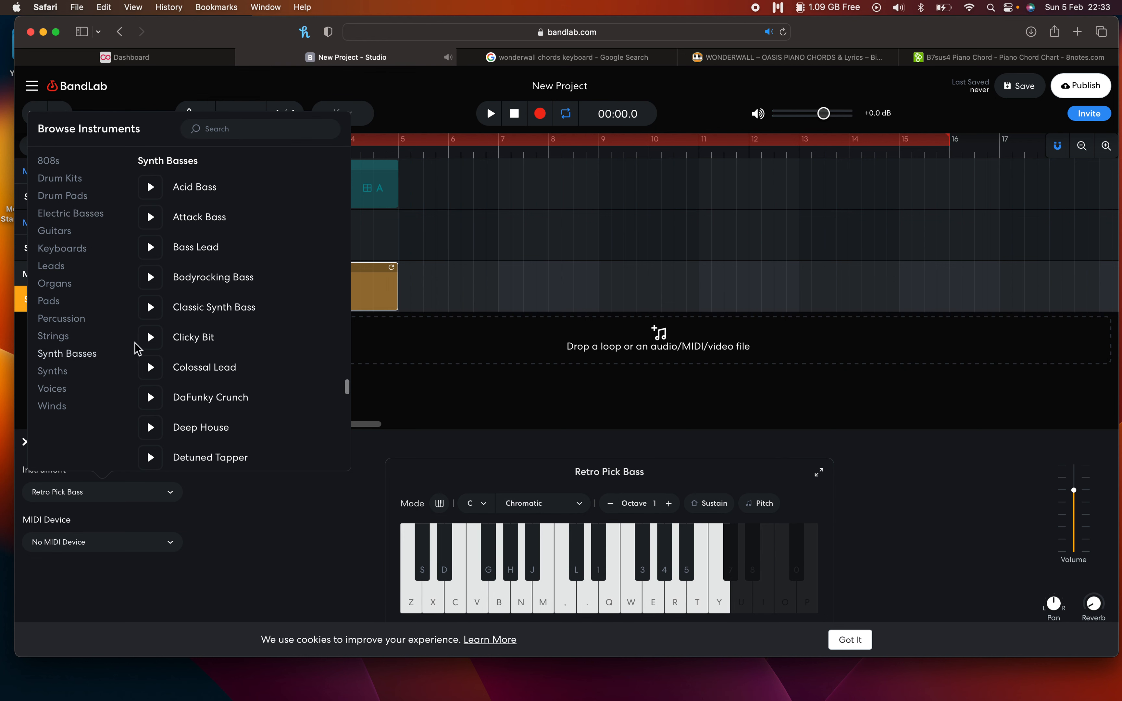
scroll(216, 360, down, 1)
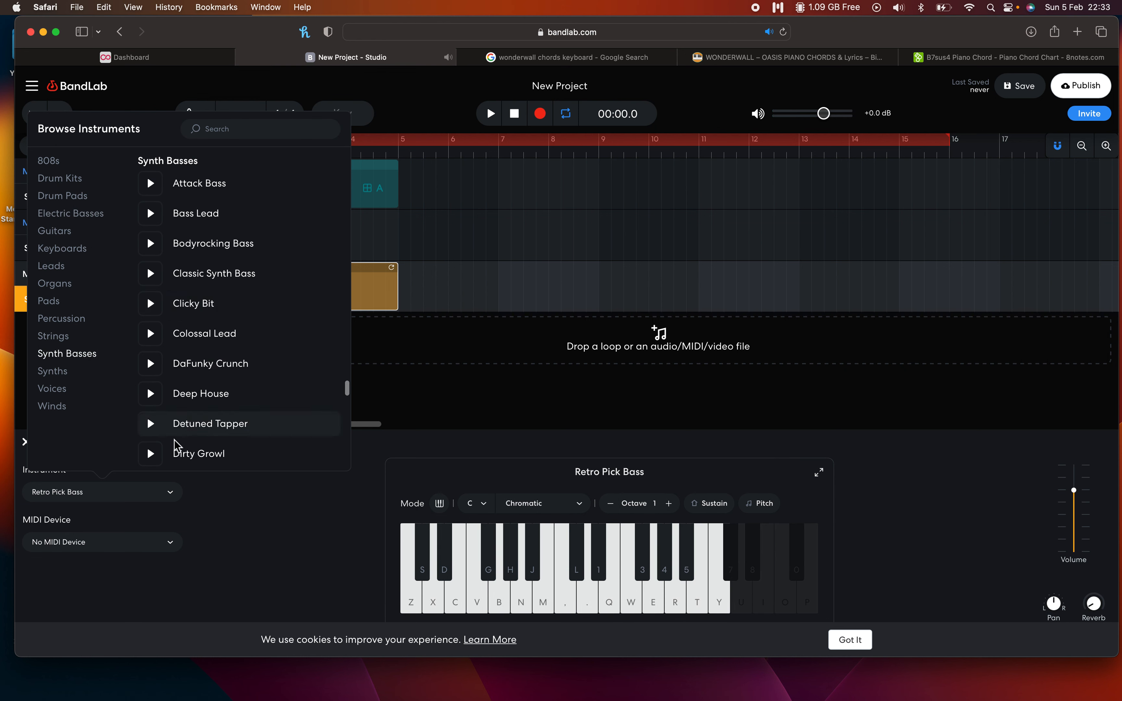
click(194, 402)
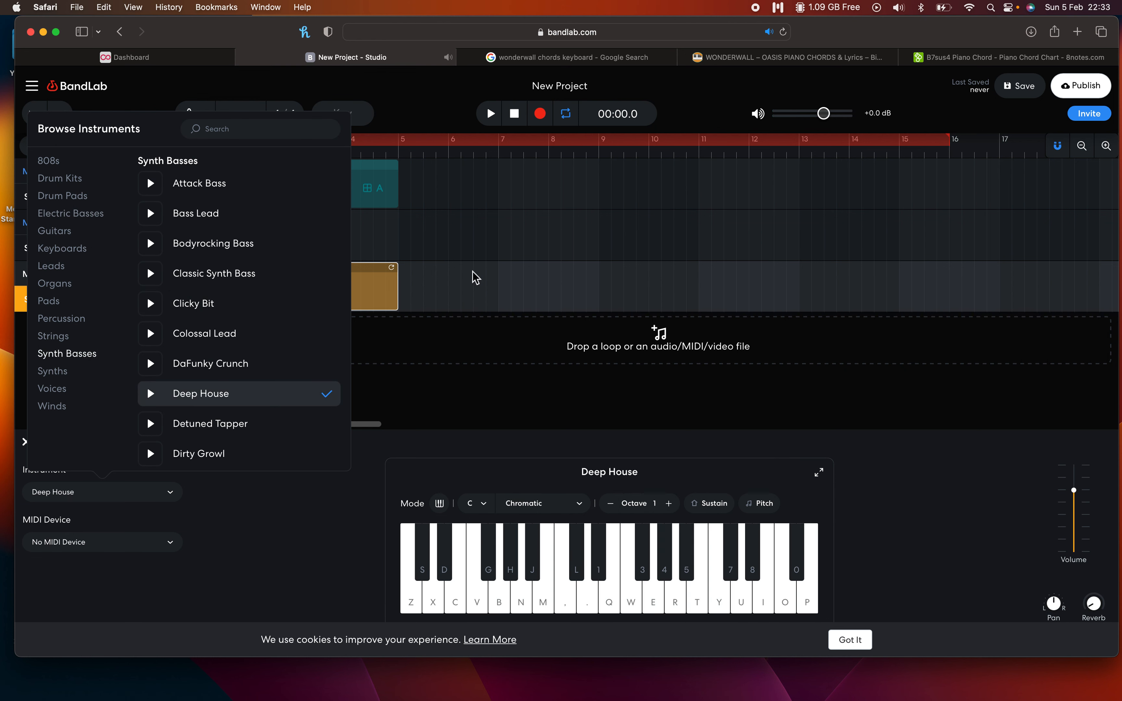
Play back the bass line with its new sound and open the Instrument 2 region for note editing
click(445, 380)
click(412, 227)
key(space)
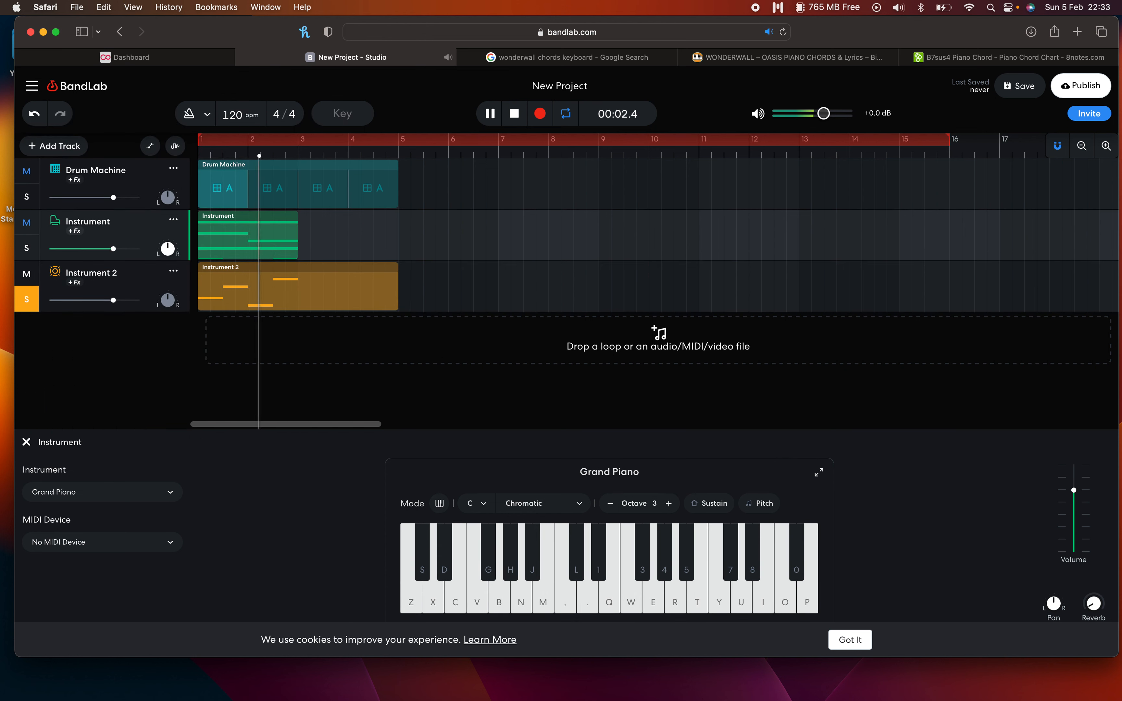
key(space)
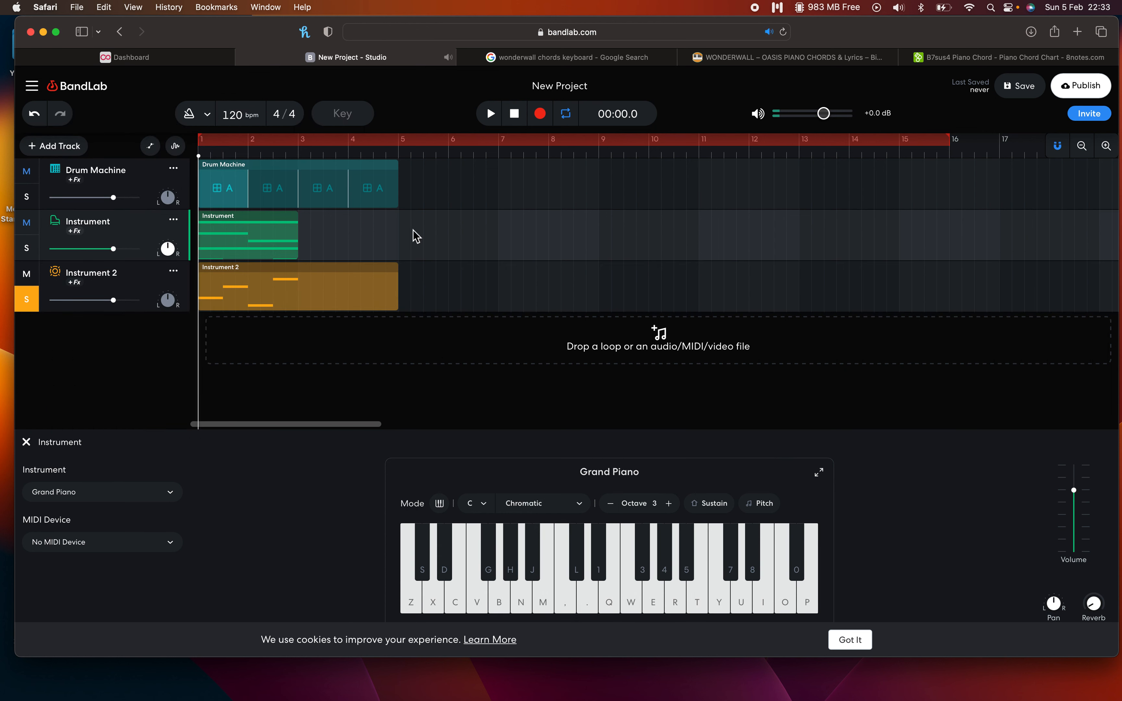
double_click(266, 285)
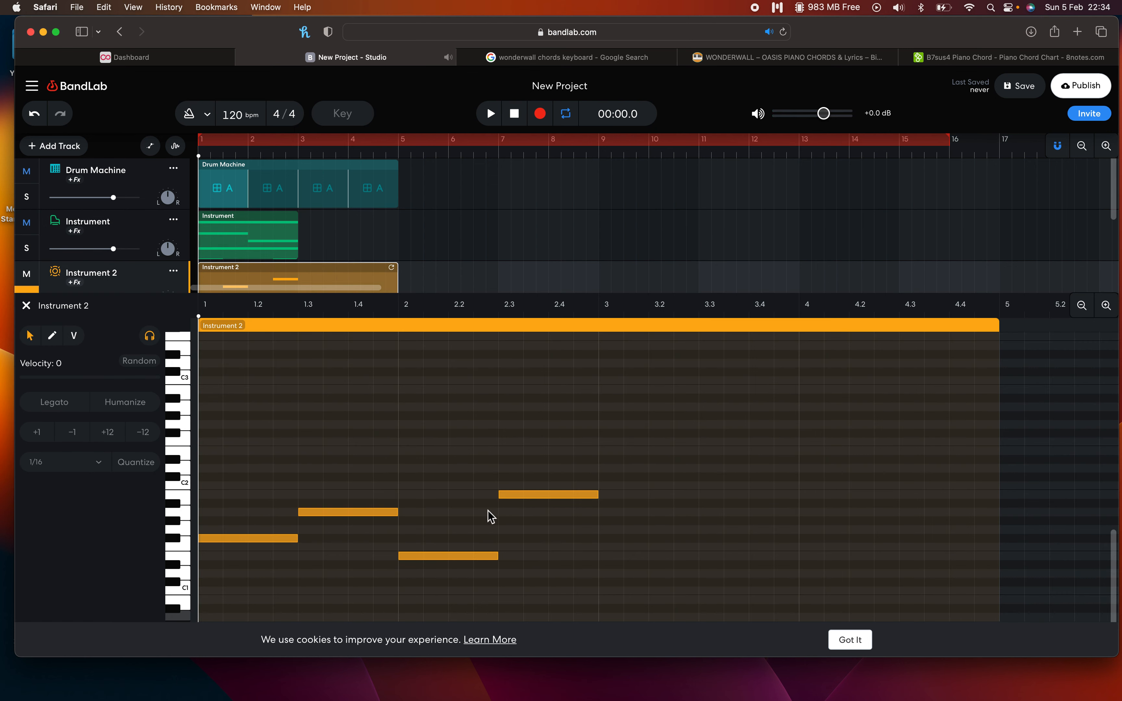
mouse_move(297, 545)
mouse_down()
mouse_move(245, 545)
mouse_move(295, 538)
mouse_up()
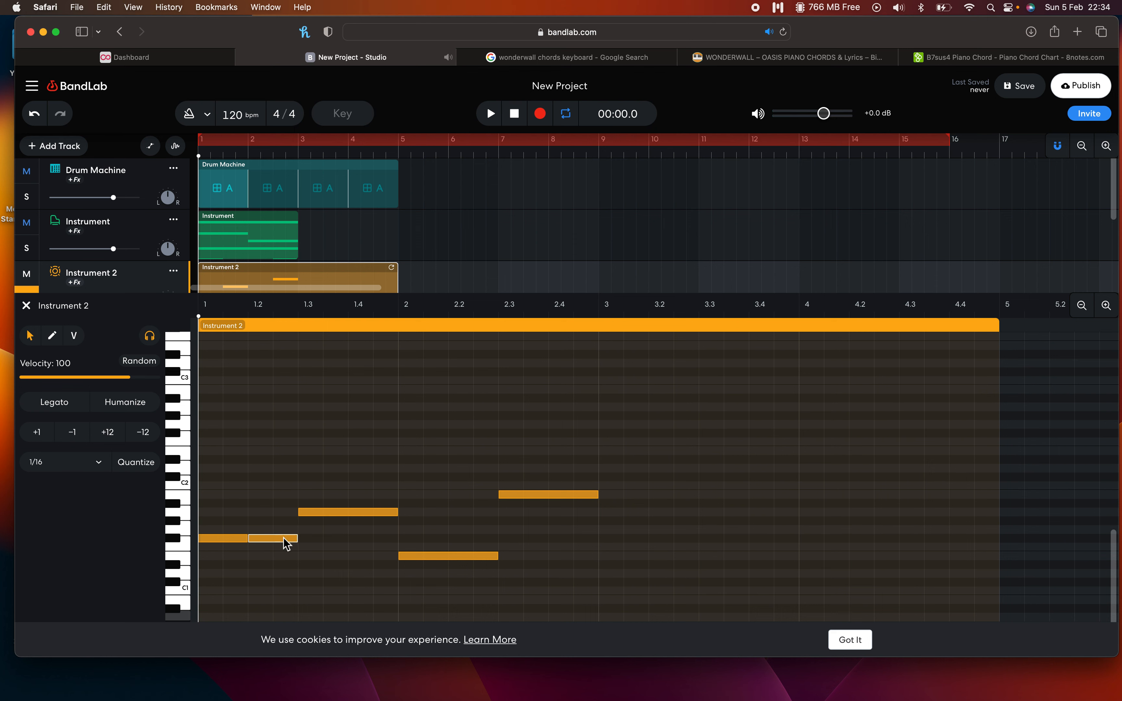
key(super+z)
key(super+z)
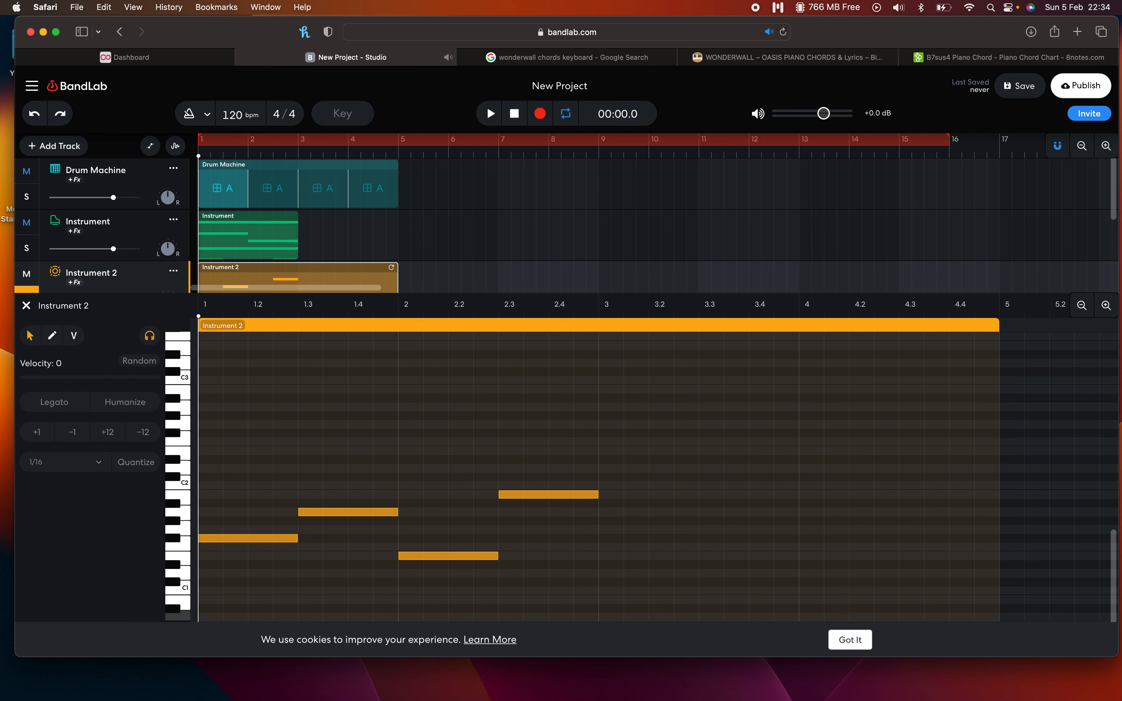
Shorten all four bass notes to one beat each and paste copies of them starting at beat 1.2
drag(636, 581, 278, 471)
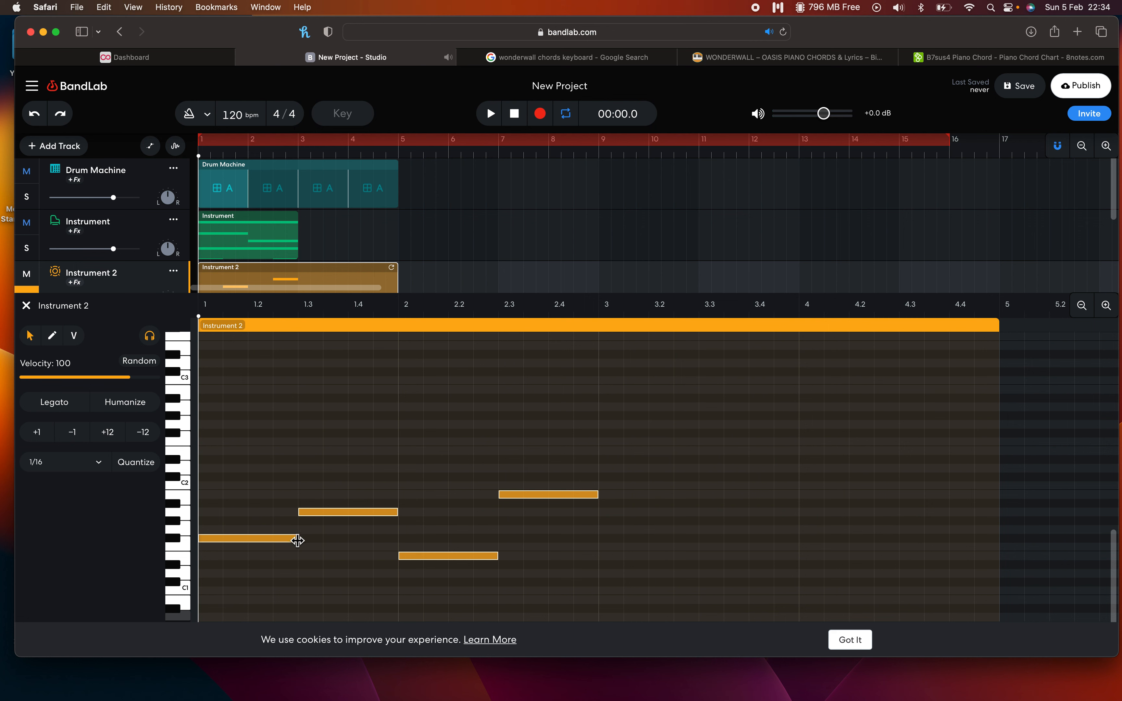
drag(297, 540, 246, 550)
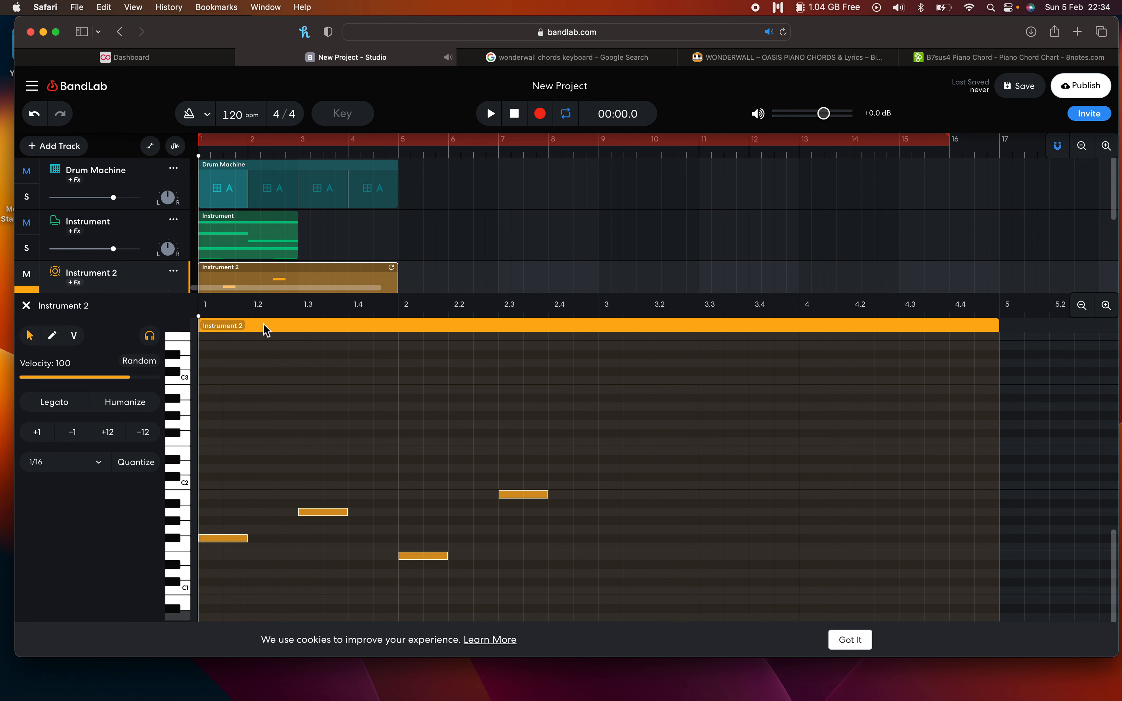
drag(265, 331, 251, 327)
key(super+v)
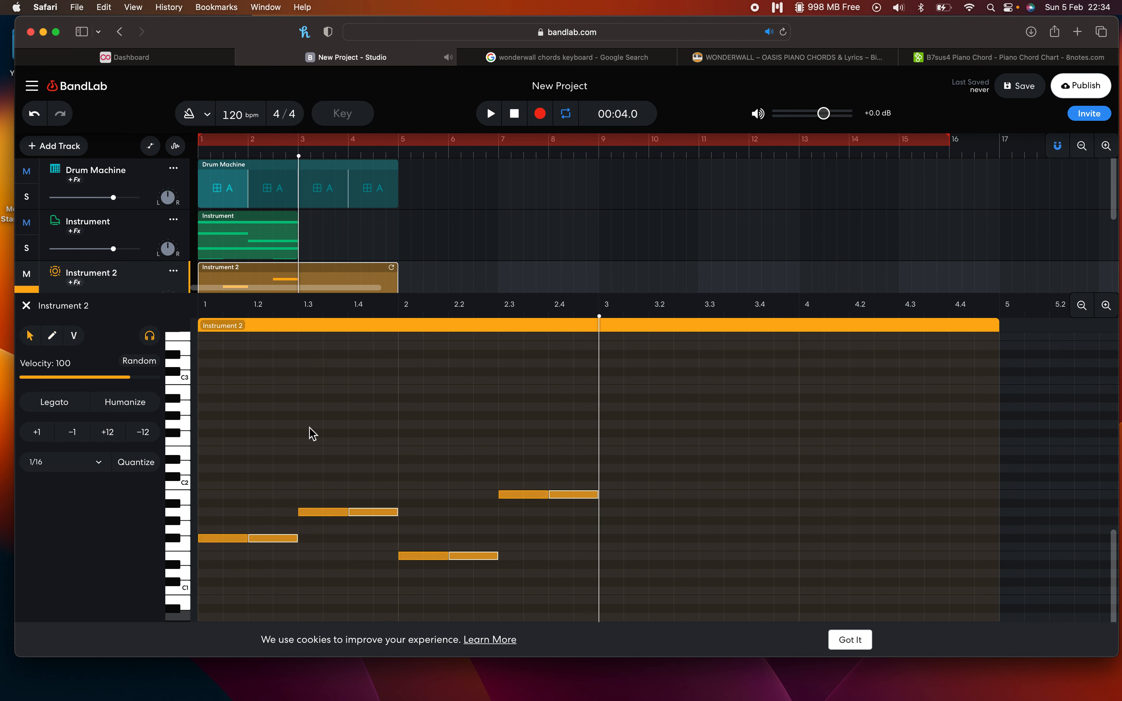
click(288, 493)
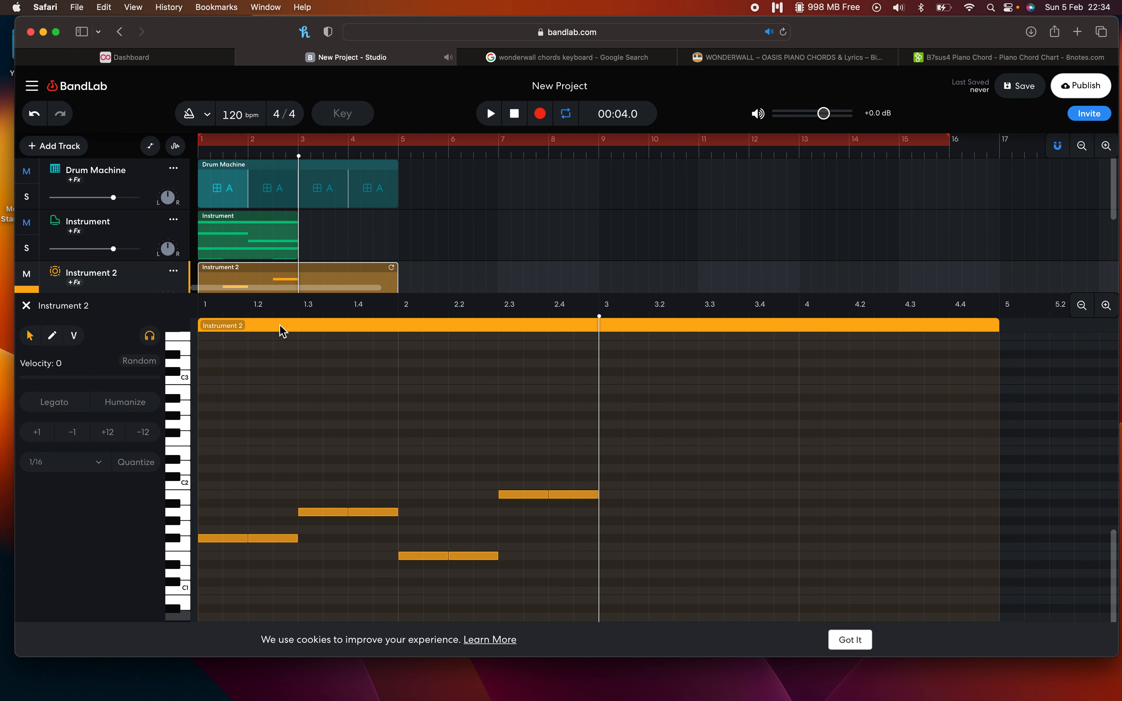
Play the one-beat bass pattern from the start of bar 1
drag(280, 325, 143, 325)
key(space)
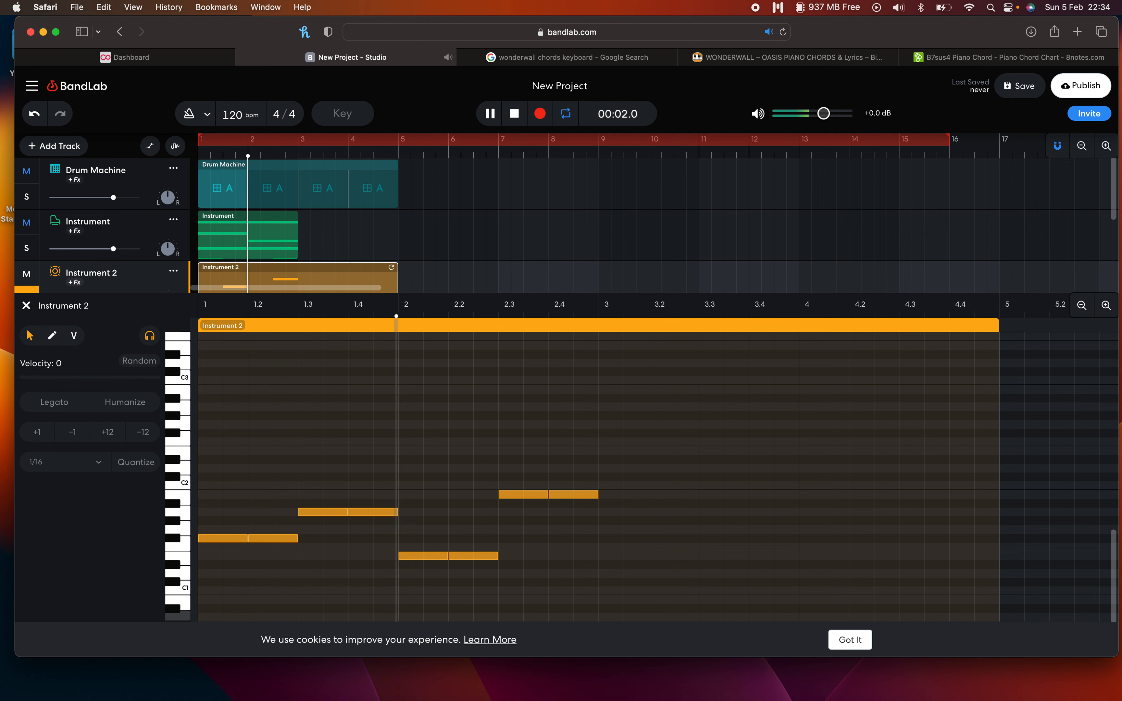
key(space)
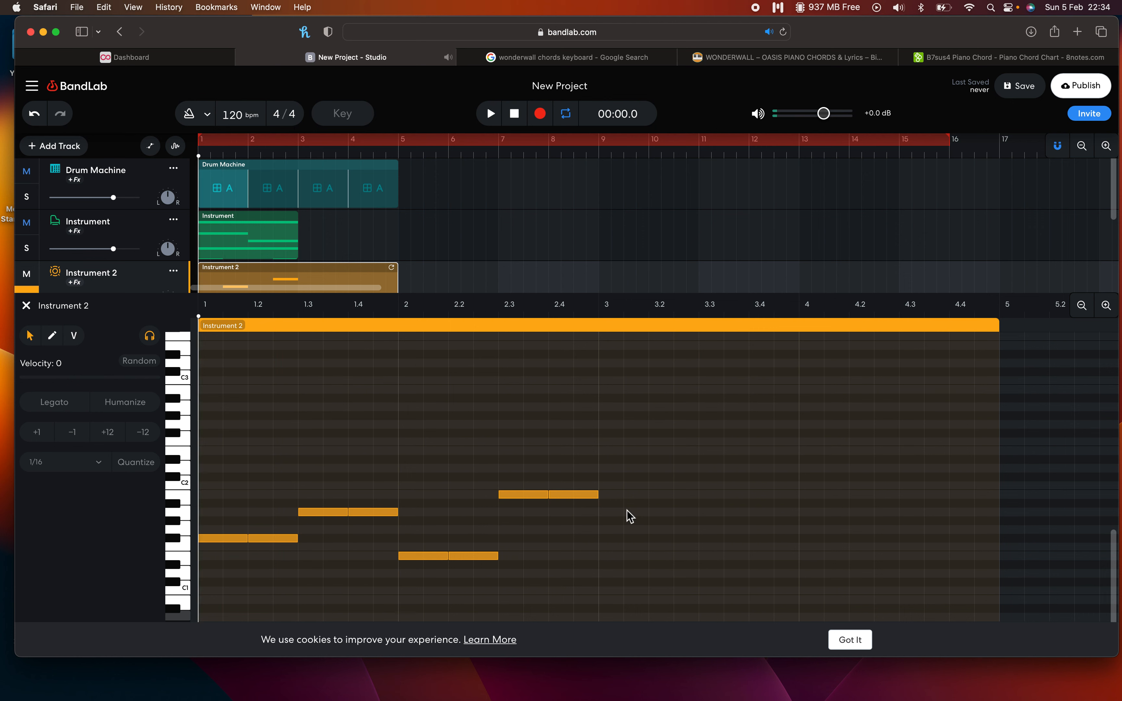
Shorten all eight bass notes to half a beat and paste copies starting half a beat into bar 1
drag(642, 575, 228, 431)
drag(247, 539, 223, 540)
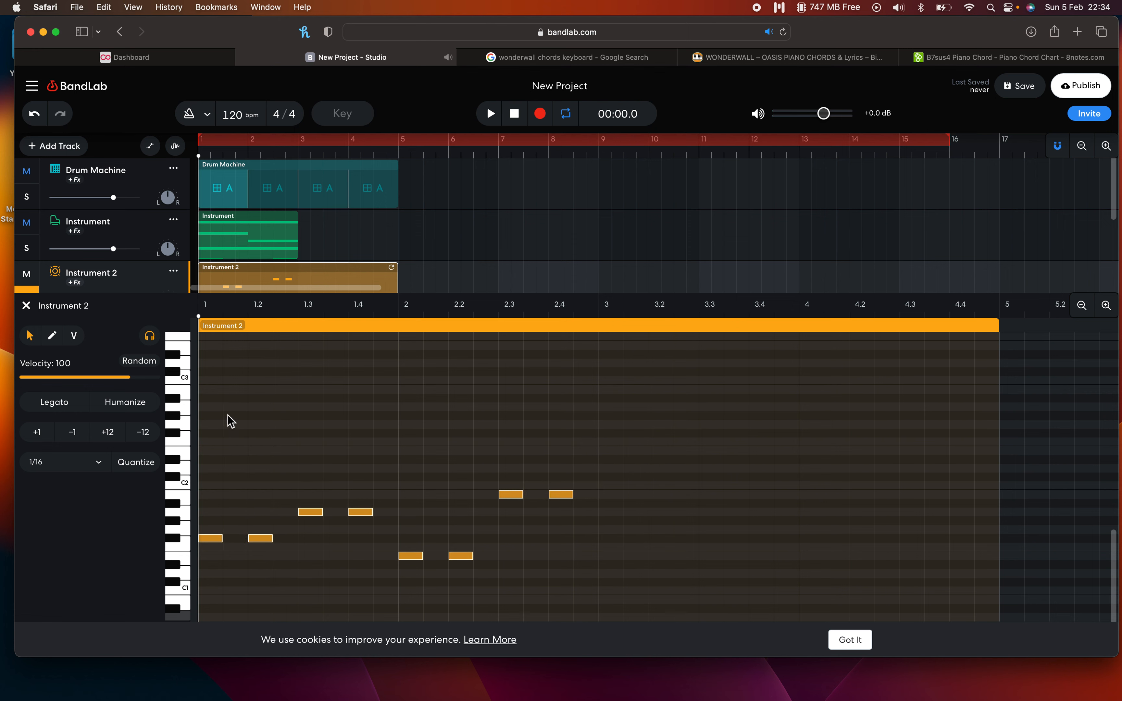
drag(271, 333, 225, 333)
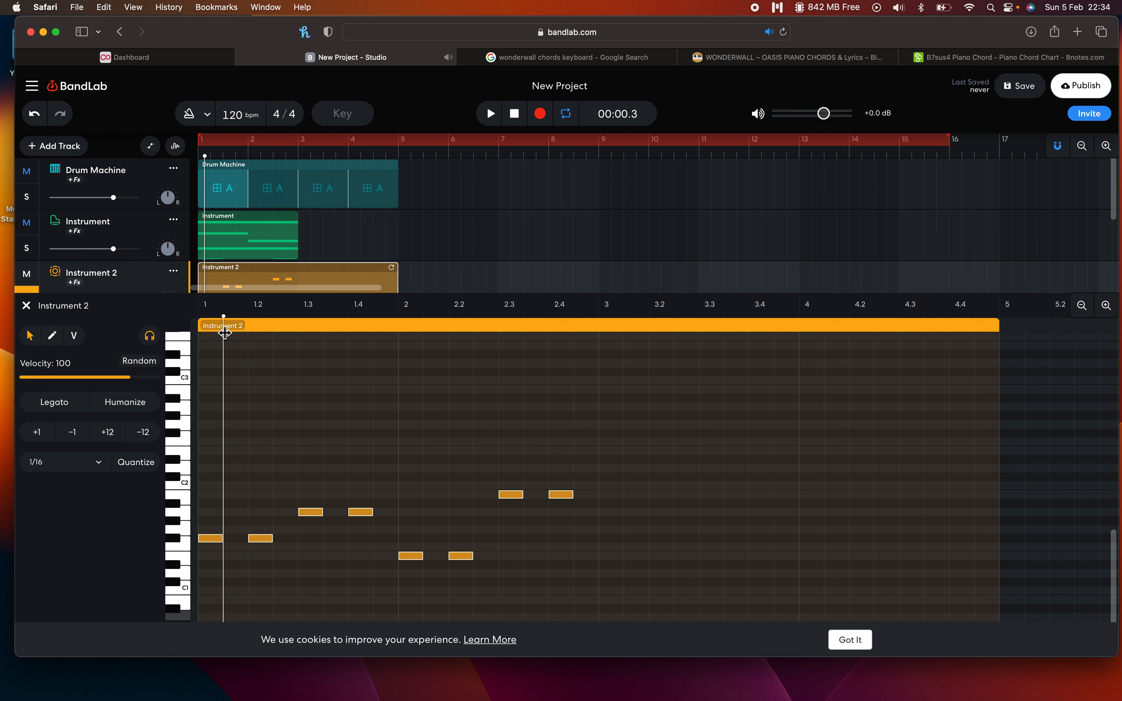
key(super+v)
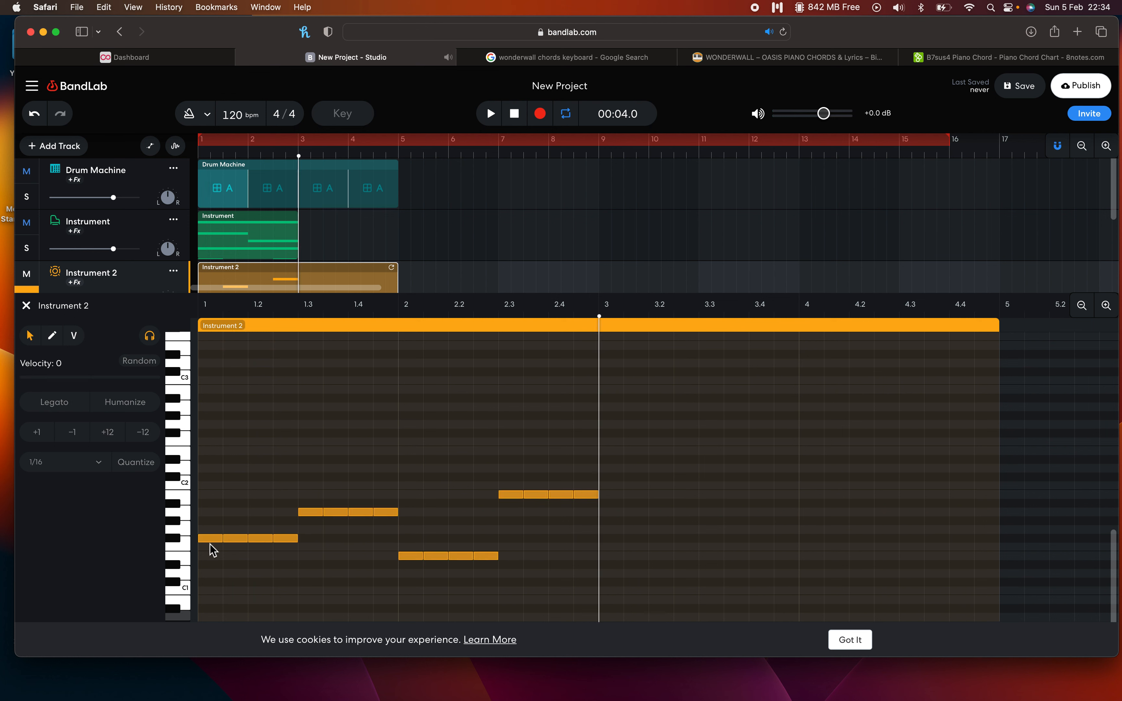
Play the half-beat bass pattern from the start of bar 1
drag(312, 330, 166, 329)
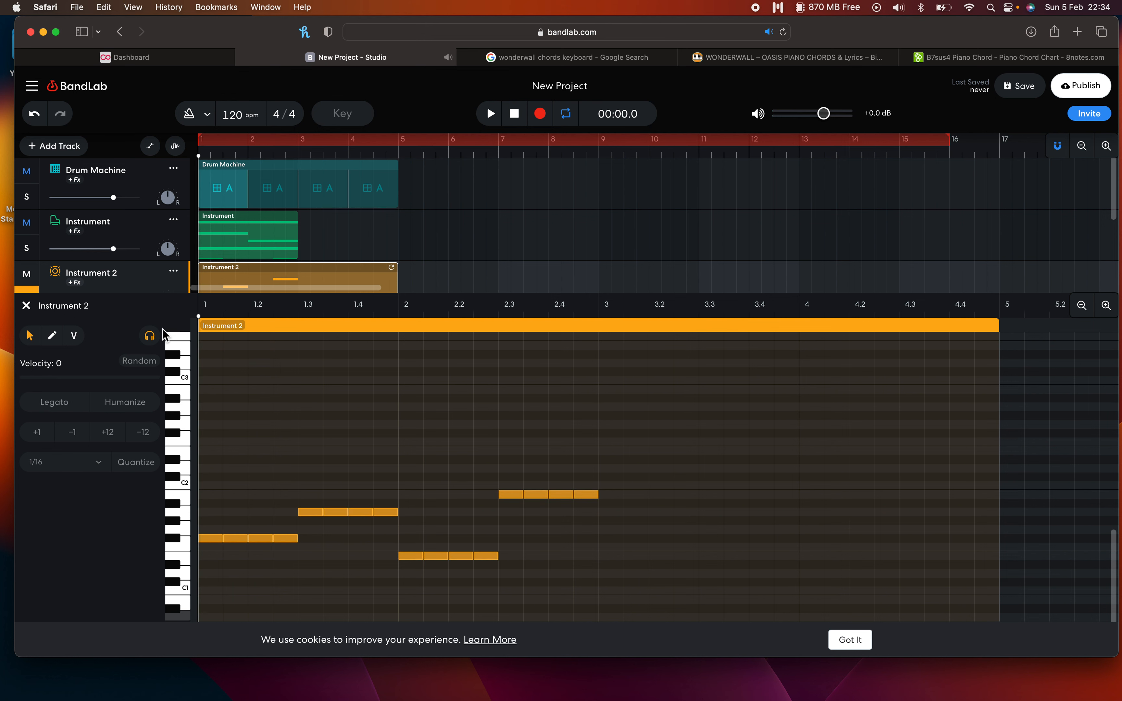
key(space)
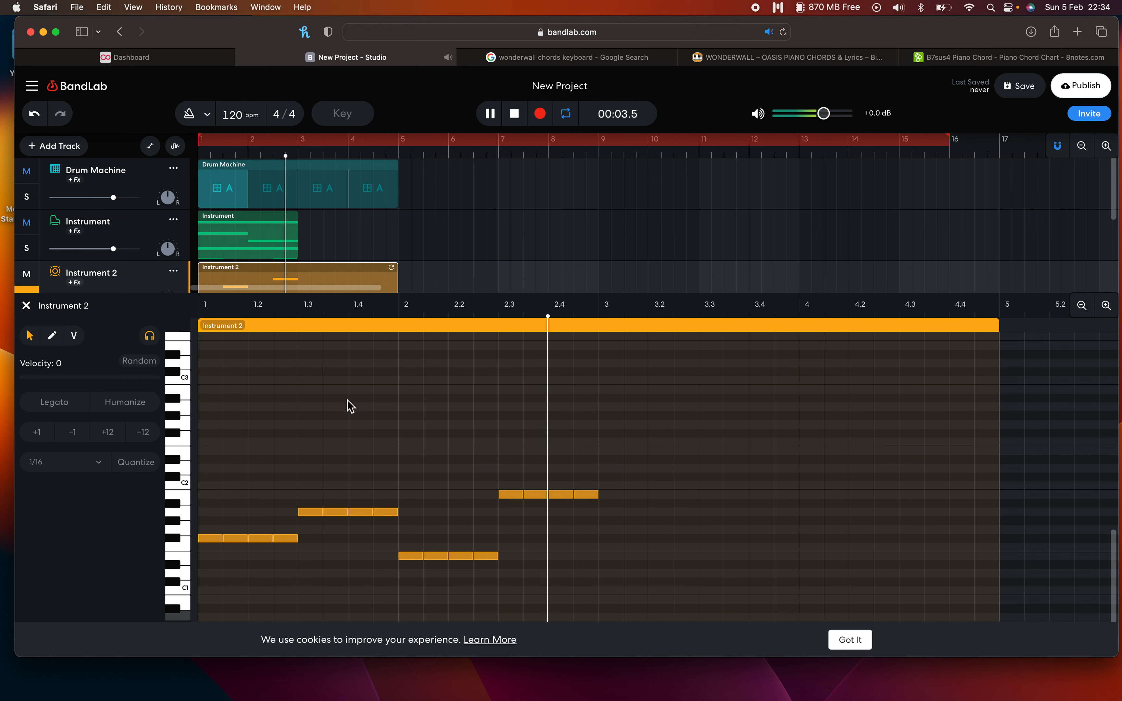
key(space)
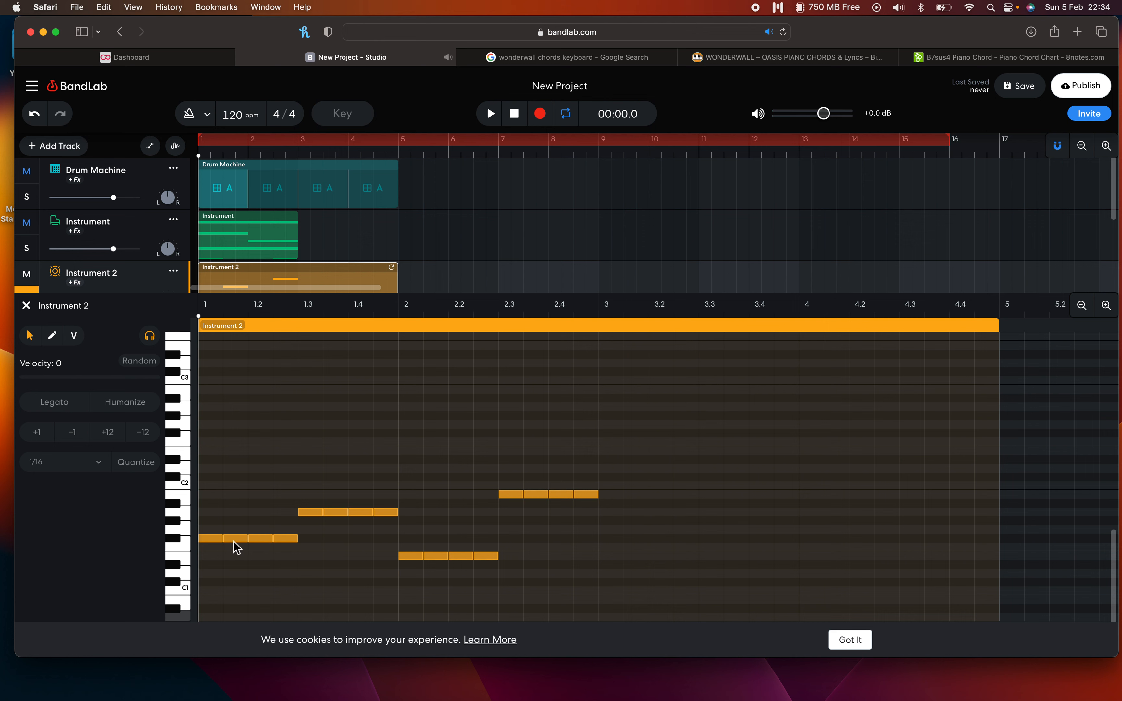
click(235, 540)
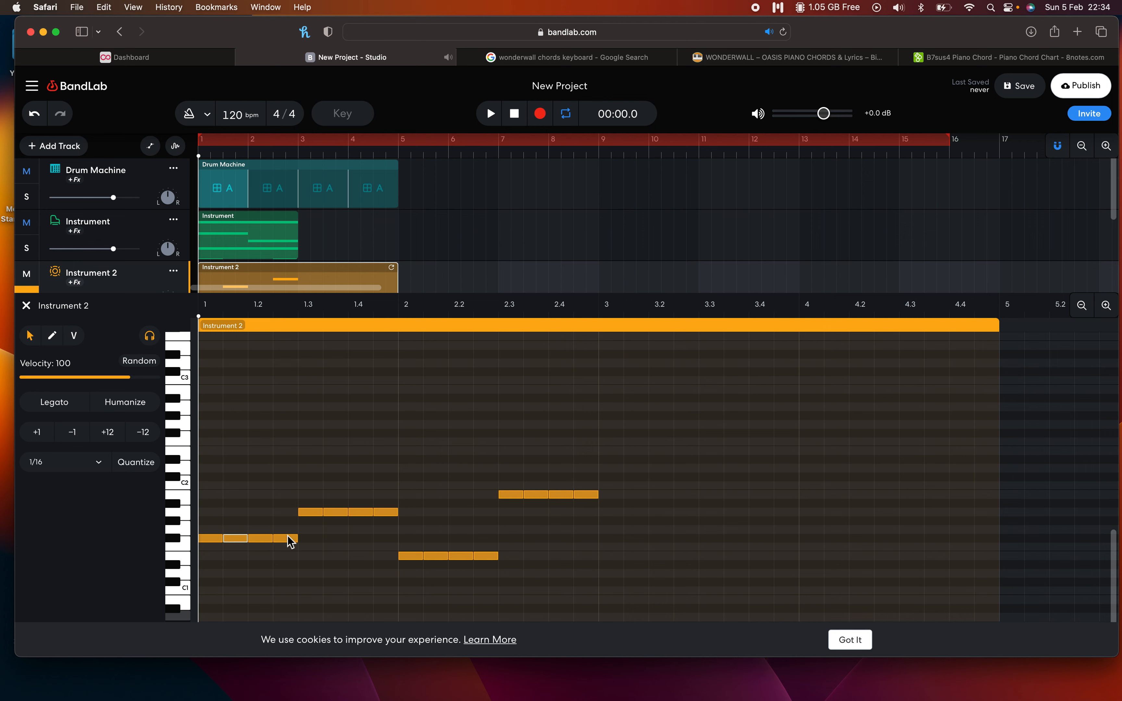
click(230, 567)
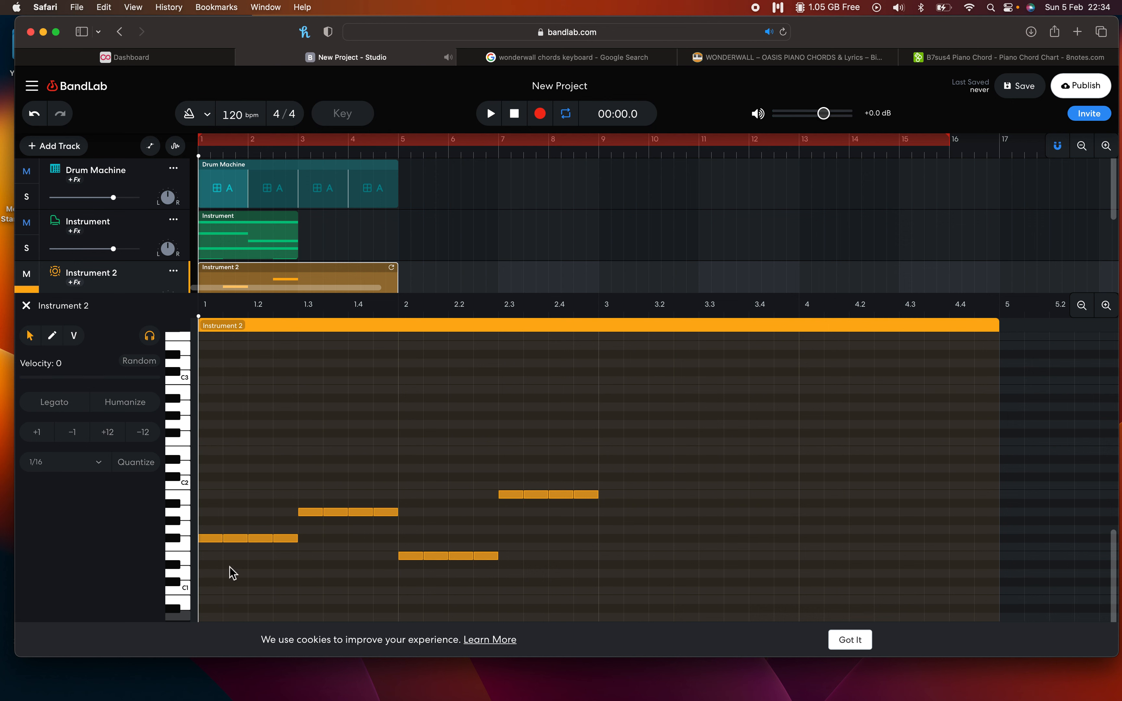
click(235, 539)
click(286, 539)
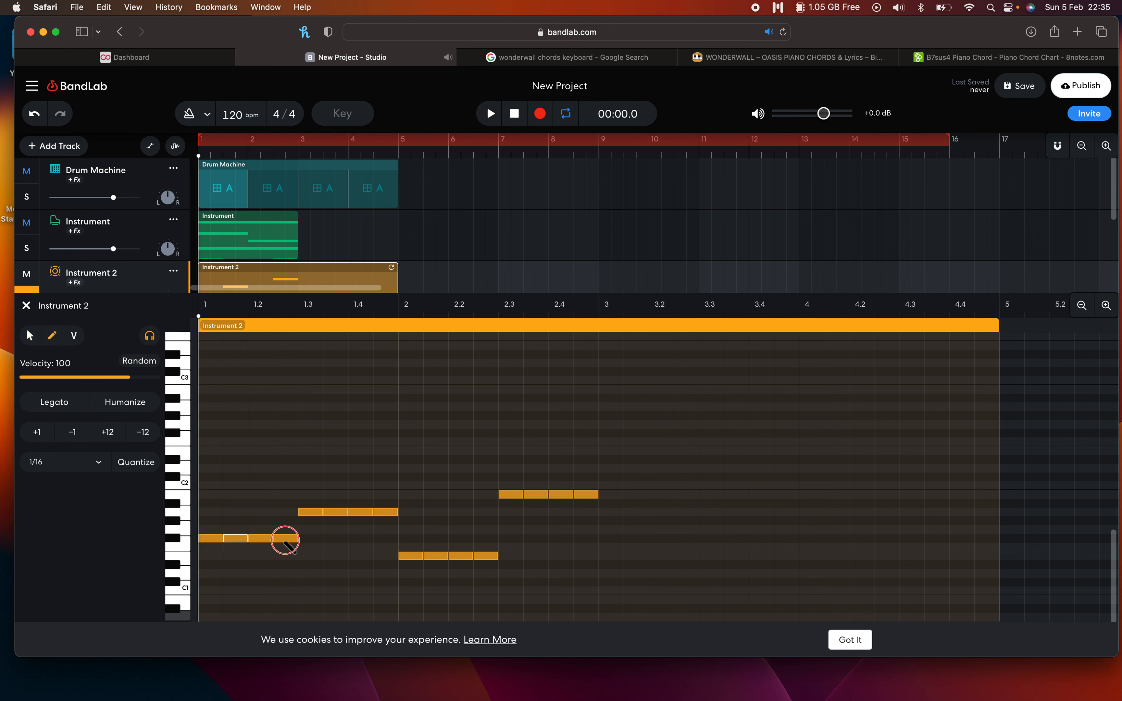
click(245, 527)
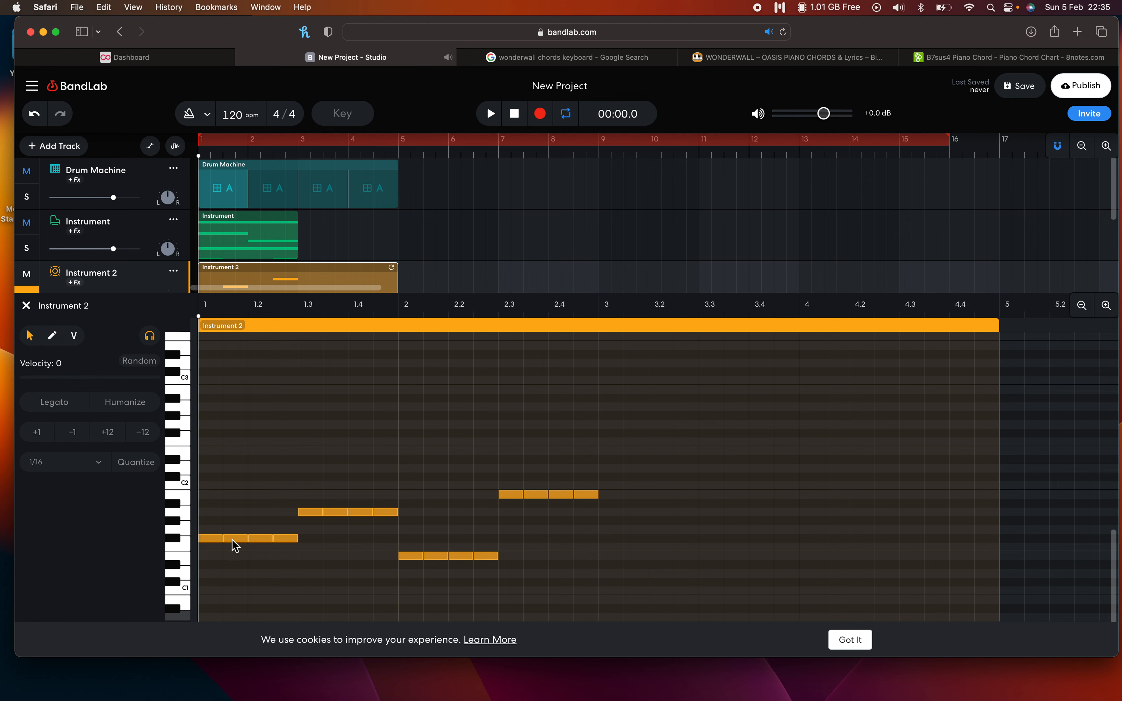
Move every second half-beat bass note in bars 1 and 2 up one octave and play the line from the start
click(234, 539)
click(289, 539)
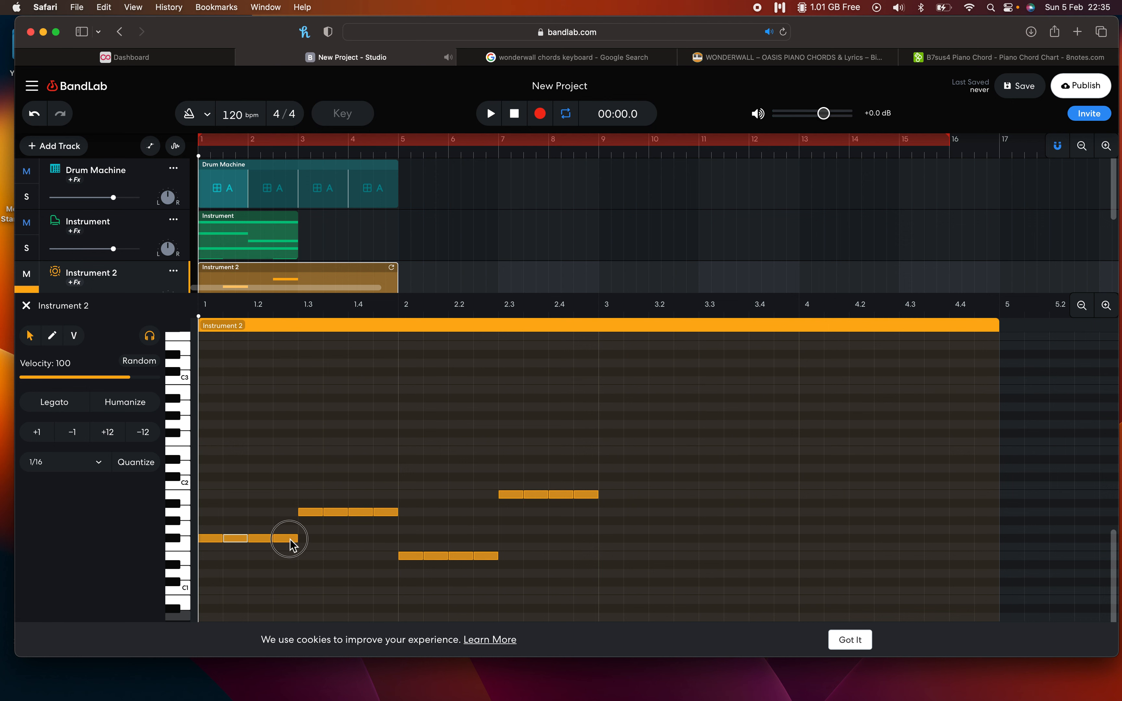
shift+click(336, 512)
shift+click(389, 511)
shift+click(433, 556)
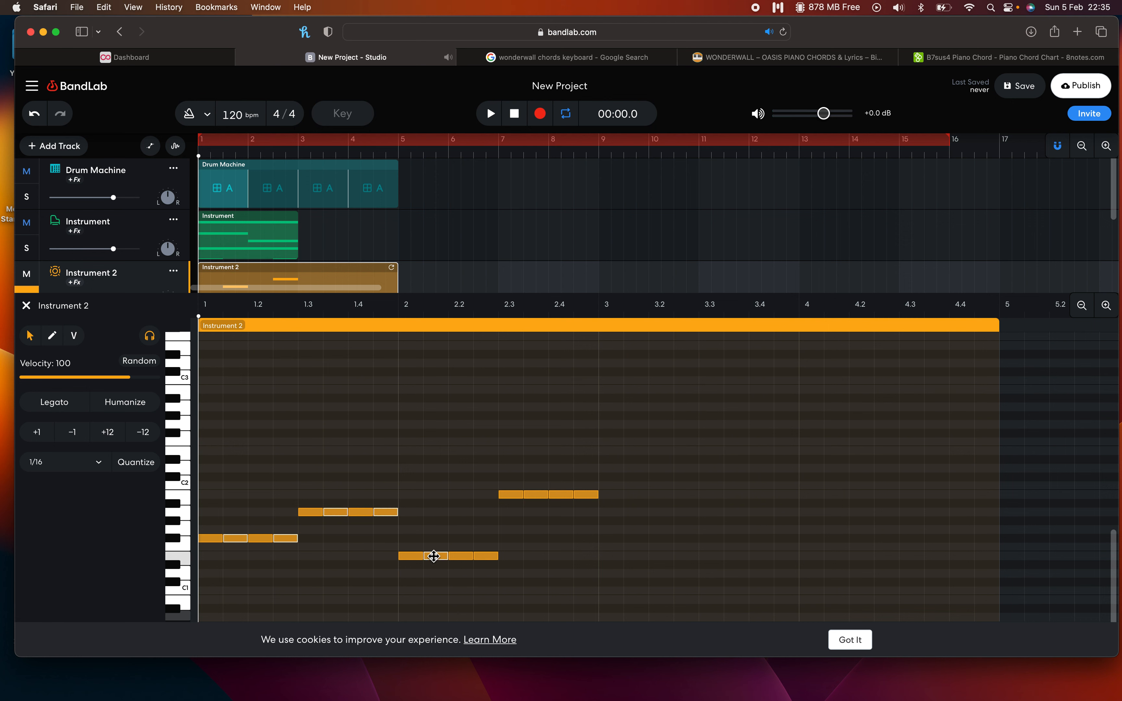
shift+click(460, 556)
shift+click(486, 556)
shift+click(536, 495)
shift+click(561, 494)
shift+click(585, 495)
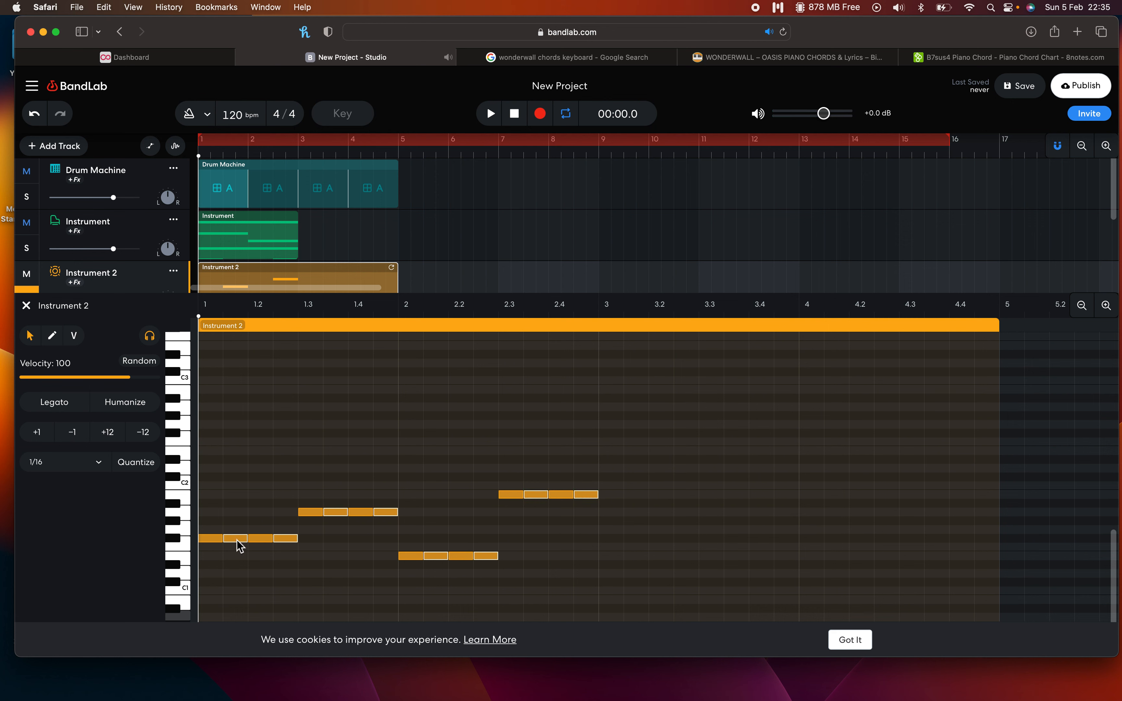
drag(237, 540, 235, 440)
click(269, 358)
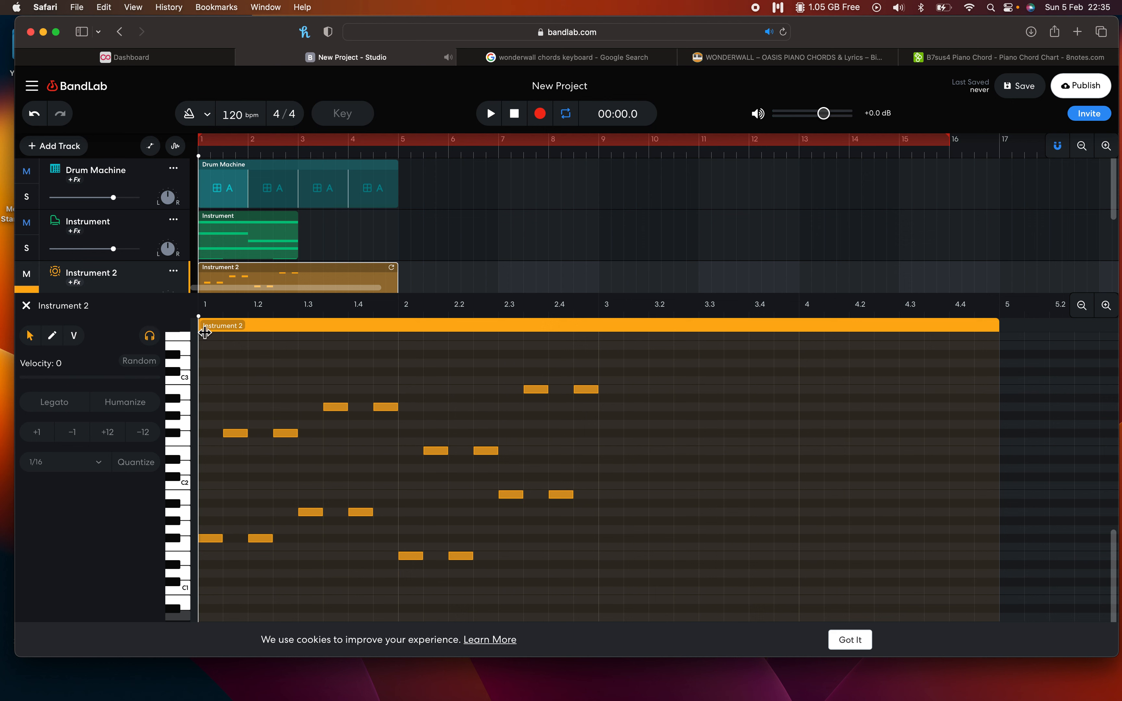
key(space)
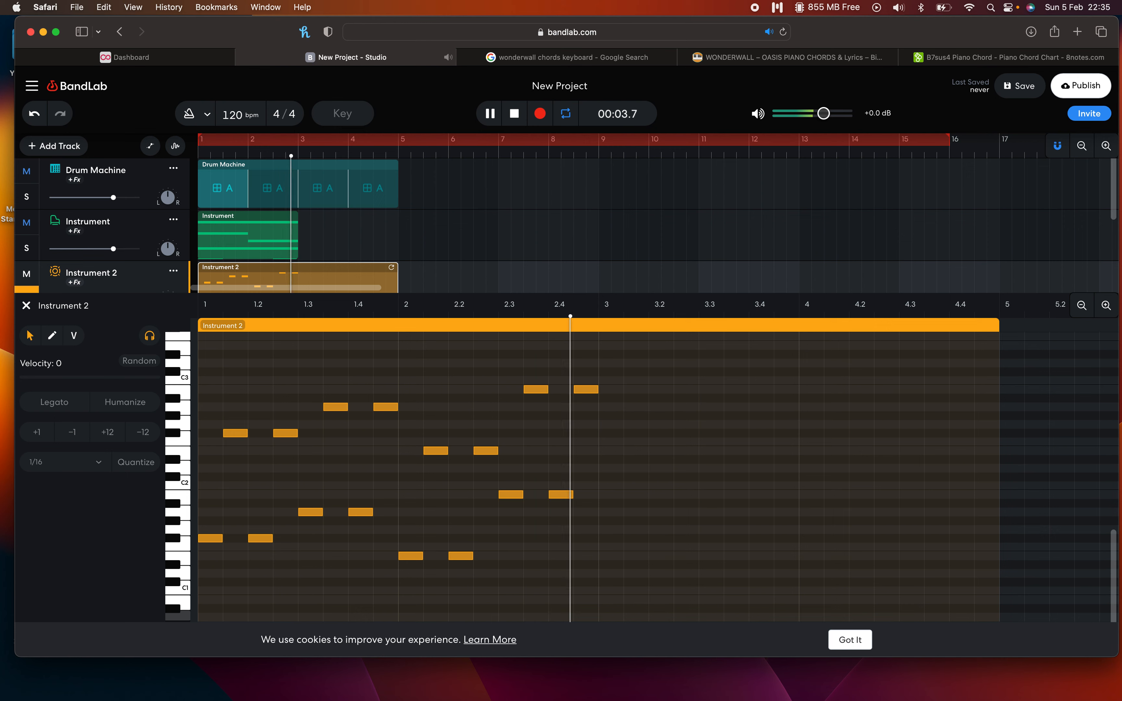
Stop playback, check the verse chords on the Wonderwall chord sheet, and replay the bass line from bar 1
key(space)
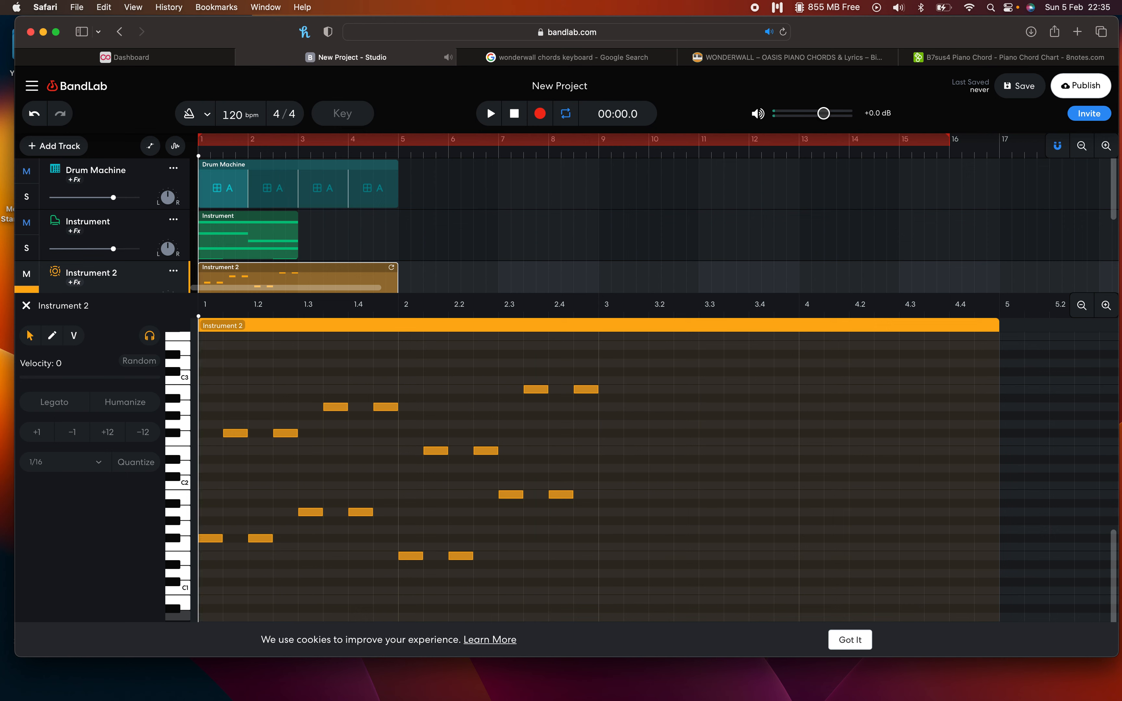
click(773, 58)
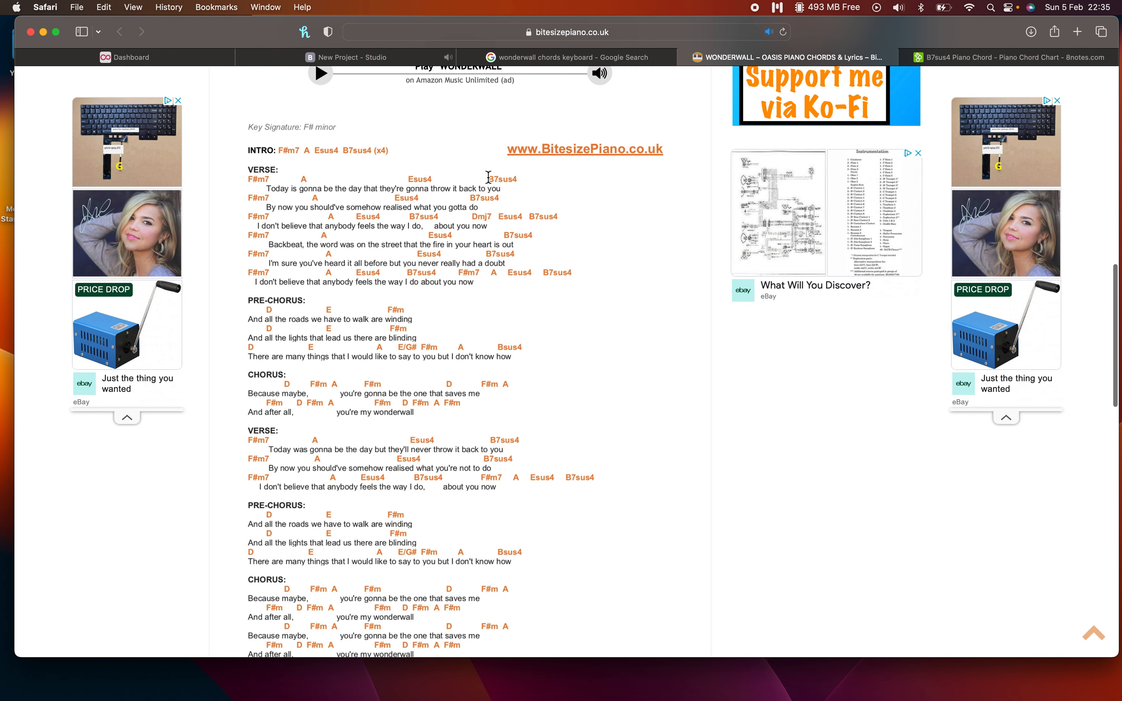
click(388, 59)
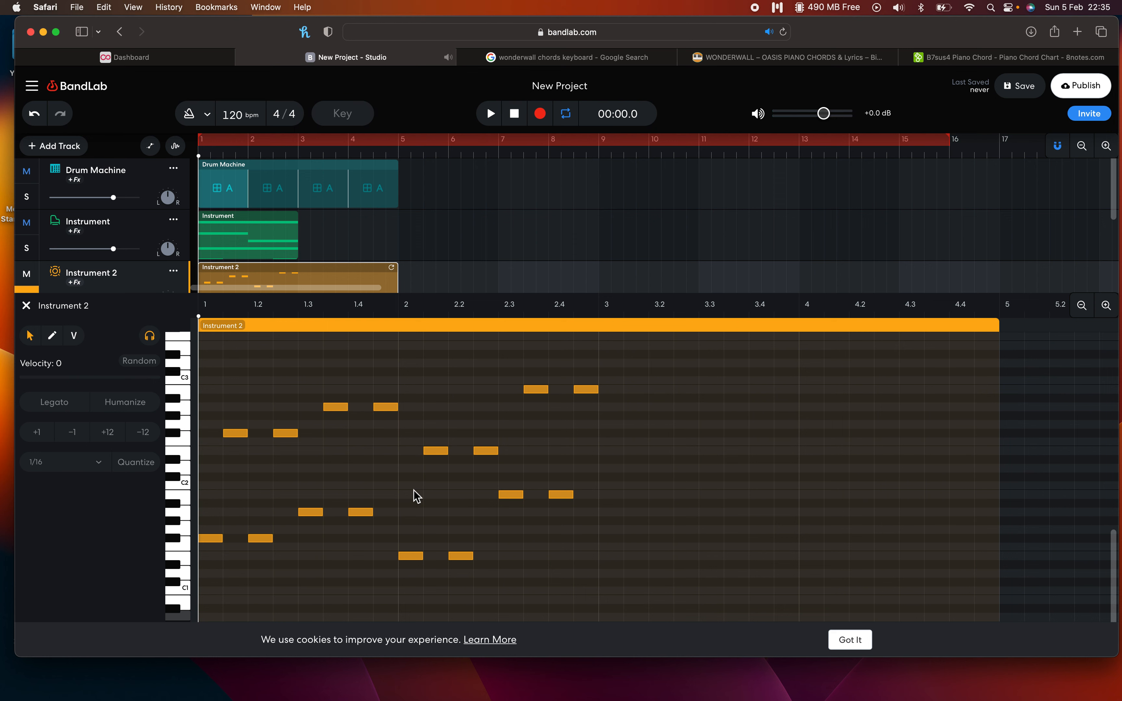
scroll(405, 493, right, 1)
scroll(406, 492, up, 1)
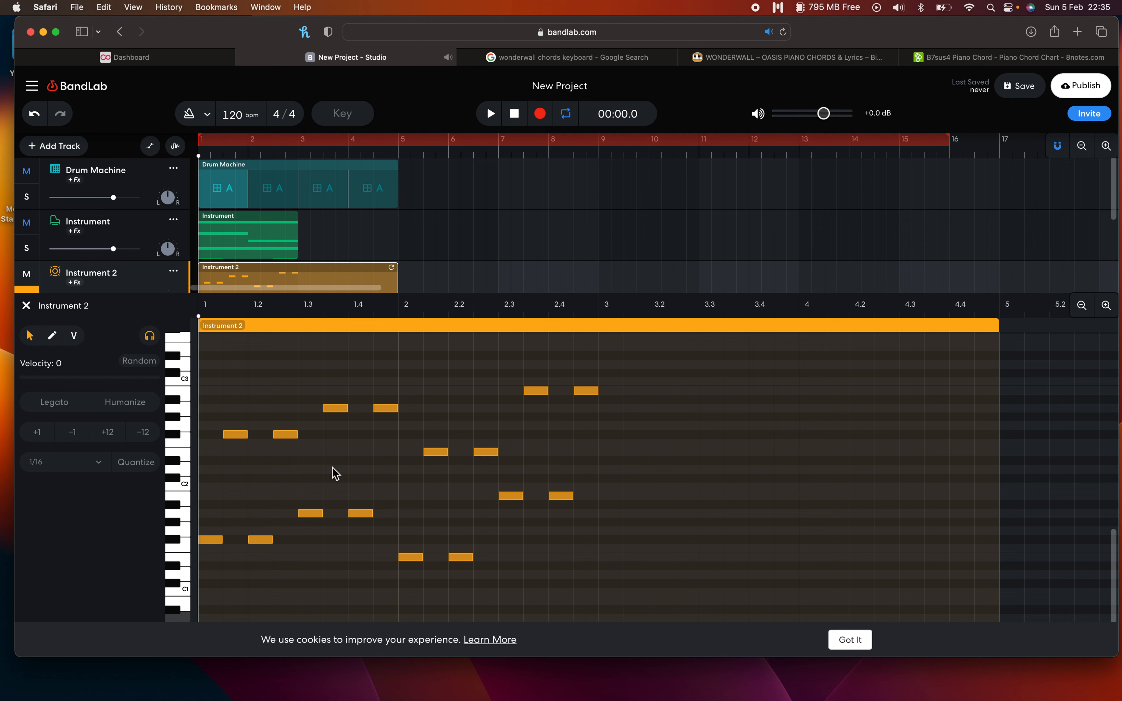
key(space)
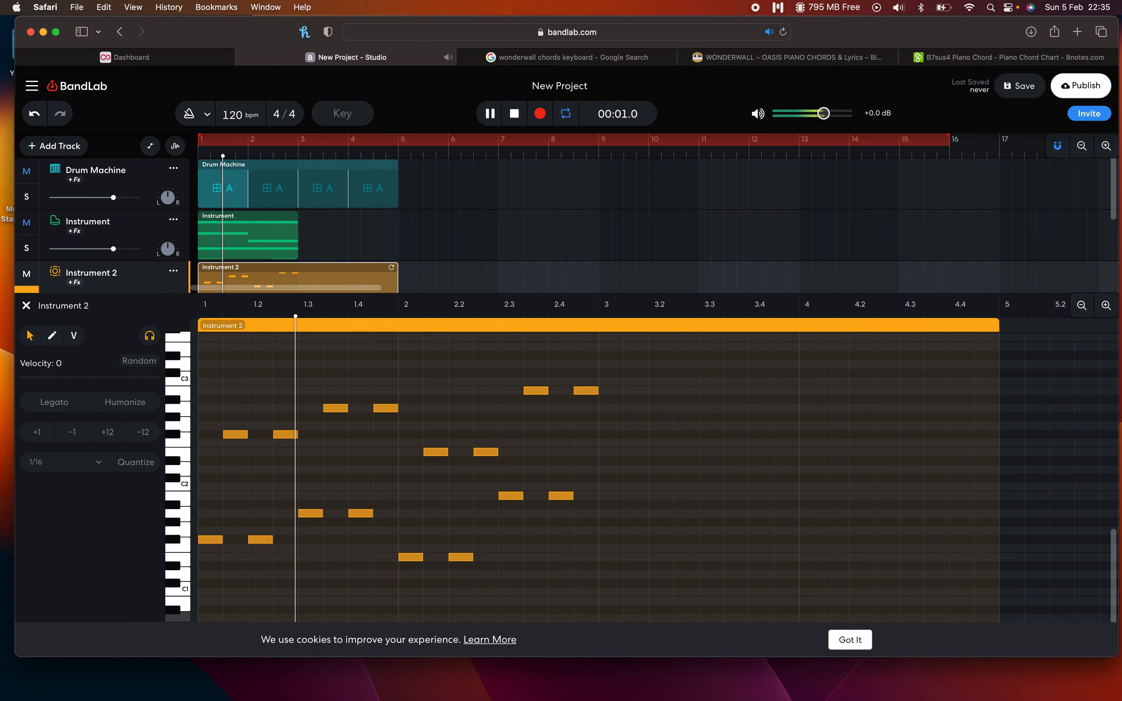
key(space)
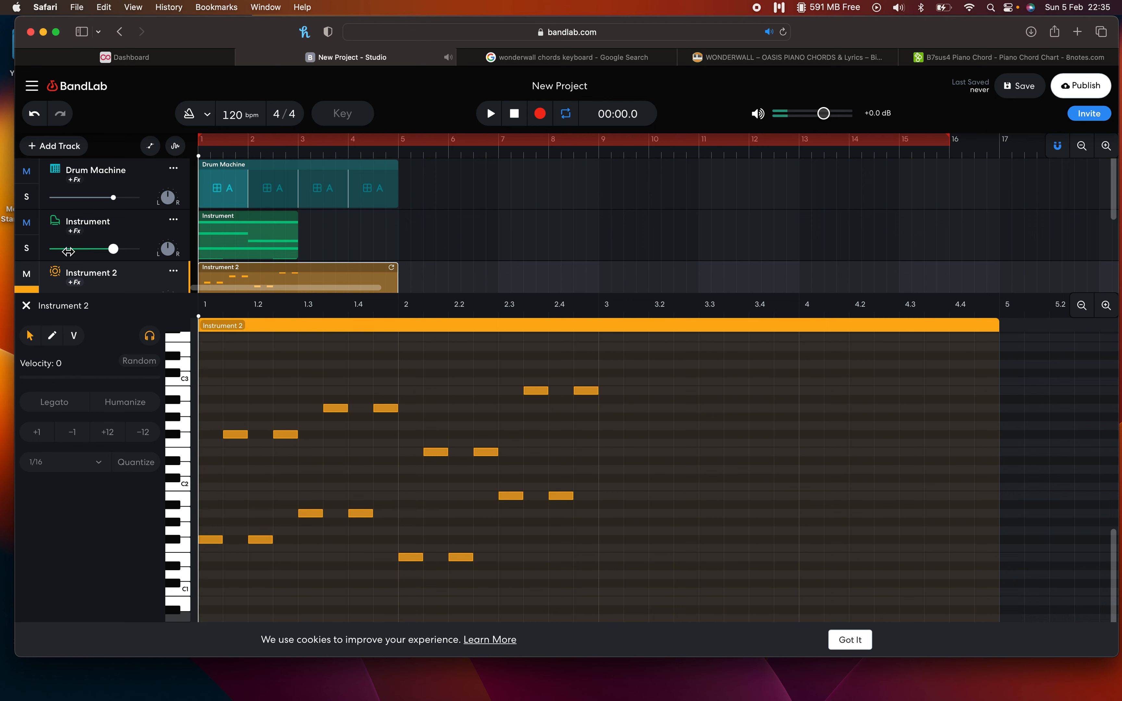
Solo the keyboard chords and then the drum machine alongside the bass, playing the combination from the start each time
click(26, 250)
key(space)
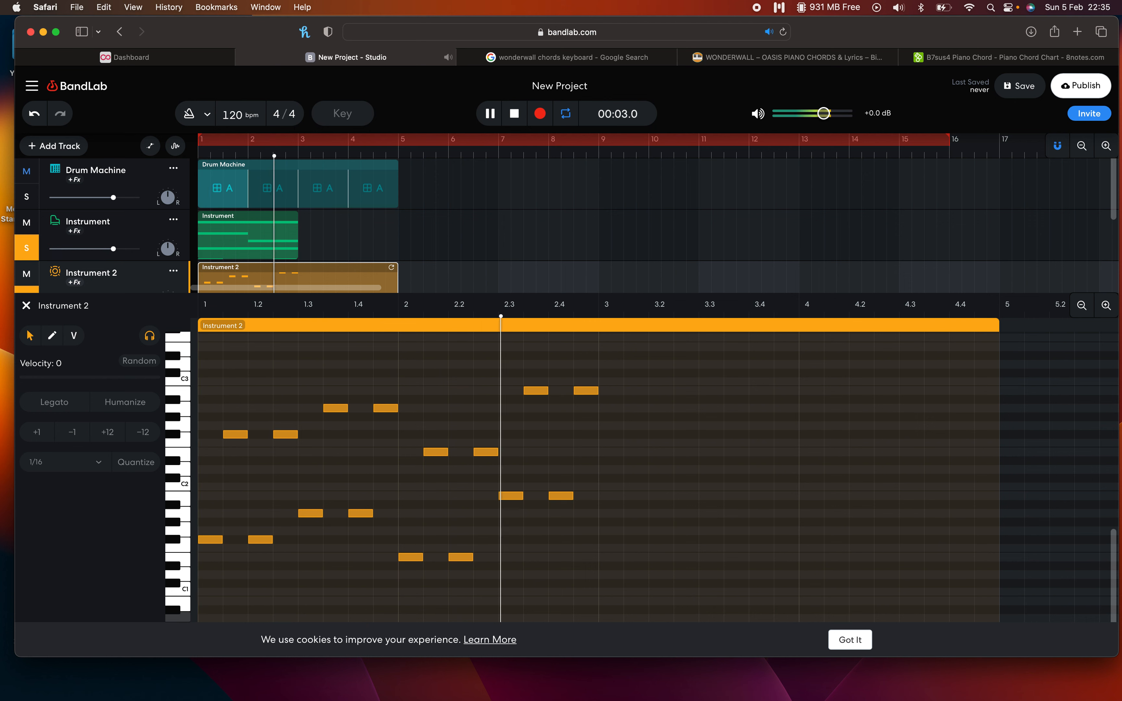
key(space)
click(27, 197)
key(space)
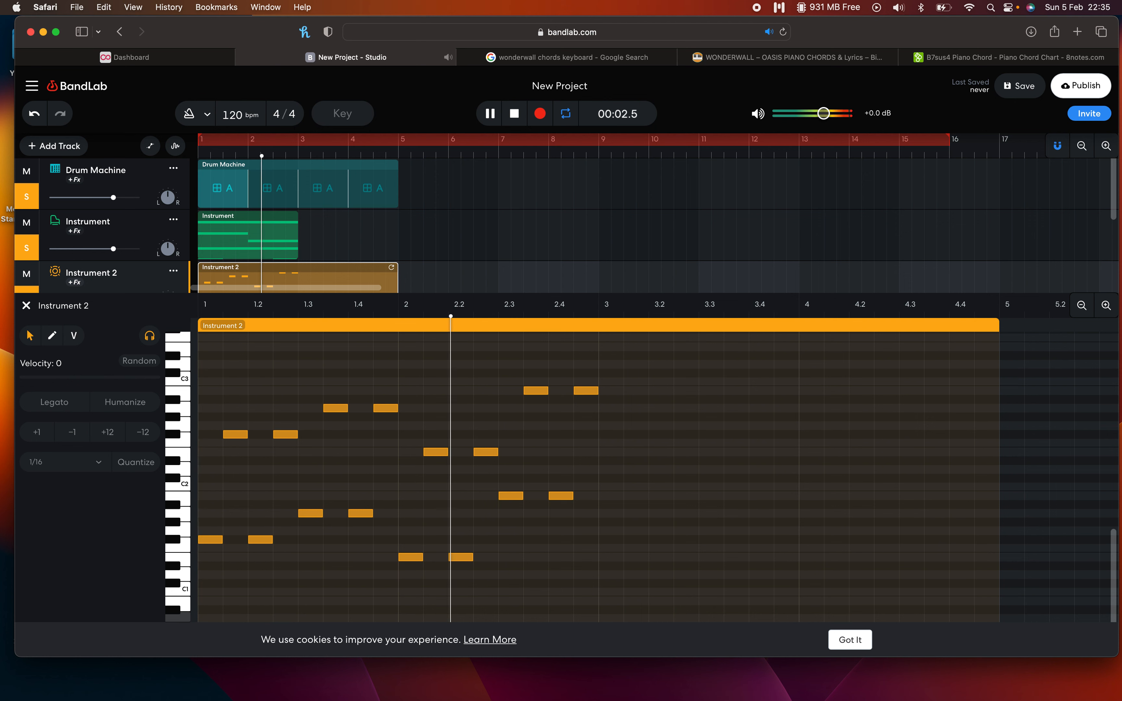
key(space)
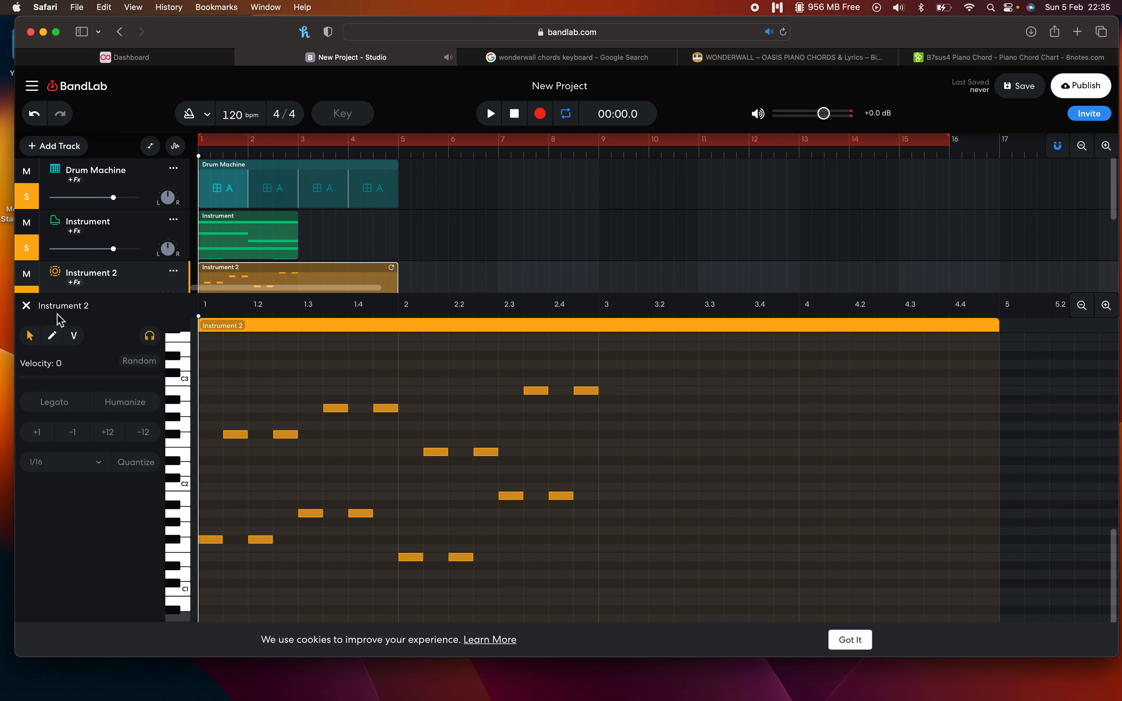
Unsolo all three tracks and shorten the bass region to two bars, ending at bar 3
click(26, 307)
click(26, 300)
click(27, 248)
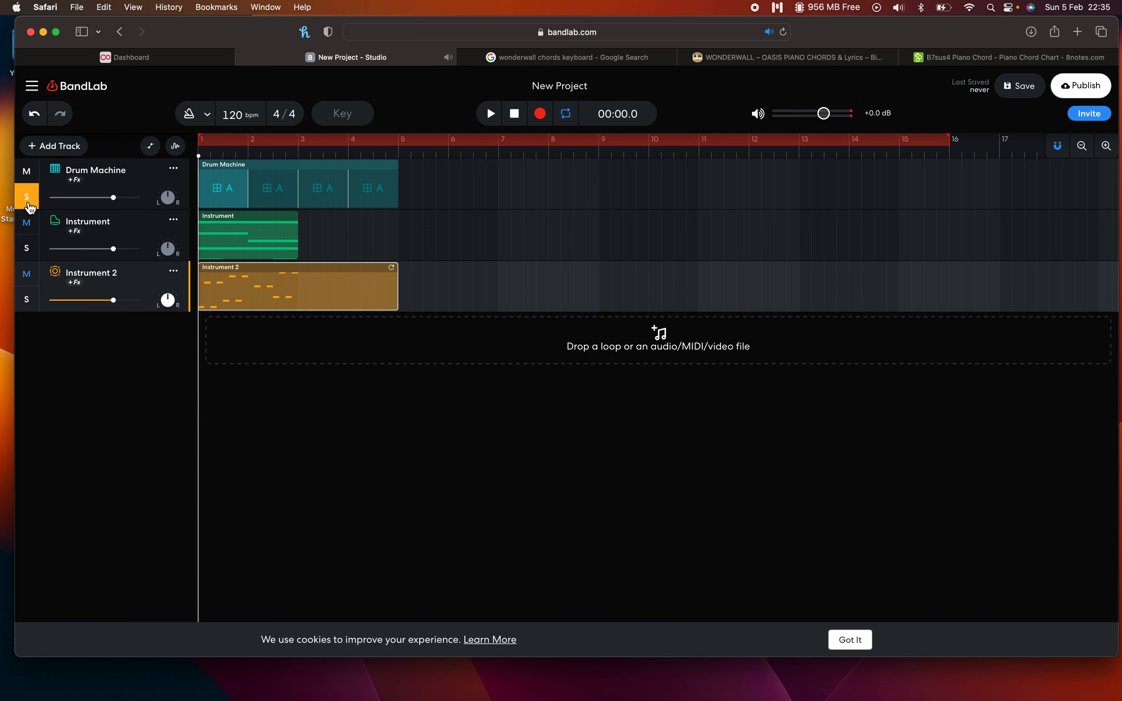
click(26, 197)
drag(394, 308, 294, 272)
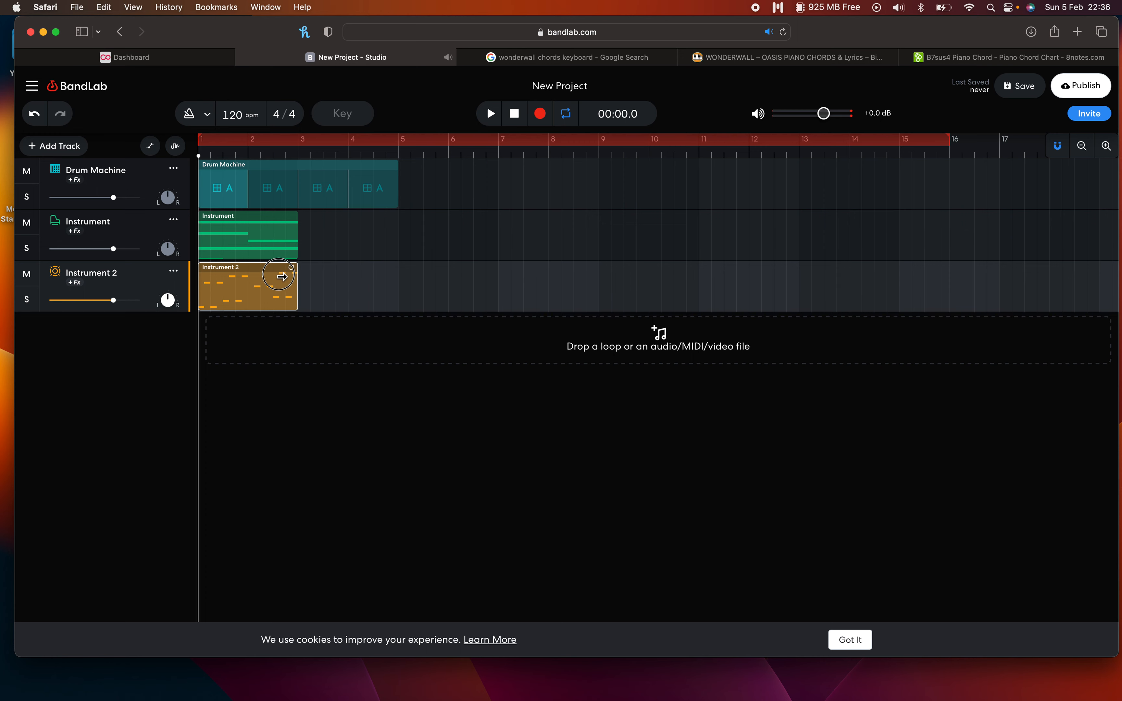
Try the Rhythm Partner synth on the chord track and play the song from the start
click(126, 241)
click(56, 225)
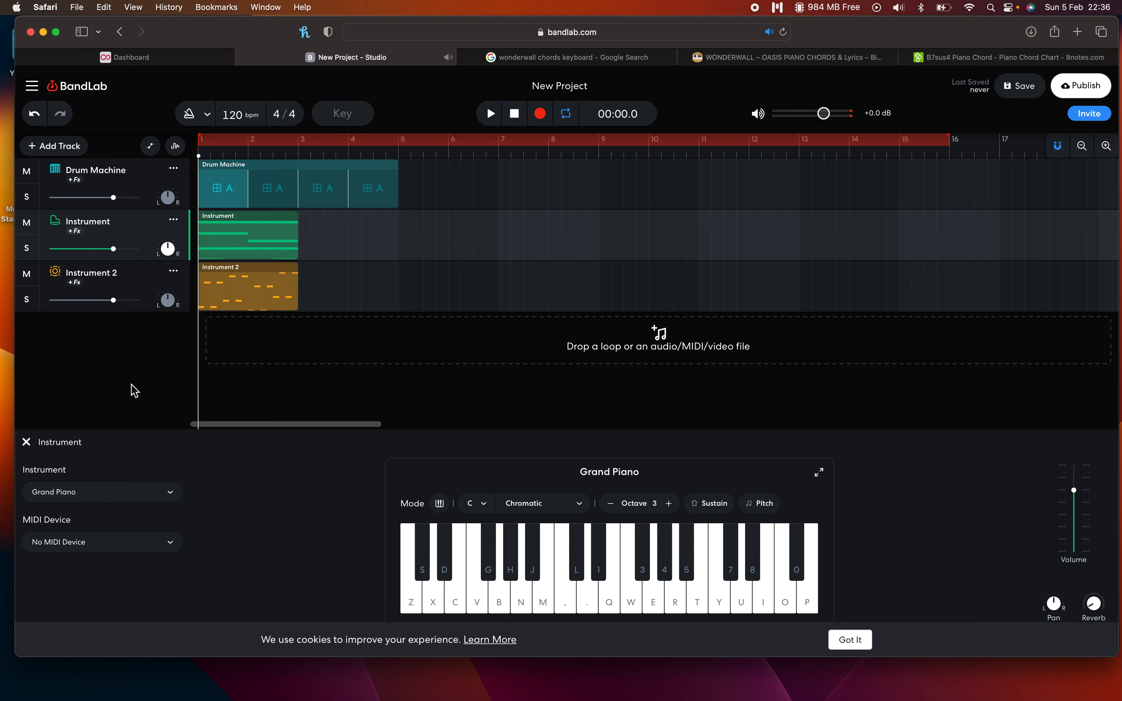
click(80, 501)
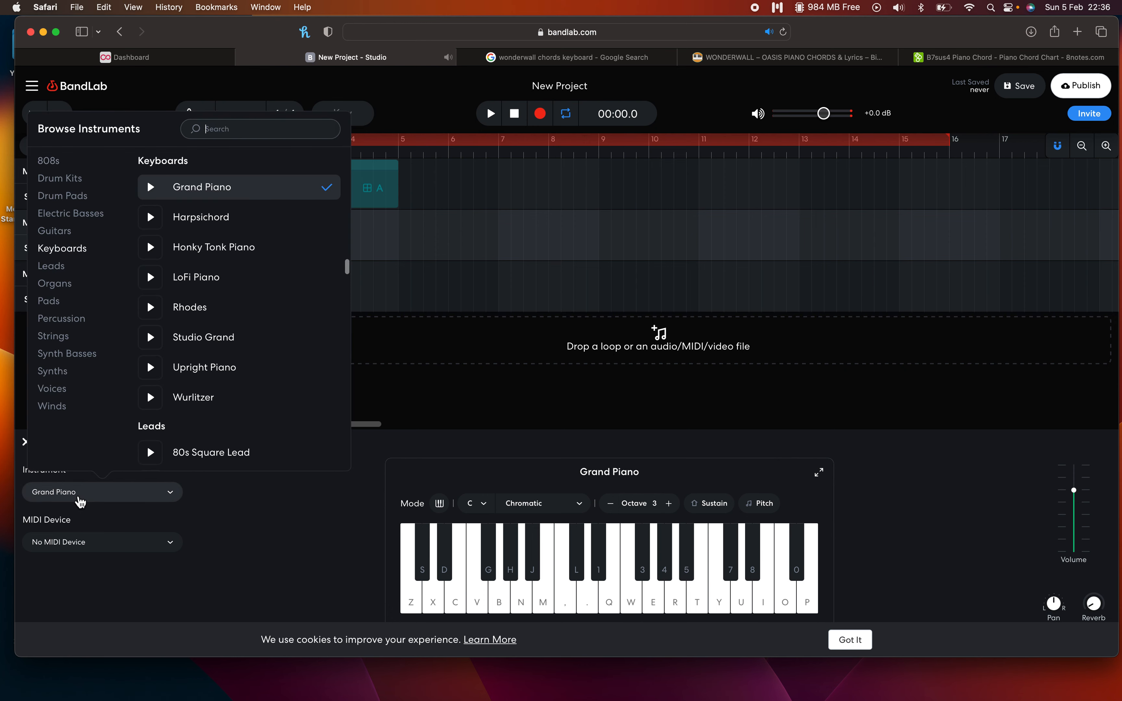
click(56, 372)
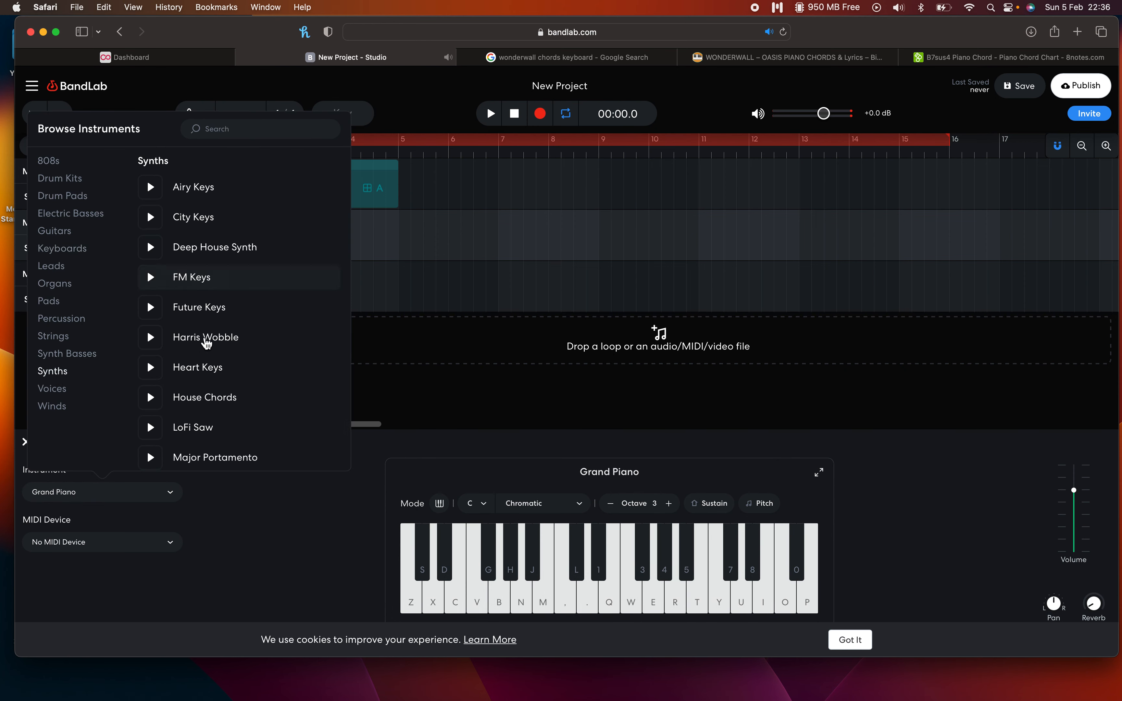
scroll(206, 343, down, 7)
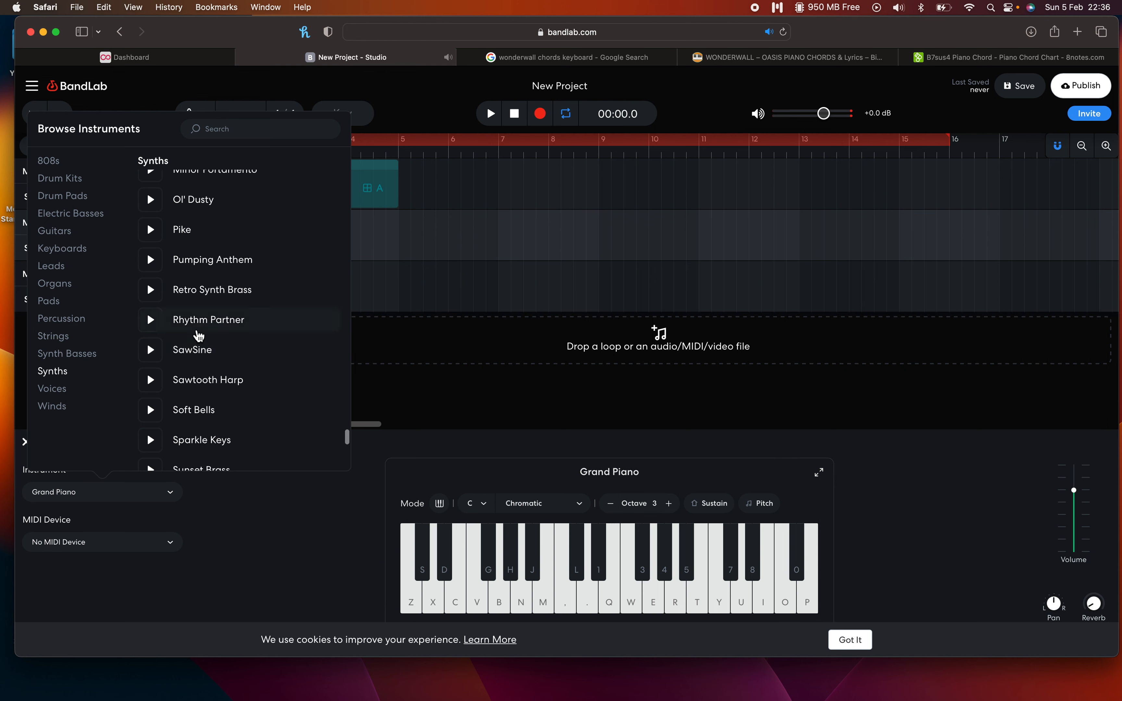
click(200, 320)
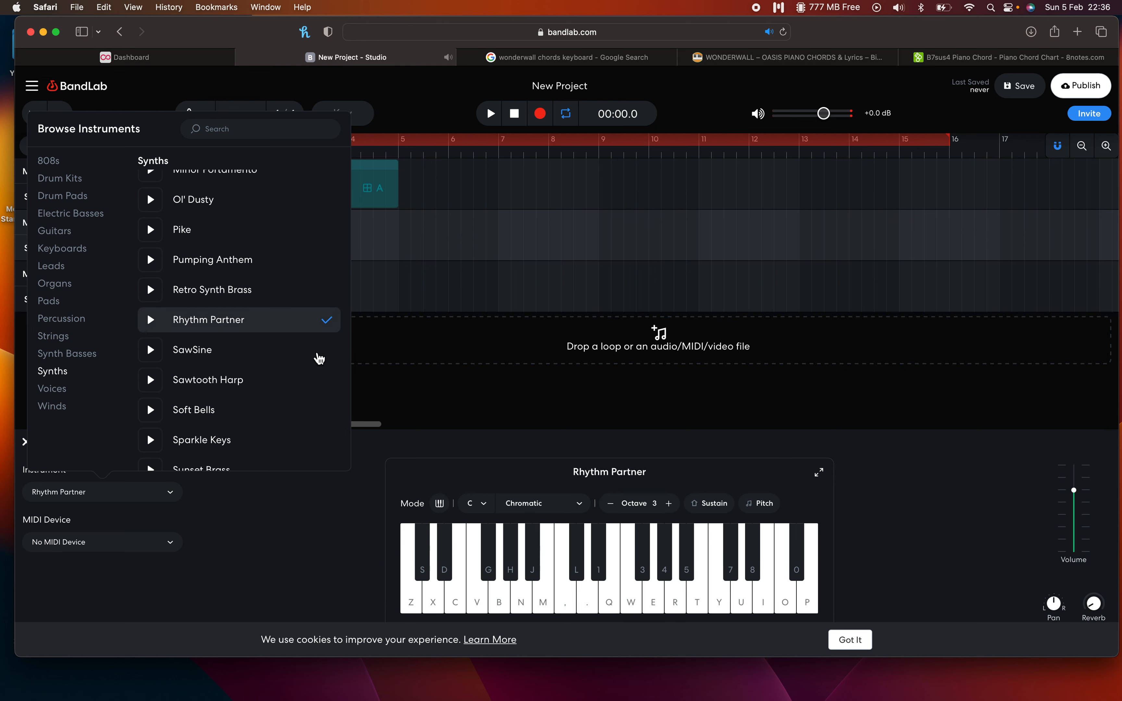
click(443, 401)
key(space)
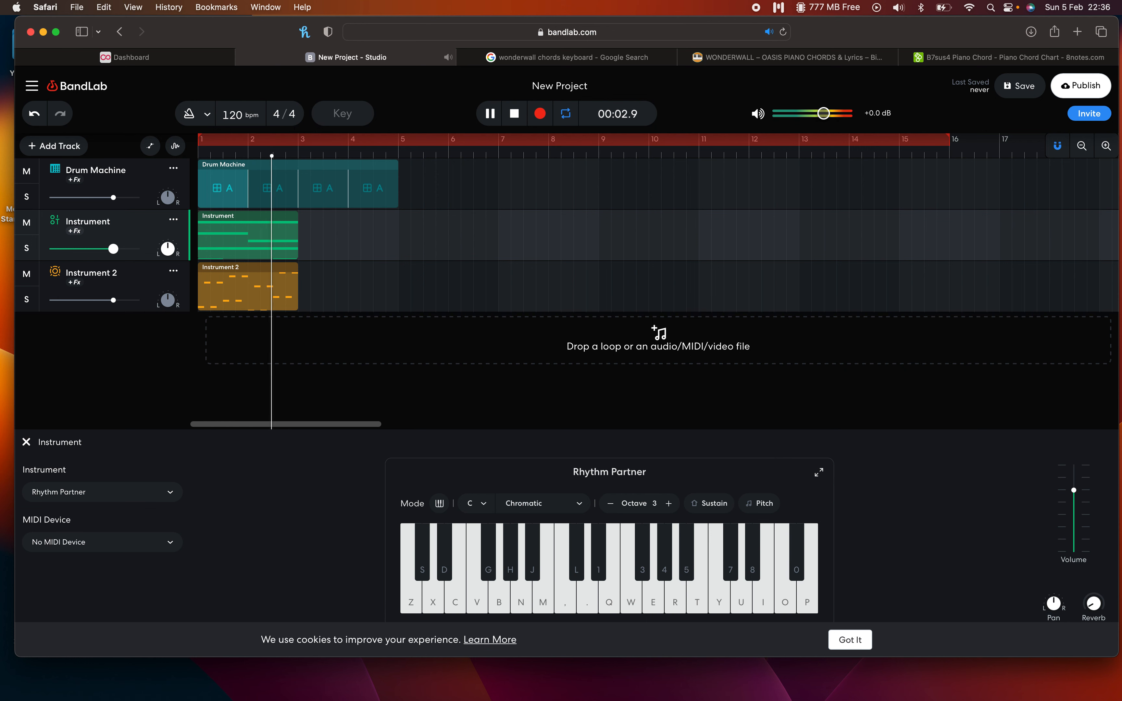
key(space)
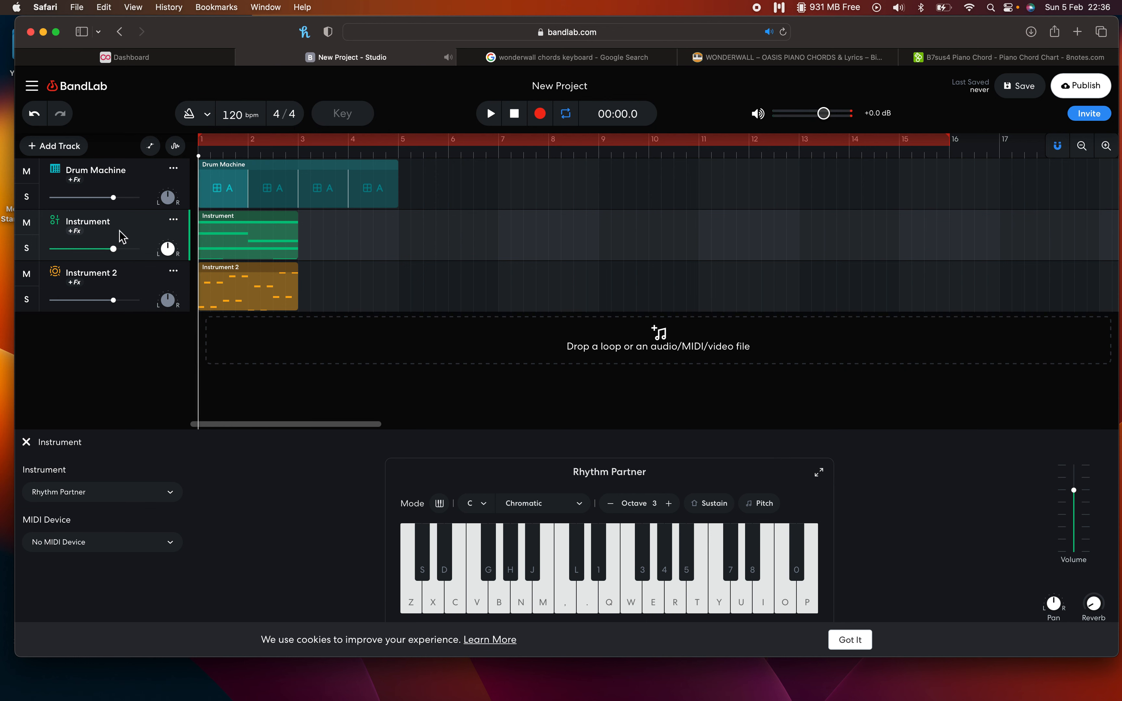
Try the Retro Synth Brass sound on the chord track and play the song briefly
click(108, 499)
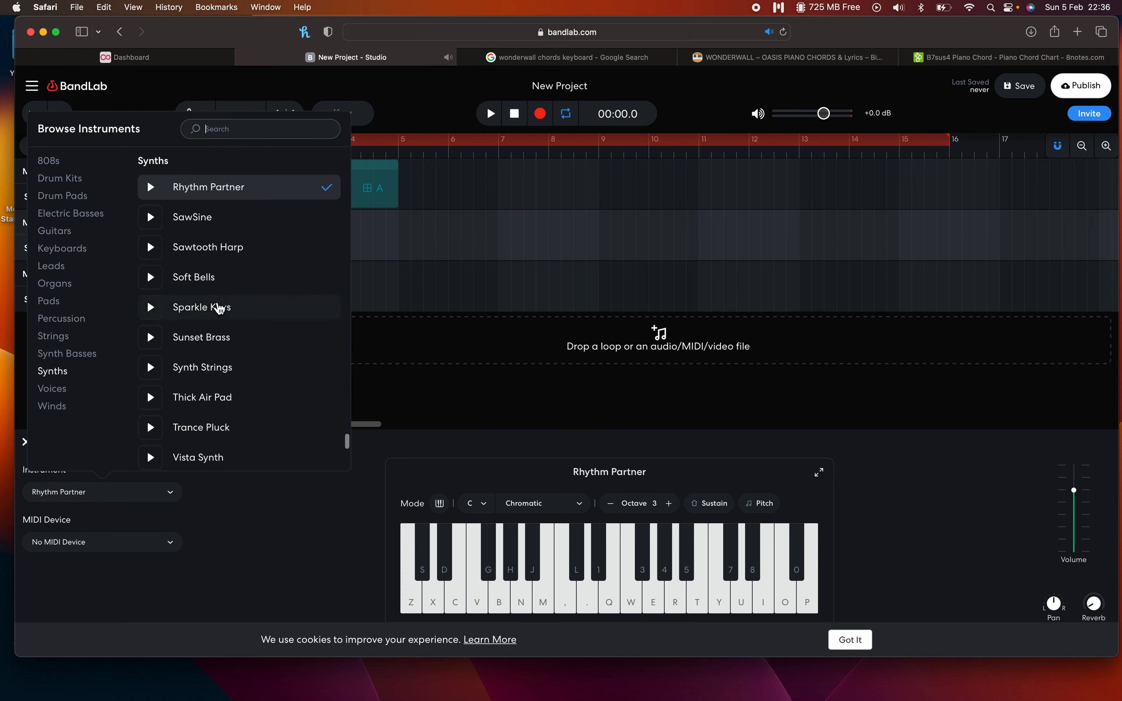
scroll(220, 358, up, 3)
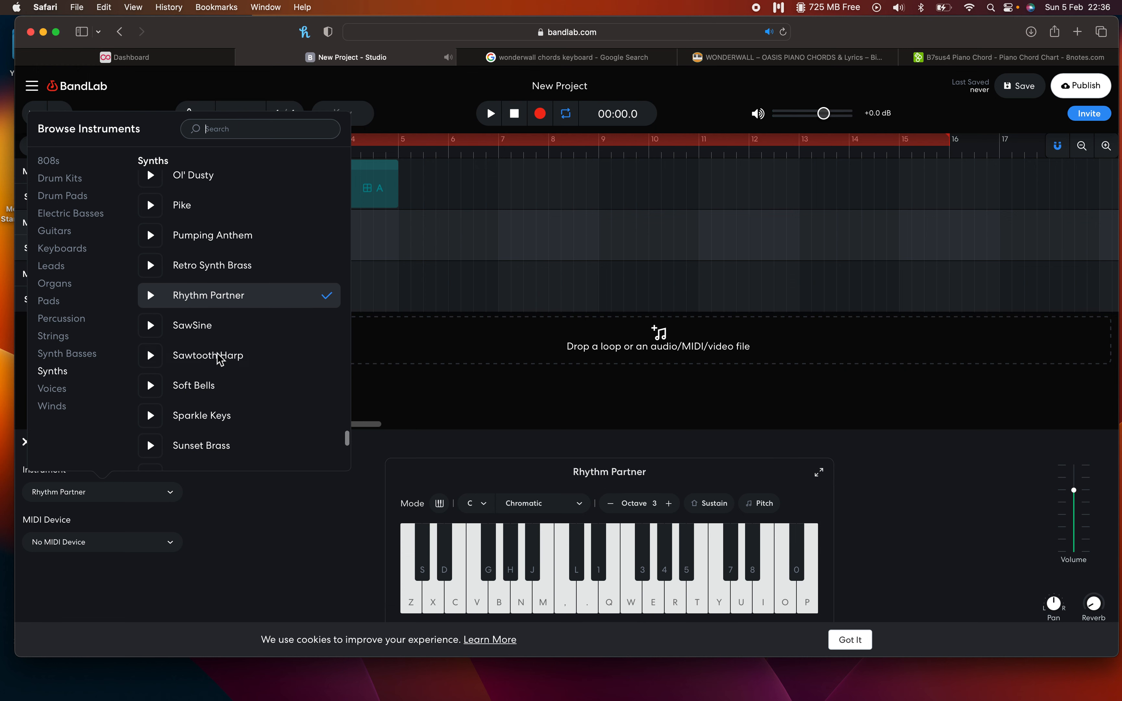
click(214, 272)
click(453, 301)
key(space)
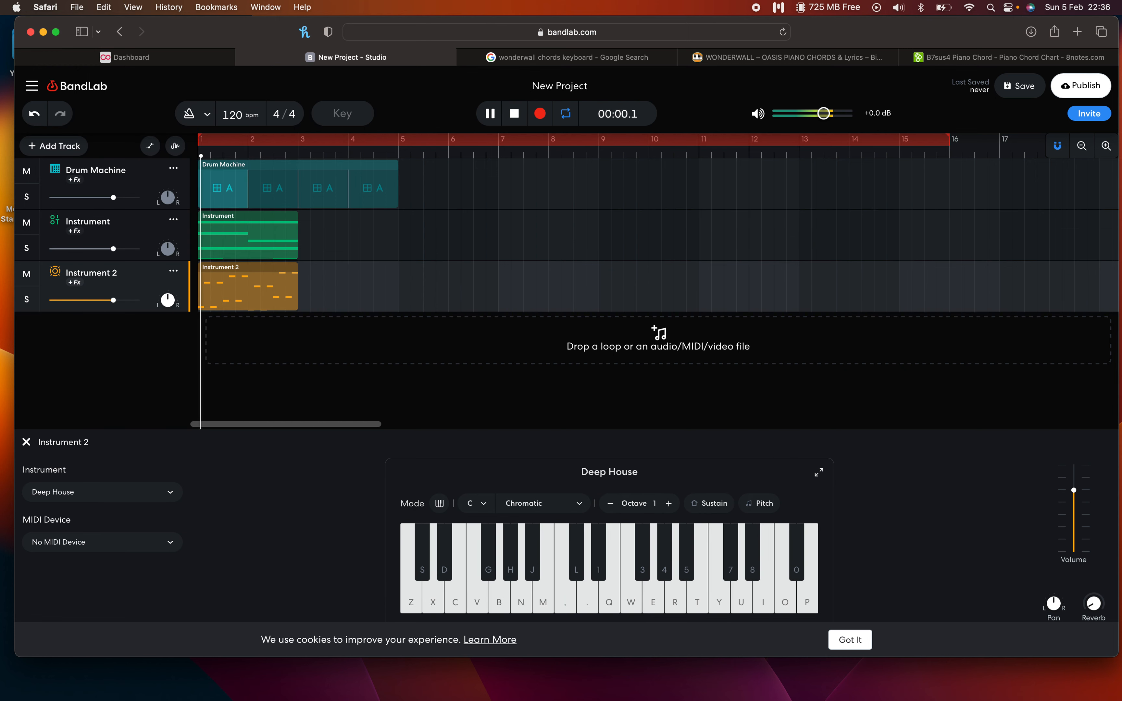
key(space)
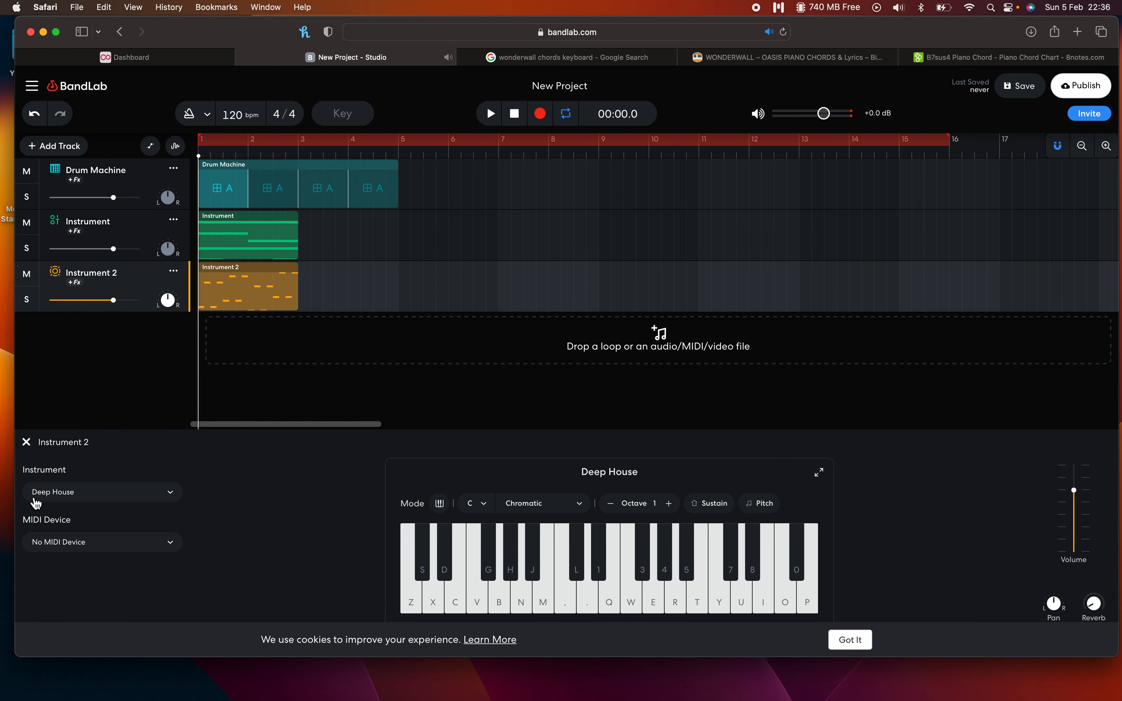
Try the Pumping Anthem synth on the chord track and play the song briefly
click(125, 231)
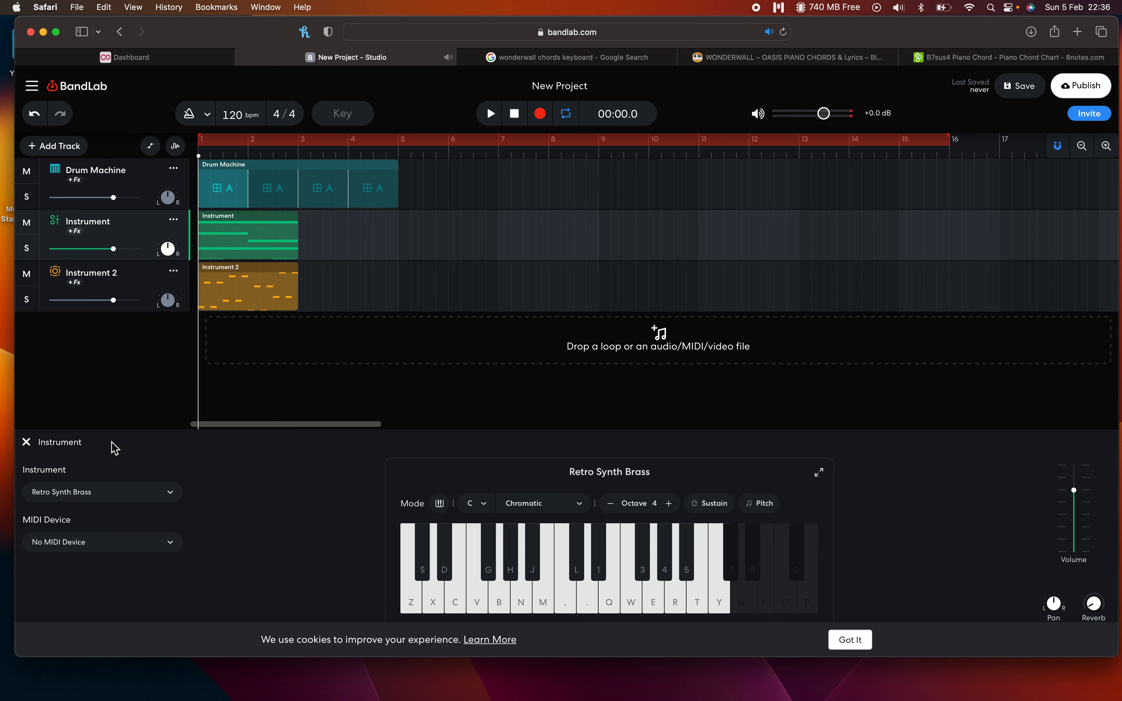
click(102, 493)
scroll(222, 299, up, 2)
scroll(214, 256, up, 1)
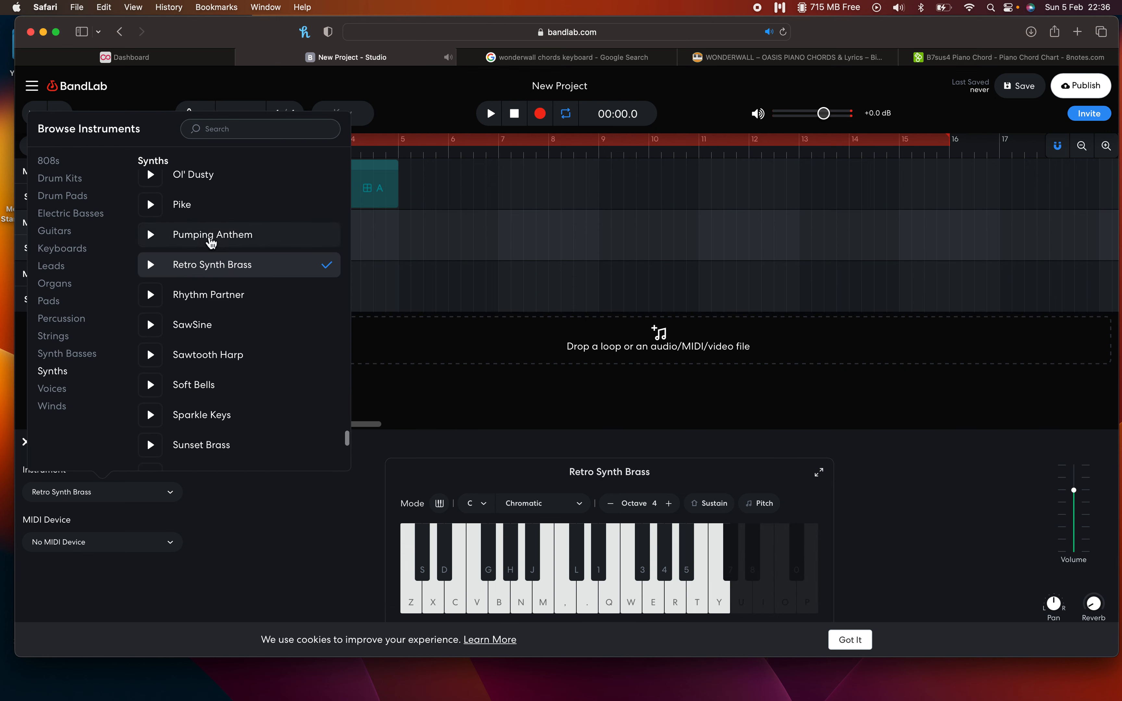
click(211, 241)
key(space)
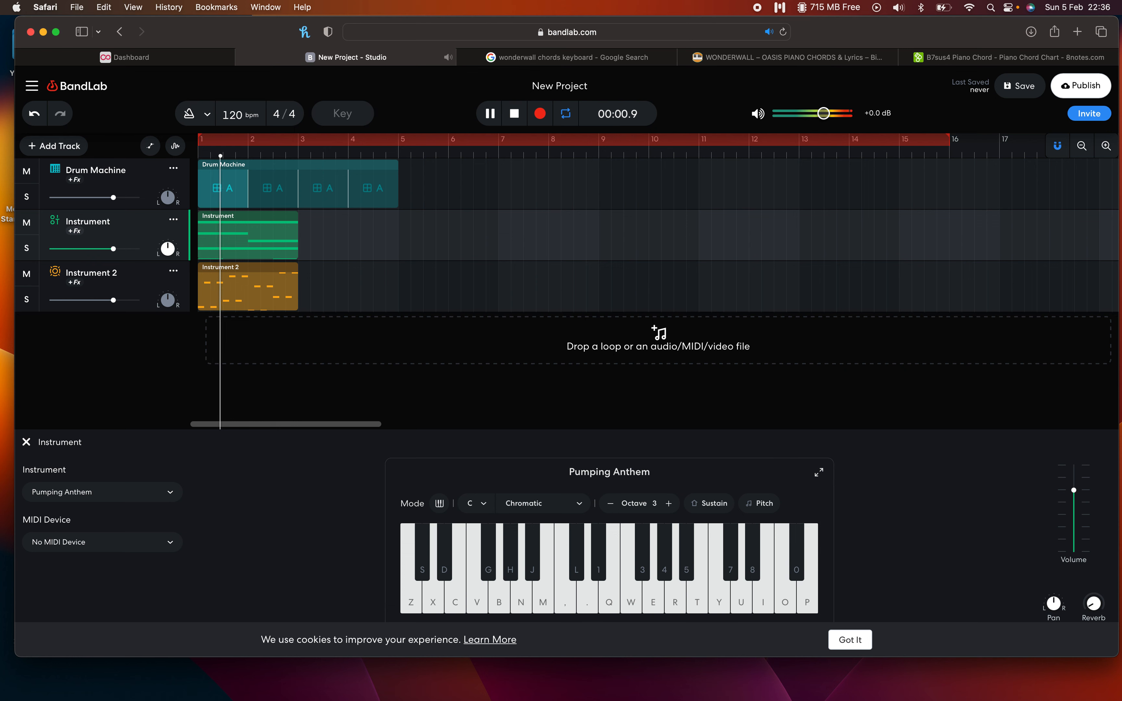
key(space)
Change the chord track's instrument to the LoFi Saw synth and play the song from the start
click(133, 491)
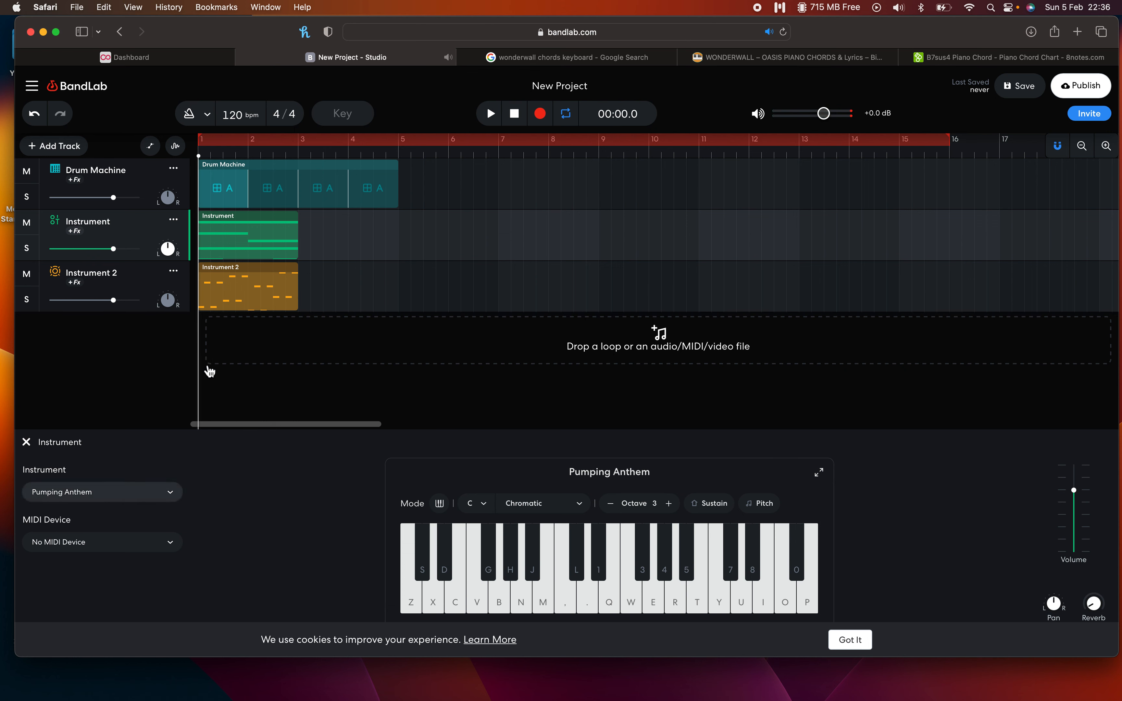
scroll(240, 308, up, 5)
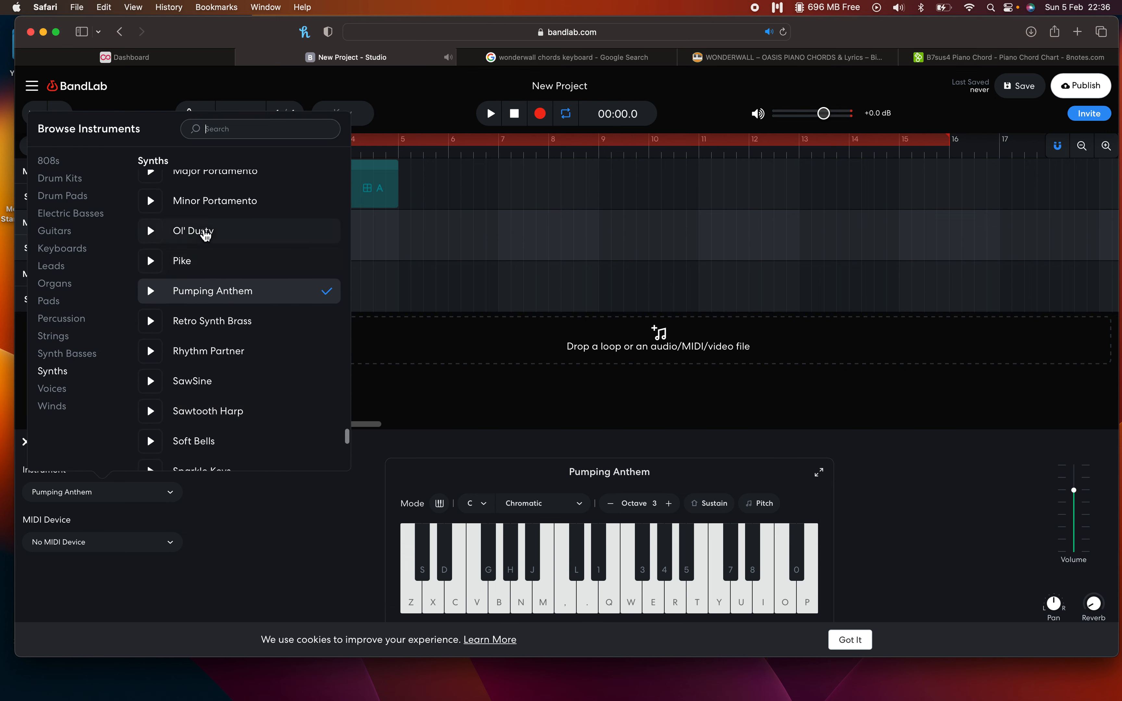
scroll(206, 236, up, 3)
click(200, 239)
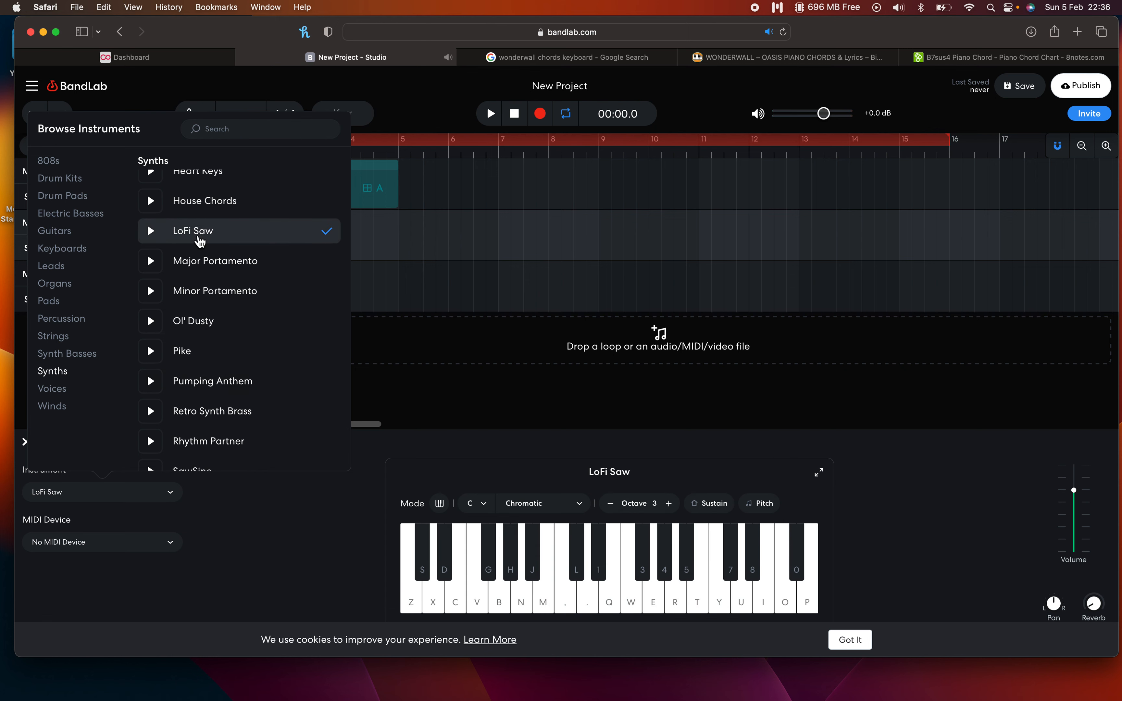
click(433, 266)
key(space)
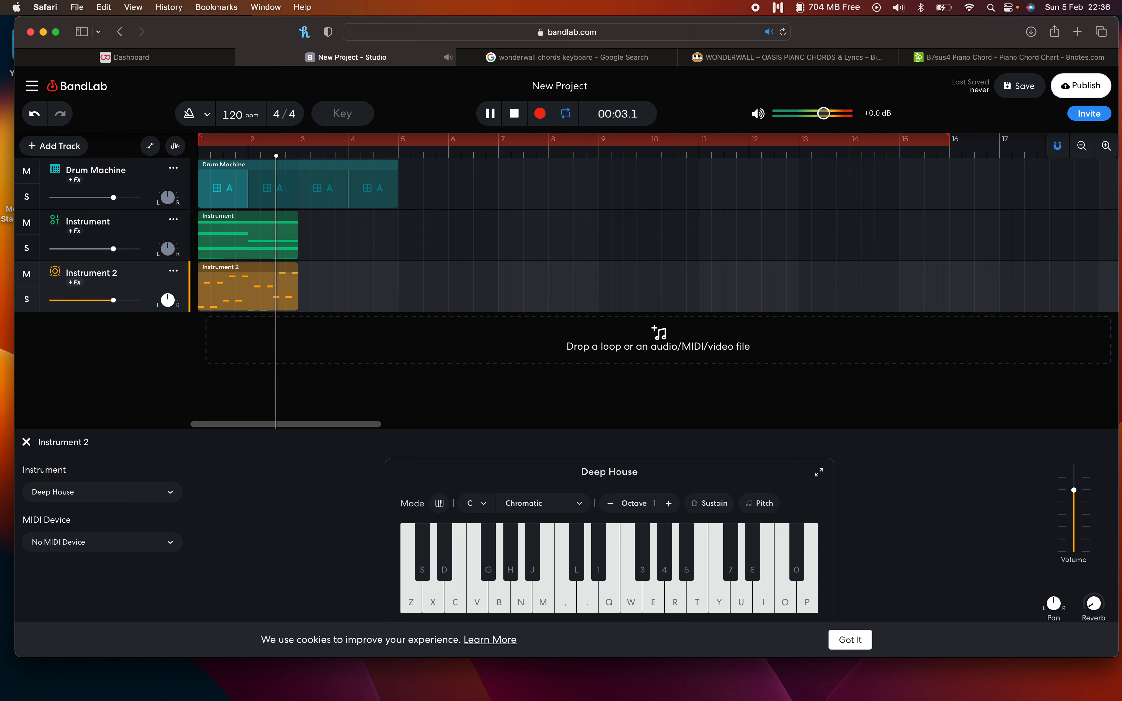
key(space)
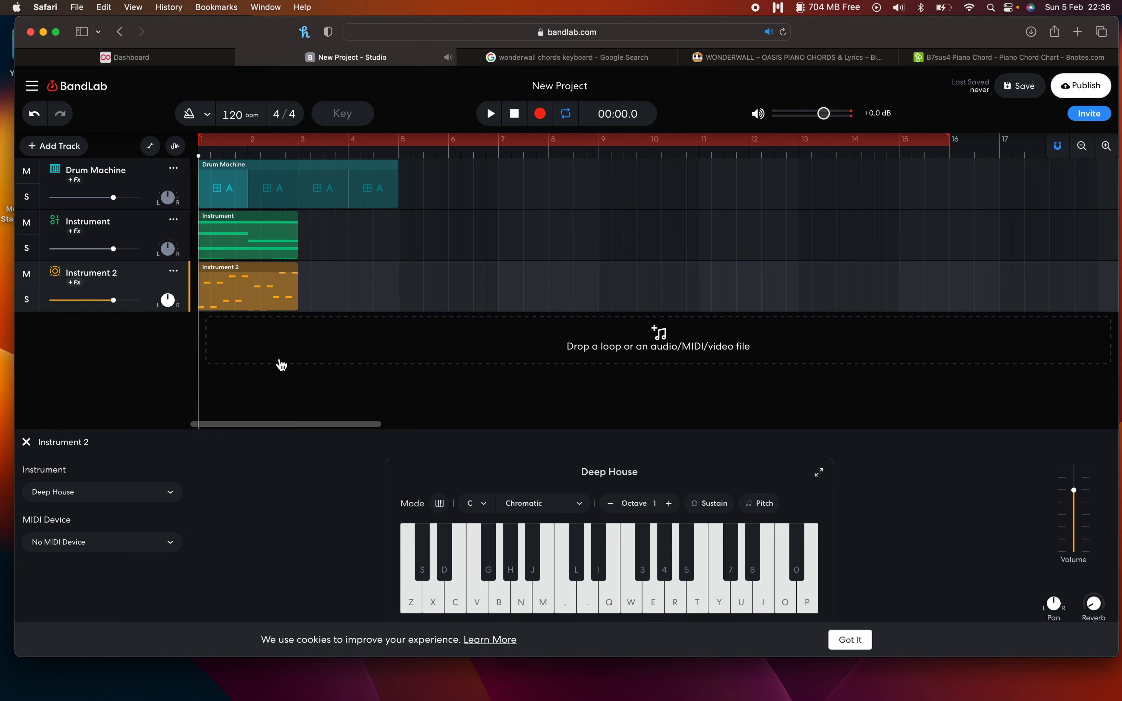
Select the chord and bass regions together and loop both out to the start of bar 5, matching the drums
right_click(337, 279)
click(323, 240)
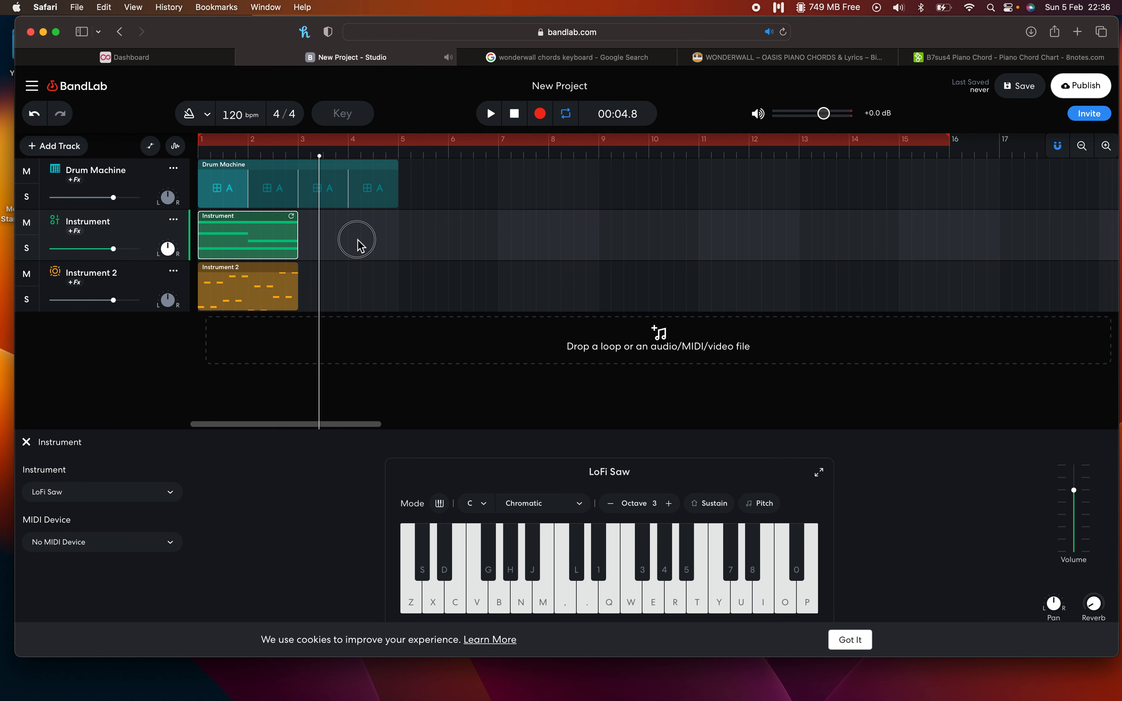
drag(355, 240, 267, 313)
drag(298, 224, 395, 228)
click(416, 233)
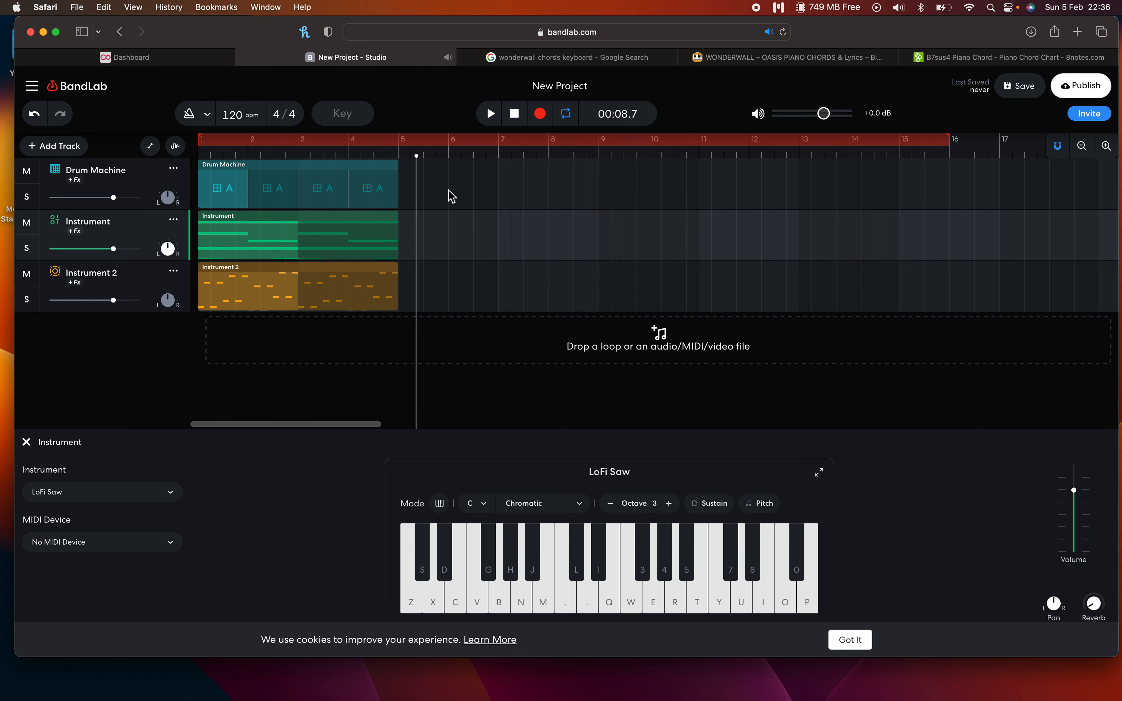
Return the playhead to the start of bar 1
click(355, 159)
click(213, 181)
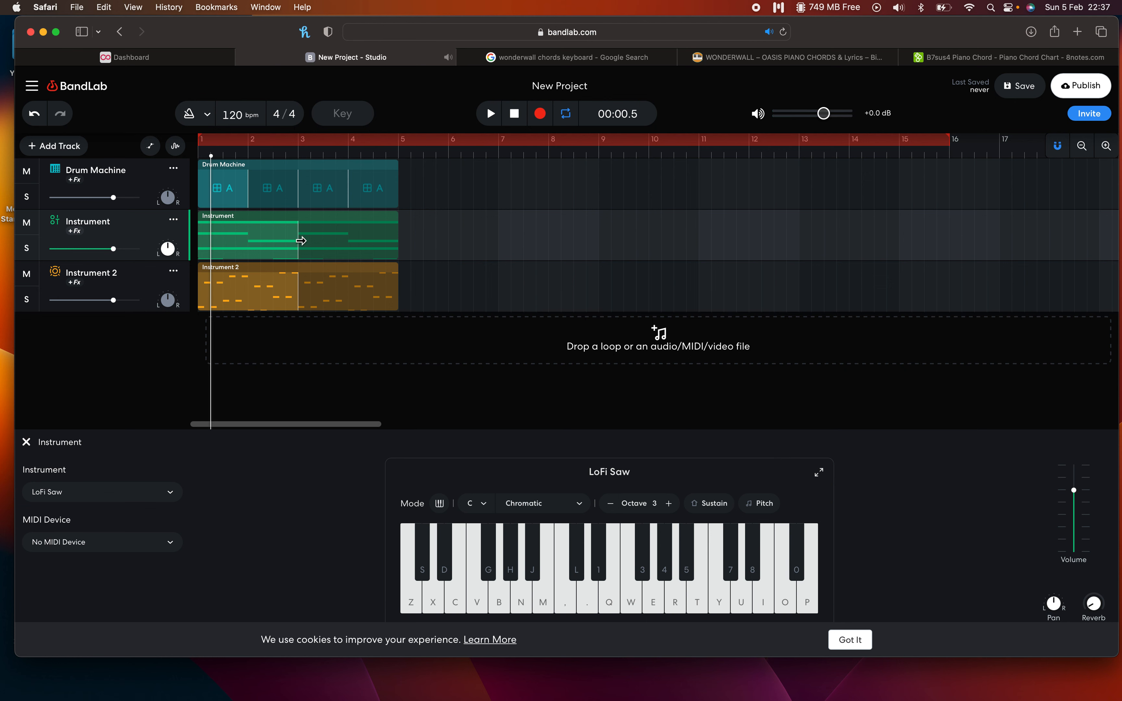
right_click(228, 154)
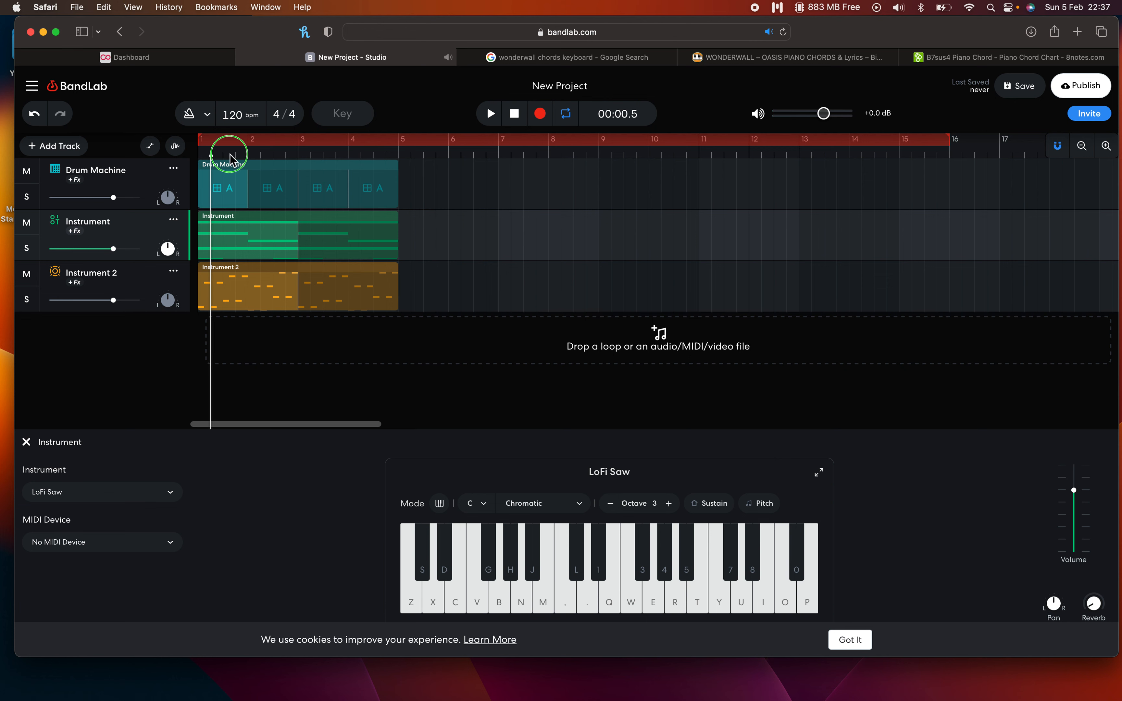
click(208, 152)
click(221, 153)
drag(221, 155, 184, 160)
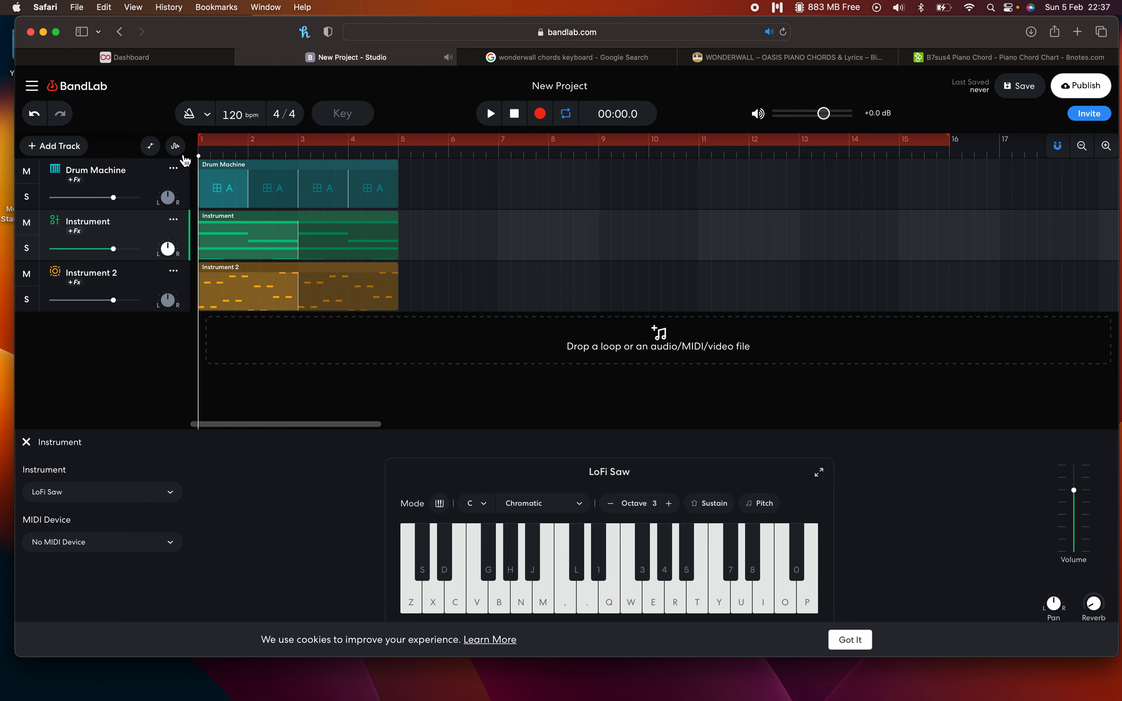
Play the song from the start twice, consulting the Wonderwall chord sheet in between and after, and return to the project
key(space)
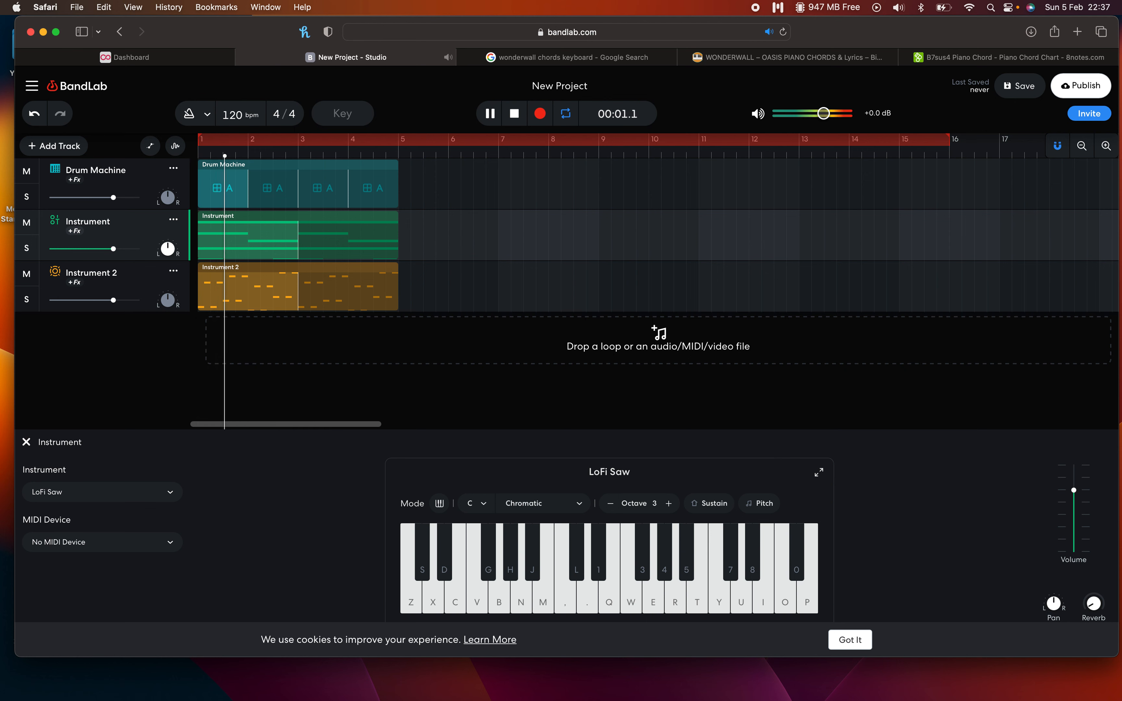
key(space)
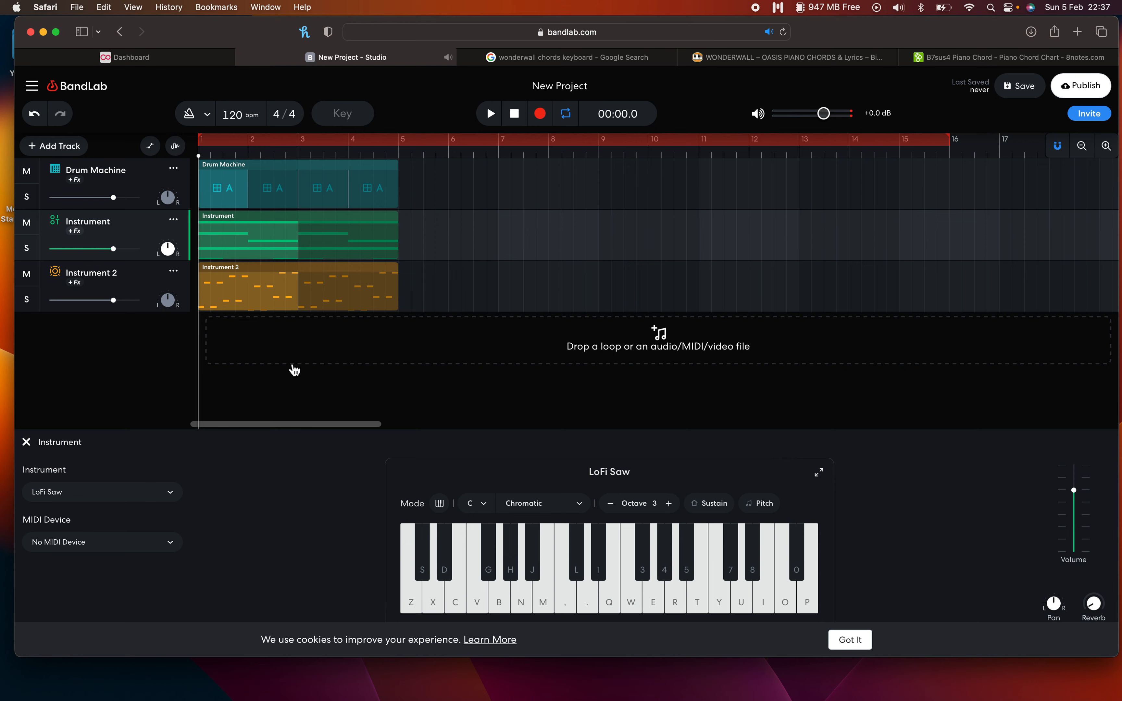
click(759, 57)
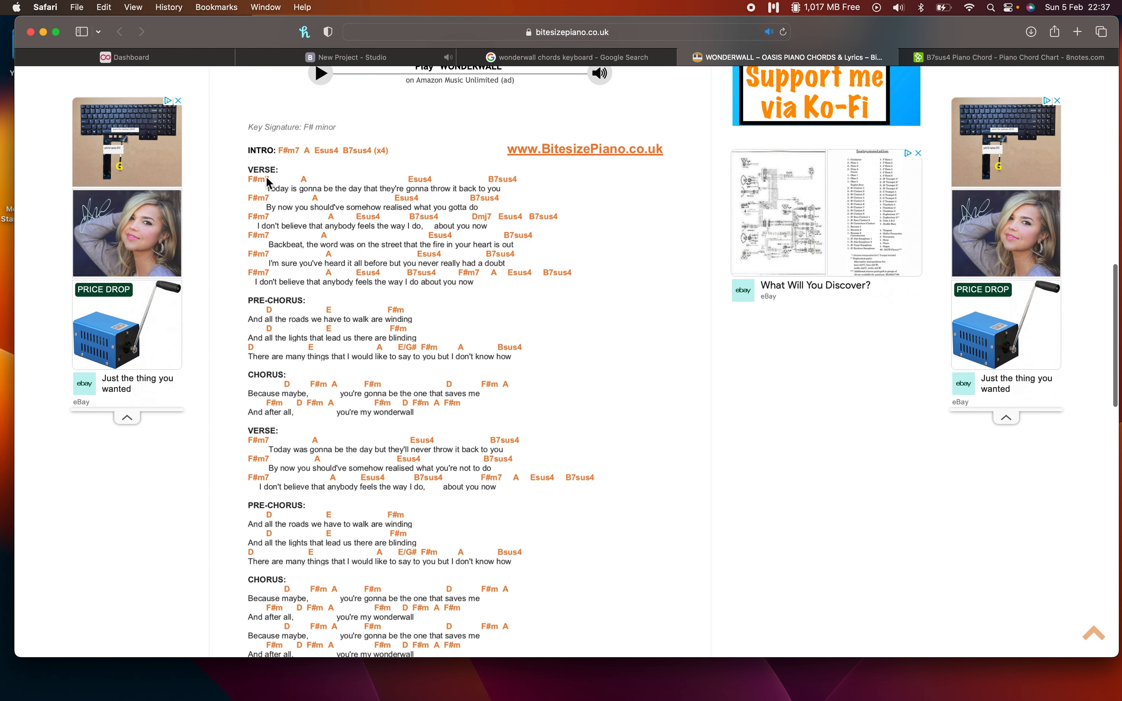
click(365, 60)
key(space)
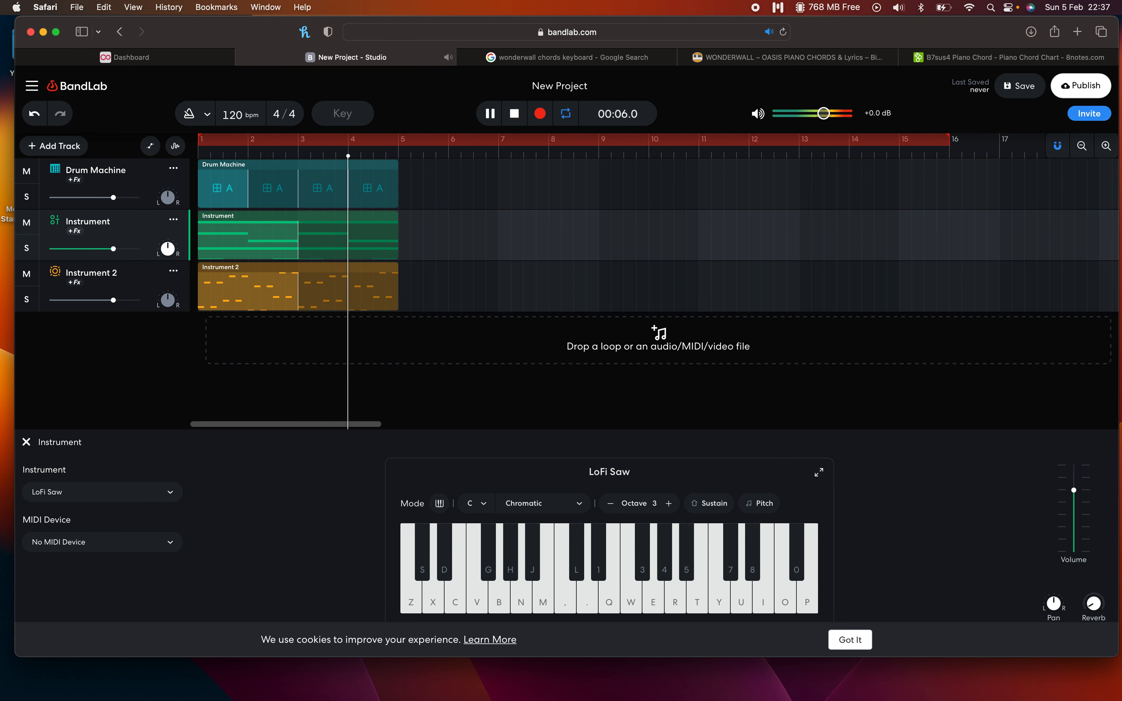
key(space)
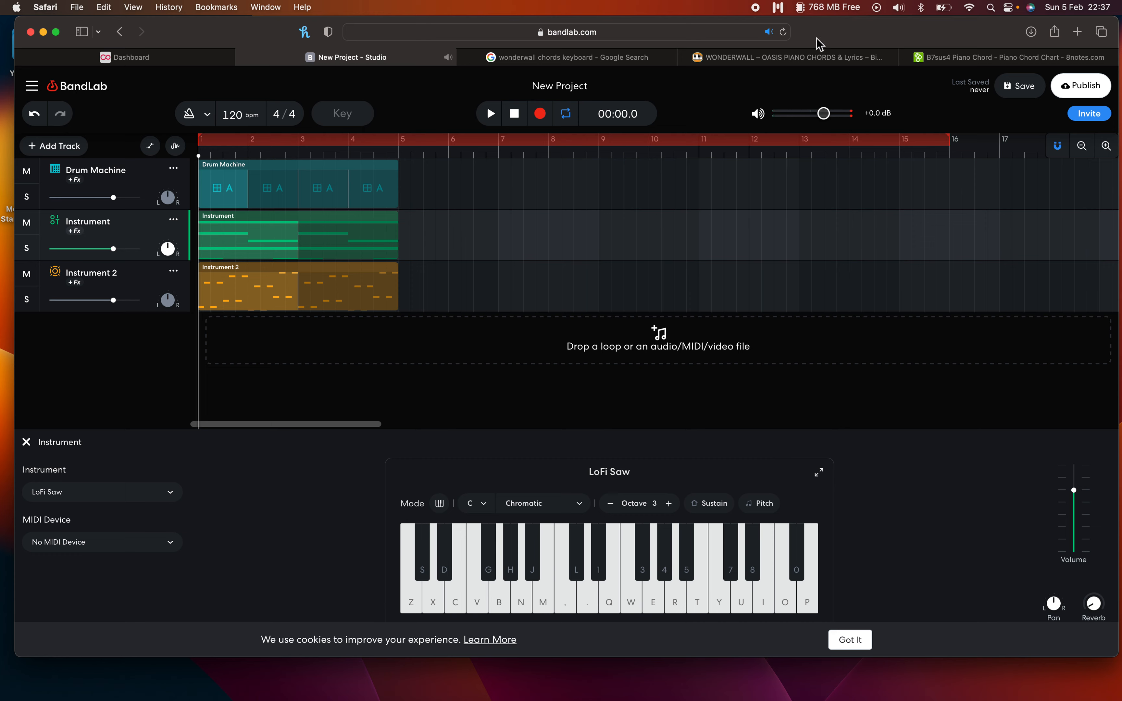
click(821, 56)
click(347, 59)
Add a Ping Pong Delay effect to the chord track
click(27, 443)
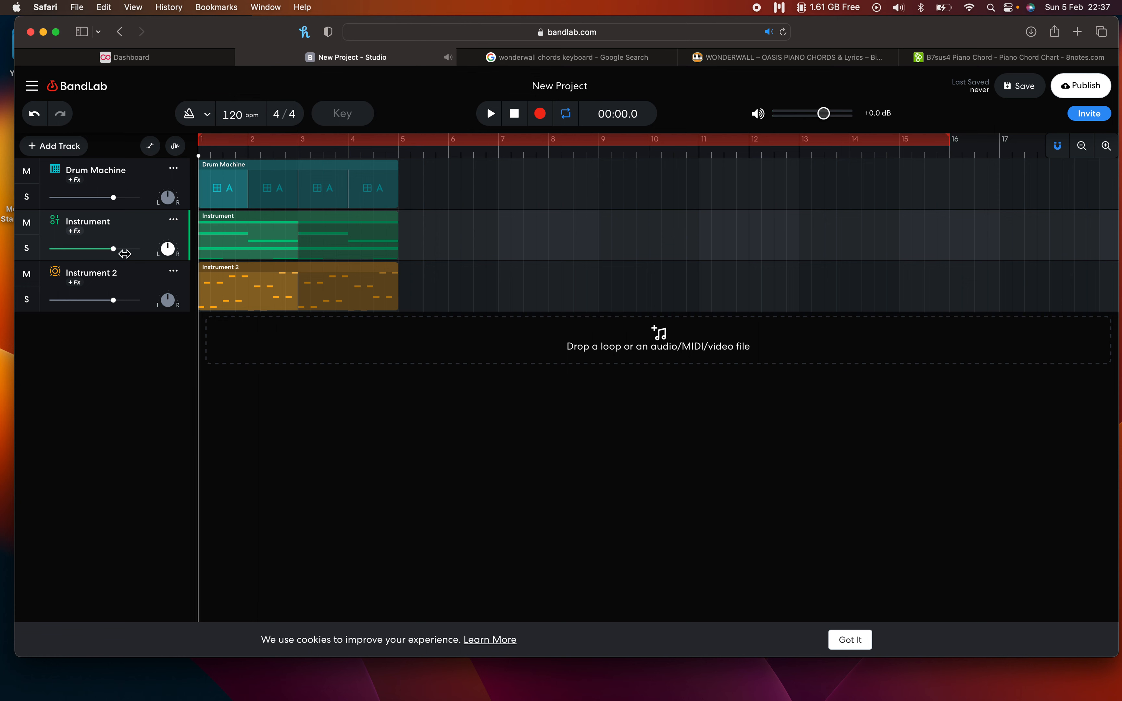
click(80, 237)
click(231, 526)
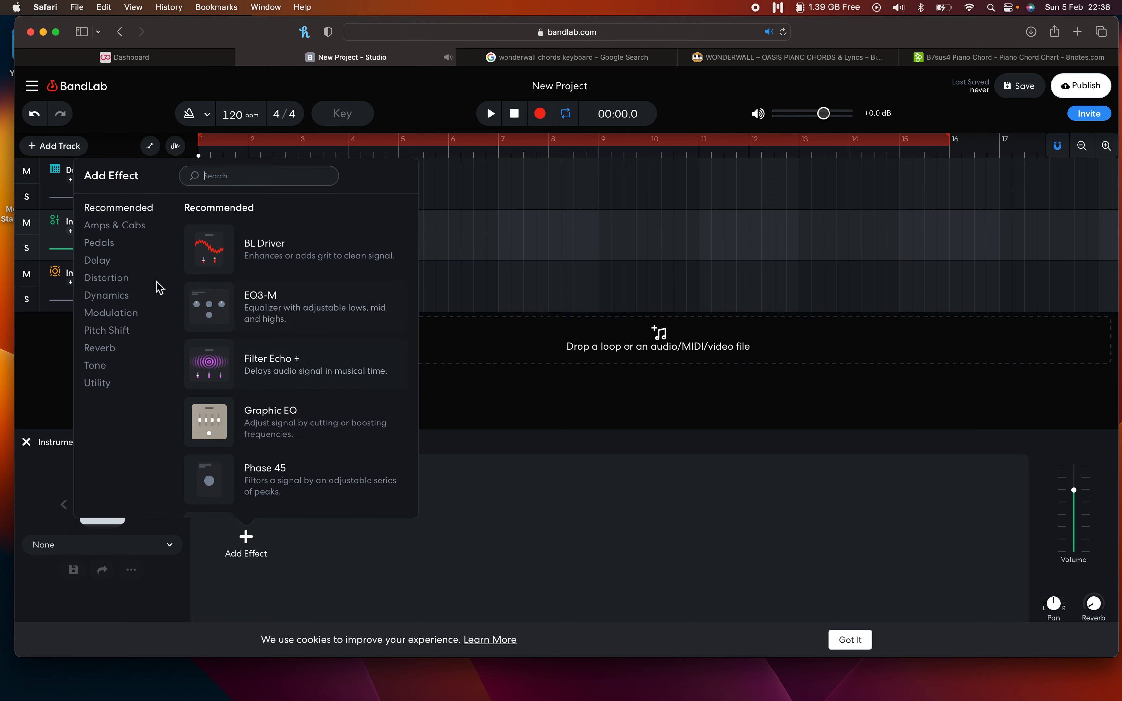
click(103, 261)
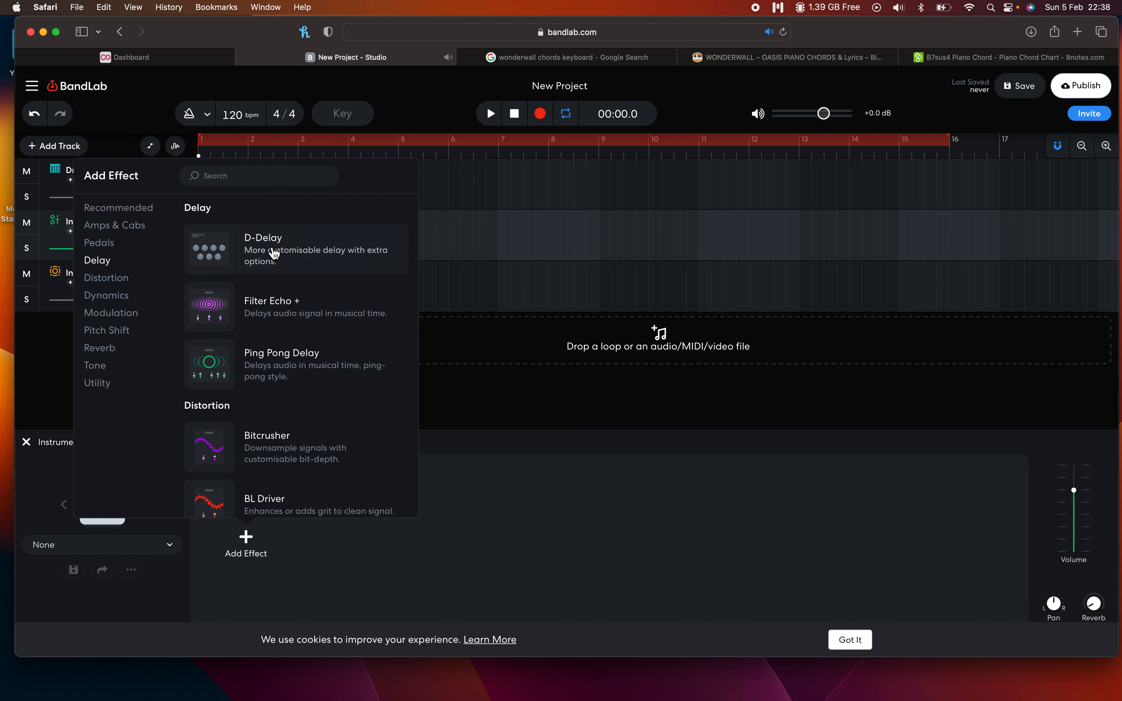
click(285, 359)
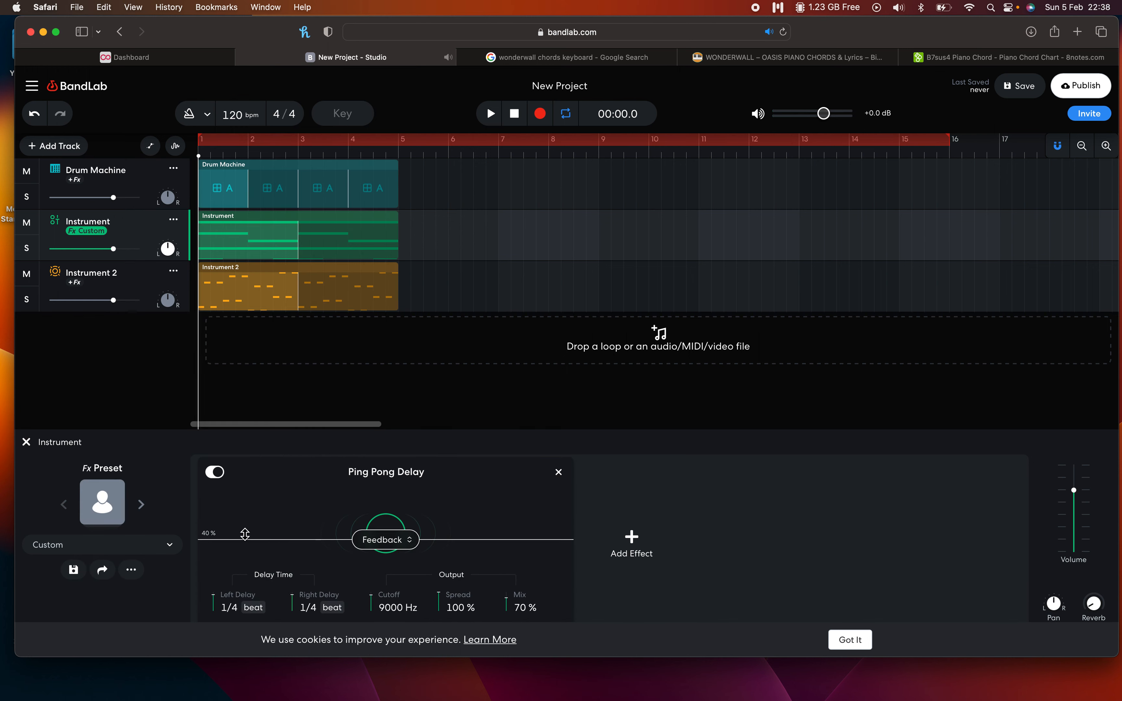
Solo the chord track and play it from the start to hear the delay
click(27, 248)
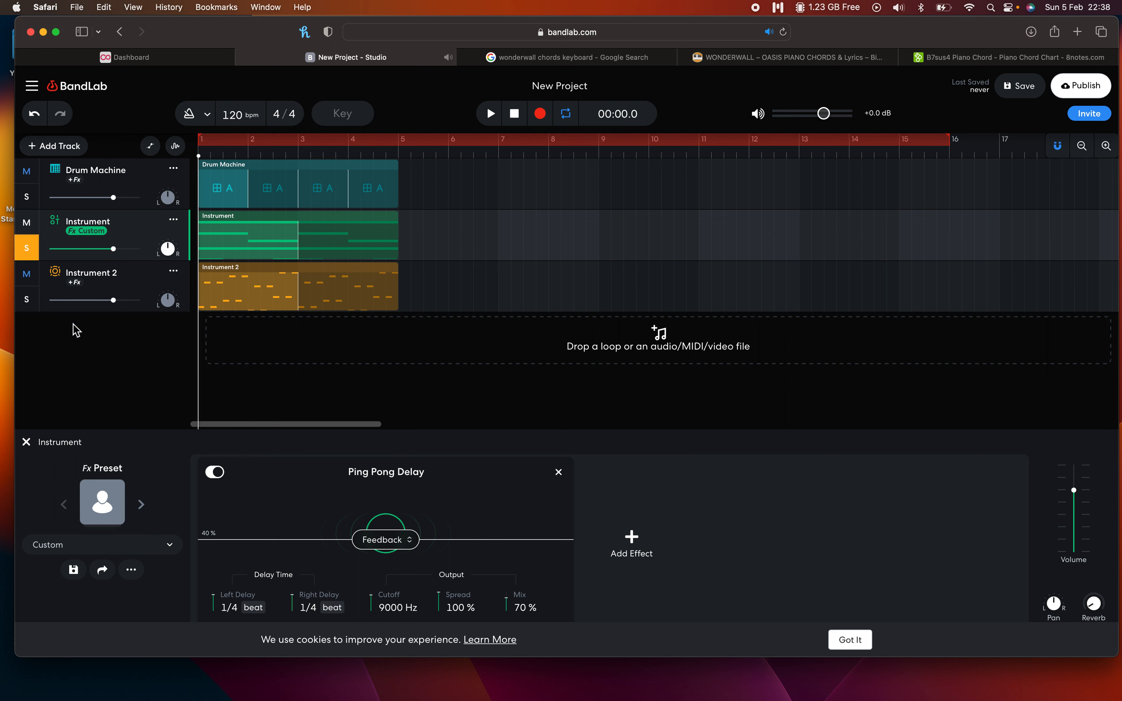
key(space)
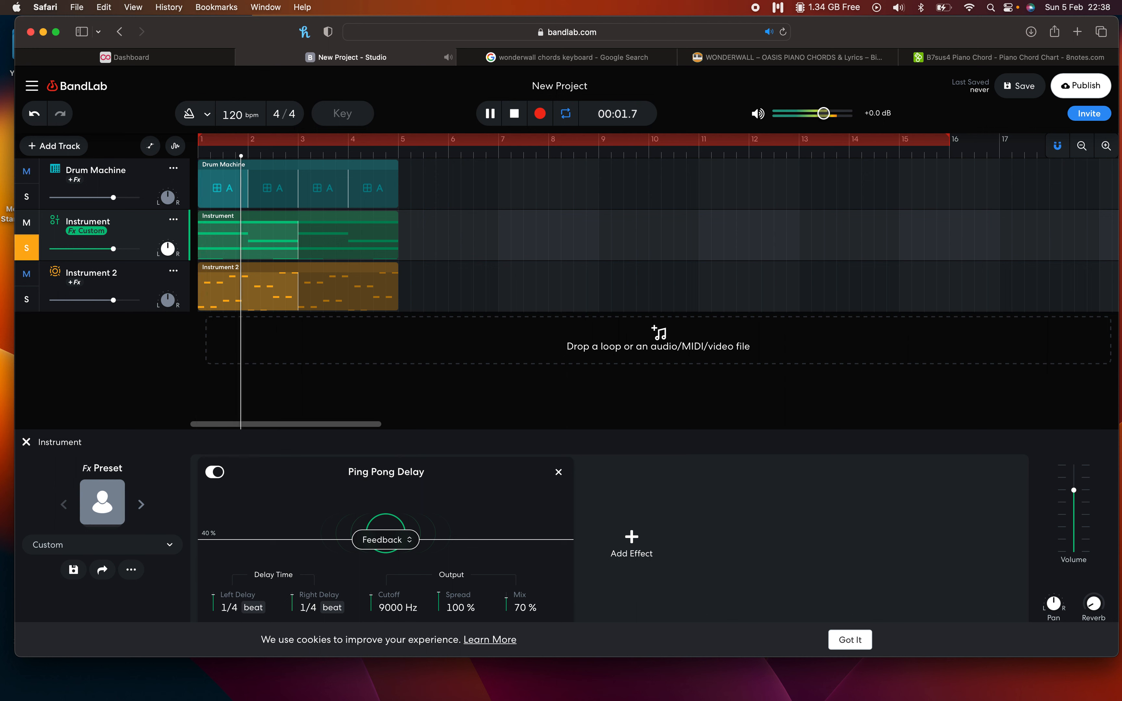
key(space)
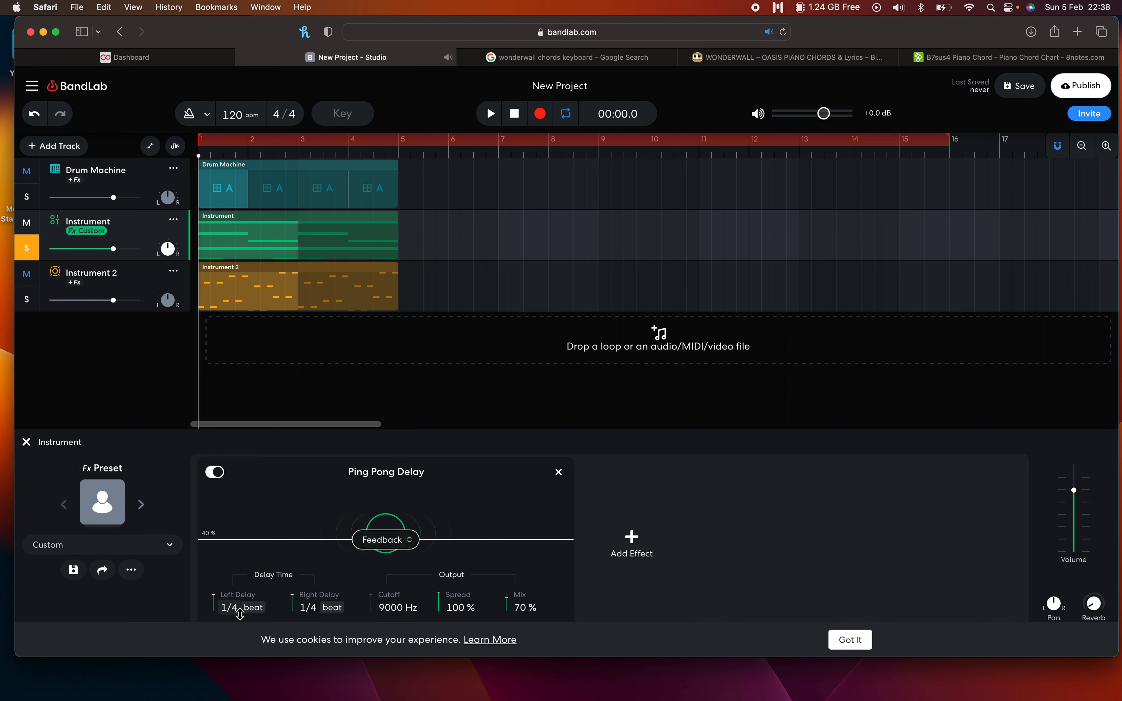
Set the Ping Pong Delay's left and right delay times to 1/8· beat and play the soloed chord track
click(260, 610)
drag(259, 608, 258, 621)
drag(335, 608, 335, 629)
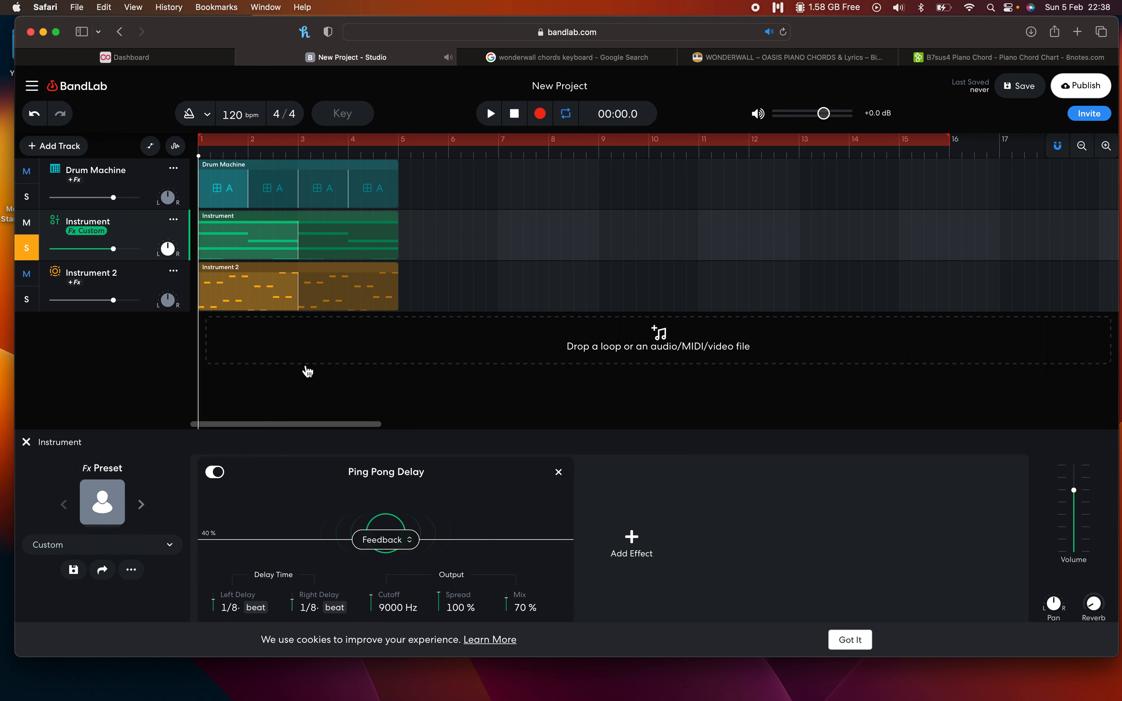
key(space)
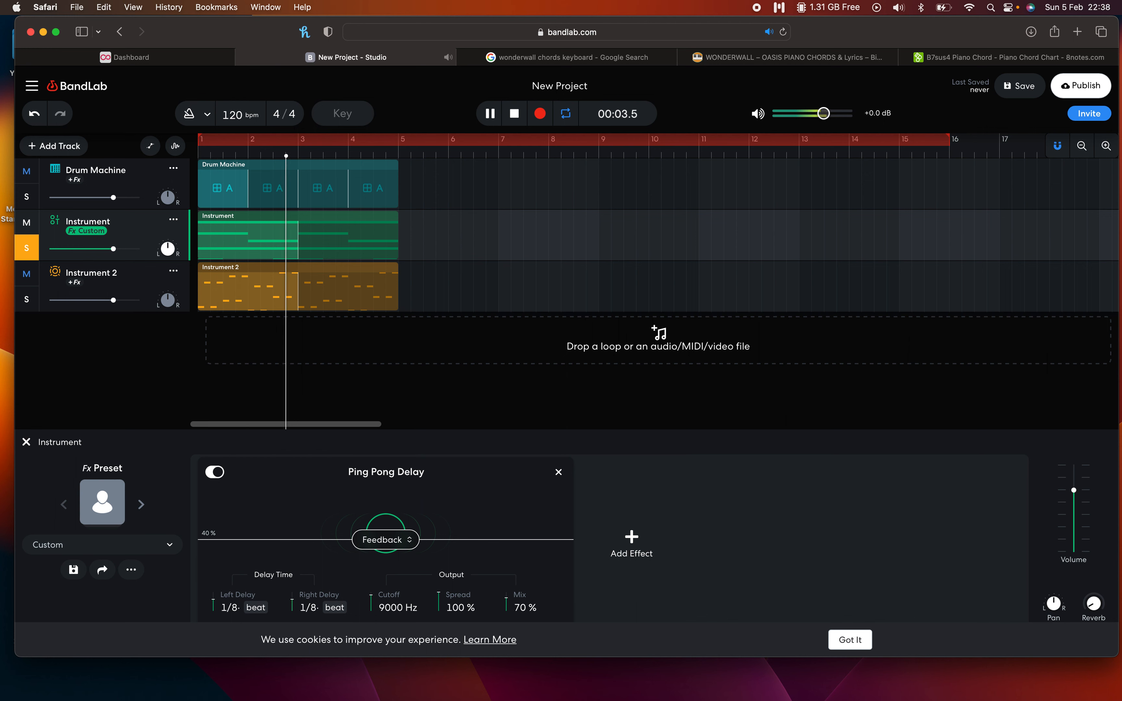
key(space)
Unsolo the chord track and play the full song from the start
click(27, 248)
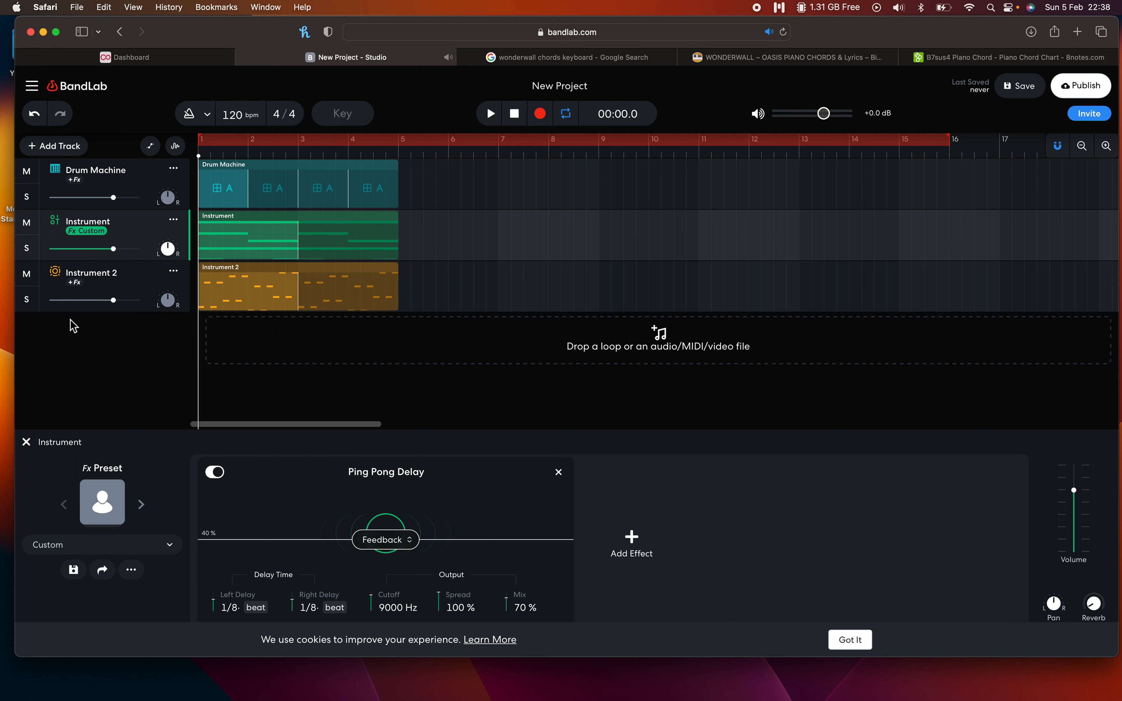
key(space)
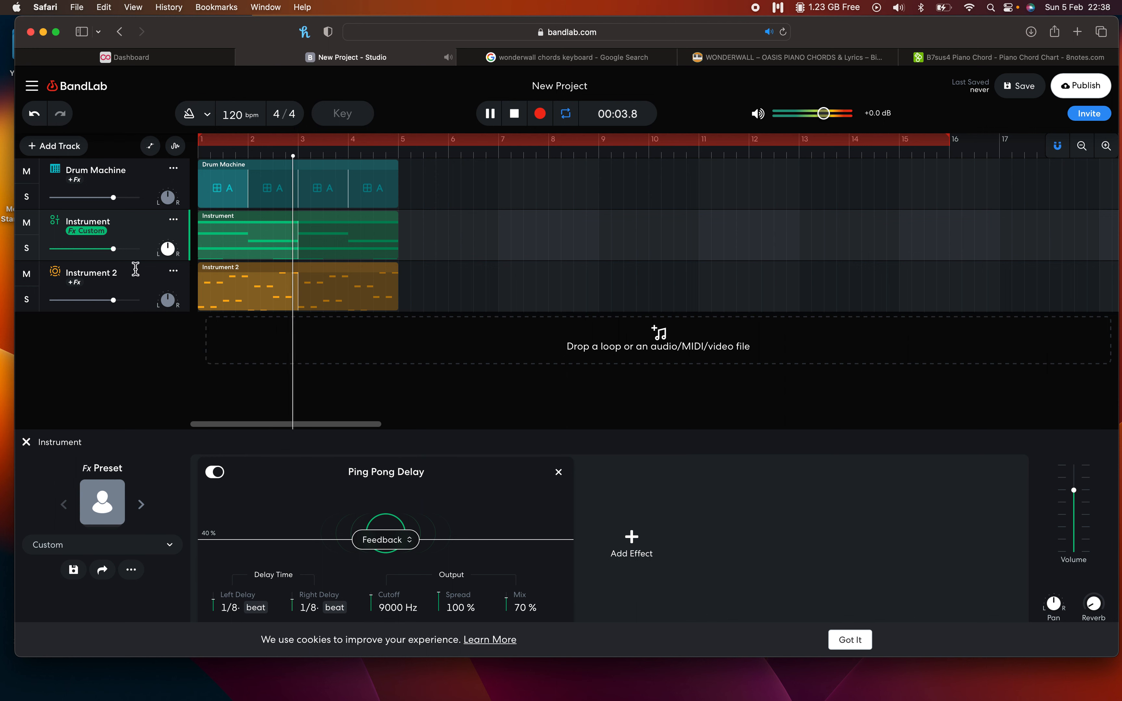
key(space)
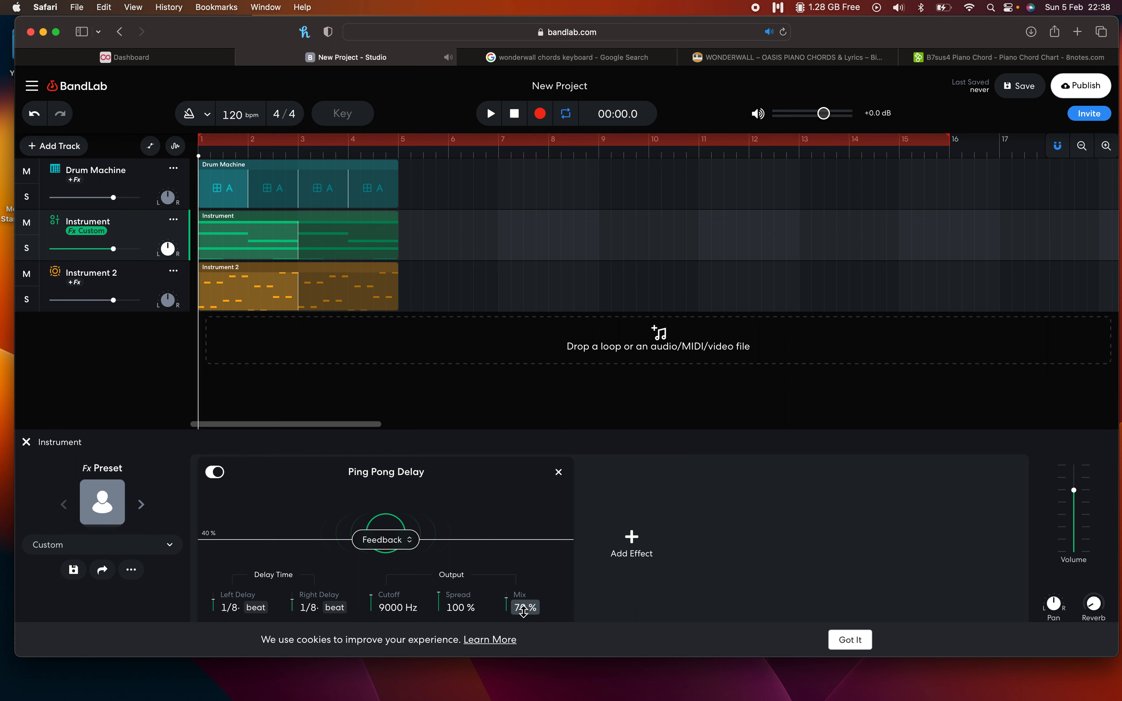
Set the Ping Pong Delay's mix to 40 %, play the song, and reduce the mix slightly further
drag(514, 603, 512, 619)
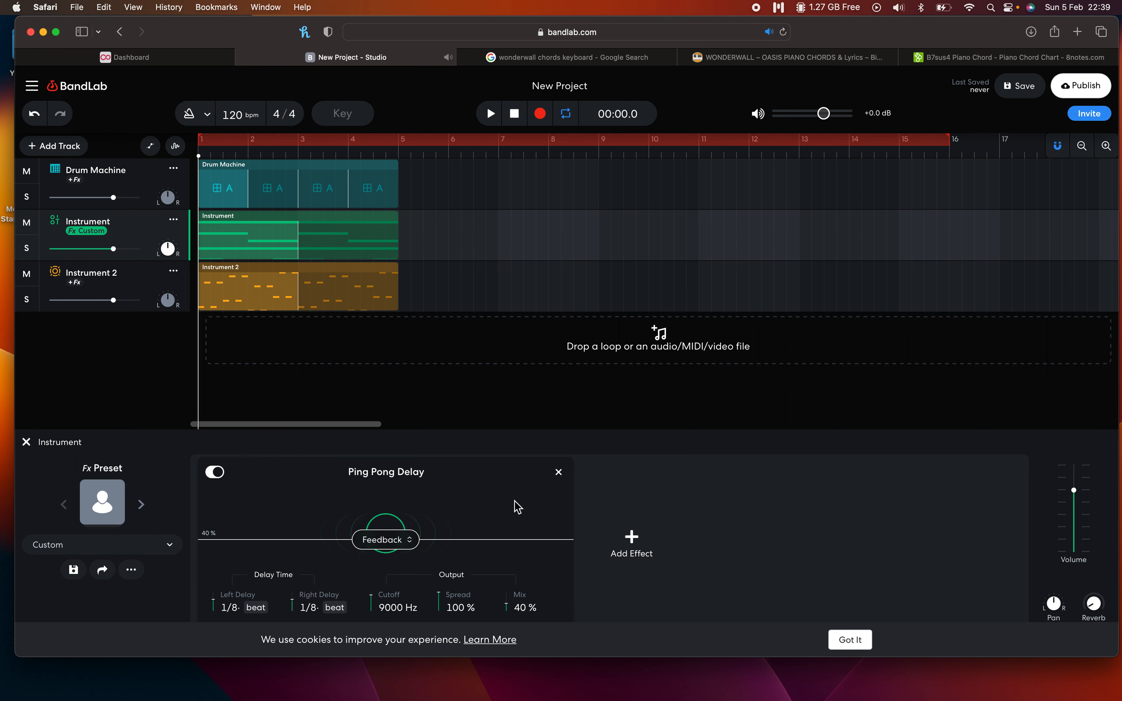
key(space)
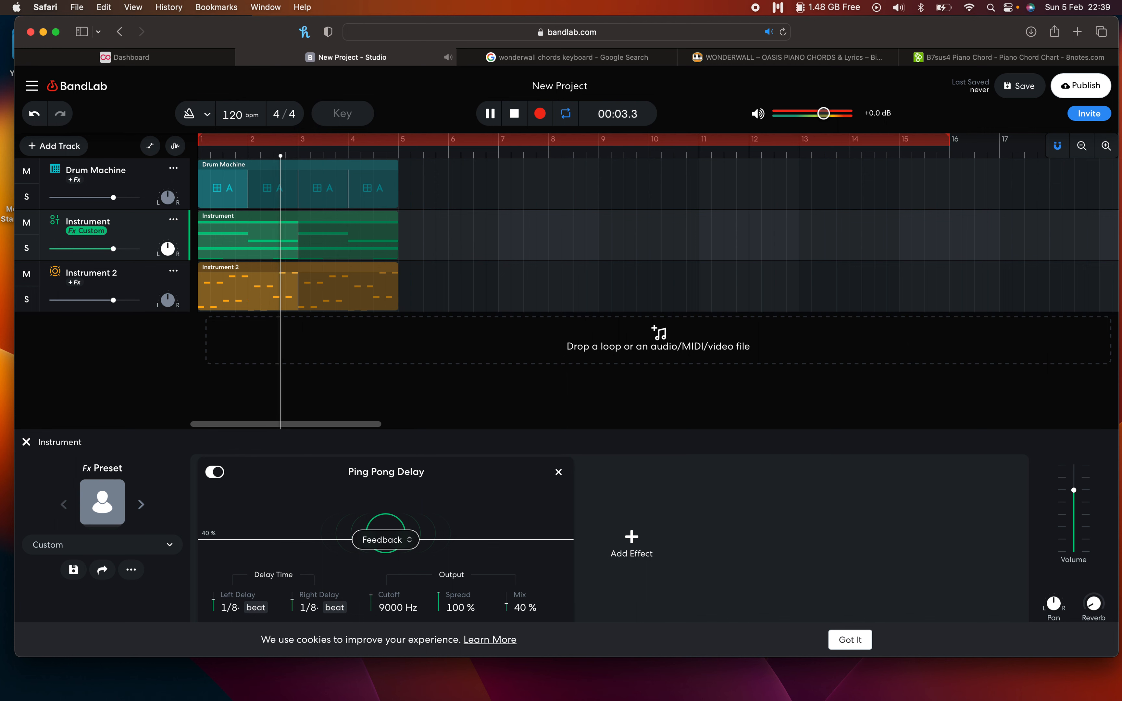
key(space)
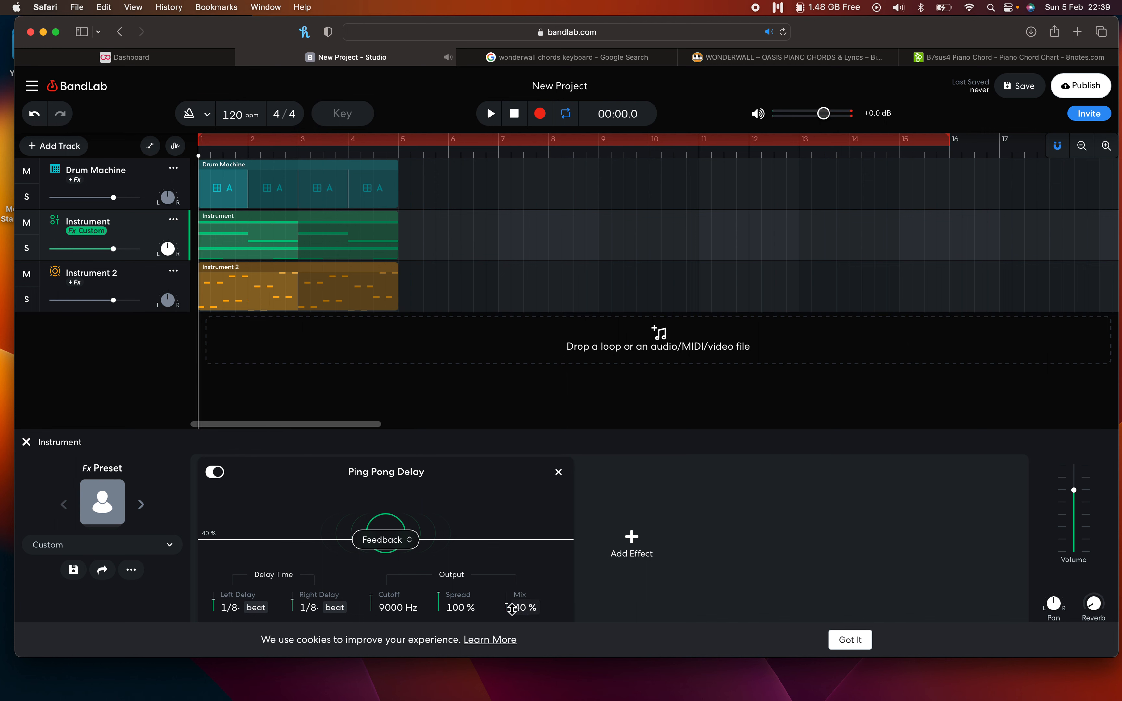
drag(514, 607, 511, 616)
click(26, 442)
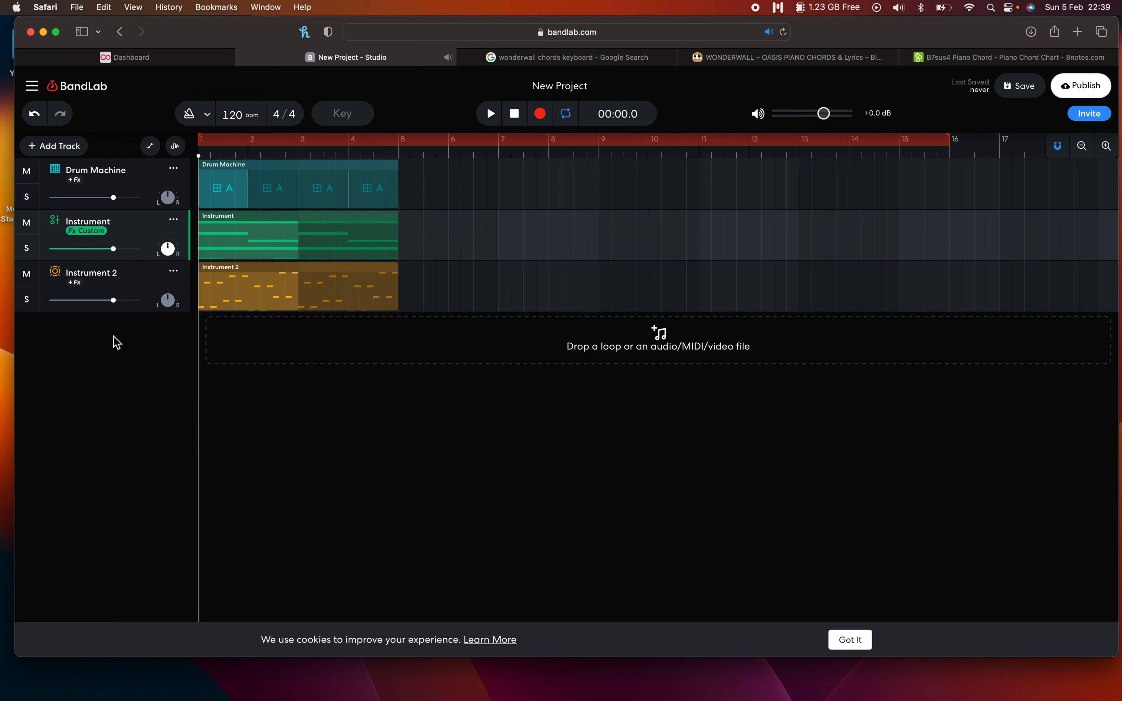
Examine the bass track and its looped region, and the chord region above it
click(135, 286)
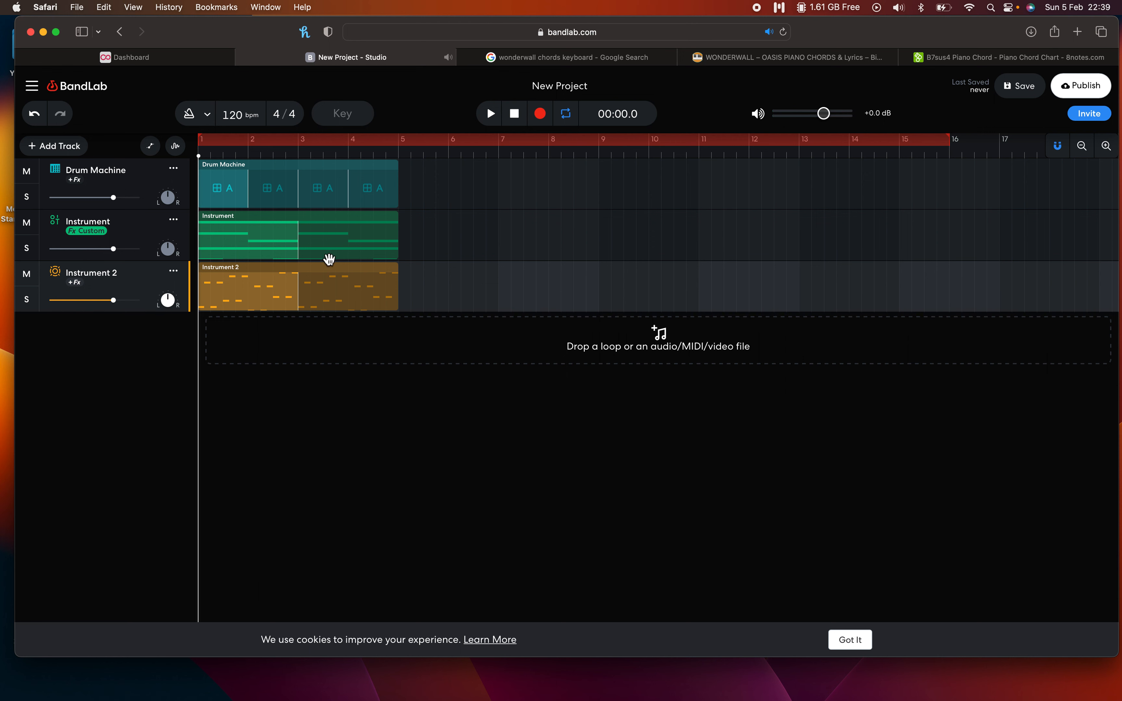
click(149, 456)
click(250, 301)
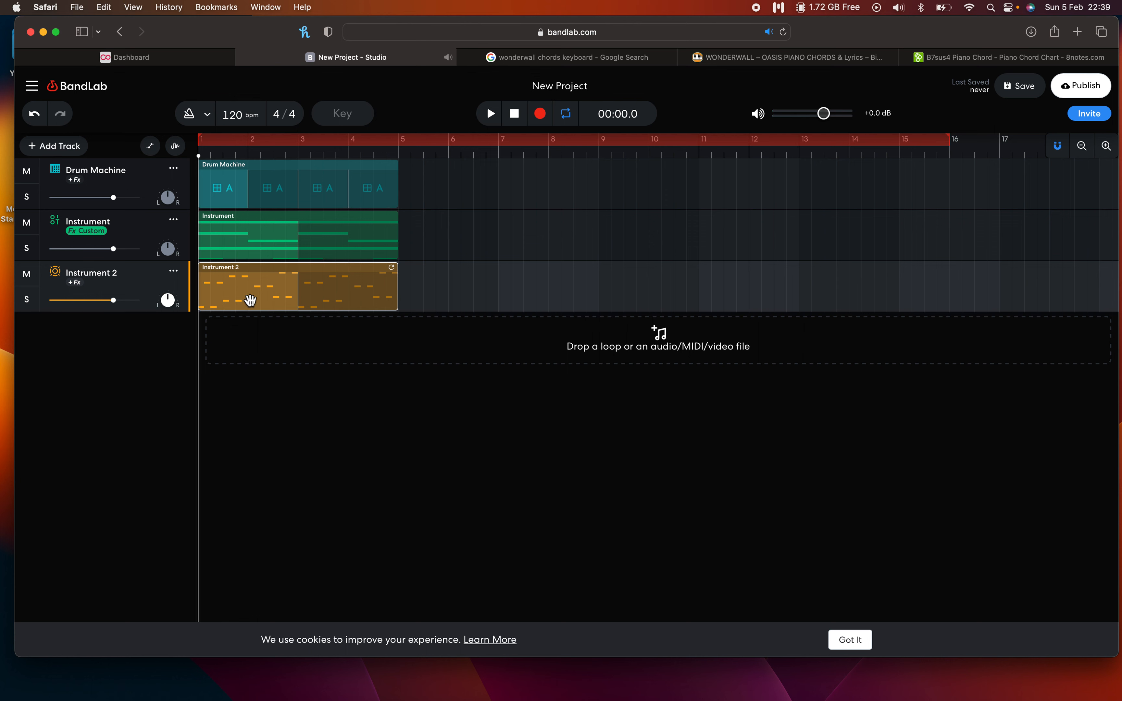
click(254, 238)
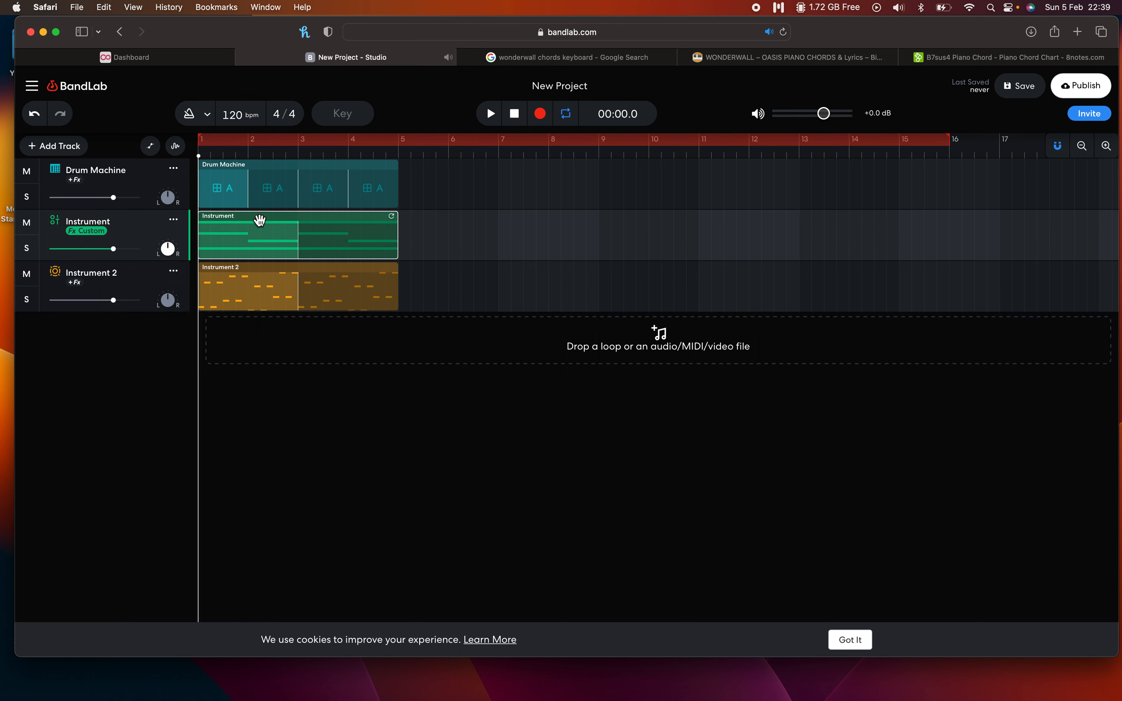
Check the Wonderwall chord sheet and the B7sus4 piano chord chart, and return to the BandLab project
click(760, 56)
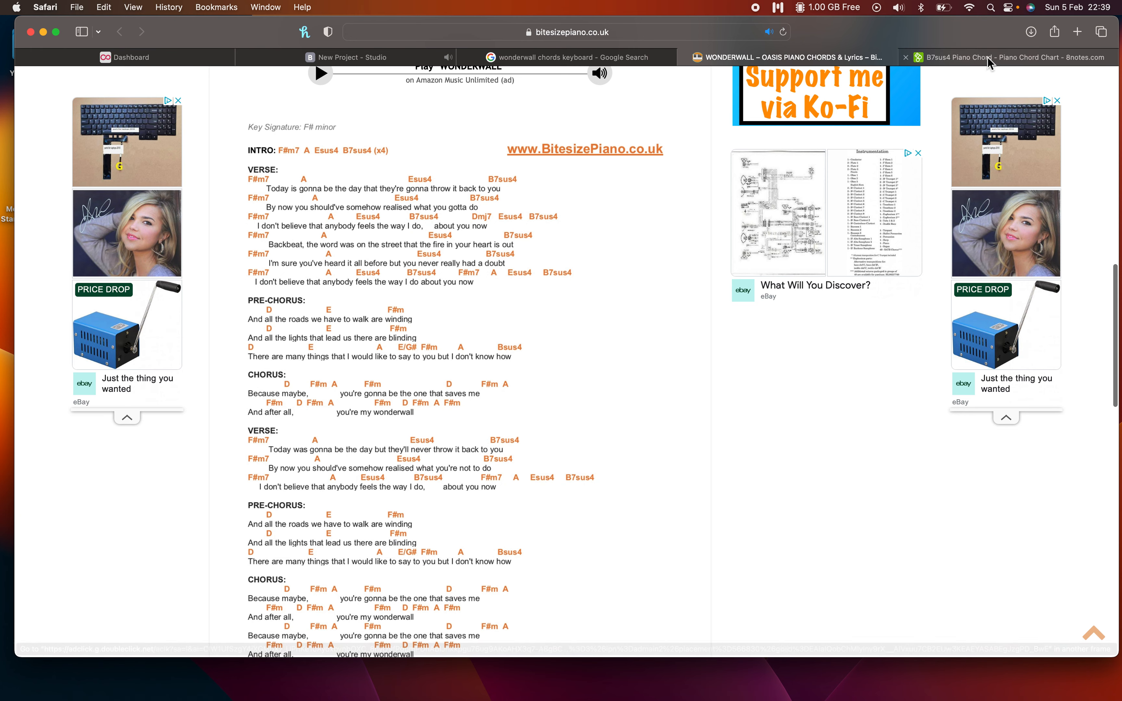
click(1006, 57)
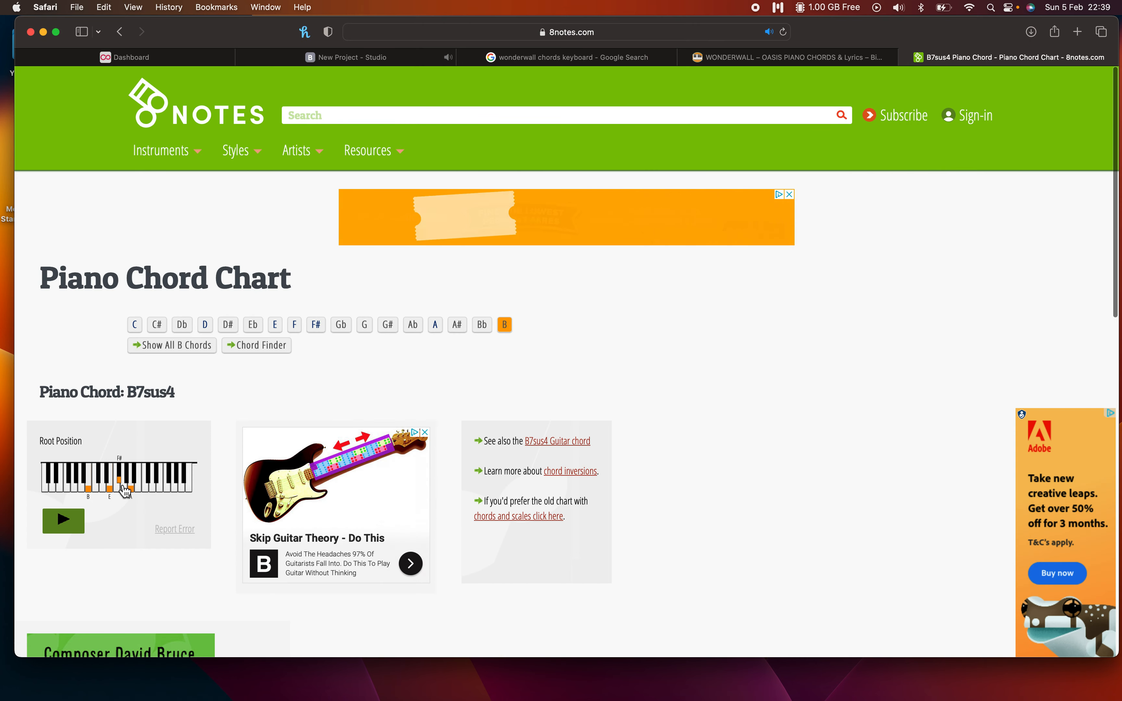
click(351, 58)
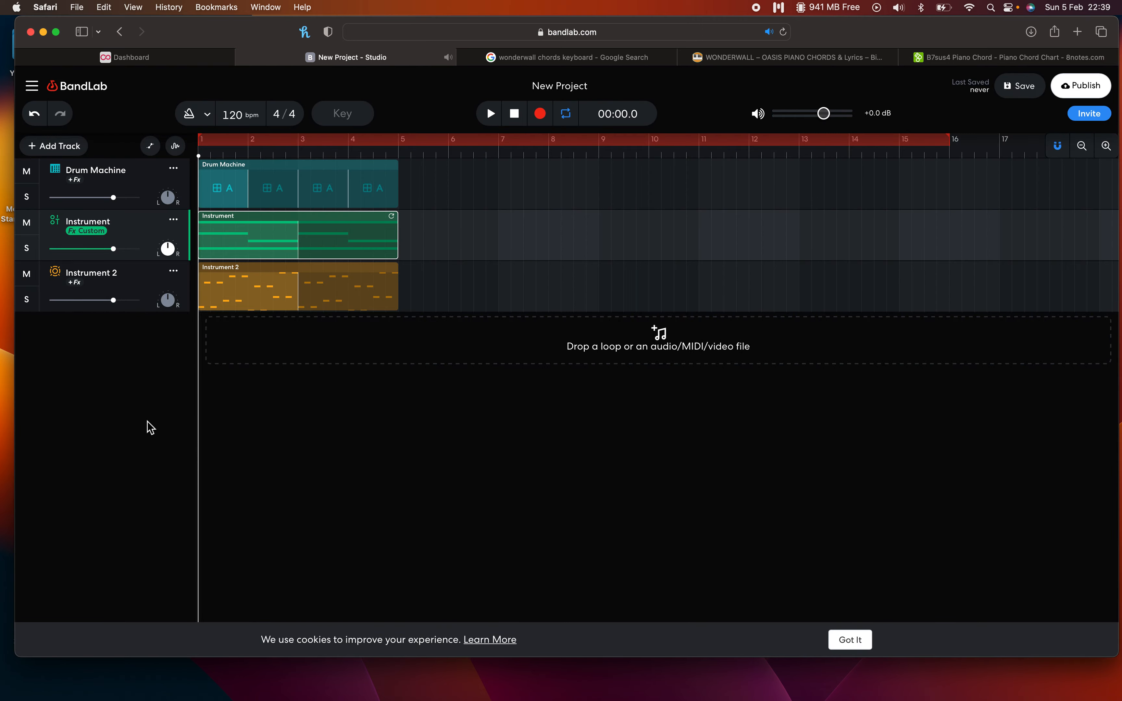
Clear the region selection and play the song briefly from the start
click(283, 467)
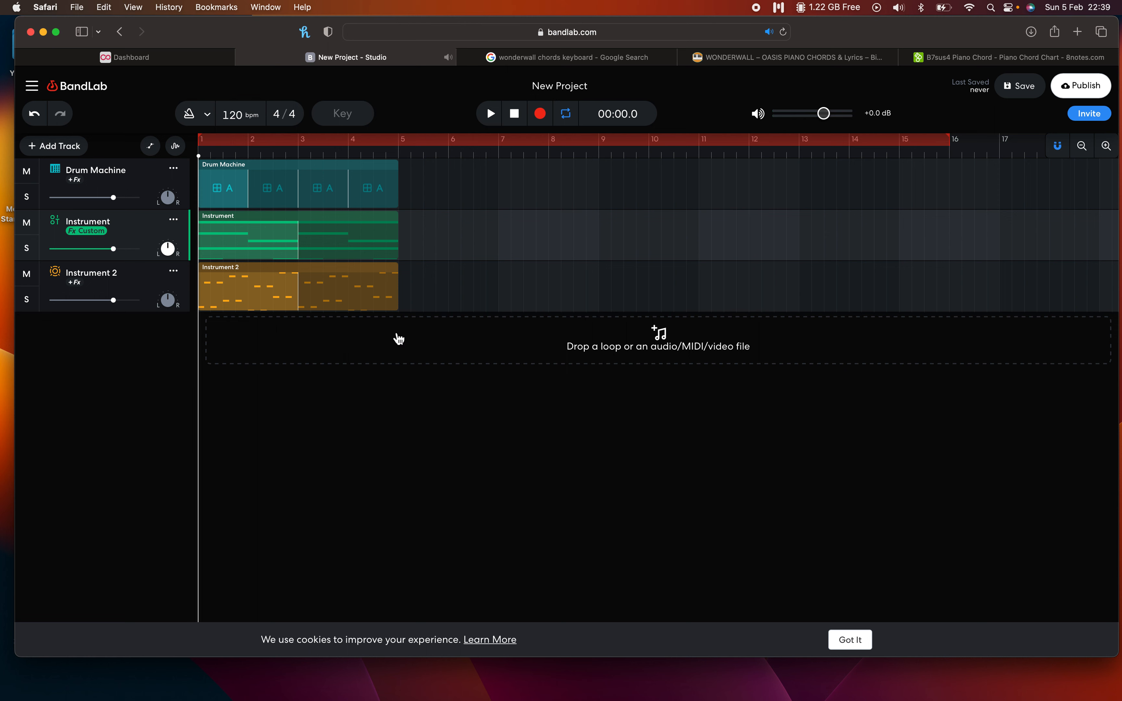
click(391, 469)
click(104, 447)
click(492, 114)
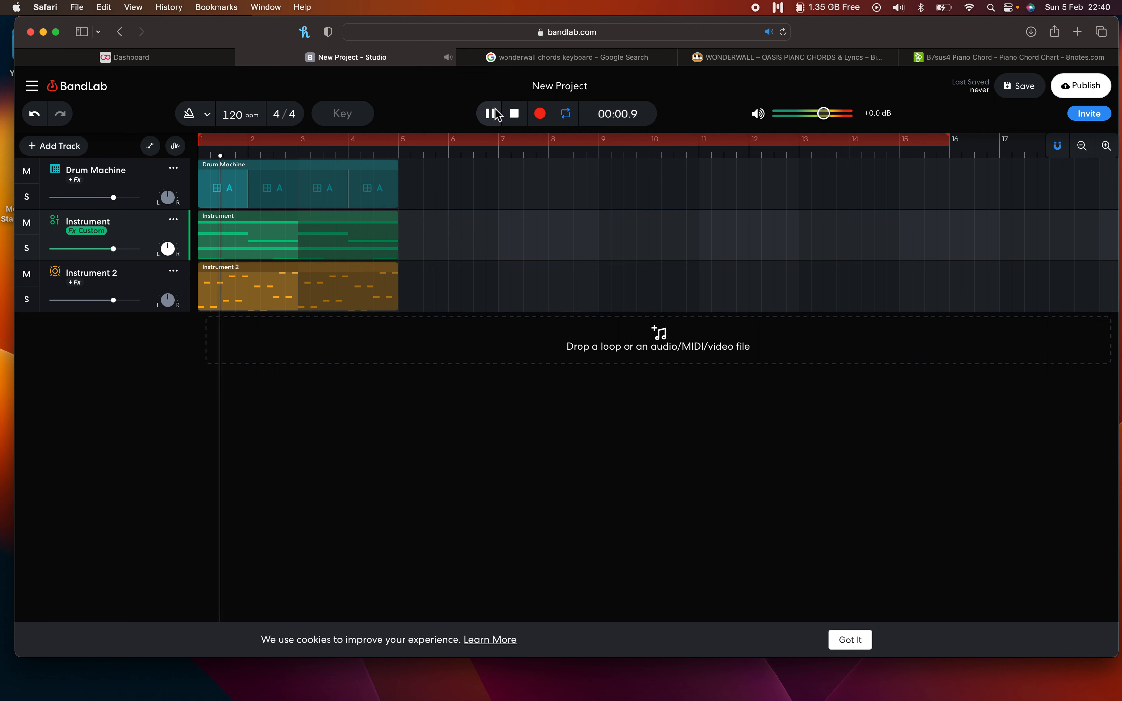
click(494, 113)
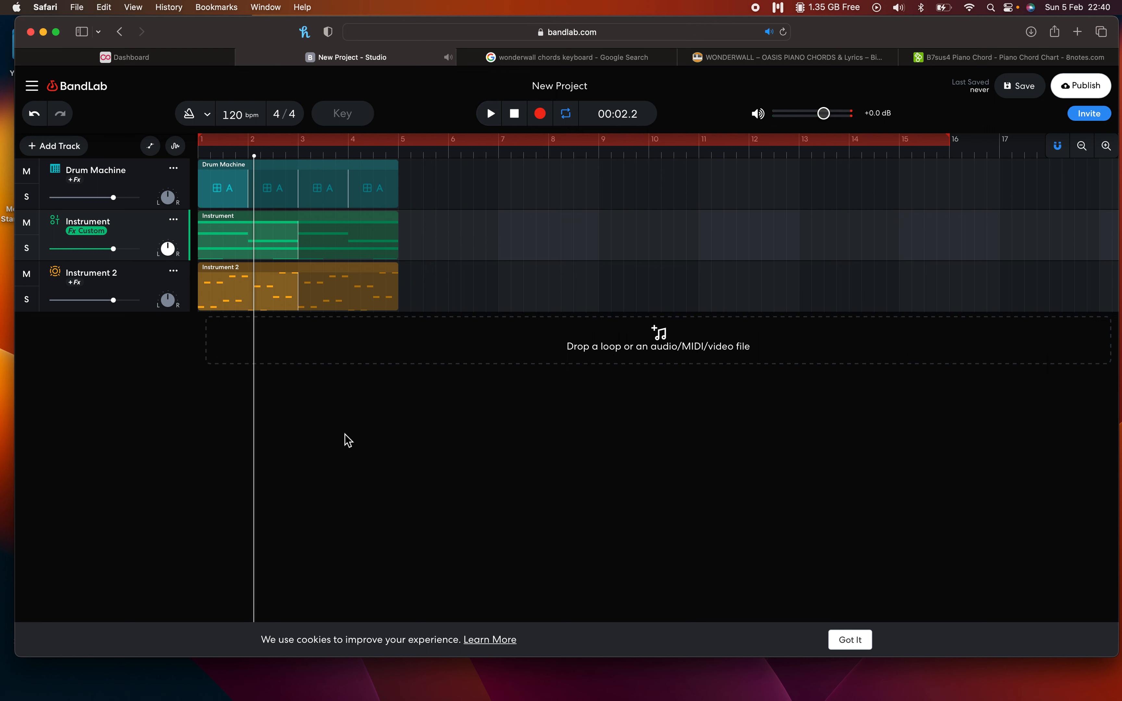
Review the instruments assigned to the chord, bass and drum tracks, and preview drum pattern A briefly
click(57, 230)
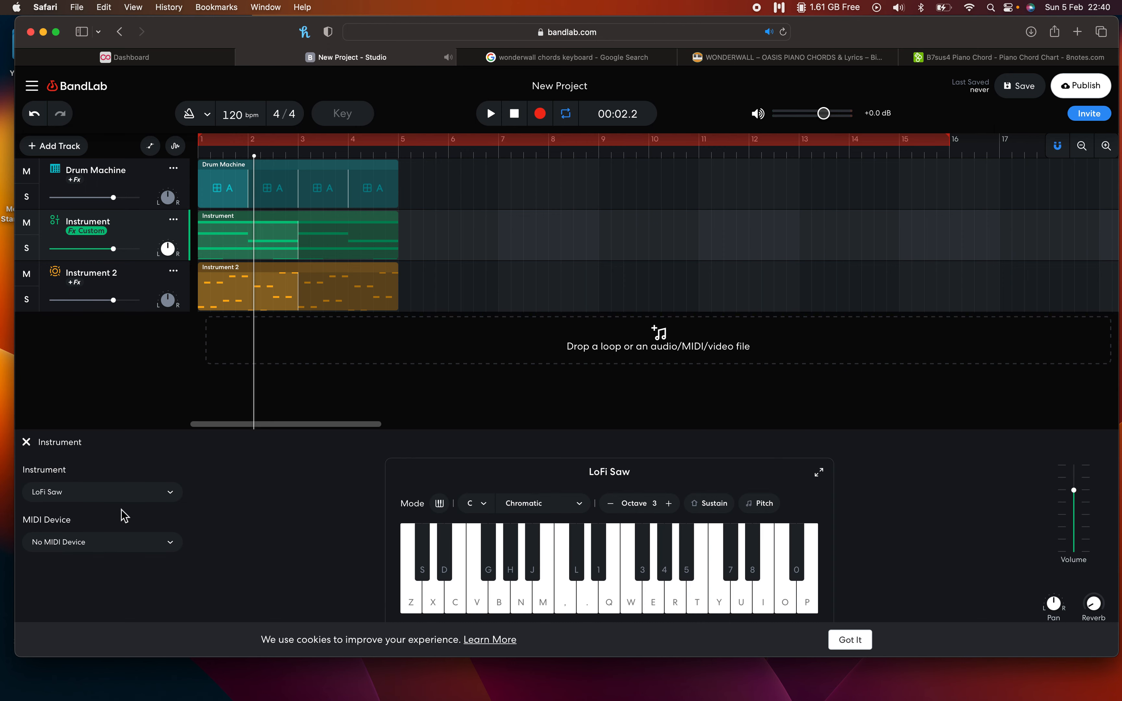
click(56, 280)
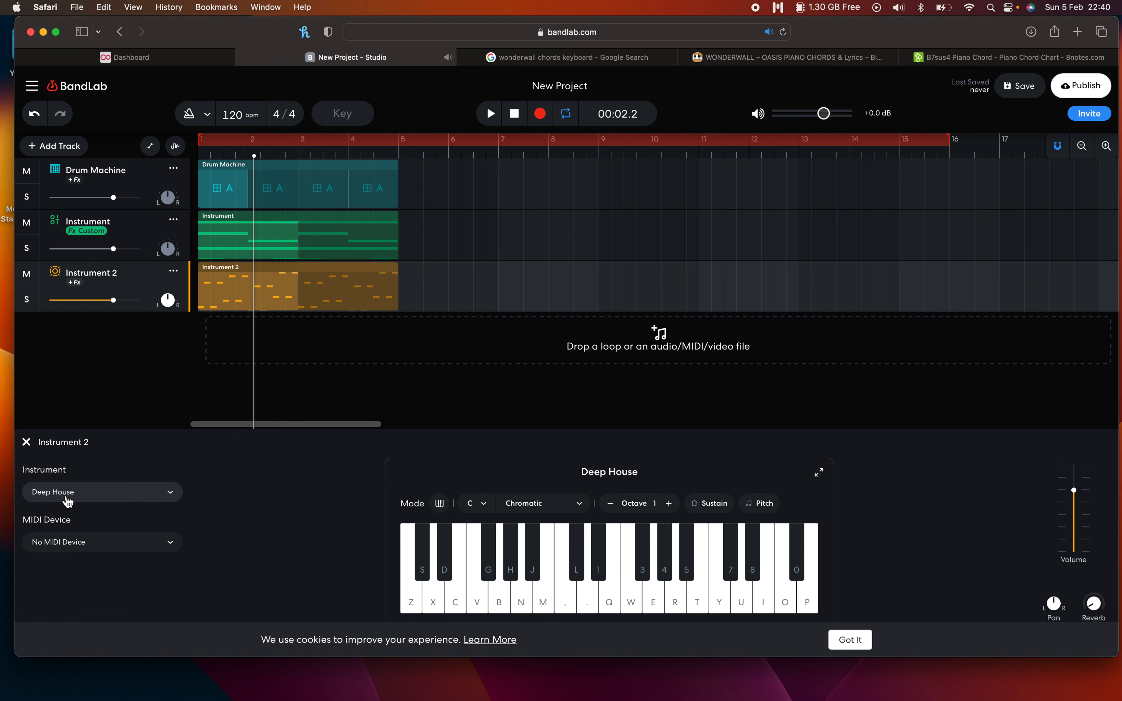
click(64, 174)
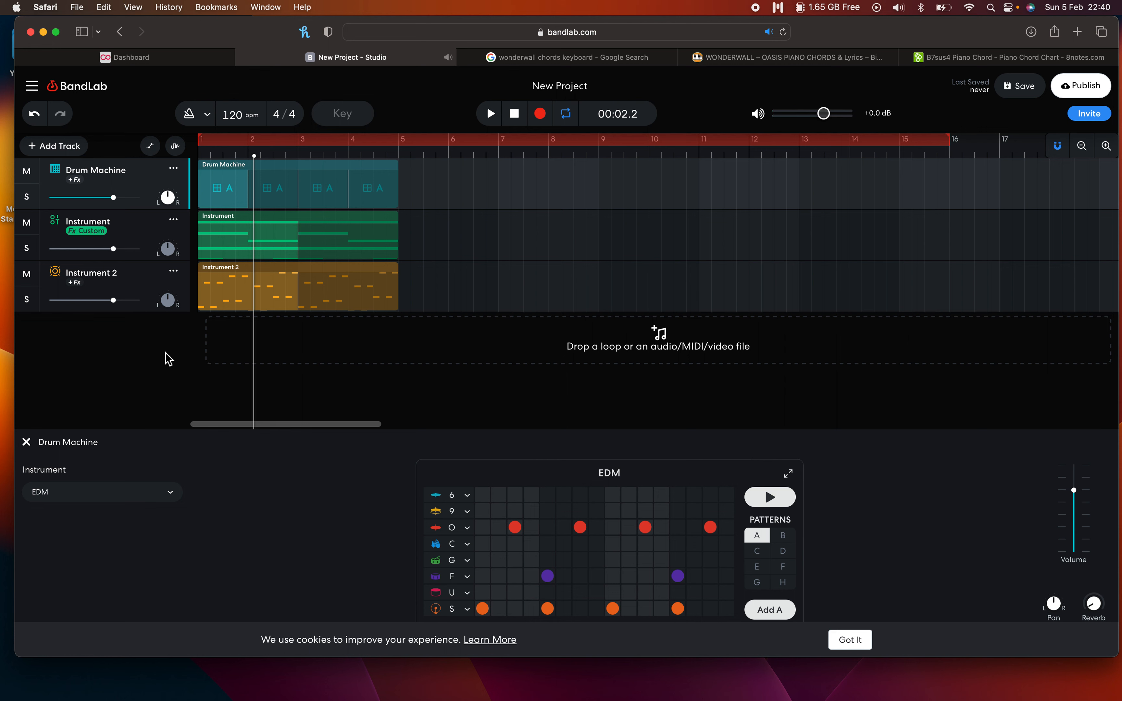
click(772, 498)
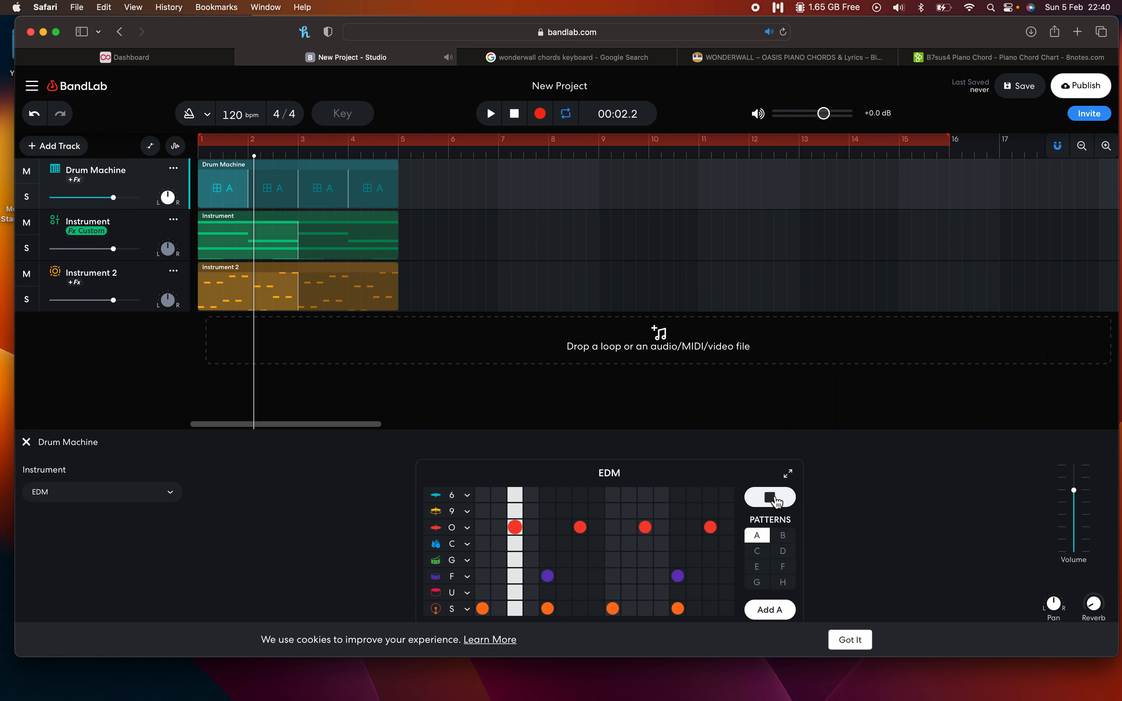
click(772, 498)
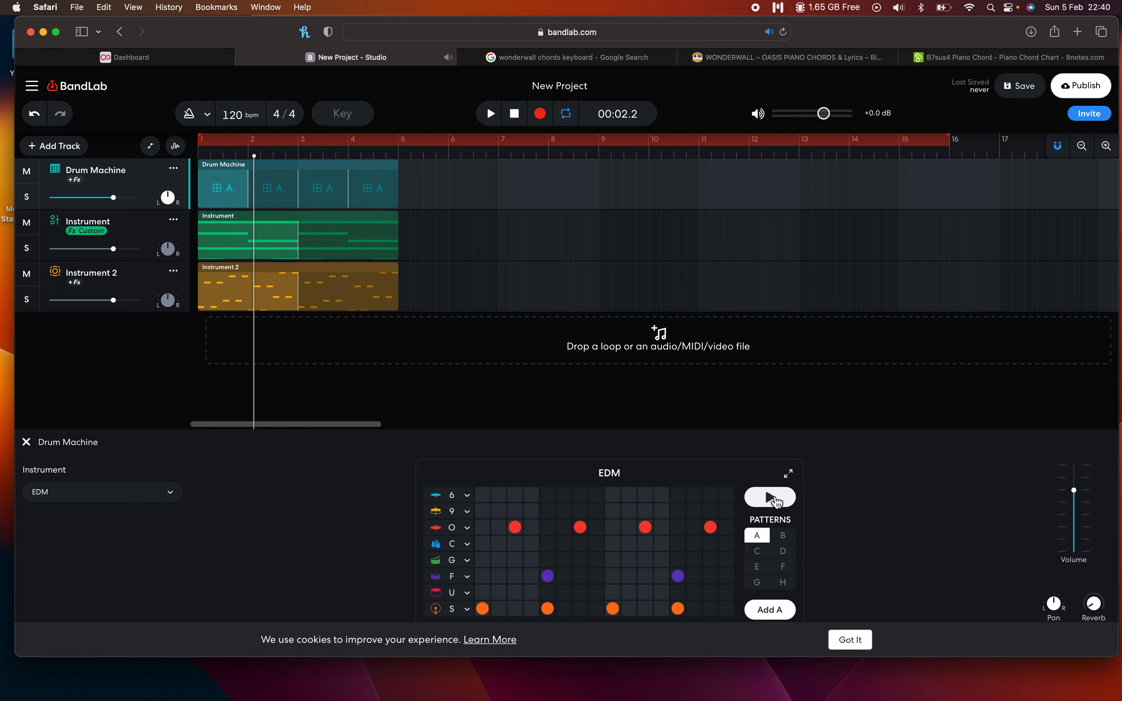
Solo the Deep House bass track, play it briefly on its own, and turn the solo off again
click(150, 275)
click(27, 299)
key(space)
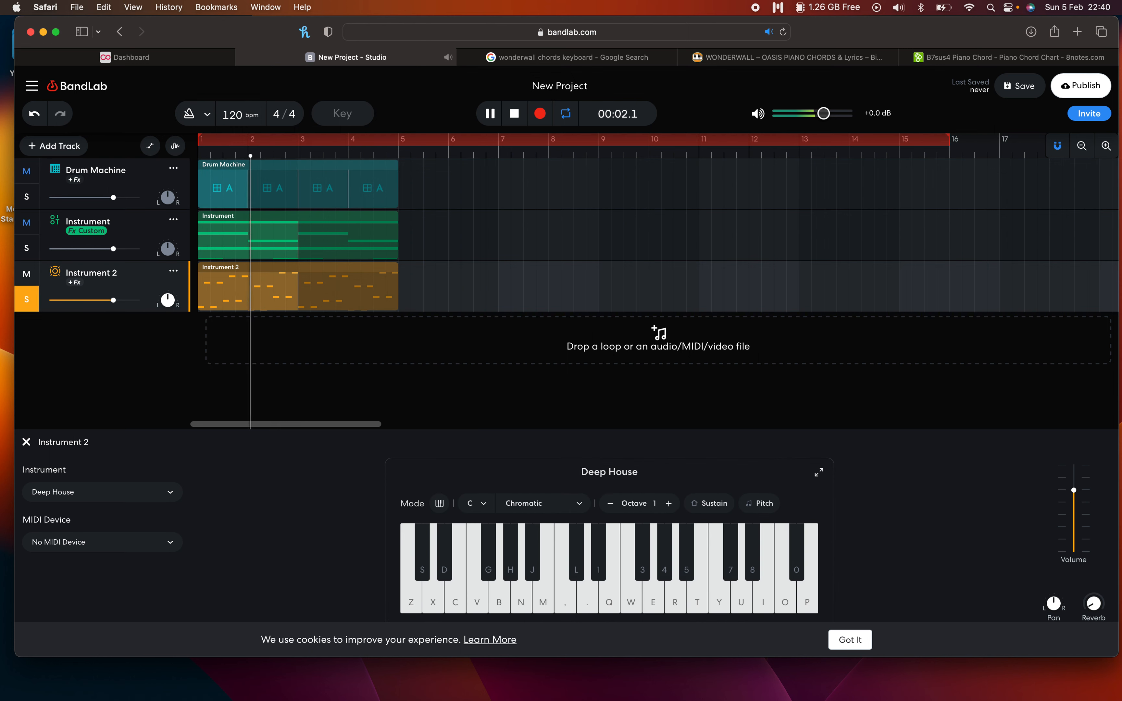
key(space)
click(26, 299)
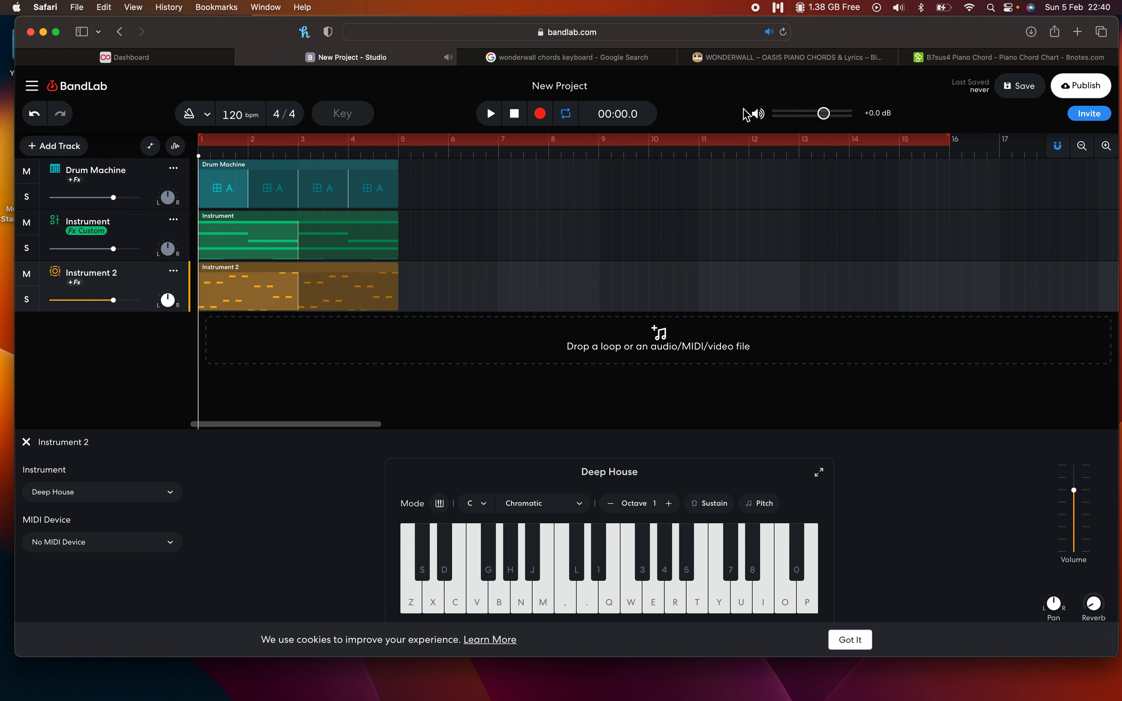
Check the Wonderwall chord sheet, return to the BandLab project, and set the playhead back to the start of the song
click(753, 59)
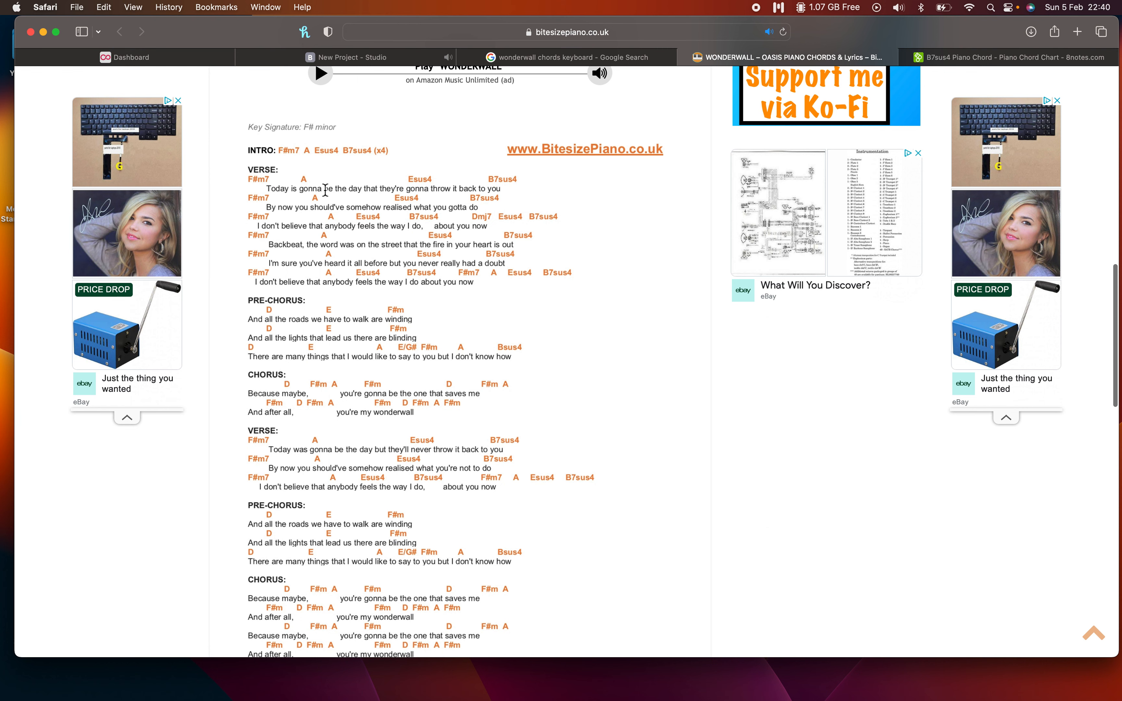
click(374, 62)
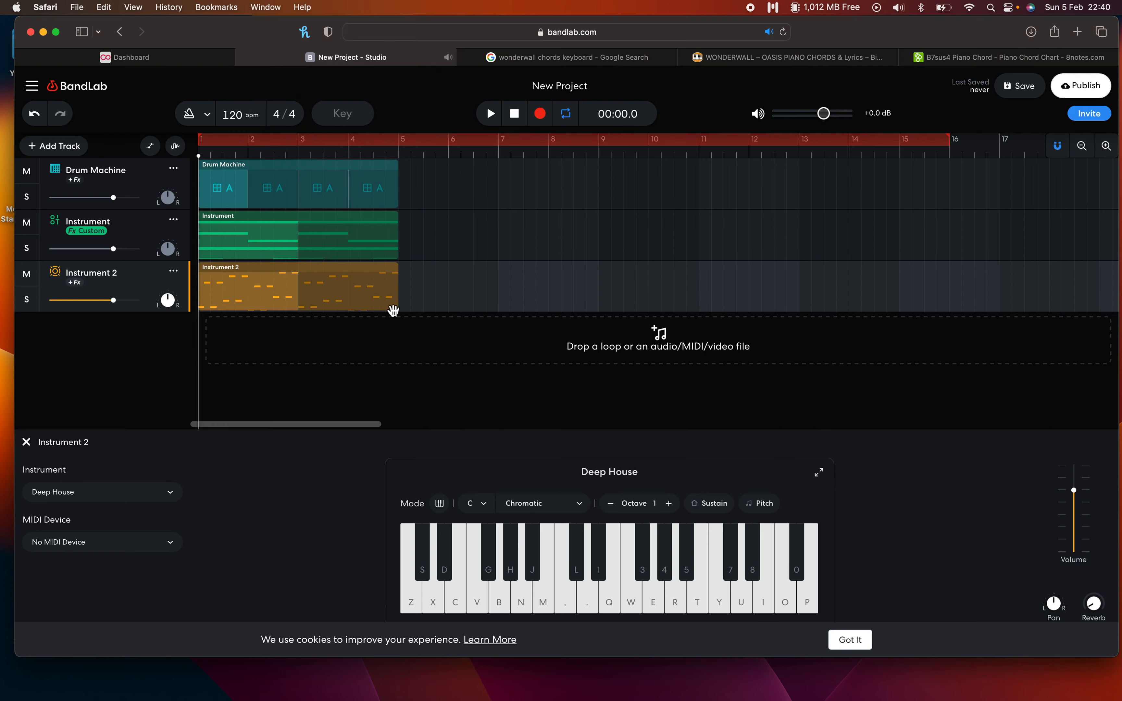
click(462, 288)
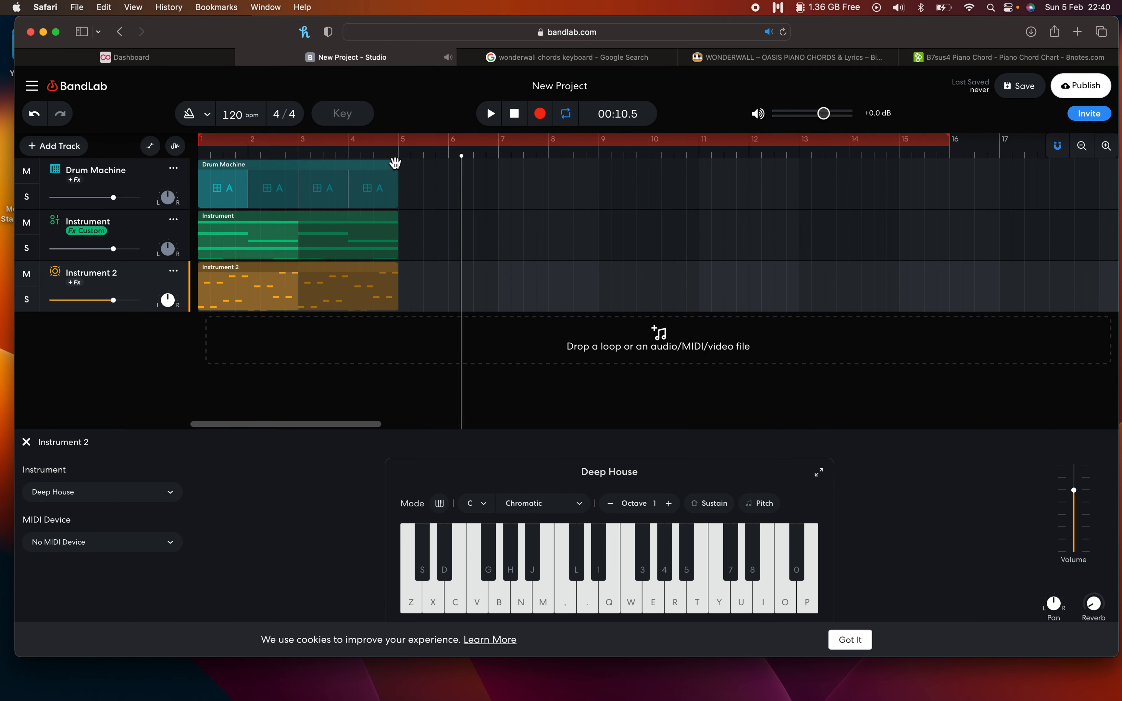
drag(396, 156, 197, 156)
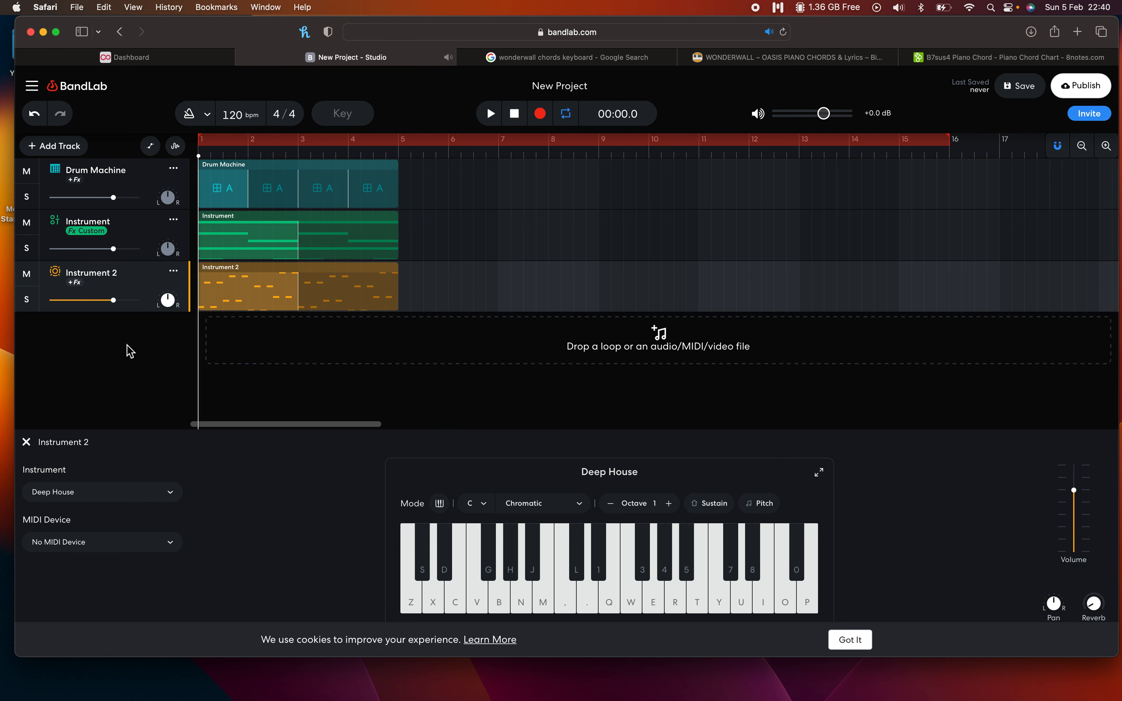